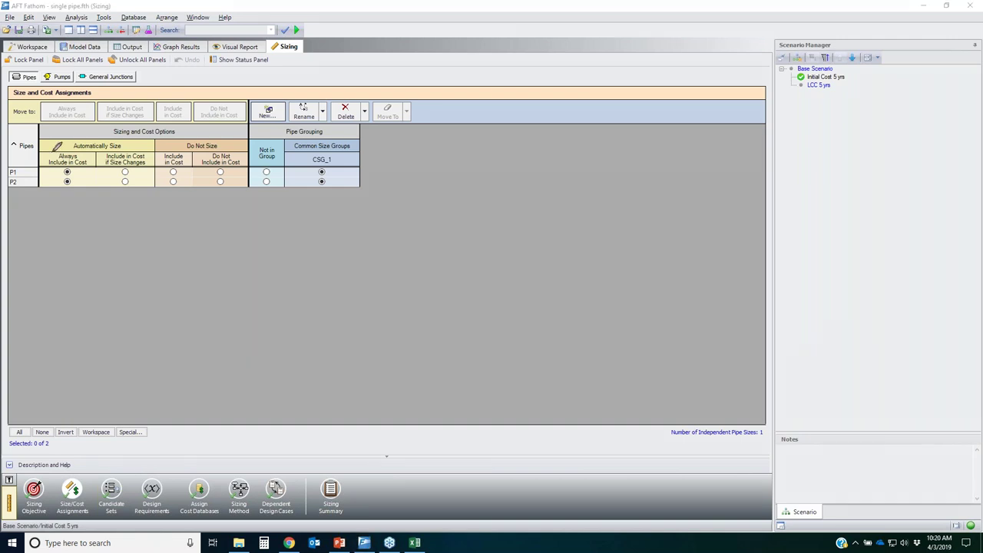
- Ink-mark the pipes' always-sized cost choice, then underline the pump cost settings
{"action": "mouse_move", "coordinate": [65, 146]}
{"action": "left_mouse_down"}
{"action": "mouse_move", "coordinate": [93, 179]}
{"action": "mouse_move", "coordinate": [43, 146]}
{"action": "mouse_move", "coordinate": [60, 146]}
{"action": "left_mouse_up"}
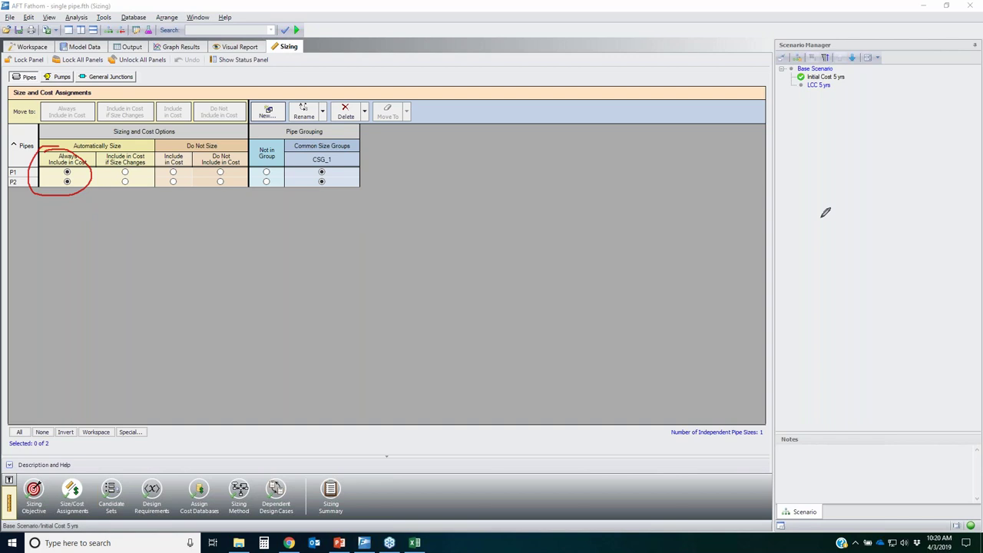
{"action": "key", "text": "e"}
{"action": "mouse_move", "coordinate": [40, 69]}
{"action": "left_mouse_down"}
{"action": "mouse_move", "coordinate": [76, 67]}
{"action": "mouse_move", "coordinate": [39, 79]}
{"action": "left_mouse_up"}
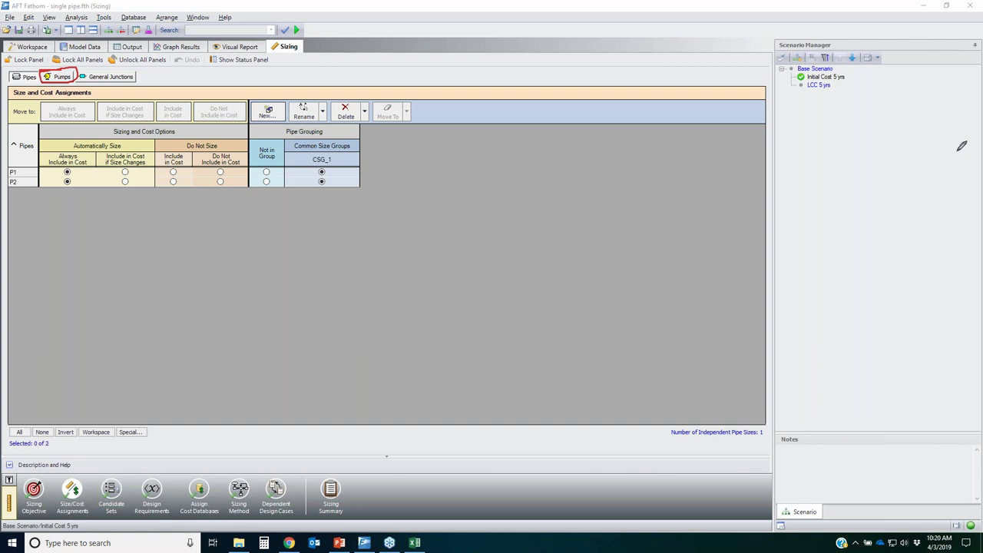
- On the Pumps tab, toggle J3 to Do Not Include Cost and back to Include in Cost Report and Sizing
{"action": "left_click", "coordinate": [61, 77]}
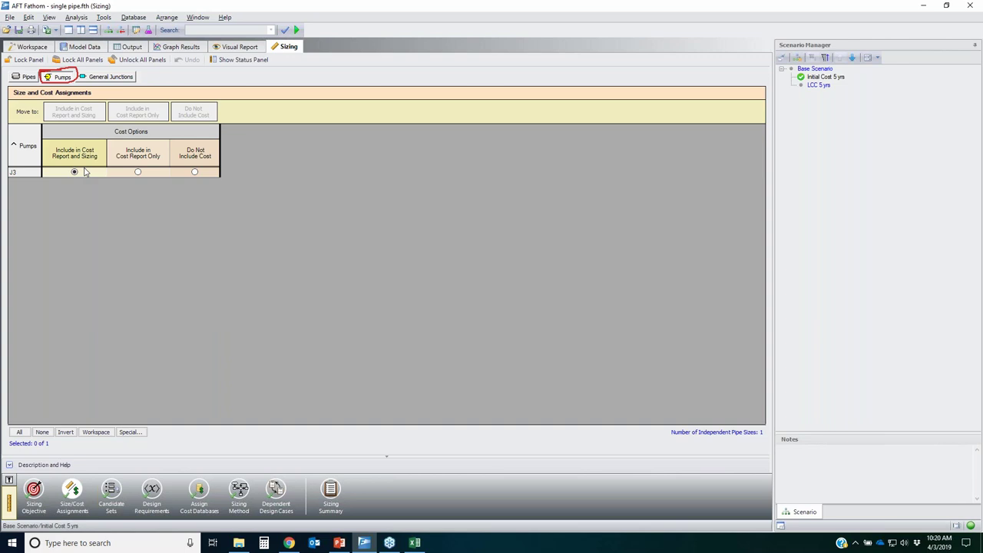
{"action": "left_click", "coordinate": [196, 173]}
{"action": "left_click", "coordinate": [70, 174]}
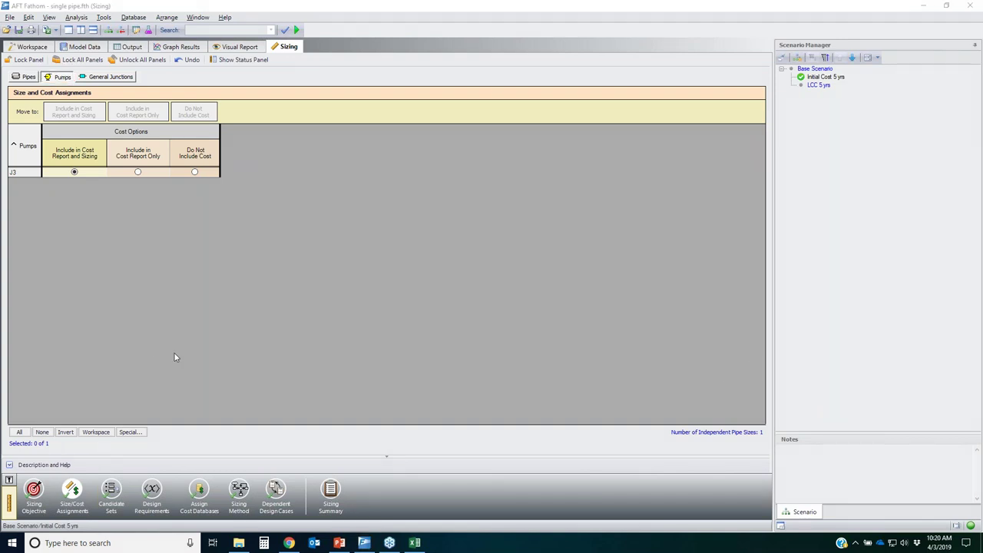
- Run the initial-cost sizing and view the 16 inch sized pipes in Output at 194% zoom
{"action": "left_click", "coordinate": [299, 31]}
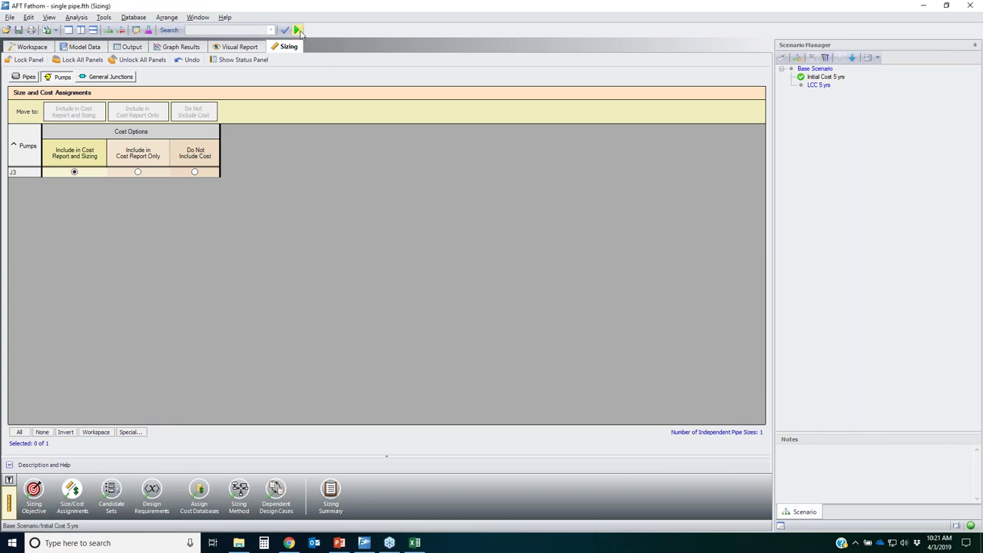
{"action": "left_click", "coordinate": [299, 32]}
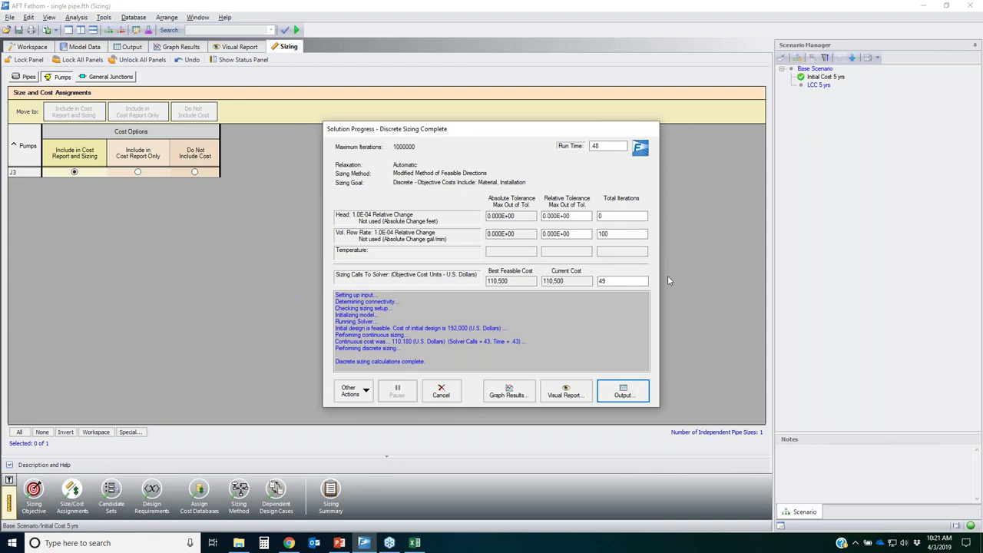
{"action": "left_click", "coordinate": [623, 391]}
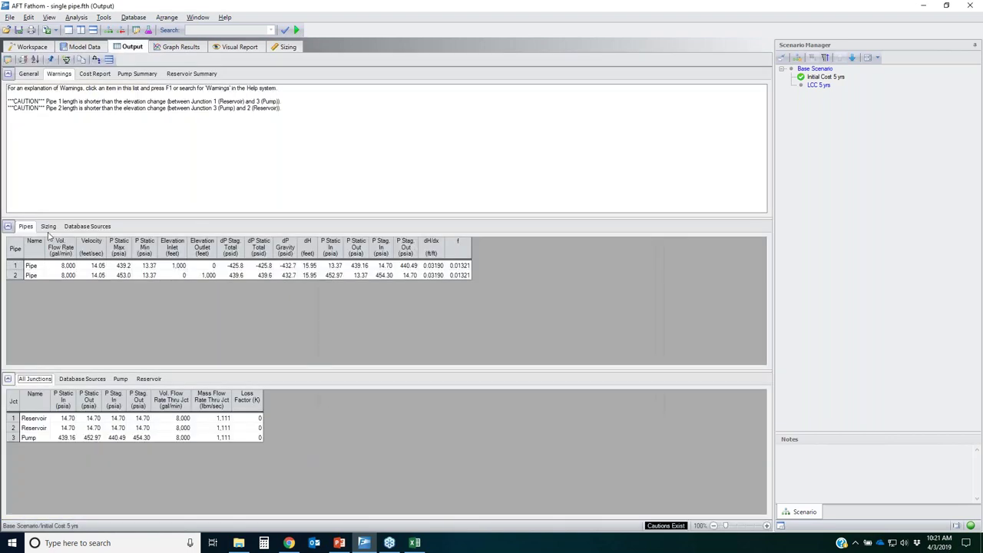
{"action": "left_click", "coordinate": [48, 226]}
{"action": "left_click_drag", "start_coordinate": [725, 526], "coordinate": [742, 525]}
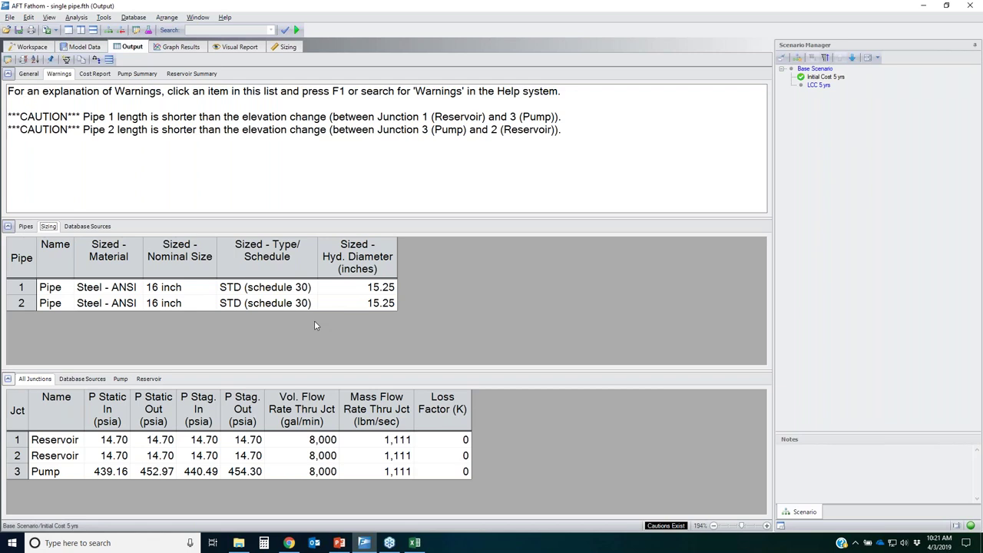
- Check the 433,977 total model cost in the Cost Report, then load the LCC 5 yrs scenario
{"action": "left_click", "coordinate": [94, 73]}
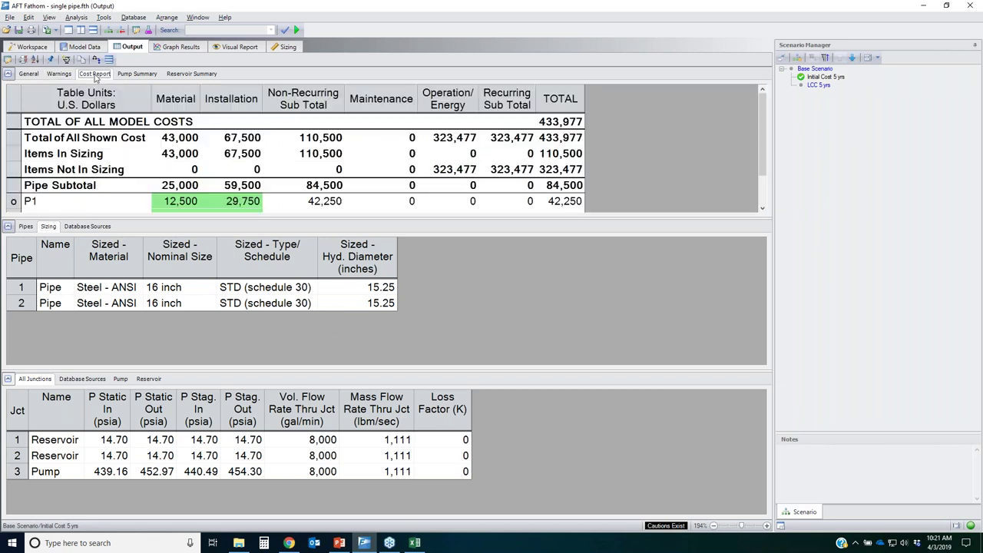
{"action": "left_click", "coordinate": [561, 122]}
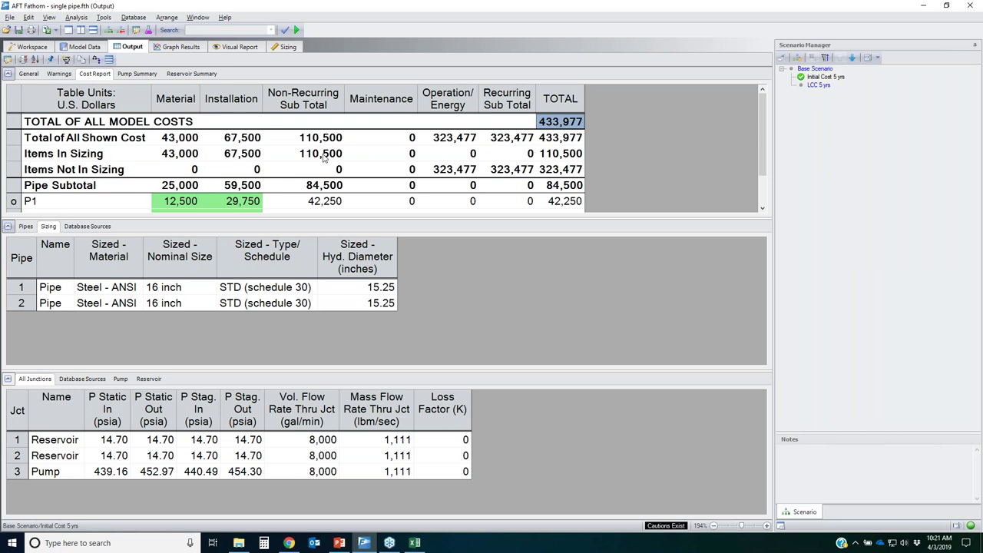
{"action": "double_click", "coordinate": [817, 85]}
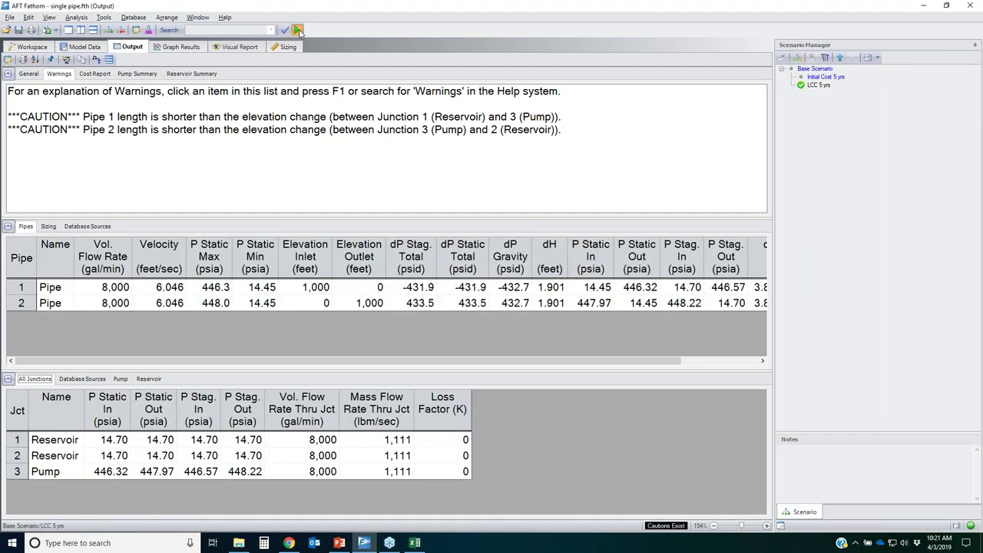
- Run the LCC 5 yrs sizing and highlight the 24 inch nominal pipe sizes
{"action": "left_click", "coordinate": [299, 31]}
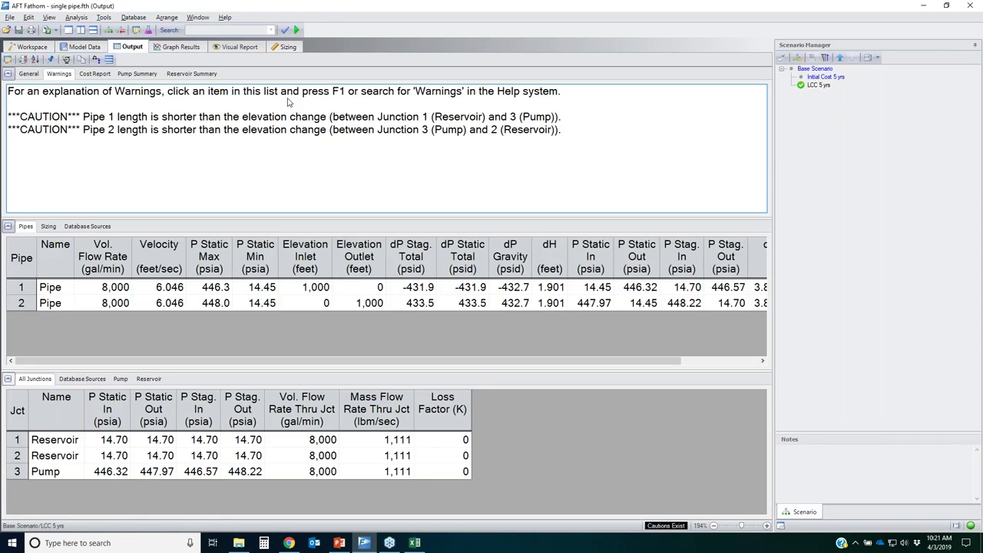
{"action": "left_click", "coordinate": [47, 228]}
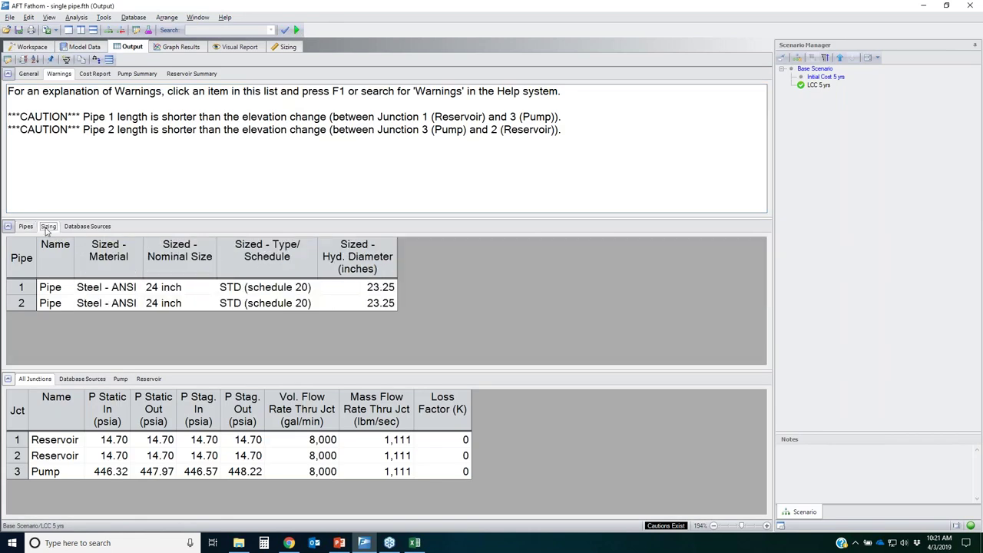
{"action": "left_click_drag", "start_coordinate": [168, 290], "coordinate": [175, 305]}
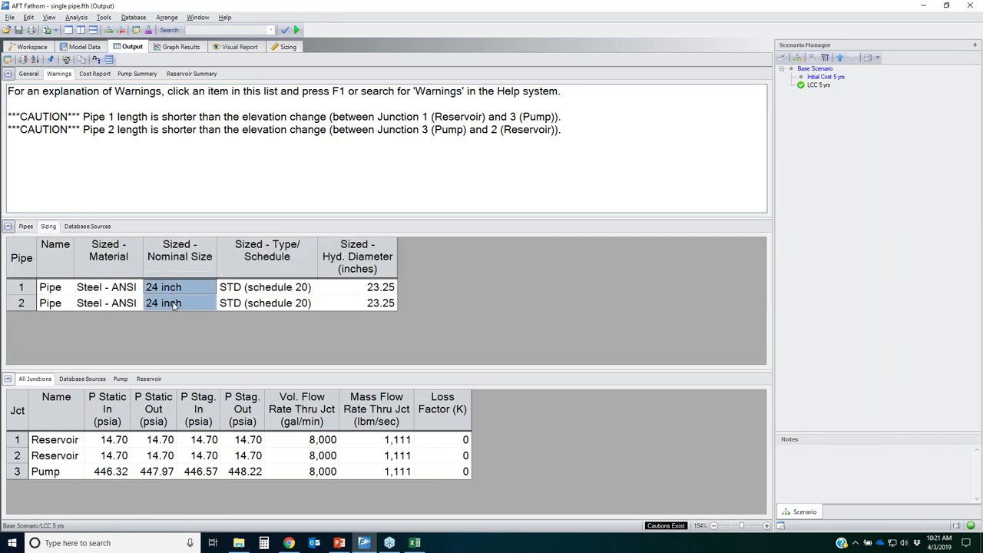
- Highlight the 184,050 total model cost in the Cost Report, then return to the Sizing setup
{"action": "left_click", "coordinate": [105, 74]}
{"action": "left_click", "coordinate": [573, 124]}
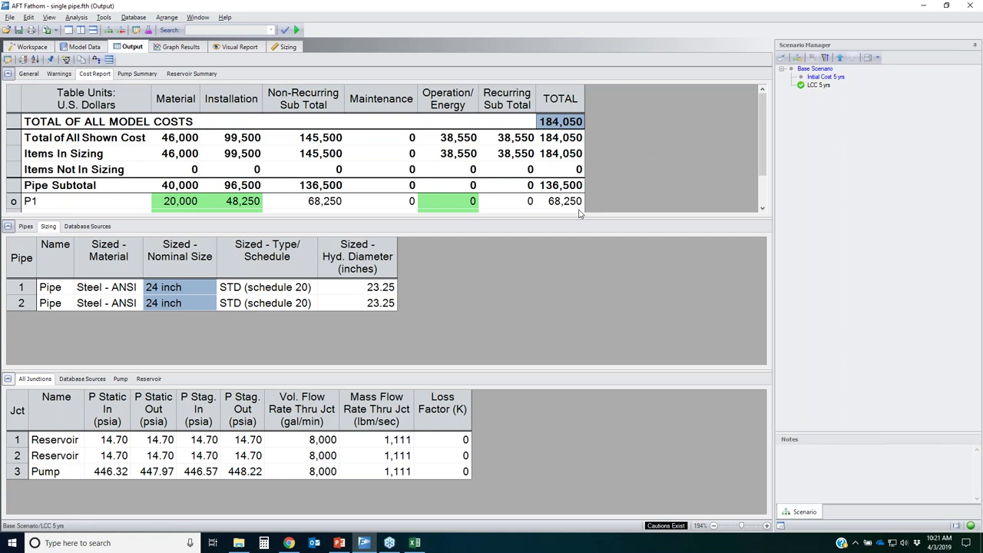
{"action": "left_click", "coordinate": [302, 48]}
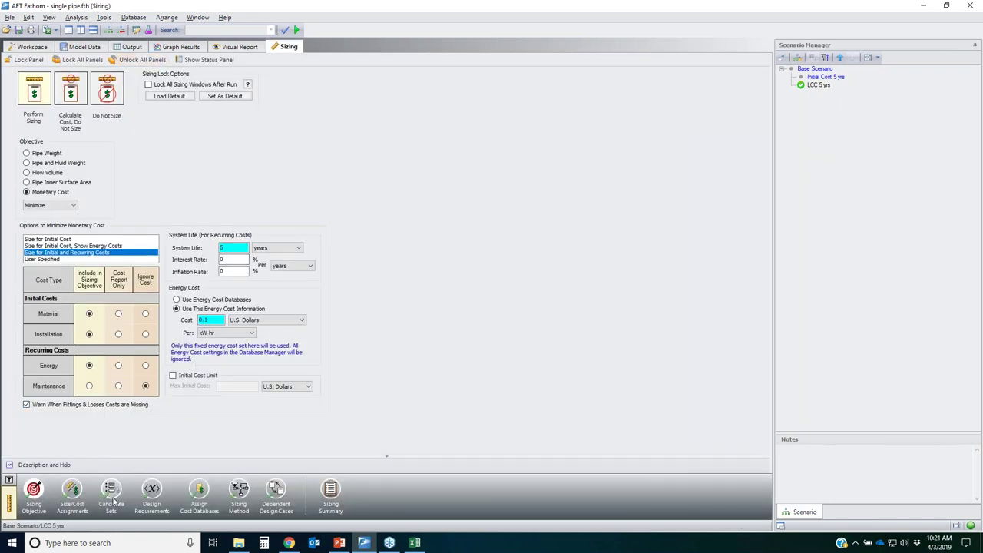
- Review Size/Cost Assignments and Design Requirements, then bring up the Single Pipe Optimization Example workbook
{"action": "left_click", "coordinate": [72, 492]}
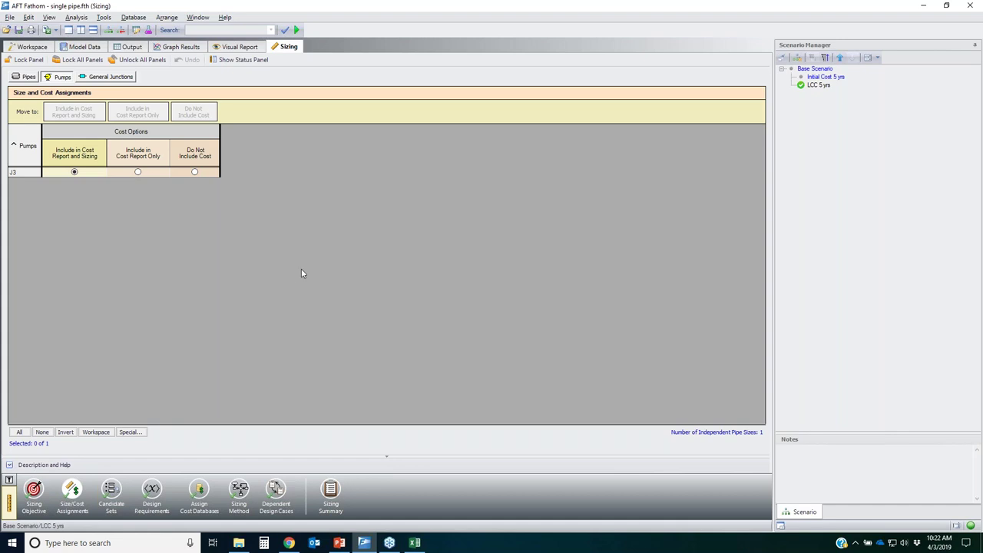
{"action": "left_click", "coordinate": [158, 496]}
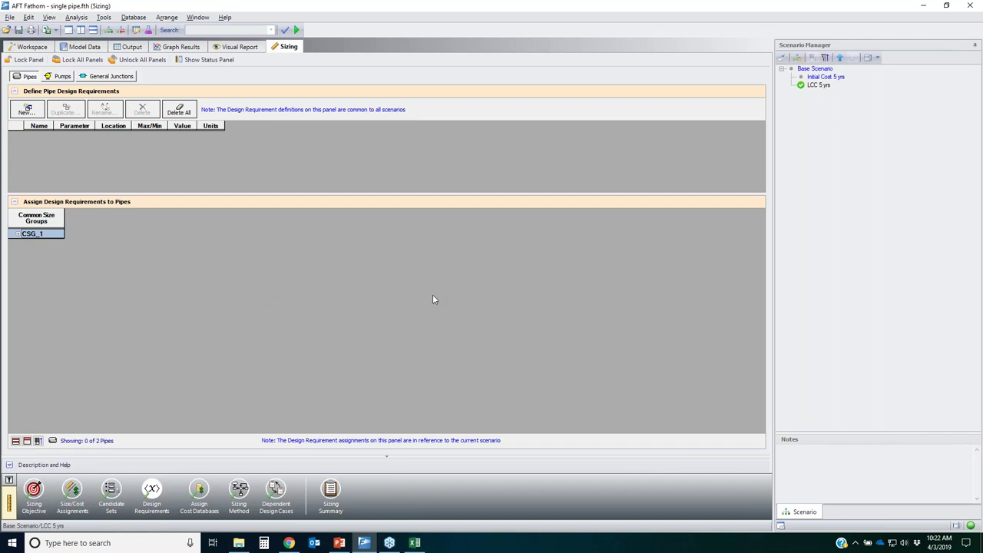
{"action": "left_click", "coordinate": [414, 542]}
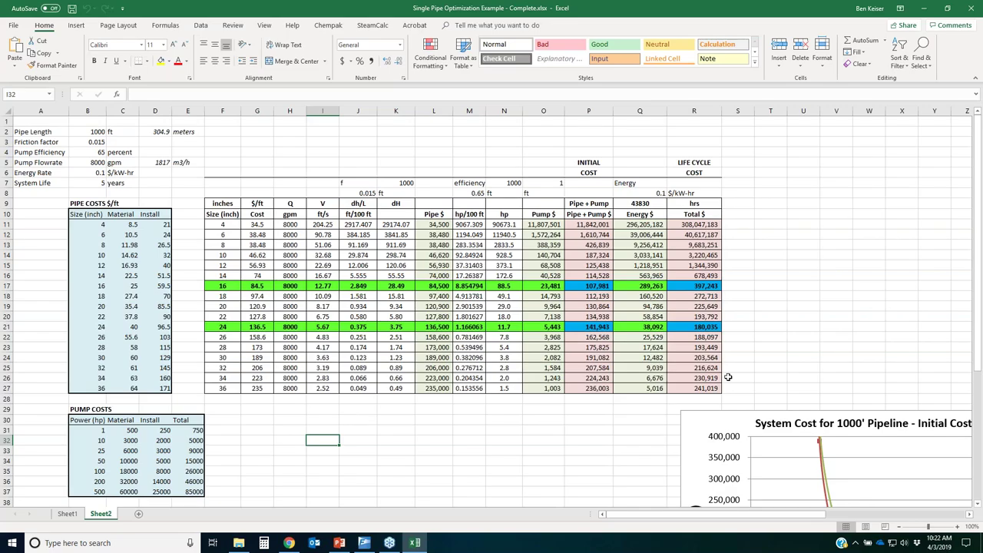
- Ink-circle the velocity column, row 17's 16 inch, 12.77 ft/s and 107,981 values, and row 21's 24 inch
{"action": "mouse_move", "coordinate": [332, 193]}
{"action": "left_mouse_down"}
{"action": "mouse_move", "coordinate": [307, 264]}
{"action": "mouse_move", "coordinate": [296, 374]}
{"action": "mouse_move", "coordinate": [316, 392]}
{"action": "mouse_move", "coordinate": [333, 315]}
{"action": "left_mouse_up"}
{"action": "left_click_drag", "start_coordinate": [348, 251], "coordinate": [338, 197]}
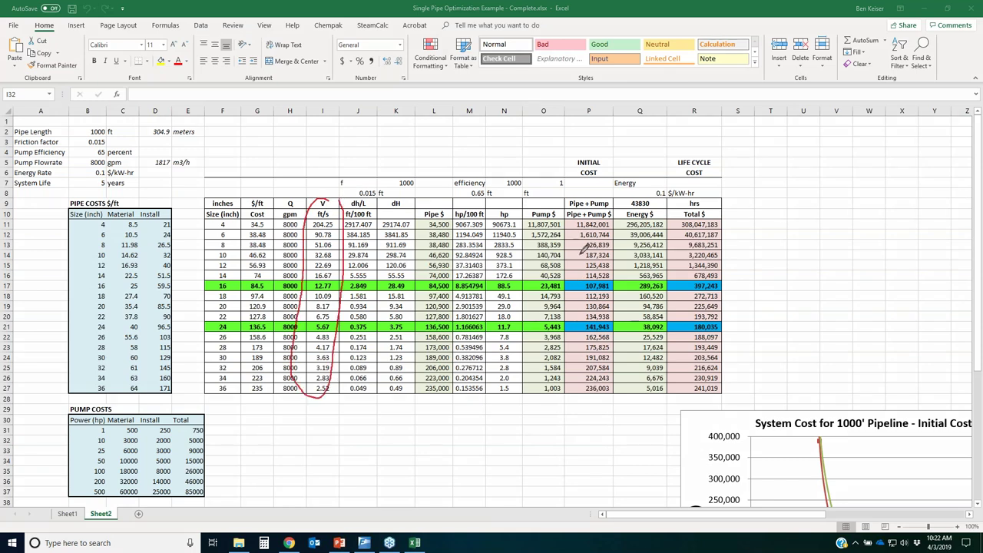
{"action": "mouse_move", "coordinate": [234, 276]}
{"action": "left_mouse_down"}
{"action": "mouse_move", "coordinate": [206, 284]}
{"action": "mouse_move", "coordinate": [241, 282]}
{"action": "left_mouse_up"}
{"action": "mouse_move", "coordinate": [333, 280]}
{"action": "left_mouse_down"}
{"action": "mouse_move", "coordinate": [318, 280]}
{"action": "mouse_move", "coordinate": [318, 292]}
{"action": "mouse_move", "coordinate": [338, 276]}
{"action": "left_mouse_up"}
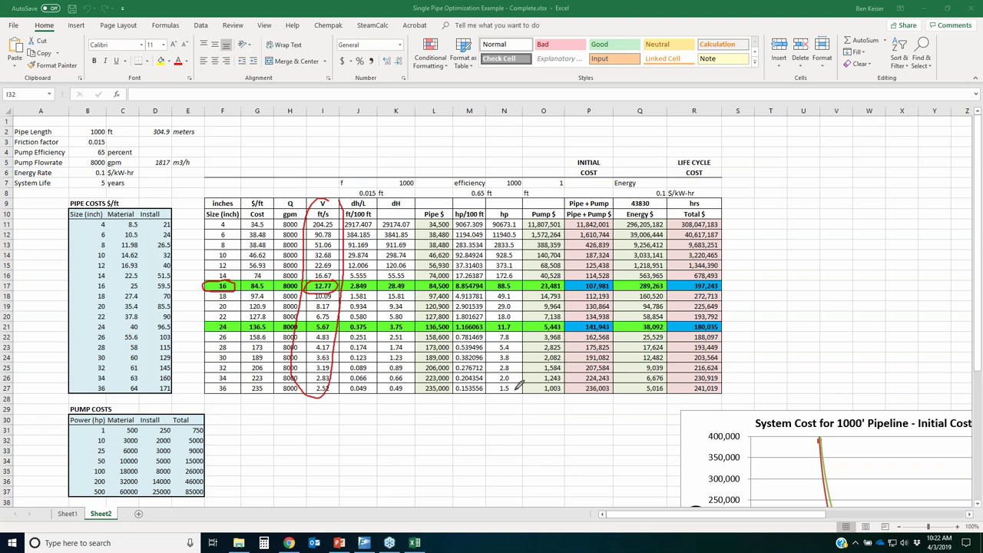
{"action": "mouse_move", "coordinate": [613, 278]}
{"action": "left_mouse_down"}
{"action": "mouse_move", "coordinate": [577, 283]}
{"action": "mouse_move", "coordinate": [607, 292]}
{"action": "mouse_move", "coordinate": [622, 281]}
{"action": "left_mouse_up"}
{"action": "mouse_move", "coordinate": [232, 321]}
{"action": "left_mouse_down"}
{"action": "mouse_move", "coordinate": [231, 332]}
{"action": "mouse_move", "coordinate": [229, 320]}
{"action": "left_mouse_up"}
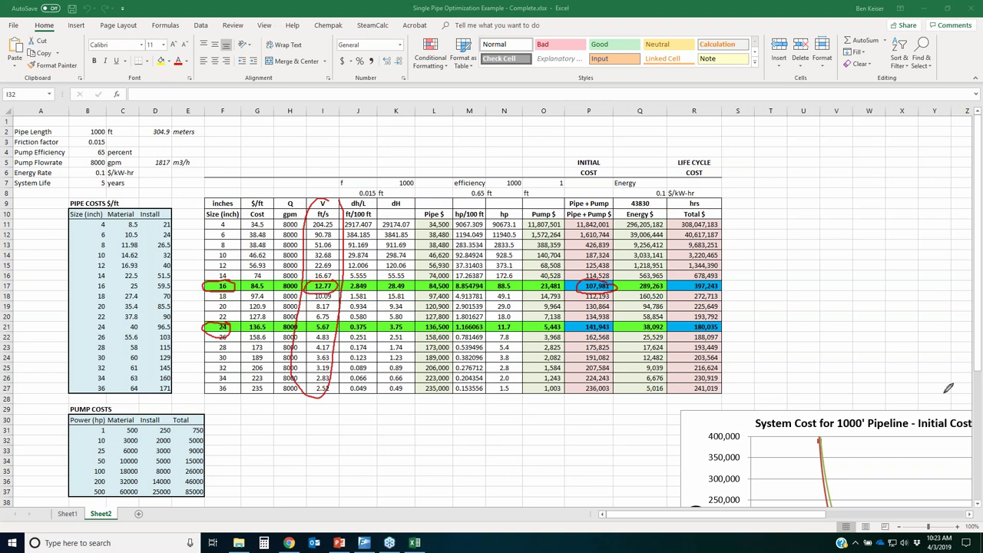
- Clear the ink and close the Excel workbook, answering the save prompt
{"action": "key", "text": "Escape"}
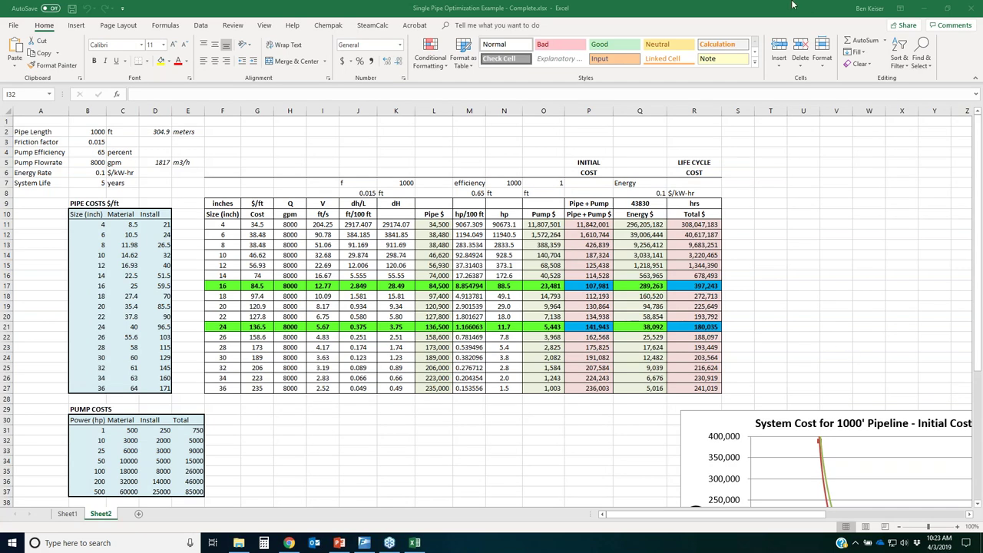
{"action": "left_click", "coordinate": [972, 8]}
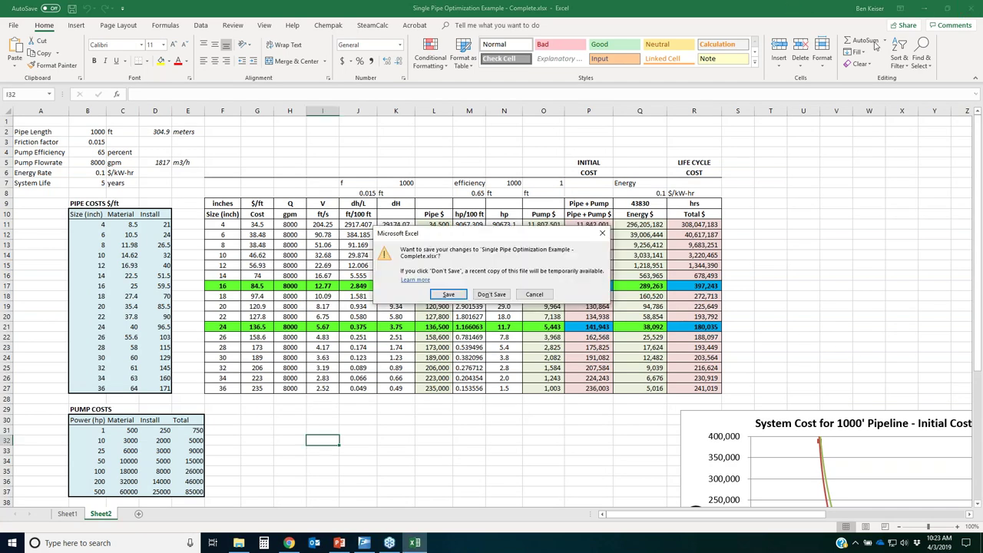
{"action": "left_click", "coordinate": [492, 295]}
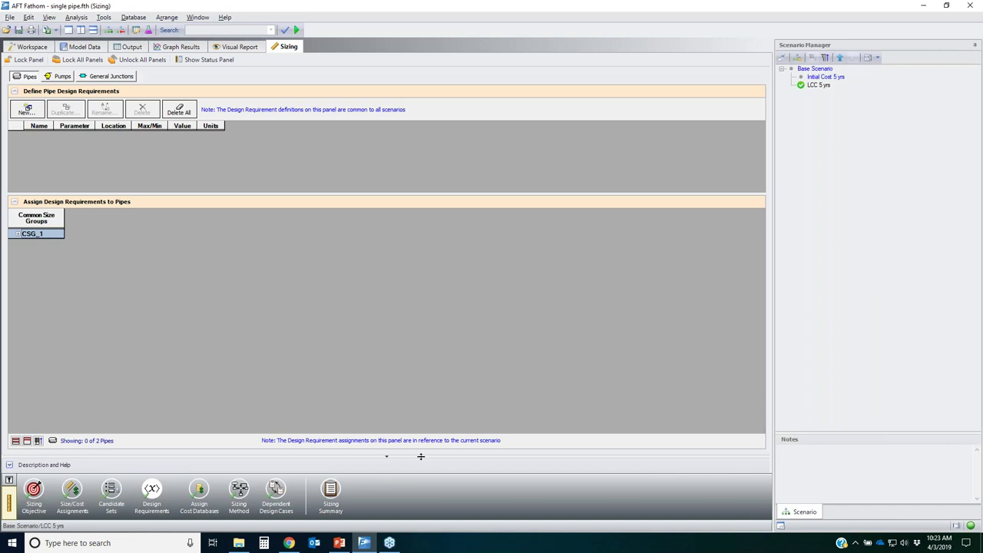
- Close the Fathom model, discarding changes to single pipe.fth and confirming the output clear
{"action": "left_click", "coordinate": [339, 544]}
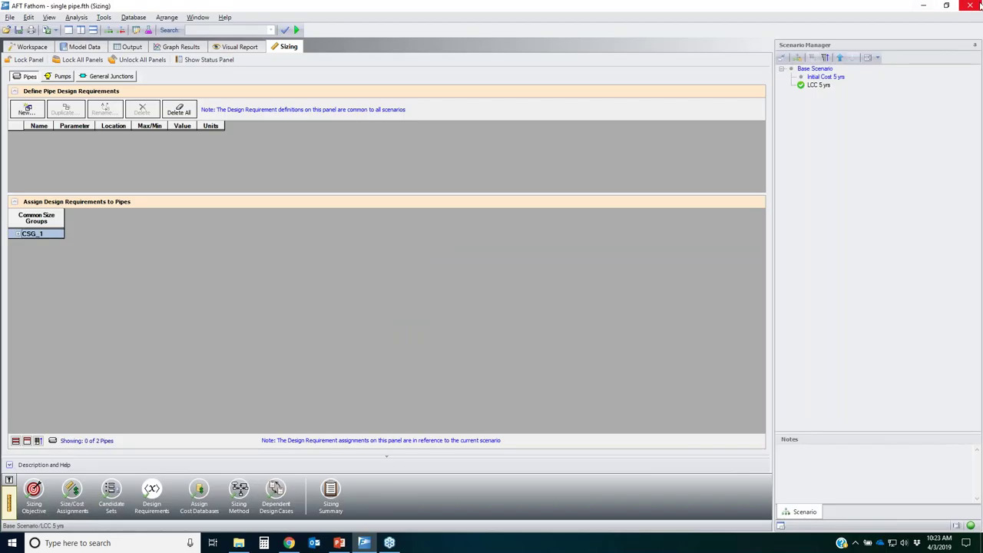
{"action": "left_click", "coordinate": [971, 5]}
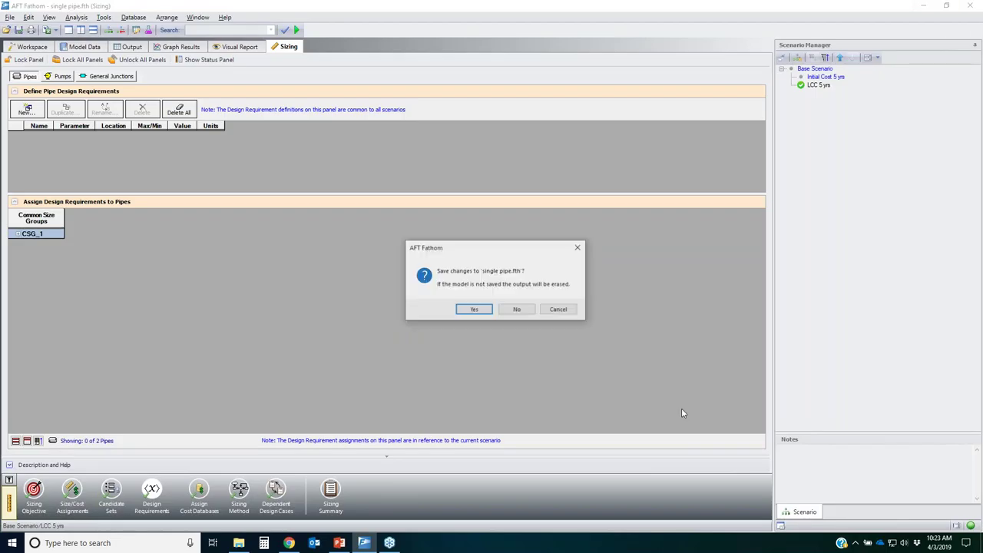
{"action": "left_click", "coordinate": [517, 310]}
{"action": "left_click", "coordinate": [484, 282]}
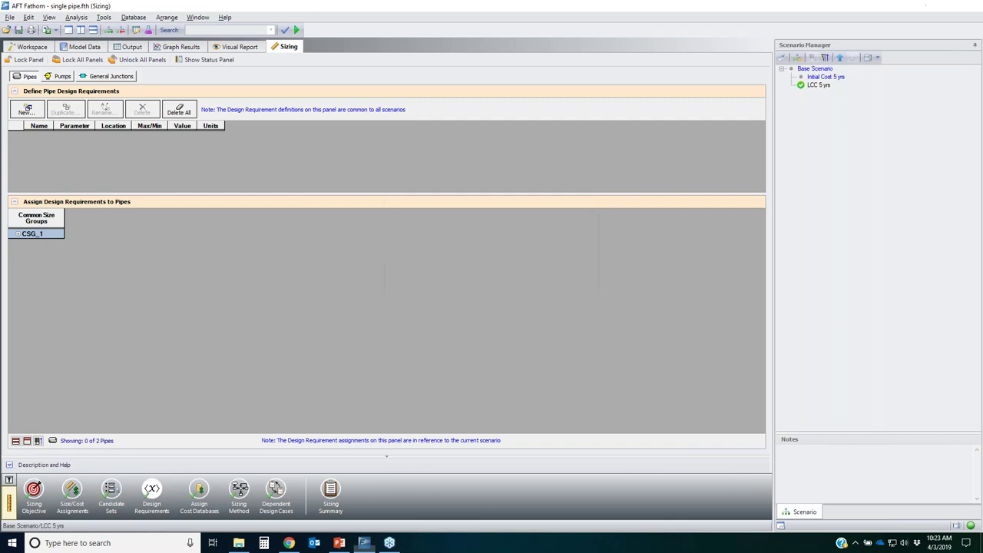
- Present slide 9, 'Sizing the Pipeline with the ANS Module – Results', as a full-screen slide show
{"action": "key", "text": "alt+Tab"}
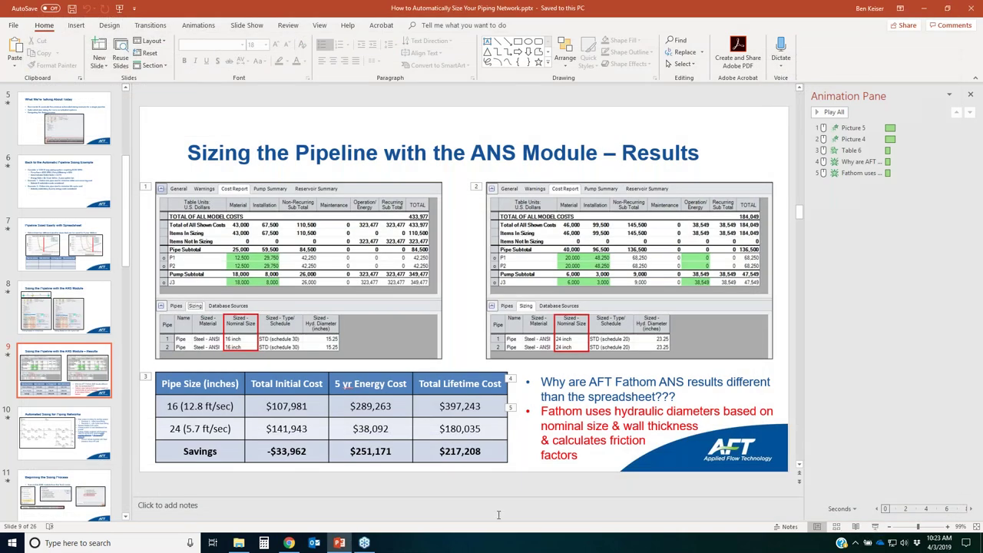
{"action": "left_click", "coordinate": [875, 526]}
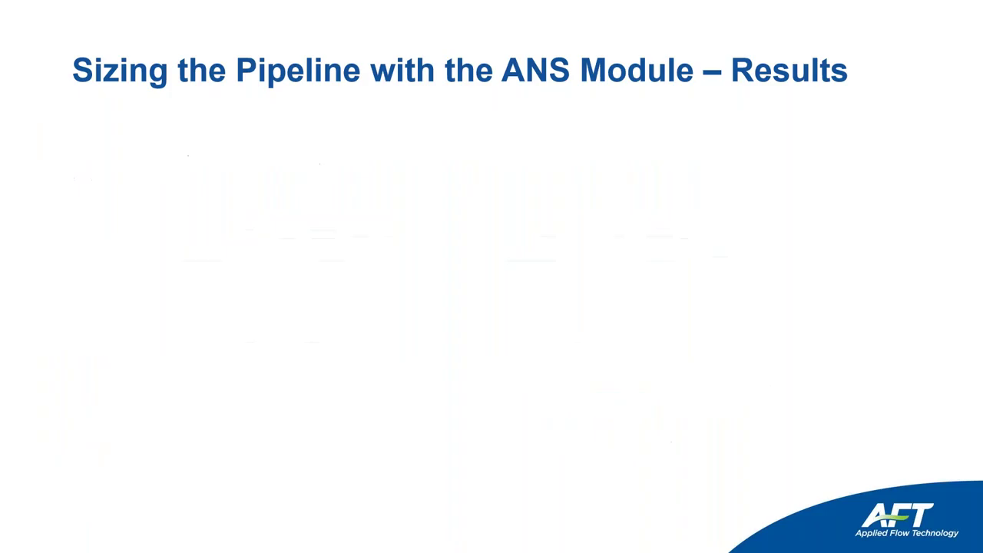
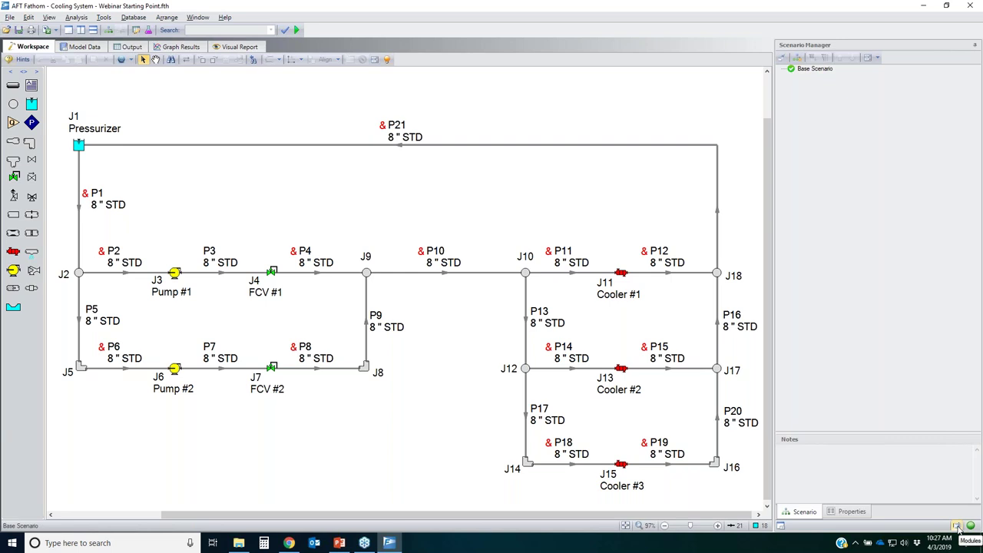
- Activate the ANS (Automated Network Sizing) module from the status-bar module list
{"action": "left_click", "coordinate": [958, 527]}
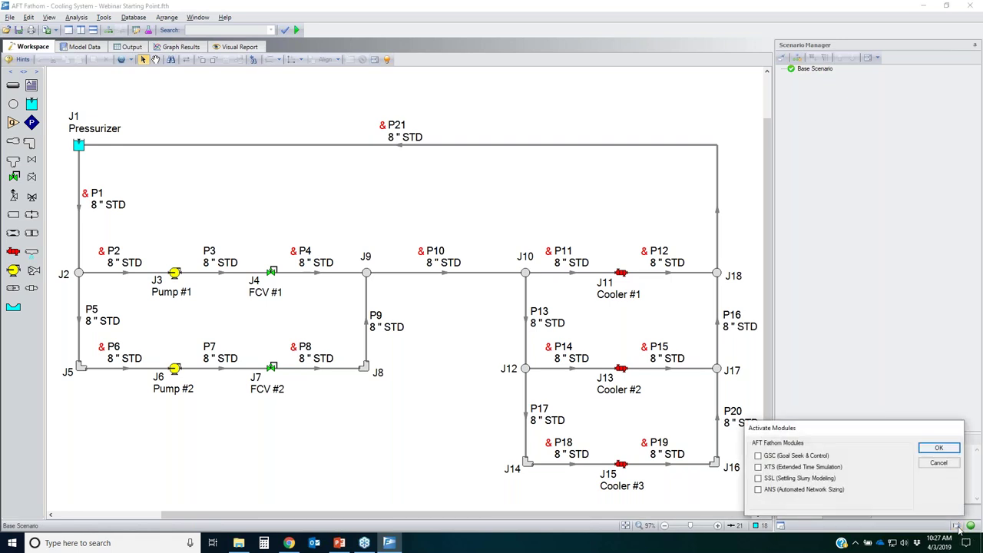
{"action": "left_click", "coordinate": [946, 452]}
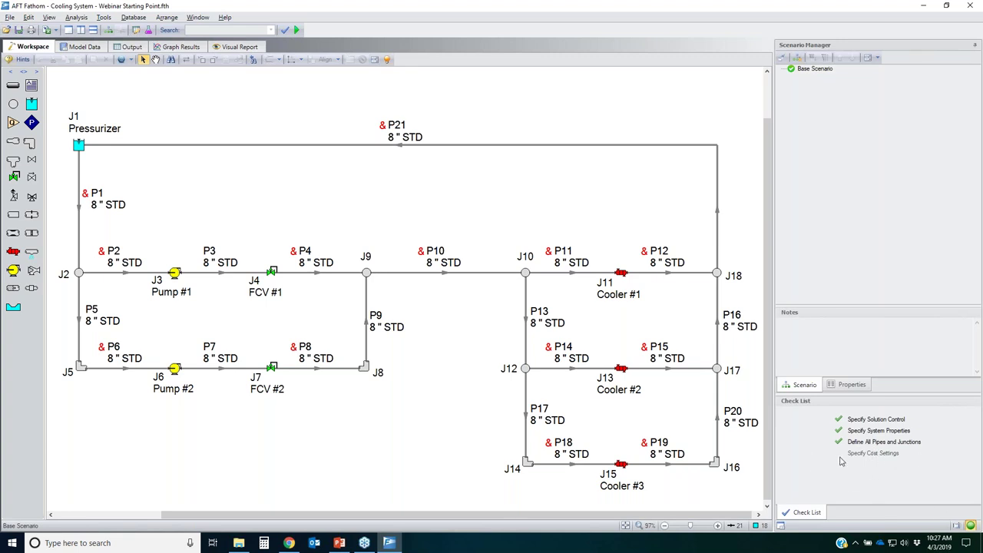
{"action": "left_click", "coordinate": [958, 525]}
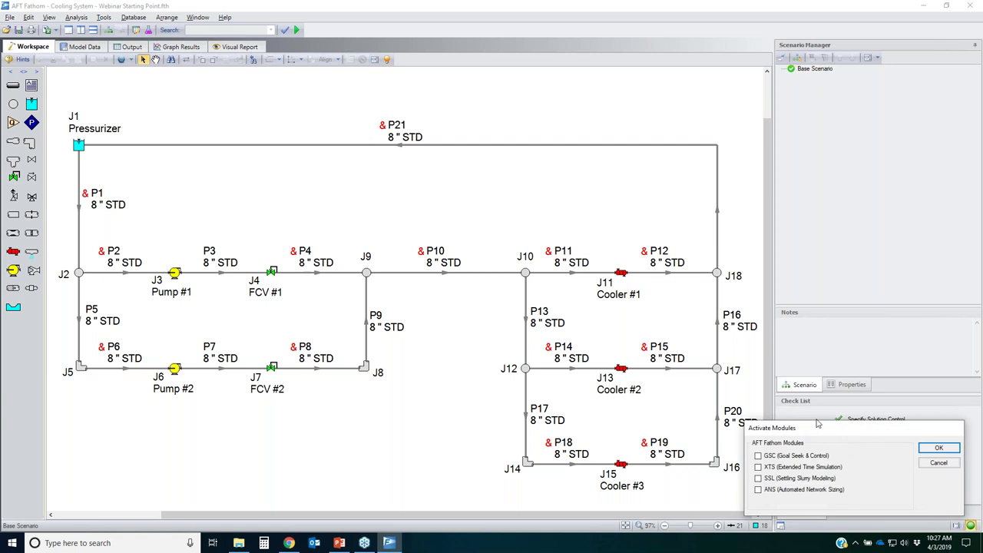
{"action": "left_click_drag", "start_coordinate": [819, 423], "coordinate": [649, 362]}
{"action": "left_click", "coordinate": [559, 397]}
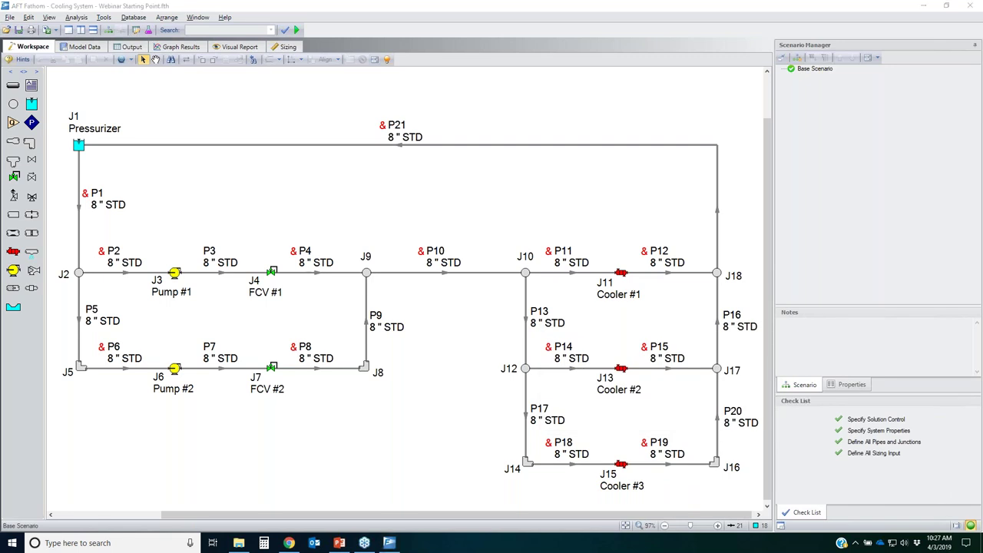
{"action": "mouse_move", "coordinate": [845, 451]}
{"action": "left_mouse_down"}
{"action": "mouse_move", "coordinate": [921, 445]}
{"action": "mouse_move", "coordinate": [828, 464]}
{"action": "mouse_move", "coordinate": [847, 444]}
{"action": "left_mouse_up"}
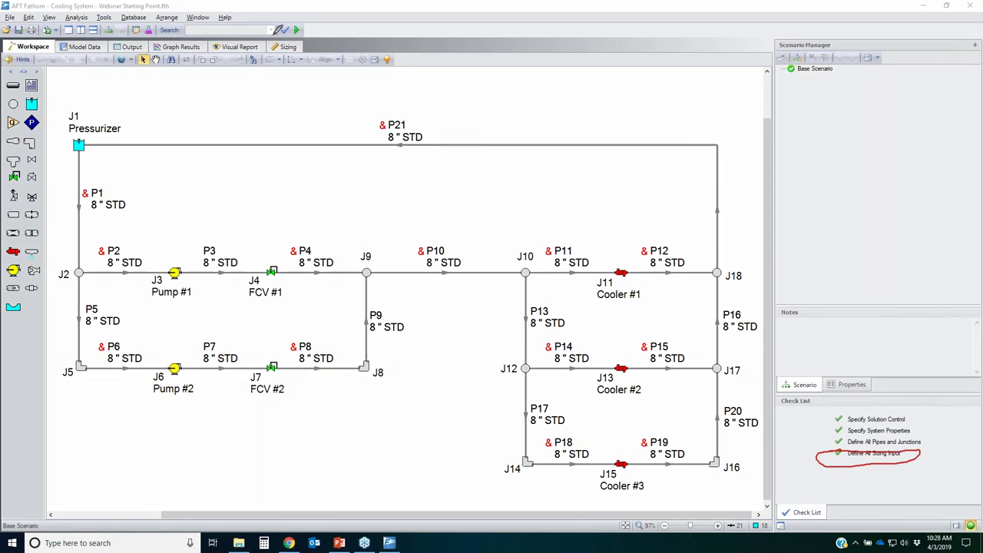
{"action": "mouse_move", "coordinate": [309, 40]}
{"action": "left_mouse_down"}
{"action": "mouse_move", "coordinate": [264, 39]}
{"action": "mouse_move", "coordinate": [302, 43]}
{"action": "left_mouse_up"}
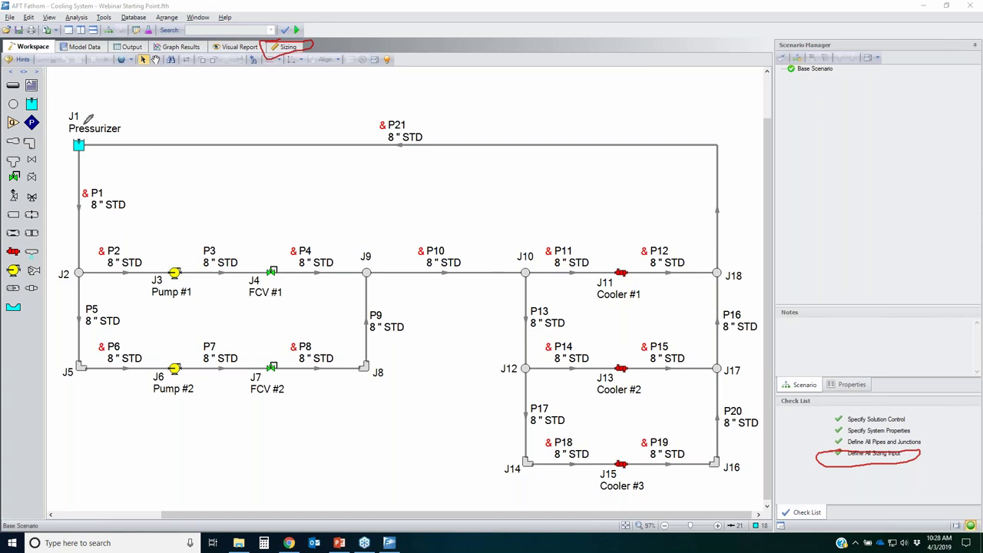
{"action": "mouse_move", "coordinate": [63, 109]}
{"action": "left_mouse_down"}
{"action": "mouse_move", "coordinate": [491, 114]}
{"action": "mouse_move", "coordinate": [731, 216]}
{"action": "mouse_move", "coordinate": [682, 432]}
{"action": "mouse_move", "coordinate": [371, 457]}
{"action": "mouse_move", "coordinate": [55, 173]}
{"action": "mouse_move", "coordinate": [233, 91]}
{"action": "mouse_move", "coordinate": [259, 116]}
{"action": "left_mouse_up"}
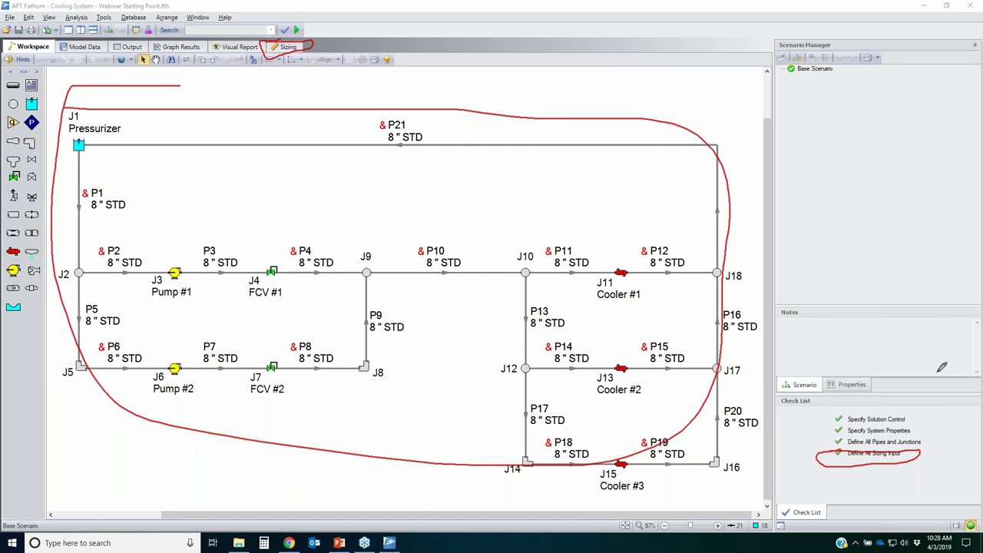
{"action": "key", "text": "Escape"}
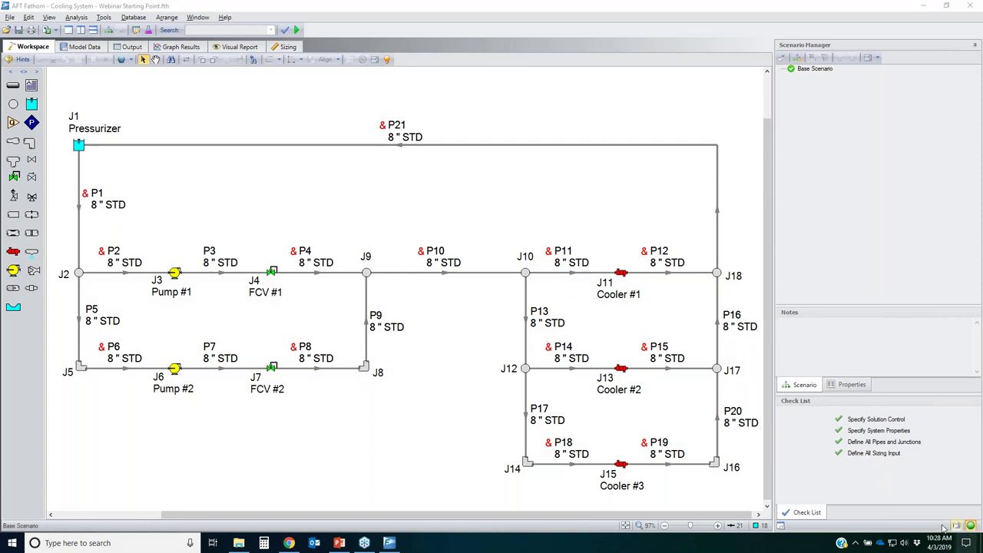
- Close the checklist, mark the & flags on pipes P1, P2, P4 and P21, then open pipe P21's properties
{"action": "left_click", "coordinate": [973, 526]}
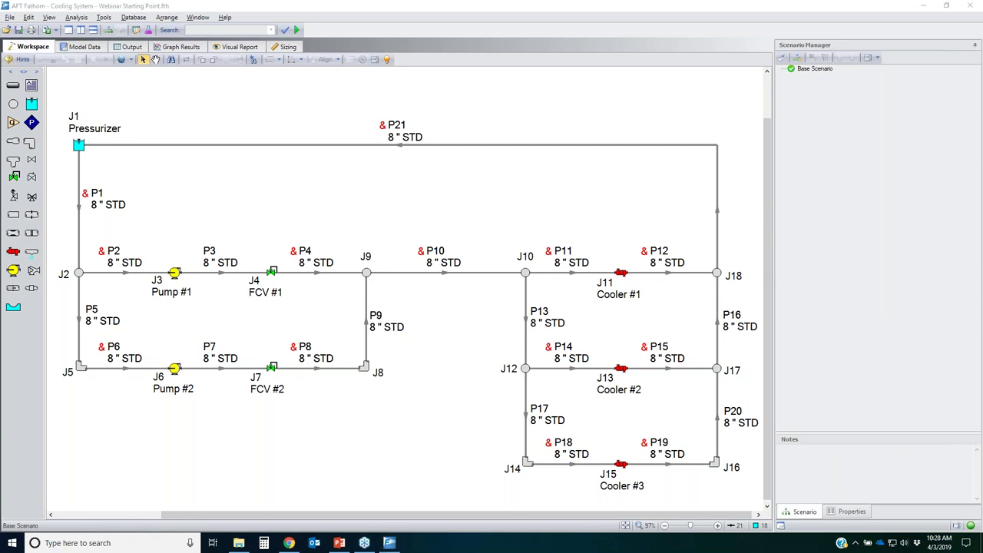
{"action": "mouse_move", "coordinate": [84, 183]}
{"action": "left_mouse_down"}
{"action": "mouse_move", "coordinate": [95, 192]}
{"action": "mouse_move", "coordinate": [86, 185]}
{"action": "left_mouse_up"}
{"action": "mouse_move", "coordinate": [97, 245]}
{"action": "left_mouse_down"}
{"action": "mouse_move", "coordinate": [117, 247]}
{"action": "mouse_move", "coordinate": [95, 248]}
{"action": "left_mouse_up"}
{"action": "mouse_move", "coordinate": [289, 248]}
{"action": "left_mouse_down"}
{"action": "mouse_move", "coordinate": [308, 248]}
{"action": "mouse_move", "coordinate": [298, 258]}
{"action": "left_mouse_up"}
{"action": "mouse_move", "coordinate": [376, 125]}
{"action": "left_mouse_down"}
{"action": "mouse_move", "coordinate": [388, 121]}
{"action": "mouse_move", "coordinate": [386, 136]}
{"action": "mouse_move", "coordinate": [378, 121]}
{"action": "left_mouse_up"}
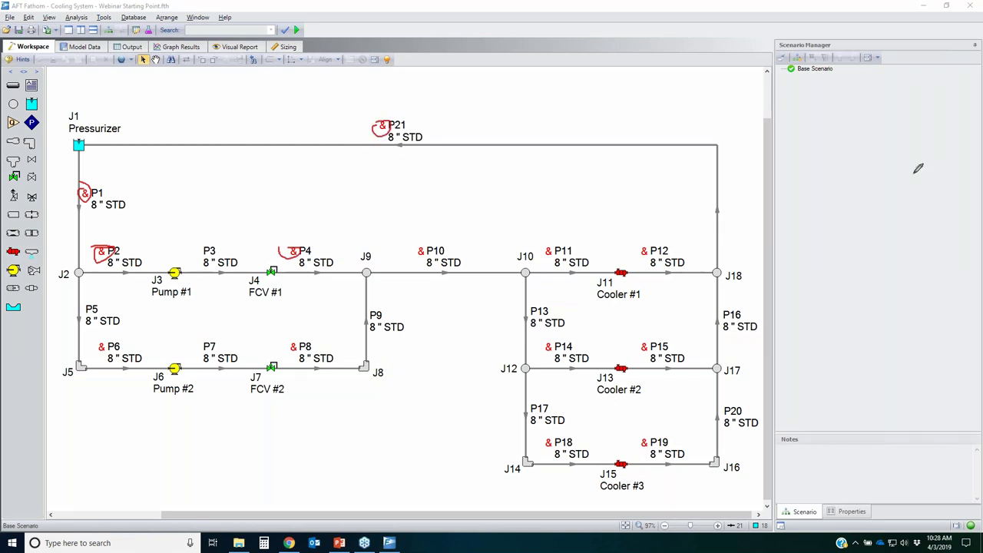
{"action": "key", "text": "Escape"}
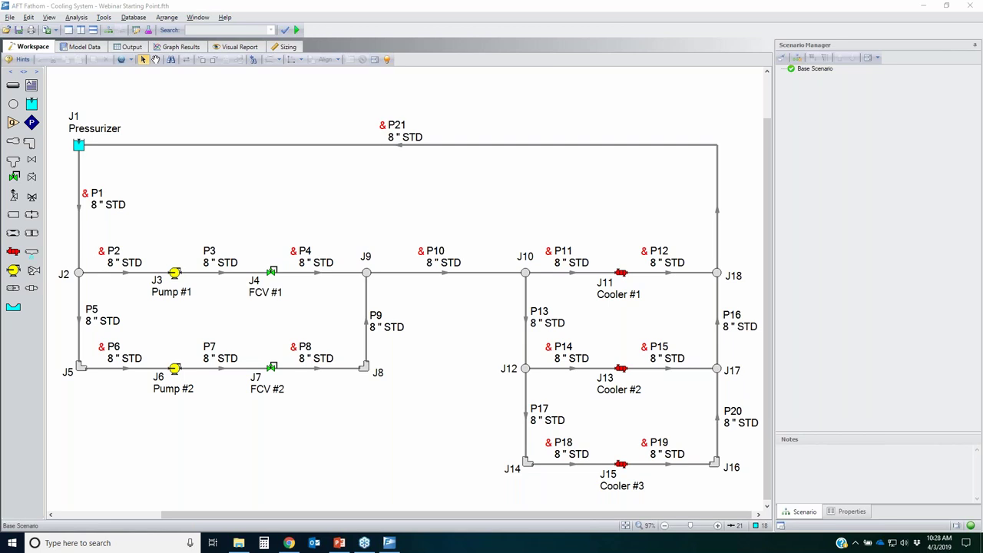
{"action": "left_click_drag", "start_coordinate": [559, 214], "coordinate": [452, 144]}
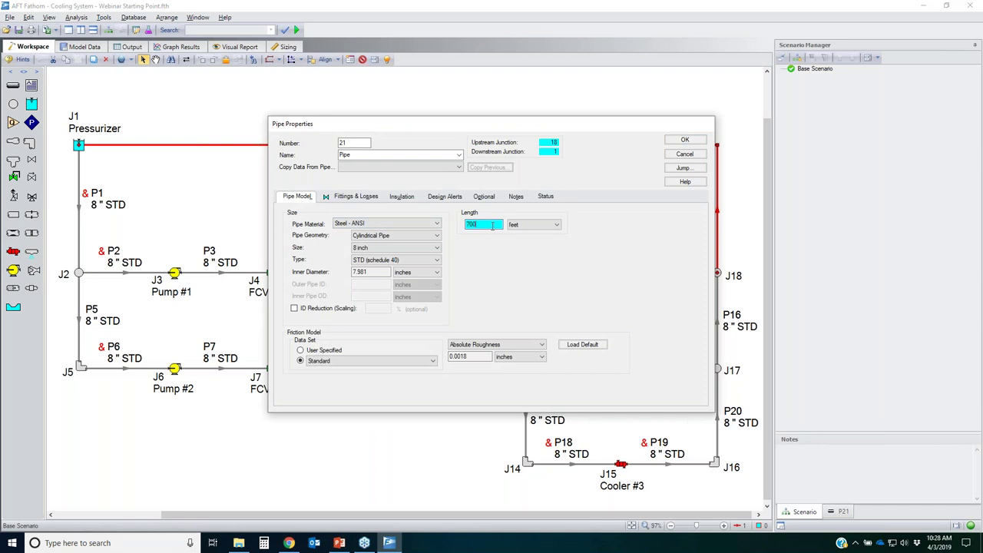
- Trace P21's route from J18 to J1 past J5 and J16, then show its fittings and losses
{"action": "left_click_drag", "start_coordinate": [516, 124], "coordinate": [397, 197]}
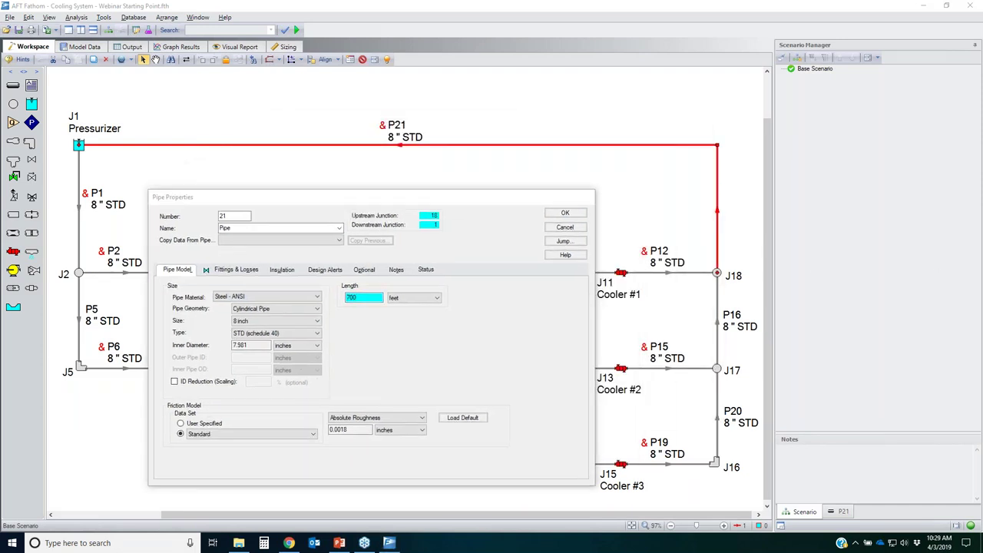
{"action": "left_click_drag", "start_coordinate": [709, 271], "coordinate": [78, 144]}
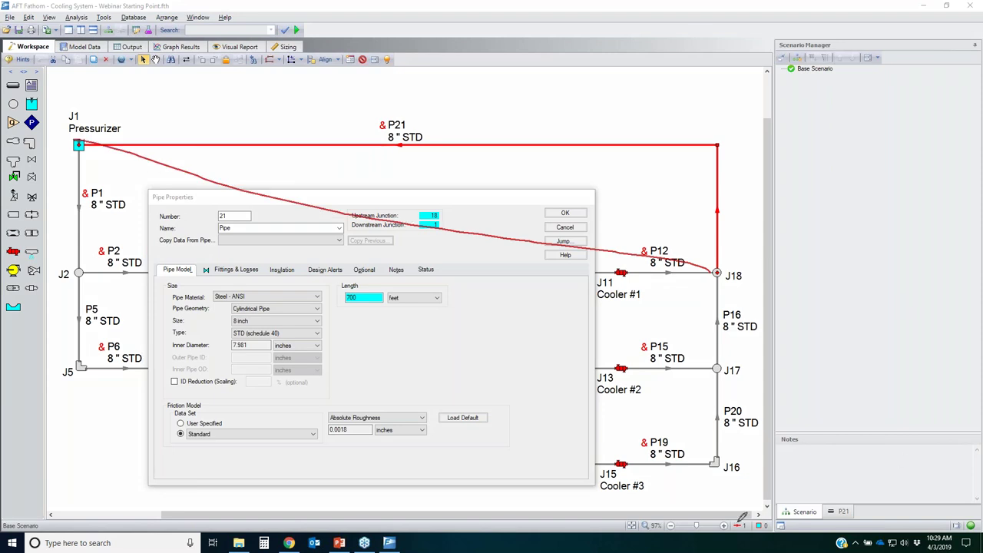
{"action": "mouse_move", "coordinate": [702, 447]}
{"action": "left_mouse_down"}
{"action": "mouse_move", "coordinate": [734, 470]}
{"action": "mouse_move", "coordinate": [703, 452]}
{"action": "left_mouse_up"}
{"action": "left_click_drag", "start_coordinate": [80, 344], "coordinate": [95, 338]}
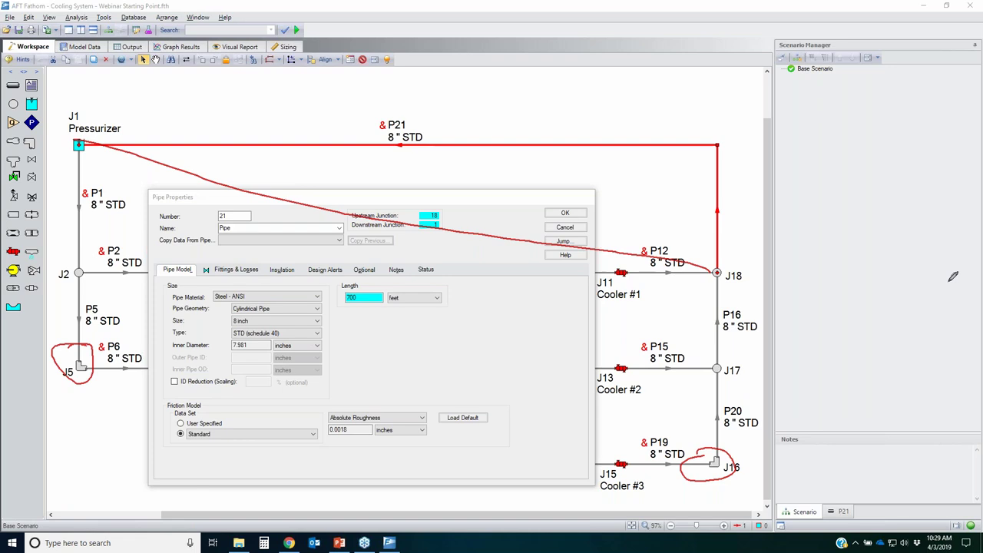
{"action": "key", "text": "Escape"}
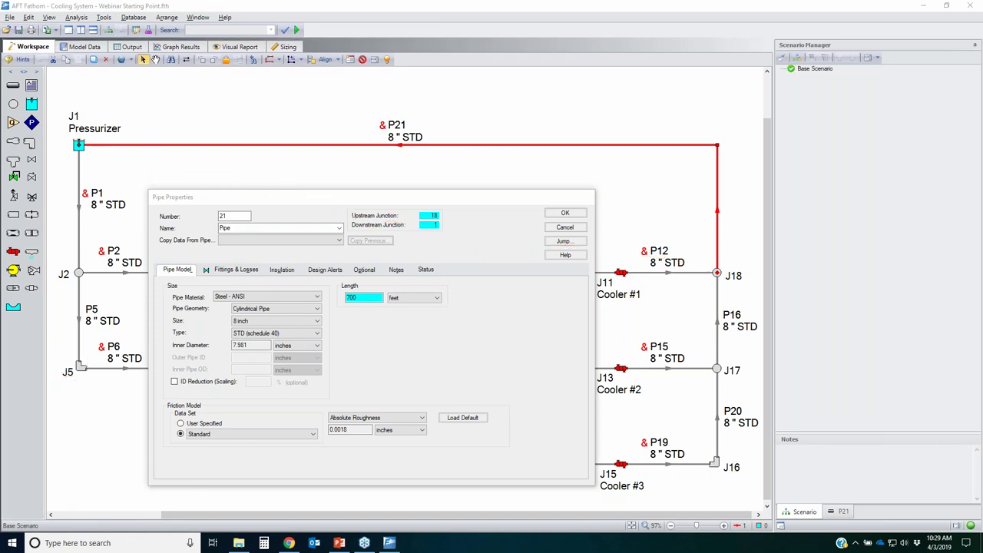
{"action": "left_click", "coordinate": [240, 272]}
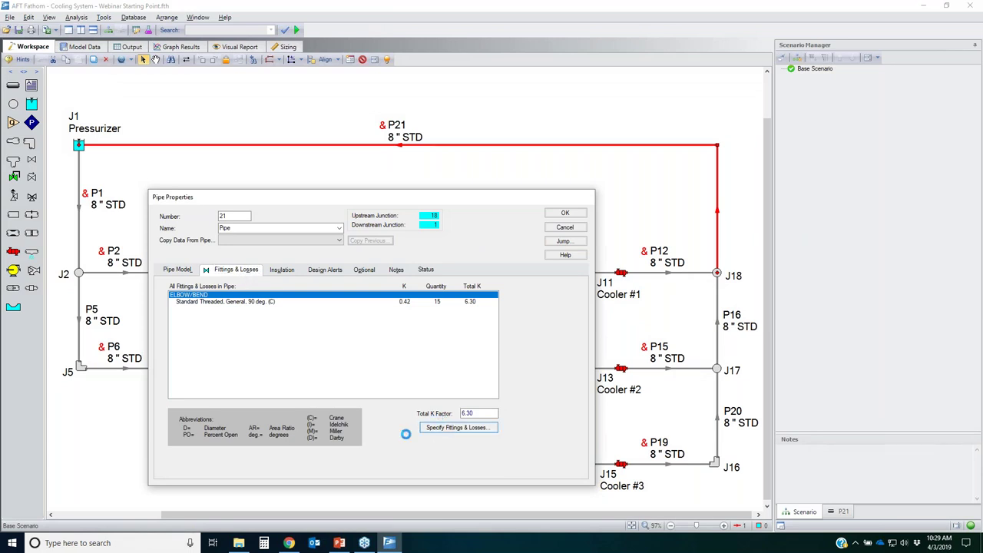
- Review P21's 90° standard threaded elbows, showing all bend types and clearing Standard Threaded and Mitre favorites
{"action": "left_click", "coordinate": [249, 218]}
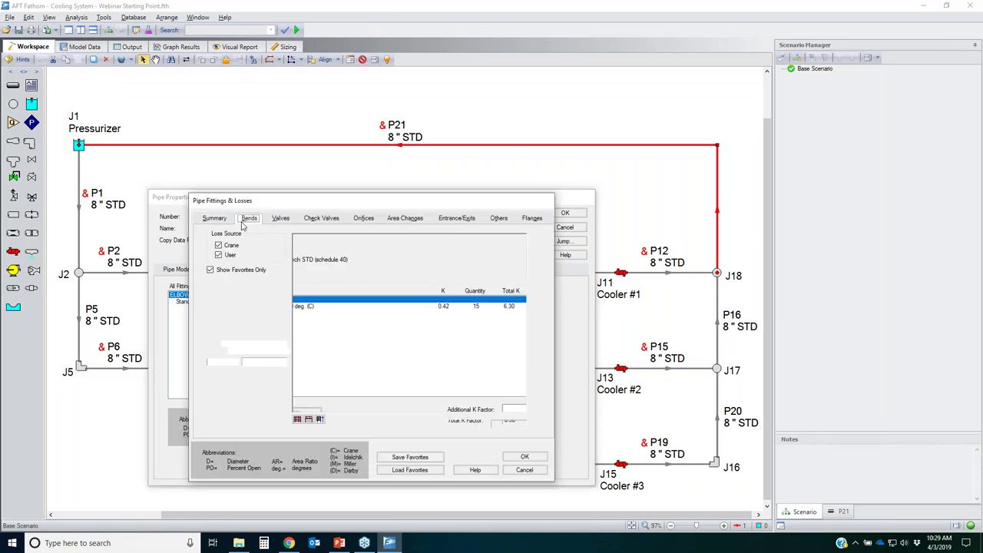
{"action": "left_click", "coordinate": [347, 273]}
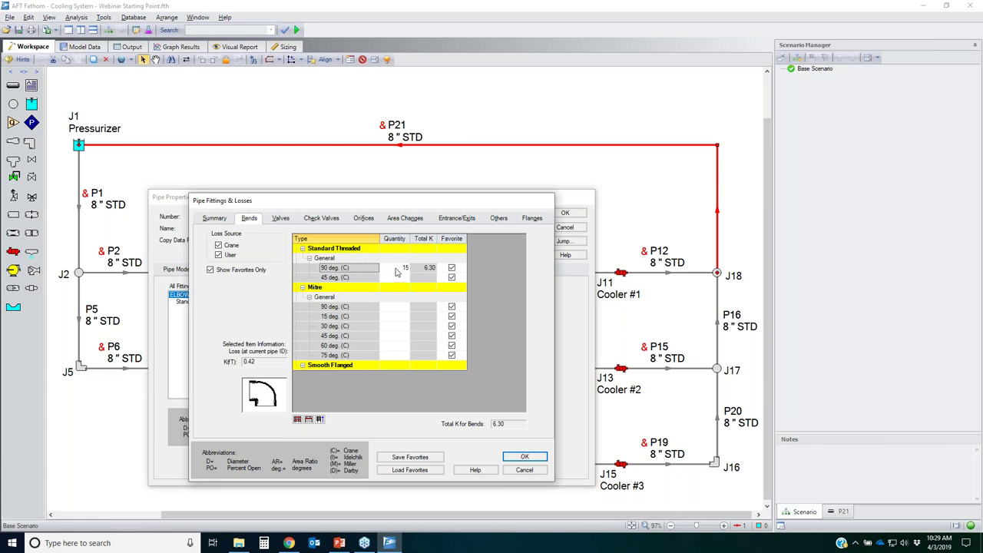
{"action": "left_click", "coordinate": [209, 270]}
{"action": "left_click", "coordinate": [452, 268]}
{"action": "left_click", "coordinate": [452, 277]}
{"action": "left_click", "coordinate": [452, 306]}
{"action": "left_click", "coordinate": [452, 316]}
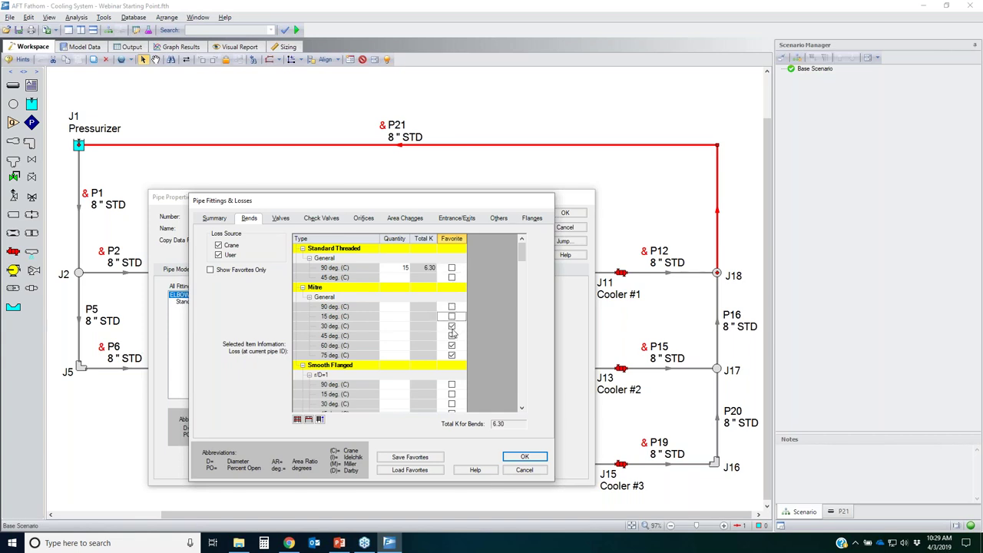
{"action": "left_click", "coordinate": [452, 326]}
{"action": "left_click", "coordinate": [452, 336]}
{"action": "left_click", "coordinate": [451, 345]}
{"action": "left_click", "coordinate": [452, 355]}
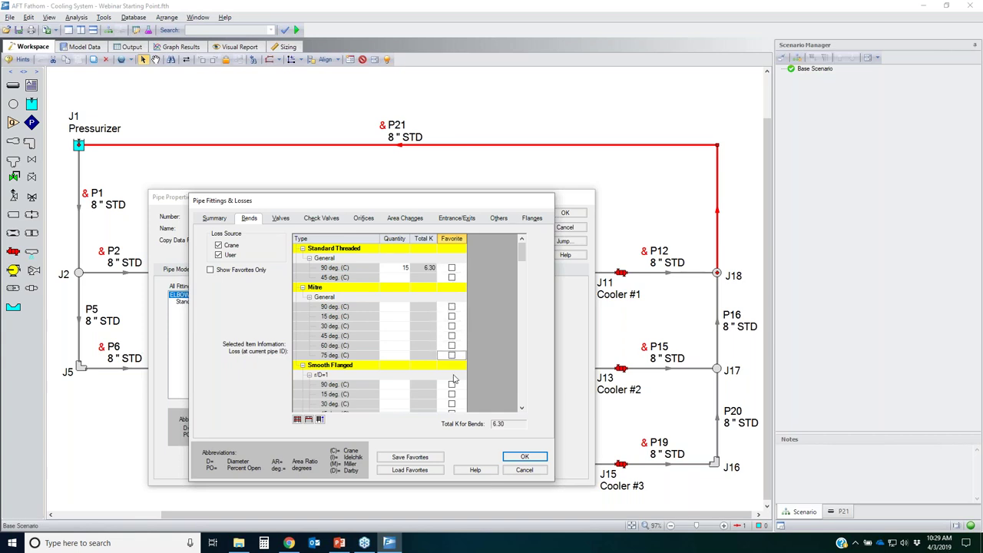
{"action": "left_click", "coordinate": [525, 457]}
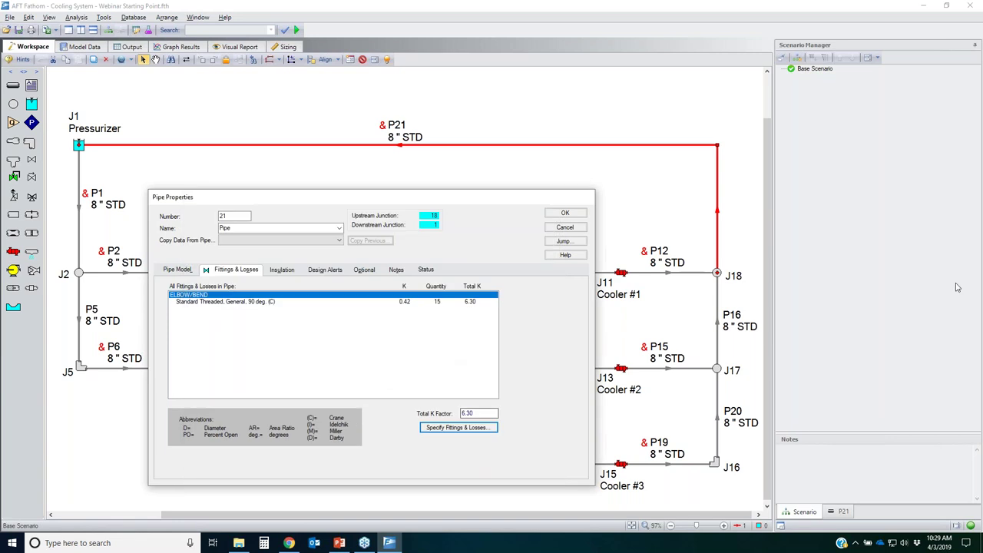
- Highlight the 6.30 total K factor and the ELBOW/BEND fitting entry
{"action": "mouse_move", "coordinate": [444, 399]}
{"action": "left_mouse_down"}
{"action": "mouse_move", "coordinate": [464, 433]}
{"action": "mouse_move", "coordinate": [382, 415]}
{"action": "mouse_move", "coordinate": [480, 399]}
{"action": "left_mouse_up"}
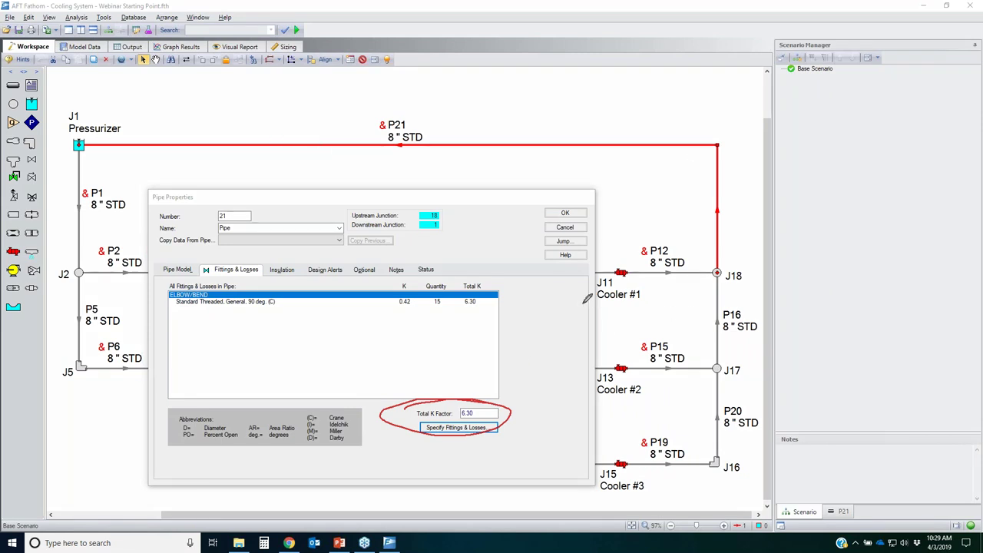
{"action": "mouse_move", "coordinate": [448, 388]}
{"action": "left_mouse_down"}
{"action": "mouse_move", "coordinate": [504, 415]}
{"action": "mouse_move", "coordinate": [547, 419]}
{"action": "left_mouse_up"}
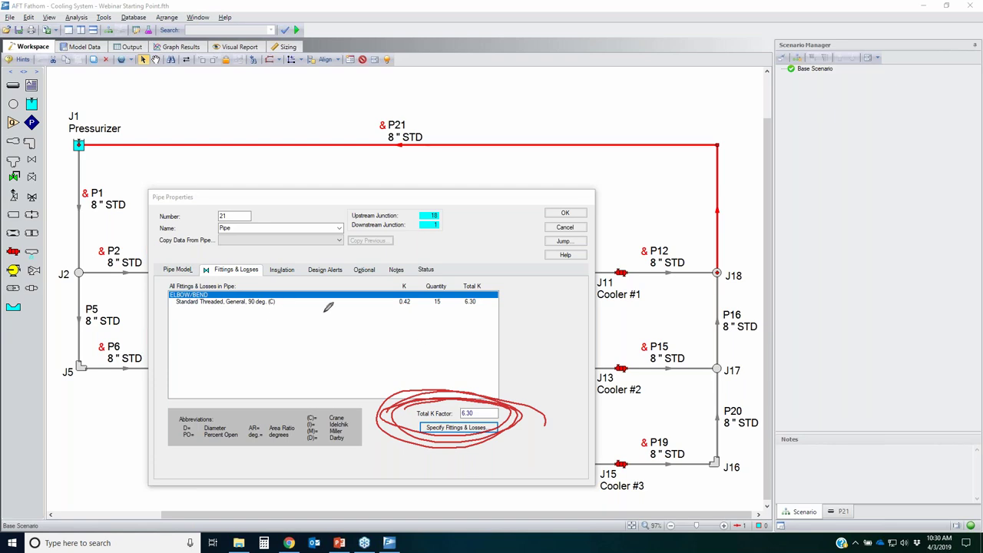
{"action": "mouse_move", "coordinate": [172, 283]}
{"action": "left_mouse_down"}
{"action": "mouse_move", "coordinate": [289, 280]}
{"action": "mouse_move", "coordinate": [181, 309]}
{"action": "mouse_move", "coordinate": [195, 279]}
{"action": "mouse_move", "coordinate": [270, 294]}
{"action": "left_mouse_up"}
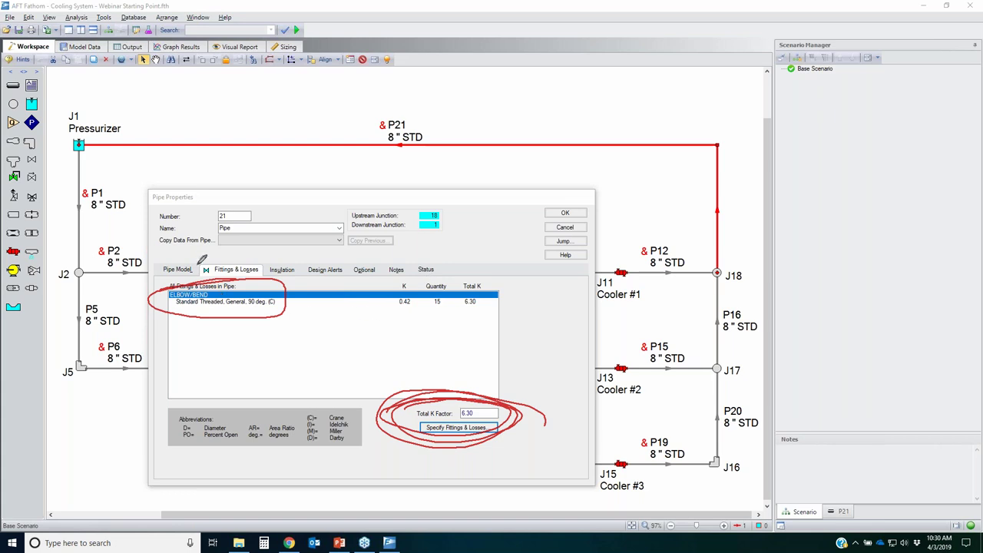
{"action": "mouse_move", "coordinate": [273, 265]}
{"action": "left_mouse_down"}
{"action": "mouse_move", "coordinate": [203, 280]}
{"action": "mouse_move", "coordinate": [202, 267]}
{"action": "mouse_move", "coordinate": [253, 257]}
{"action": "left_mouse_up"}
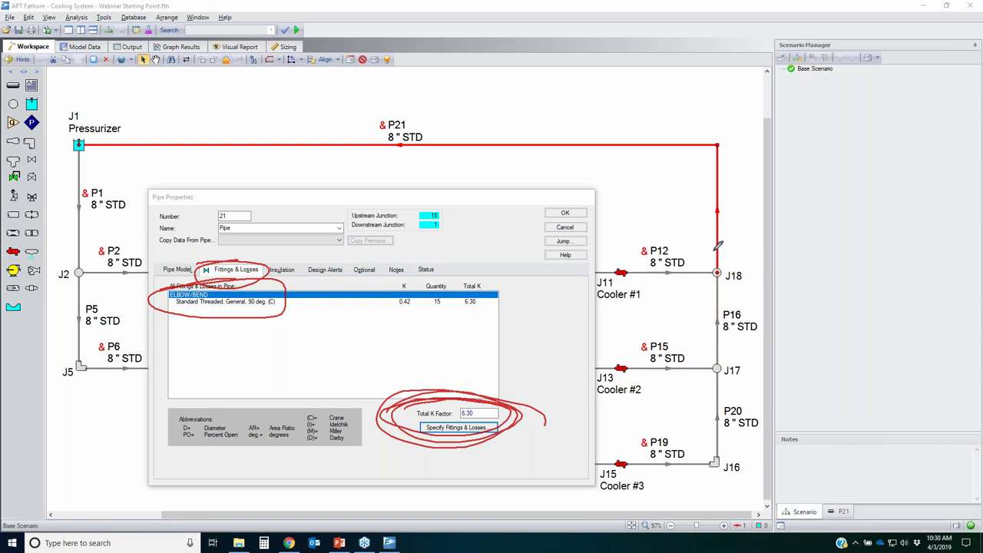
{"action": "key", "text": "Escape"}
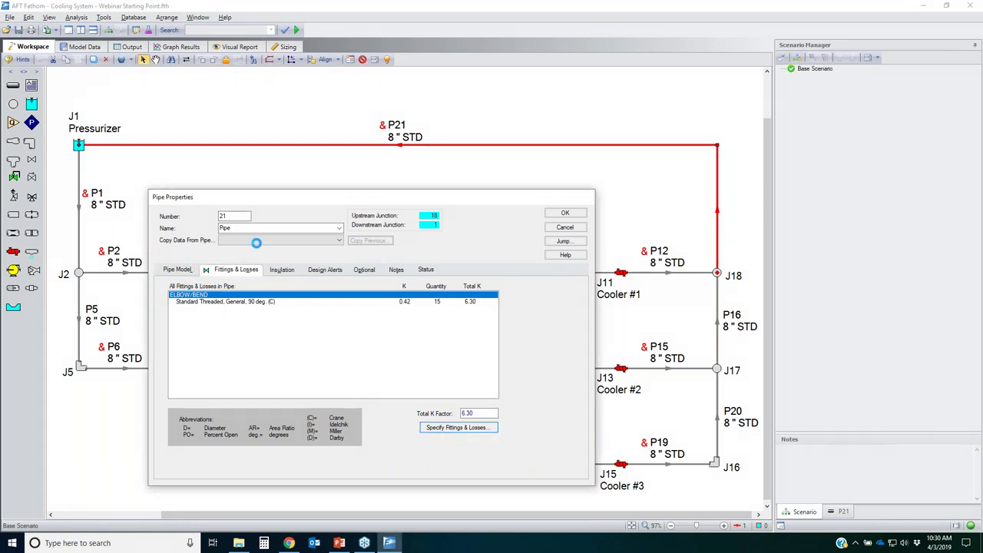
- Browse the valve, check valve, orifice and summary fitting lists, then close P21's properties unchanged
{"action": "key", "text": "Return"}
{"action": "left_click", "coordinate": [281, 219]}
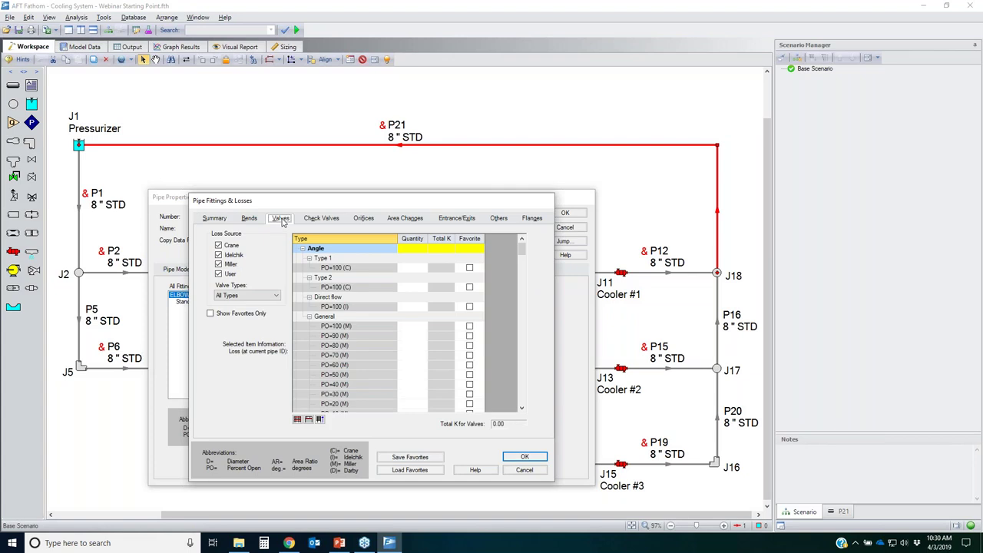
{"action": "left_click", "coordinate": [322, 219]}
{"action": "left_click", "coordinate": [364, 219]}
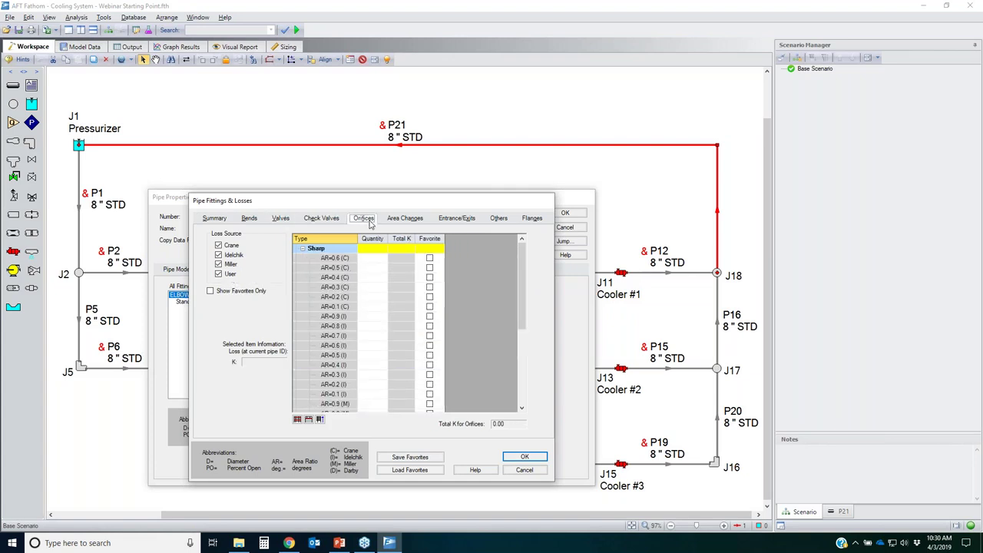
{"action": "left_click", "coordinate": [250, 219]}
{"action": "left_click", "coordinate": [281, 219]}
{"action": "left_click", "coordinate": [322, 219]}
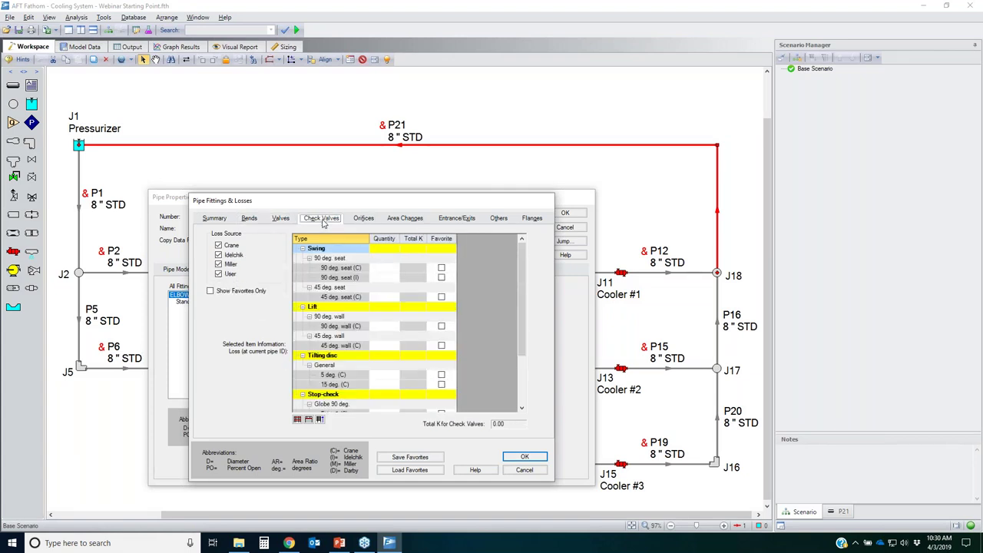
{"action": "left_click", "coordinate": [221, 219]}
{"action": "left_click", "coordinate": [520, 471]}
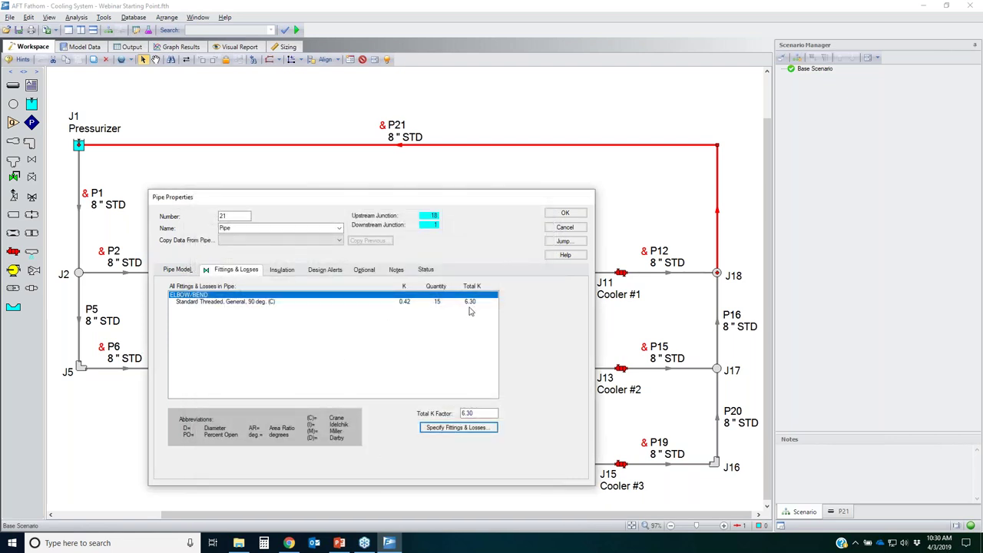
{"action": "left_click", "coordinate": [564, 227]}
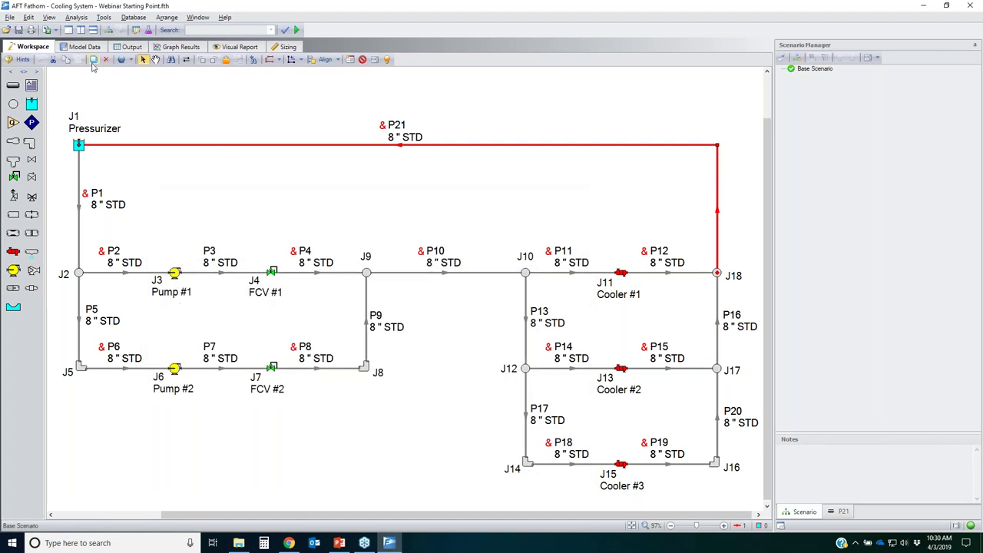
{"action": "left_click", "coordinate": [87, 47]}
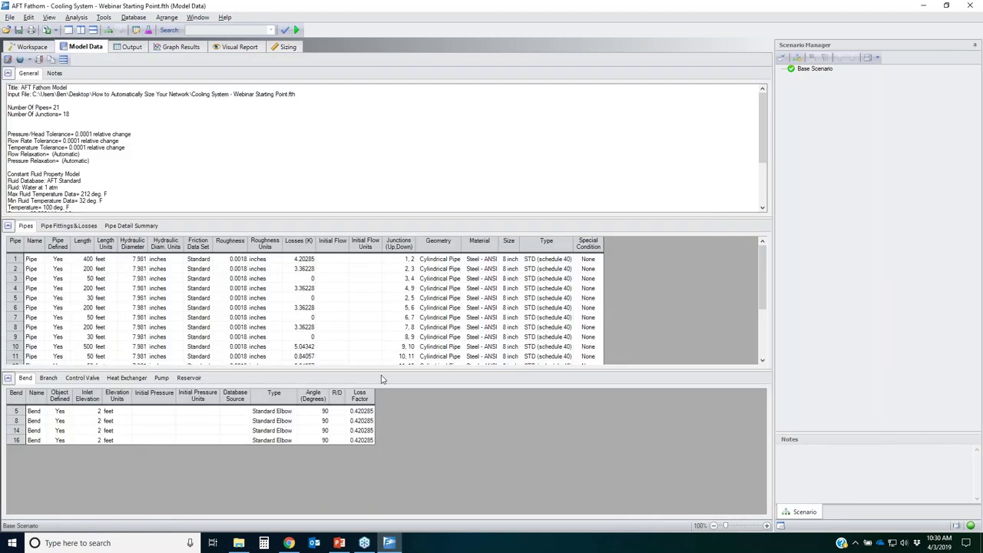
{"action": "left_click", "coordinate": [8, 378]}
{"action": "left_click_drag", "start_coordinate": [725, 525], "coordinate": [736, 526]}
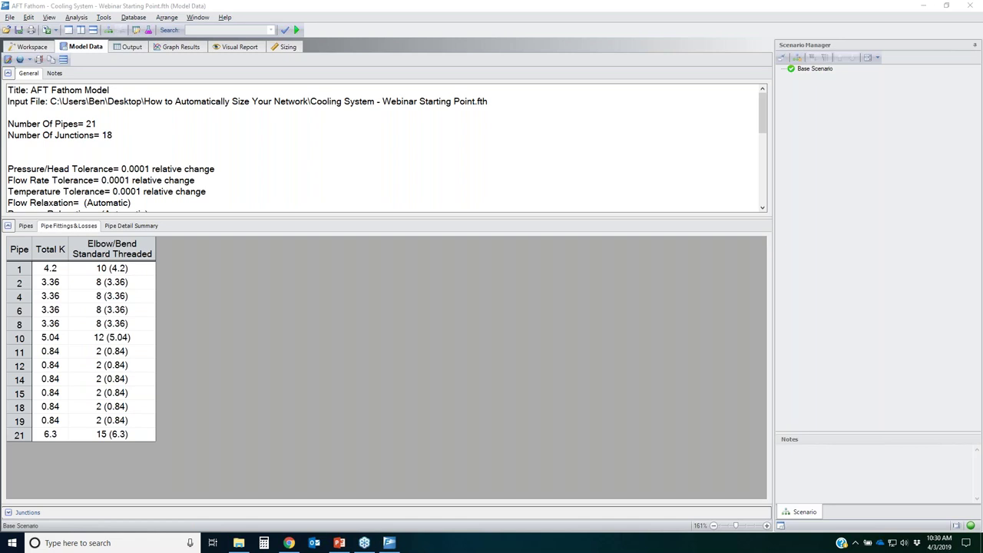
{"action": "left_click_drag", "start_coordinate": [32, 263], "coordinate": [61, 264]}
{"action": "mouse_move", "coordinate": [158, 267]}
{"action": "left_mouse_down"}
{"action": "mouse_move", "coordinate": [128, 417]}
{"action": "mouse_move", "coordinate": [4, 410]}
{"action": "mouse_move", "coordinate": [6, 330]}
{"action": "mouse_move", "coordinate": [28, 286]}
{"action": "mouse_move", "coordinate": [77, 271]}
{"action": "left_mouse_up"}
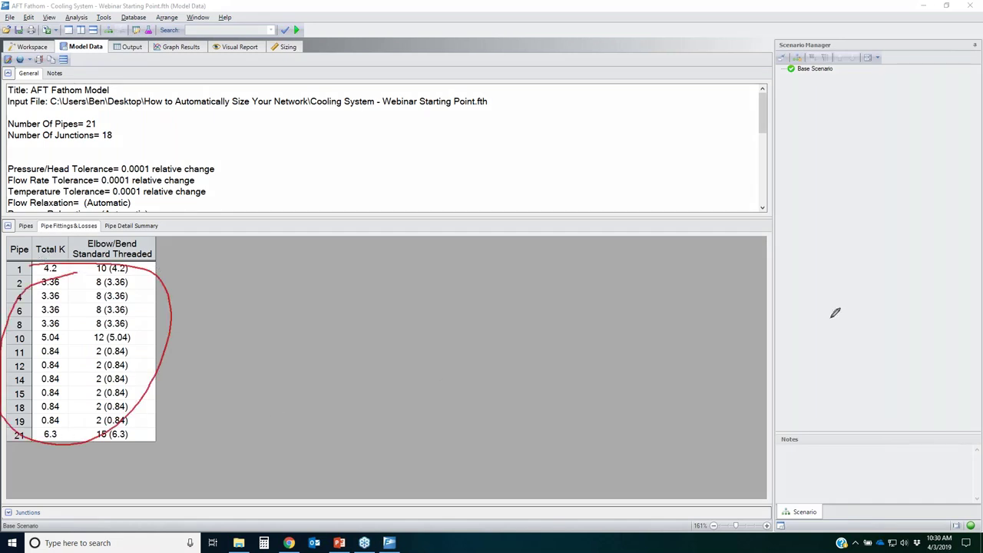
{"action": "key", "text": "Escape"}
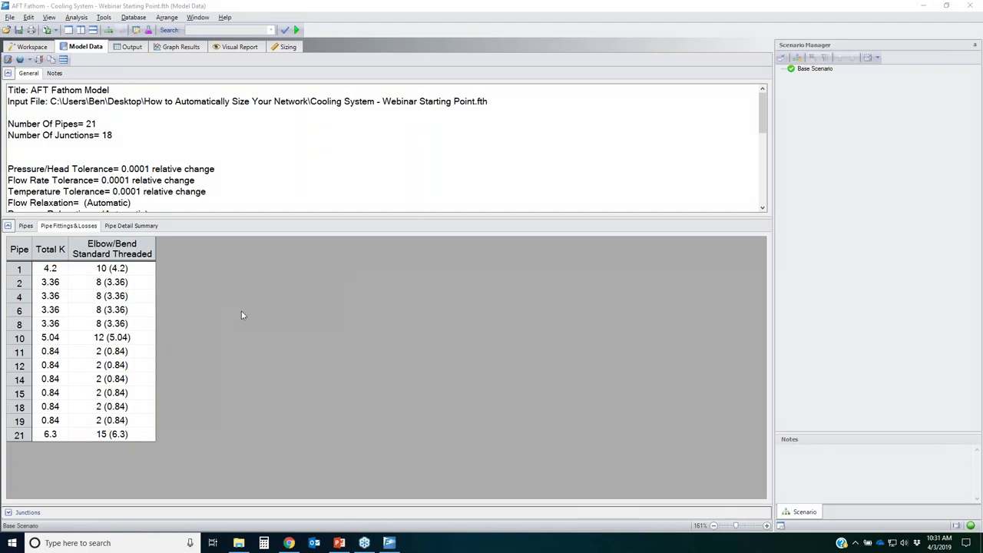
{"action": "left_click", "coordinate": [32, 47]}
{"action": "left_click", "coordinate": [176, 275]}
{"action": "key", "text": "Return"}
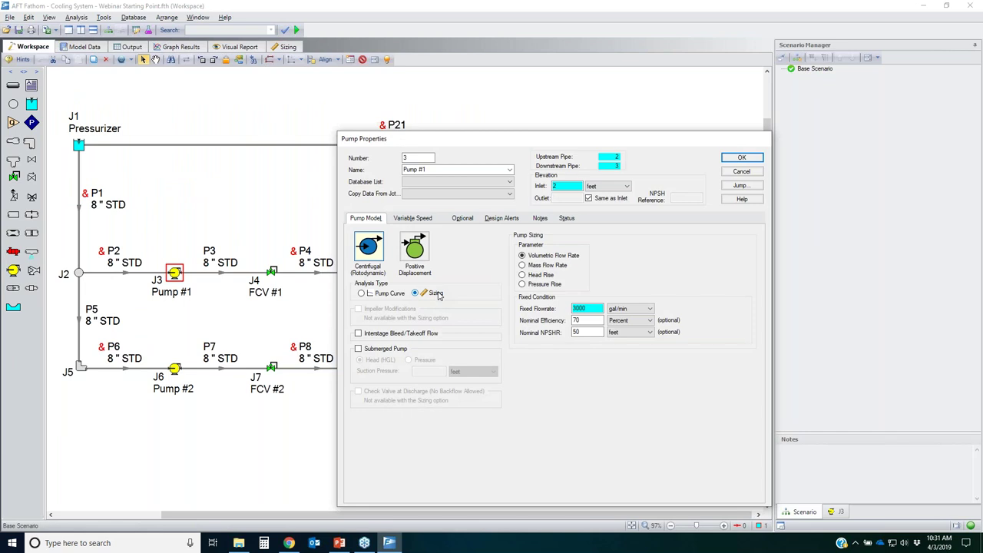
{"action": "double_click", "coordinate": [577, 309]}
{"action": "key", "text": "Tab"}
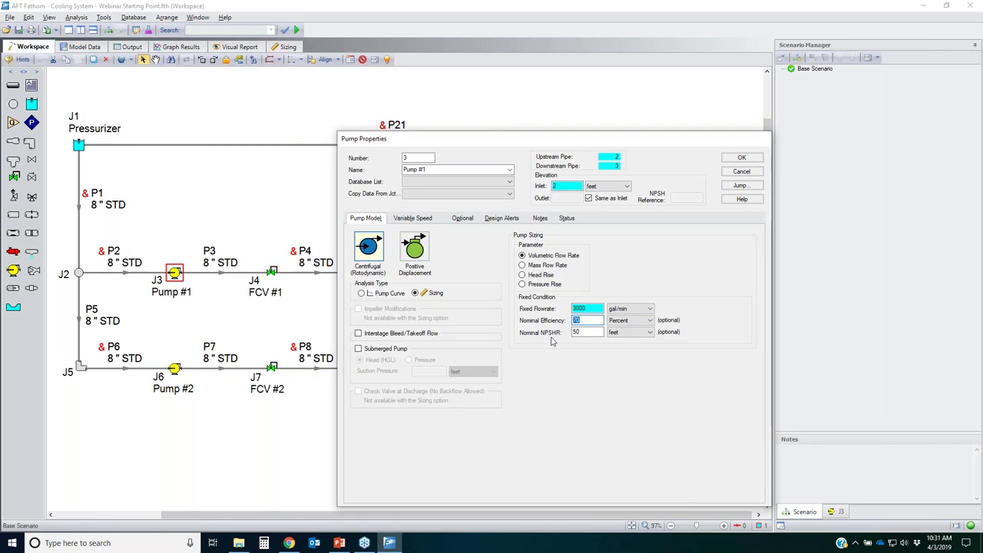
{"action": "double_click", "coordinate": [598, 332]}
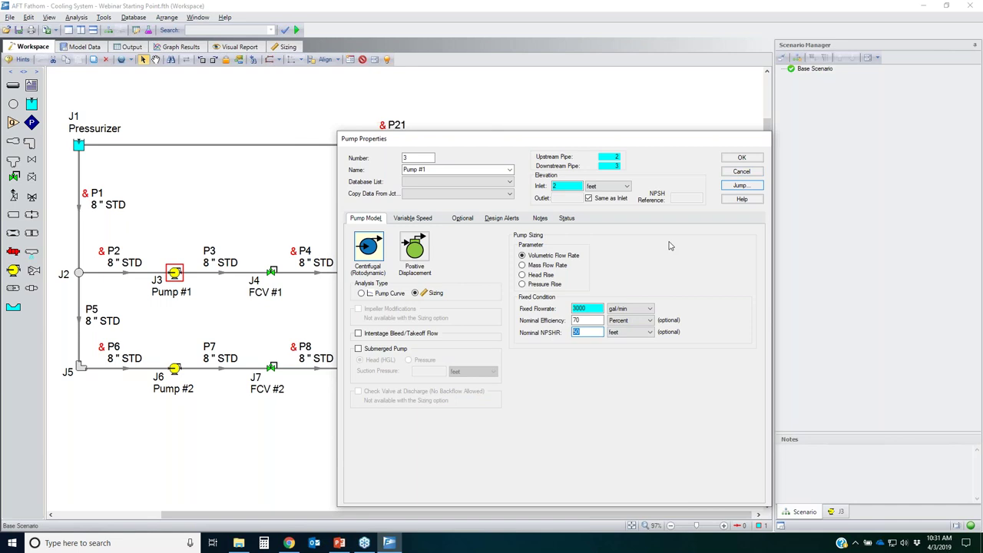
{"action": "left_click", "coordinate": [588, 332]}
{"action": "left_click", "coordinate": [745, 173]}
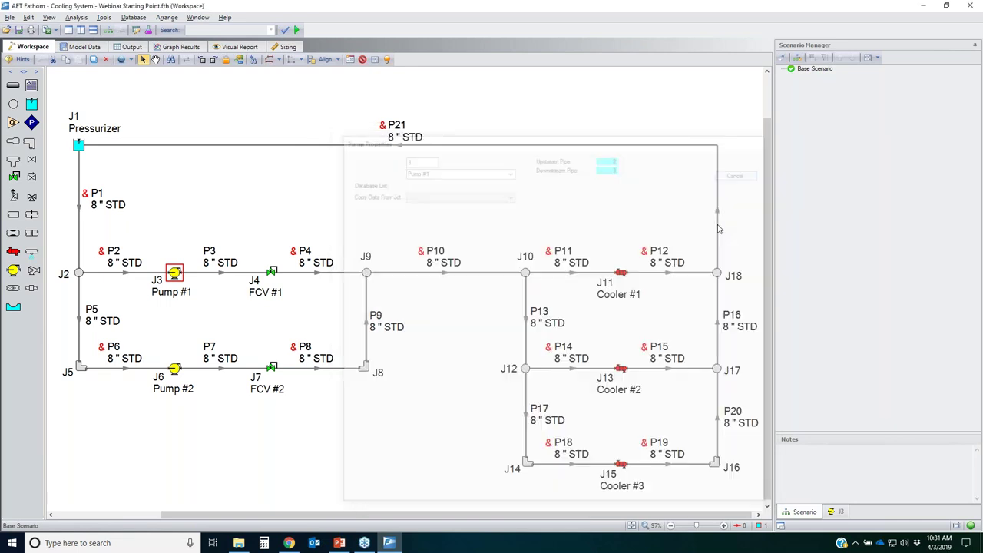
{"action": "left_click", "coordinate": [412, 423]}
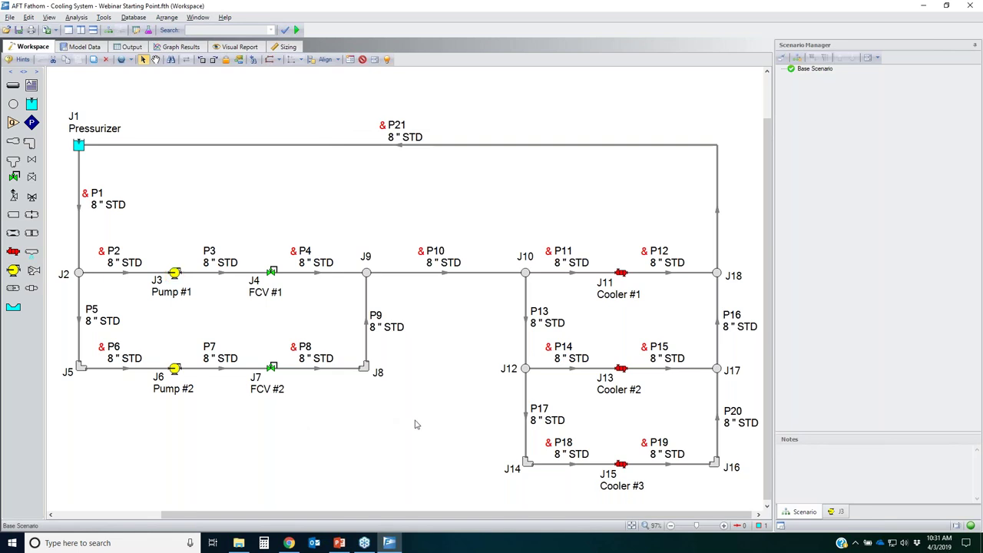
{"action": "left_click", "coordinate": [271, 269]}
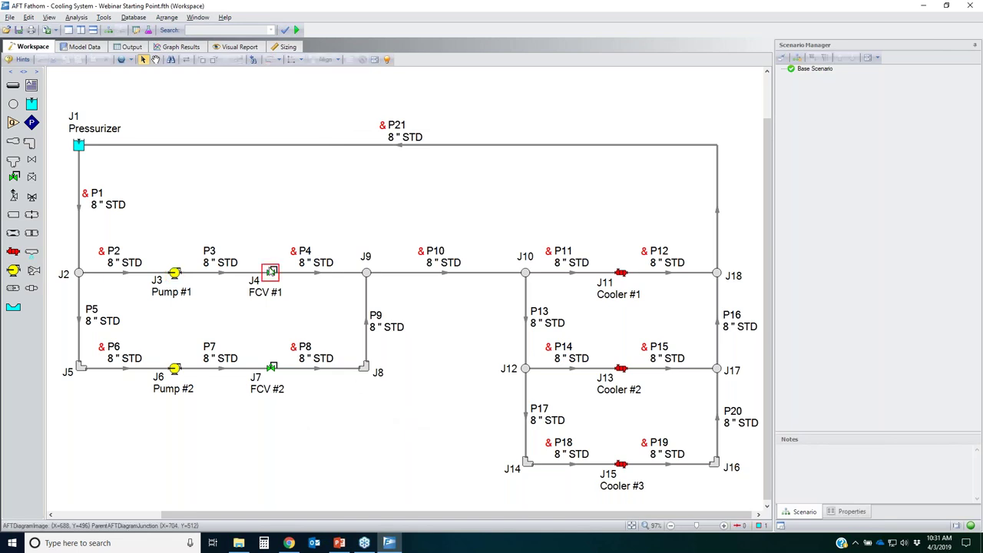
{"action": "key", "text": "Return"}
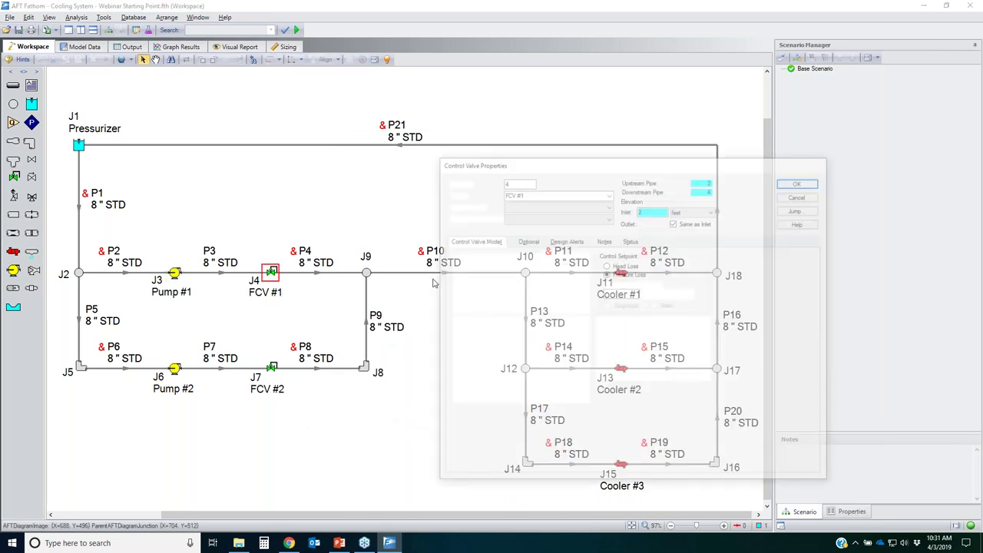
{"action": "left_click", "coordinate": [622, 294]}
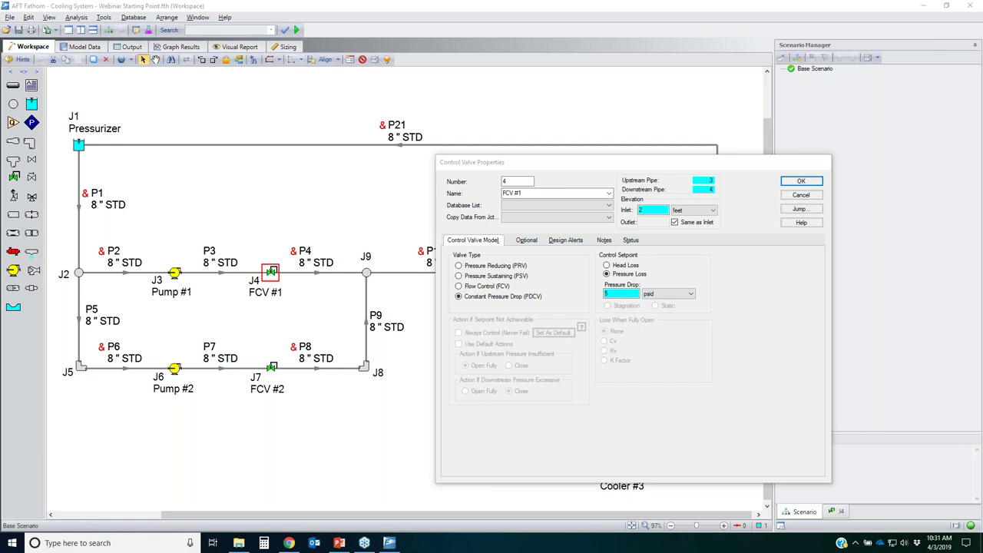
{"action": "mouse_move", "coordinate": [176, 248]}
{"action": "left_mouse_down"}
{"action": "mouse_move", "coordinate": [210, 311]}
{"action": "mouse_move", "coordinate": [172, 395]}
{"action": "mouse_move", "coordinate": [171, 253]}
{"action": "left_mouse_up"}
{"action": "mouse_move", "coordinate": [452, 280]}
{"action": "left_mouse_down"}
{"action": "mouse_move", "coordinate": [515, 283]}
{"action": "mouse_move", "coordinate": [456, 289]}
{"action": "mouse_move", "coordinate": [490, 274]}
{"action": "left_mouse_up"}
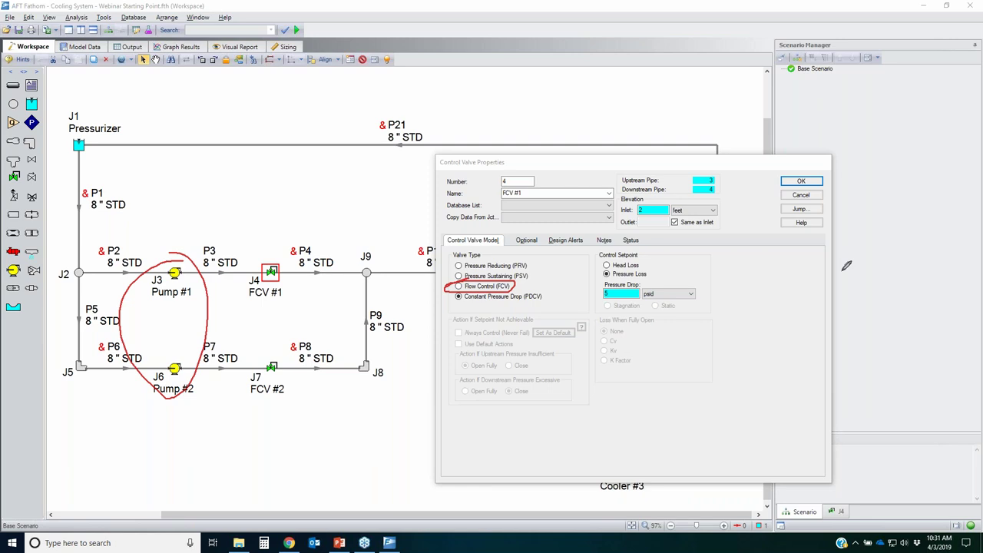
{"action": "key", "text": "Escape"}
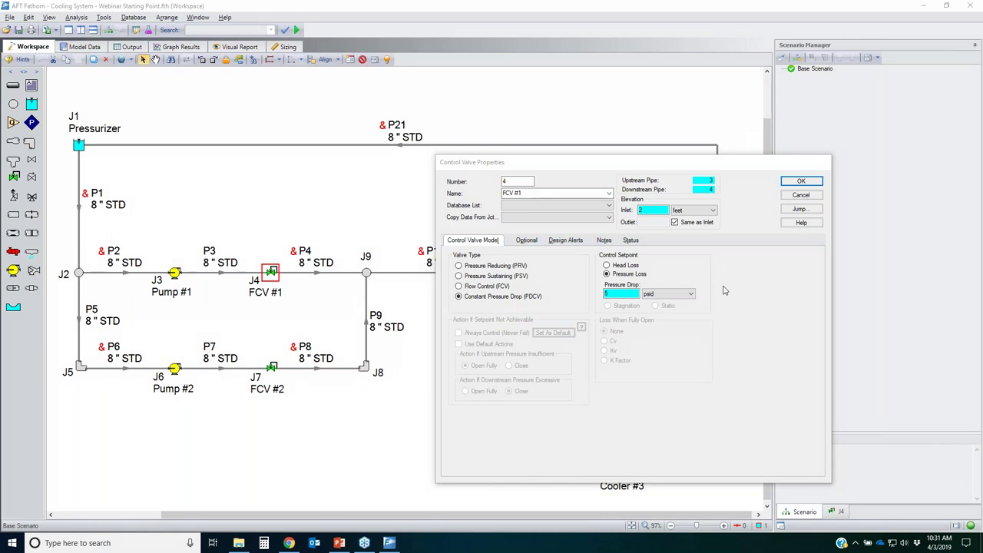
{"action": "left_click", "coordinate": [794, 197]}
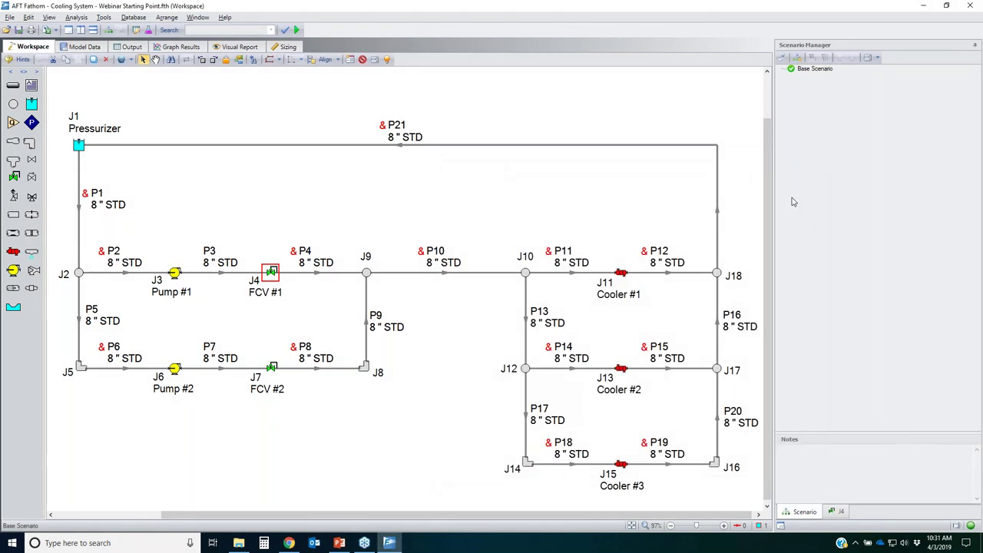
{"action": "left_click", "coordinate": [461, 443]}
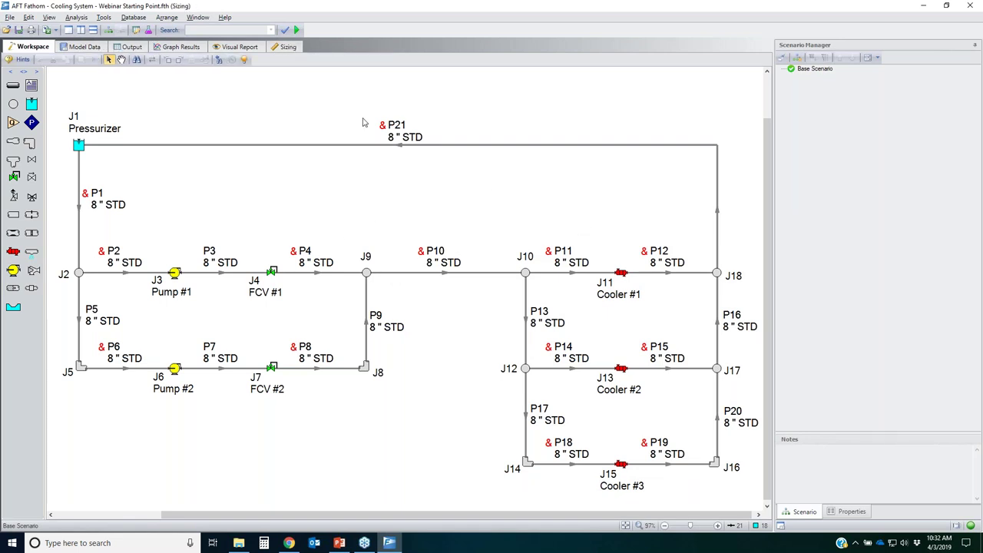
- Set the sizing mode to Calculate Weight, Do Not Size, with minimize Pipe Weight as objective
{"action": "left_click", "coordinate": [286, 46]}
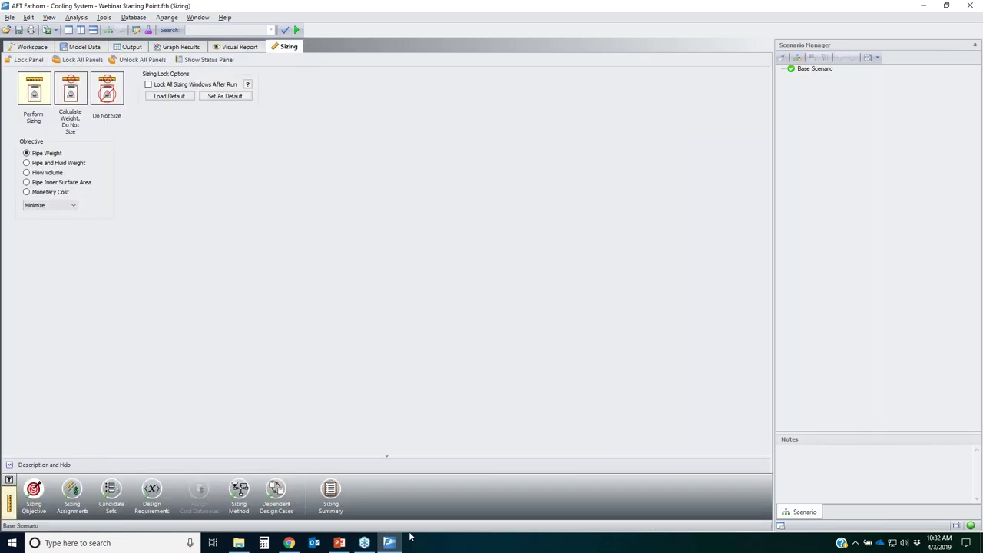
{"action": "left_click", "coordinate": [339, 543]}
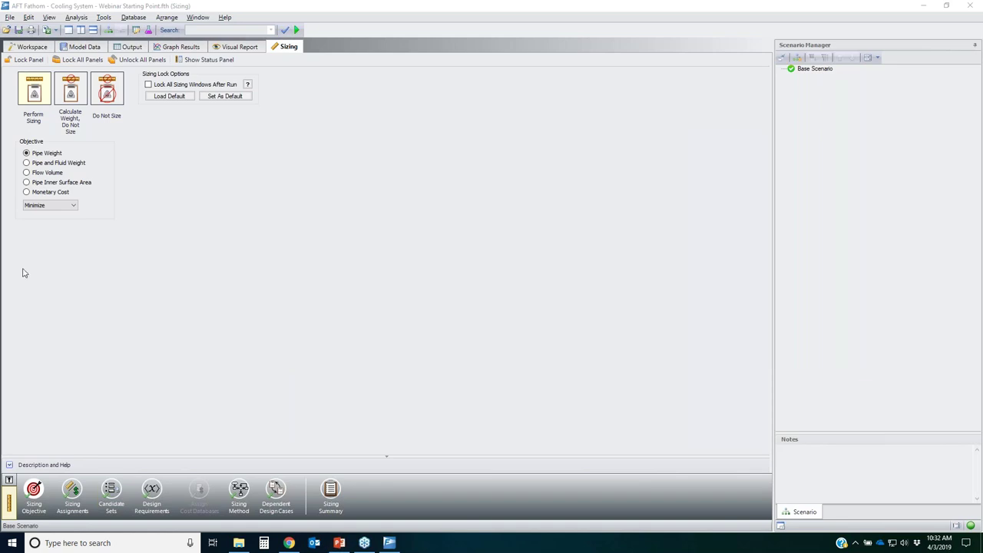
{"action": "left_click", "coordinate": [41, 157]}
{"action": "mouse_move", "coordinate": [22, 143]}
{"action": "left_mouse_down"}
{"action": "mouse_move", "coordinate": [66, 143]}
{"action": "mouse_move", "coordinate": [29, 161]}
{"action": "mouse_move", "coordinate": [29, 142]}
{"action": "left_mouse_up"}
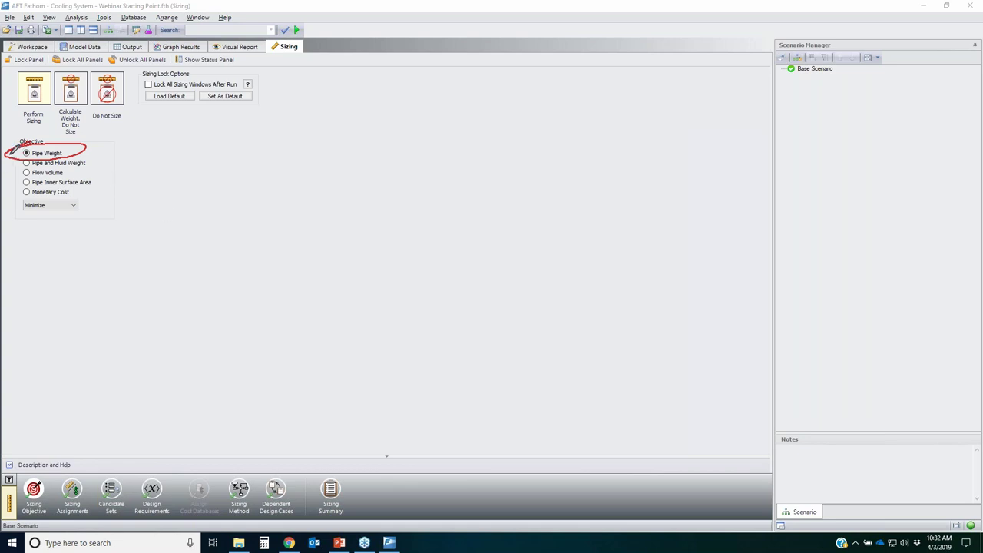
{"action": "mouse_move", "coordinate": [19, 147]}
{"action": "left_mouse_down"}
{"action": "mouse_move", "coordinate": [87, 153]}
{"action": "mouse_move", "coordinate": [8, 163]}
{"action": "left_mouse_up"}
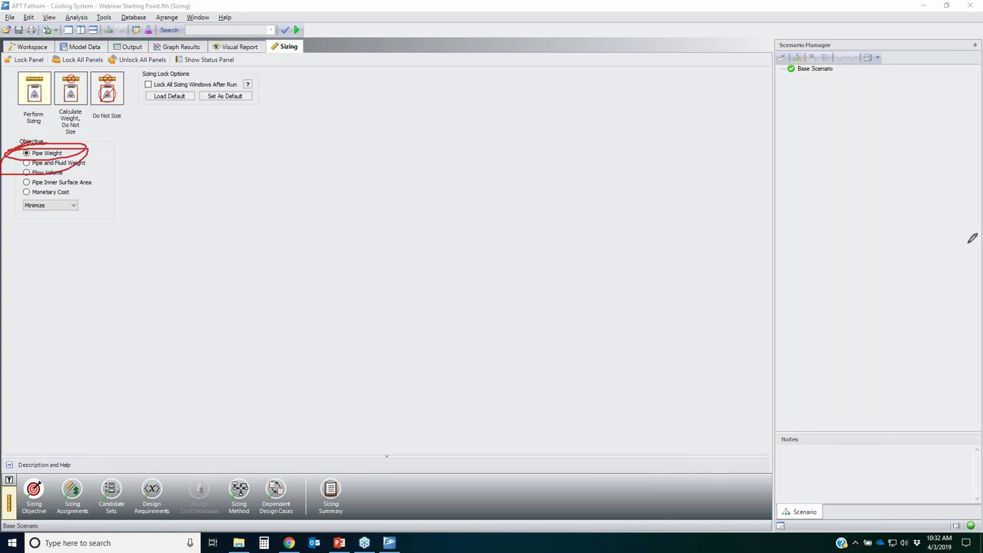
{"action": "key", "text": "Escape"}
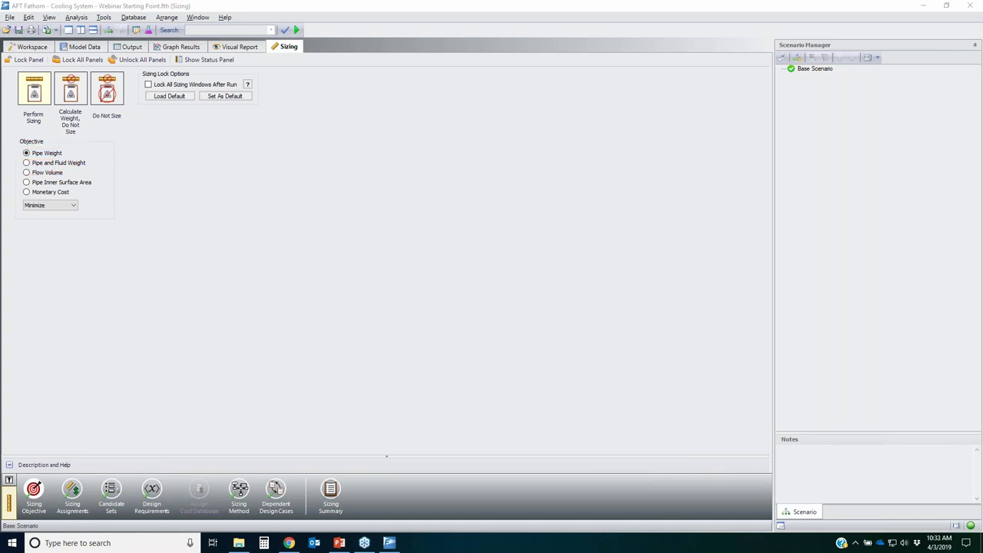
{"action": "left_click", "coordinate": [41, 95]}
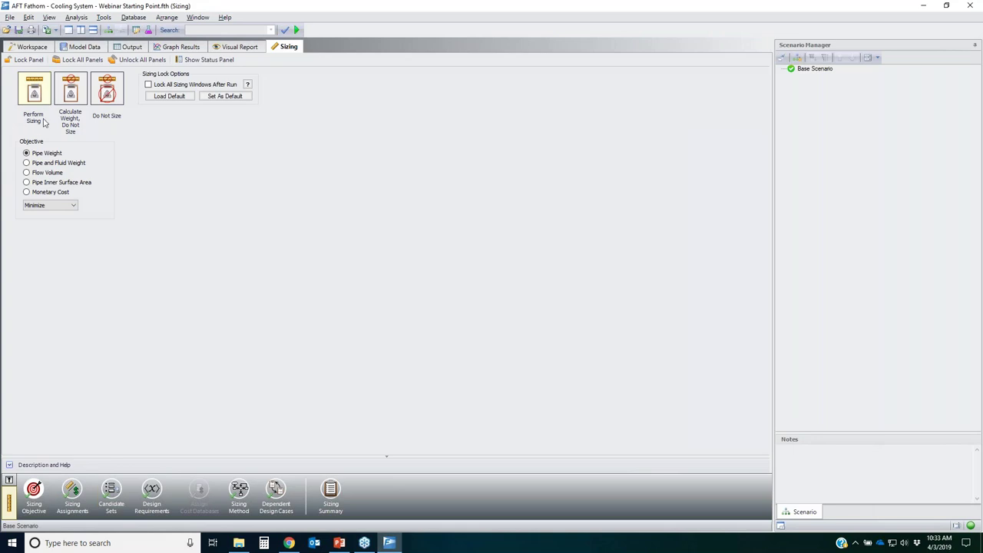
{"action": "left_click", "coordinate": [78, 90]}
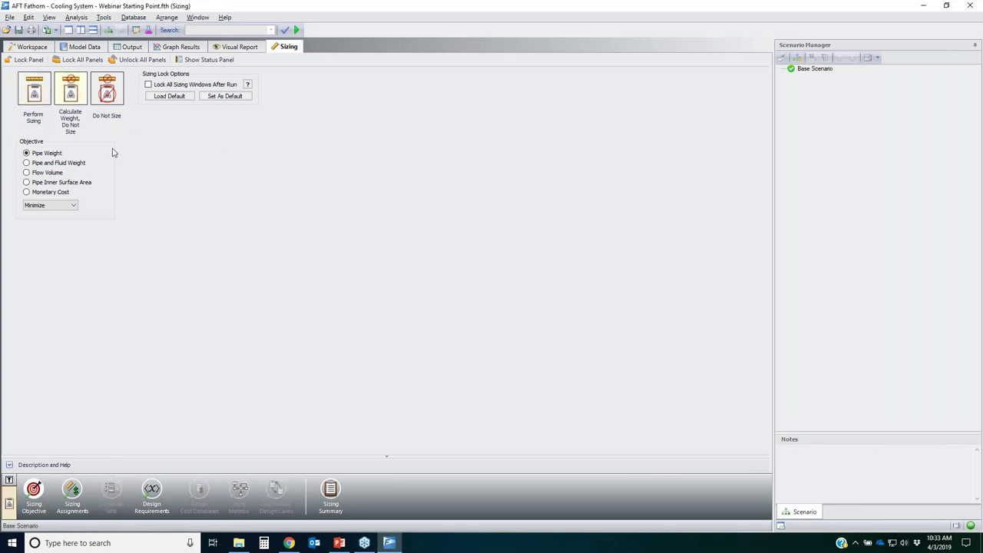
- Make Monetary Cost the sizing objective and review its cost options
{"action": "left_click", "coordinate": [42, 192]}
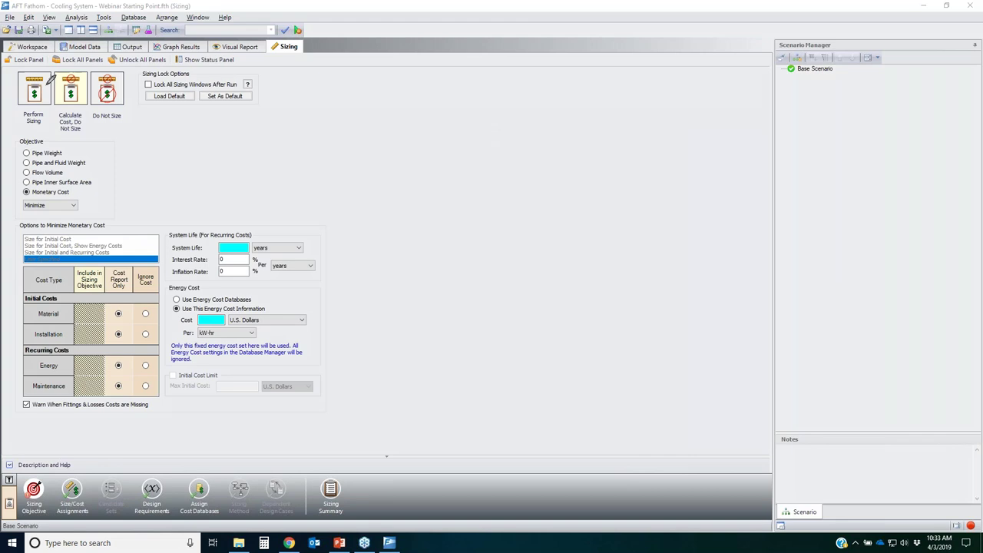
{"action": "mouse_move", "coordinate": [53, 77]}
{"action": "left_mouse_down"}
{"action": "mouse_move", "coordinate": [90, 114]}
{"action": "mouse_move", "coordinate": [81, 137]}
{"action": "mouse_move", "coordinate": [55, 137]}
{"action": "mouse_move", "coordinate": [56, 75]}
{"action": "left_mouse_up"}
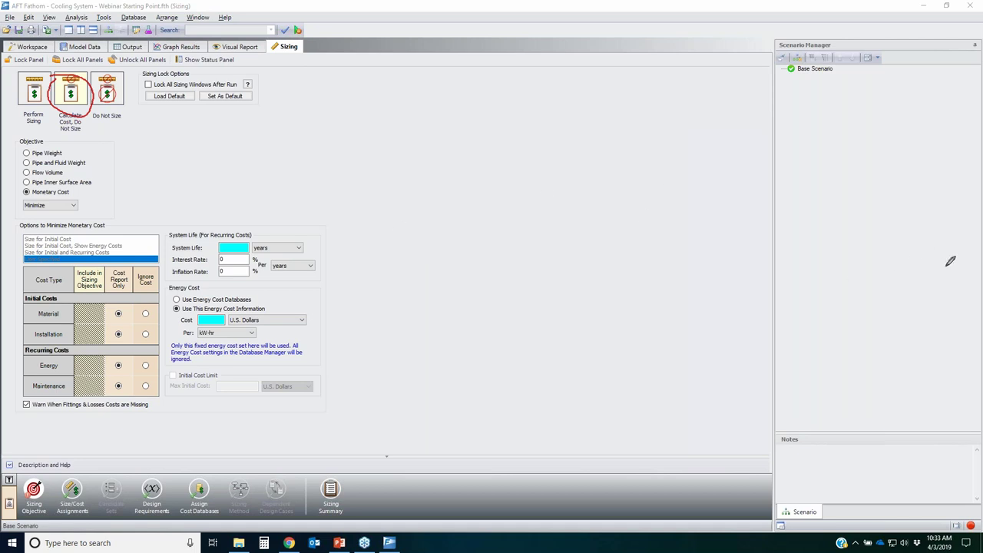
{"action": "mouse_move", "coordinate": [68, 86]}
{"action": "left_mouse_down"}
{"action": "mouse_move", "coordinate": [66, 72]}
{"action": "mouse_move", "coordinate": [72, 117]}
{"action": "mouse_move", "coordinate": [55, 78]}
{"action": "left_mouse_up"}
{"action": "mouse_move", "coordinate": [192, 232]}
{"action": "left_mouse_down"}
{"action": "mouse_move", "coordinate": [171, 241]}
{"action": "mouse_move", "coordinate": [191, 231]}
{"action": "left_mouse_up"}
{"action": "left_click_drag", "start_coordinate": [185, 315], "coordinate": [234, 309]}
{"action": "left_click_drag", "start_coordinate": [188, 332], "coordinate": [240, 312]}
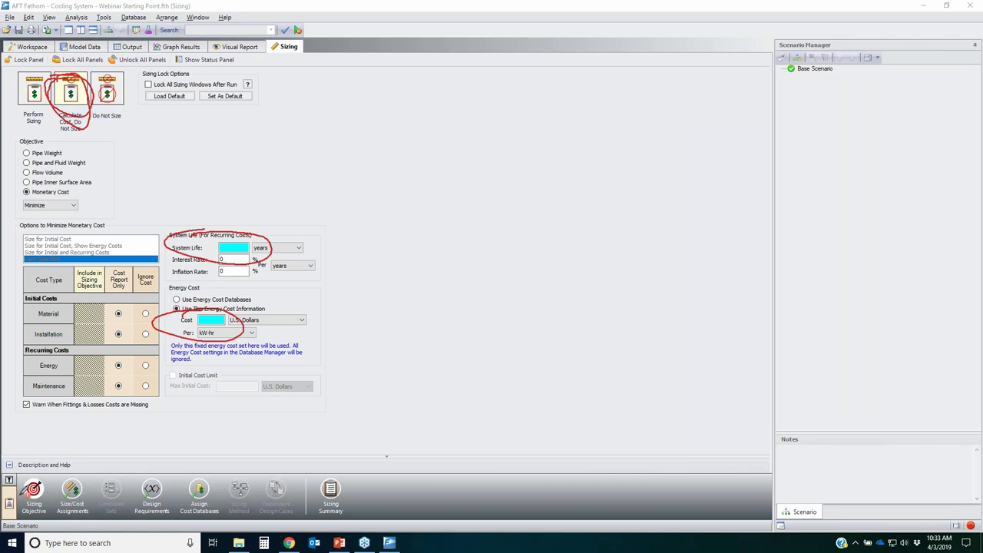
{"action": "mouse_move", "coordinate": [34, 492]}
{"action": "left_mouse_down"}
{"action": "mouse_move", "coordinate": [20, 498]}
{"action": "mouse_move", "coordinate": [21, 483]}
{"action": "mouse_move", "coordinate": [37, 500]}
{"action": "mouse_move", "coordinate": [30, 487]}
{"action": "mouse_move", "coordinate": [23, 495]}
{"action": "mouse_move", "coordinate": [46, 486]}
{"action": "left_mouse_up"}
{"action": "key", "text": "Escape"}
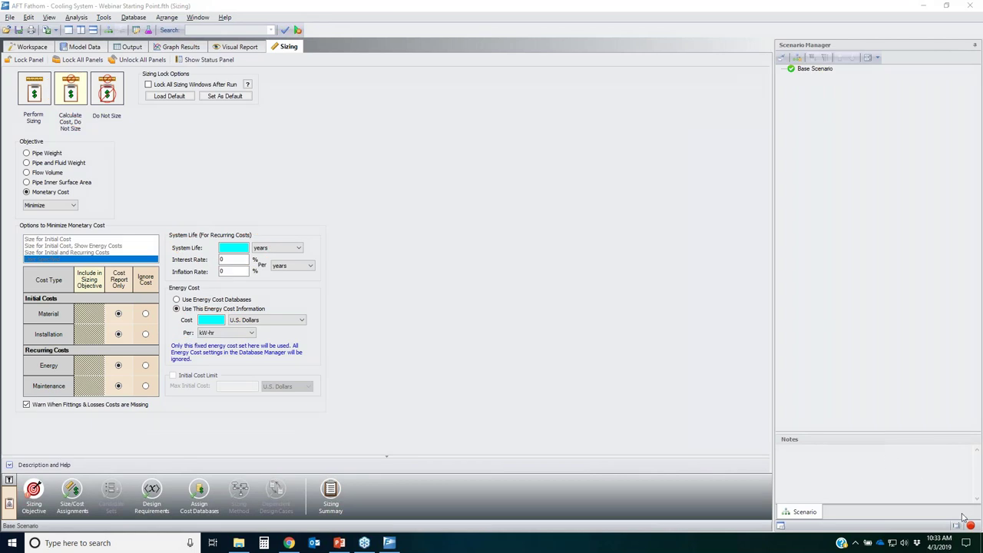
- Confirm every Check List item is complete, then set the model to Do Not Size
{"action": "left_click", "coordinate": [971, 526]}
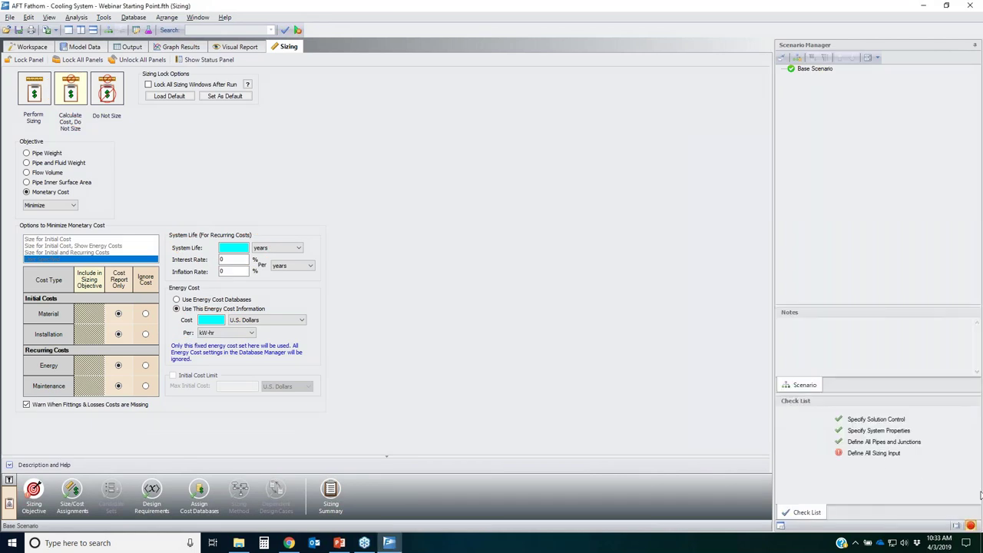
{"action": "key", "text": "ctrl+2"}
{"action": "mouse_move", "coordinate": [817, 455]}
{"action": "left_mouse_down"}
{"action": "mouse_move", "coordinate": [910, 448]}
{"action": "mouse_move", "coordinate": [842, 483]}
{"action": "mouse_move", "coordinate": [829, 453]}
{"action": "left_mouse_up"}
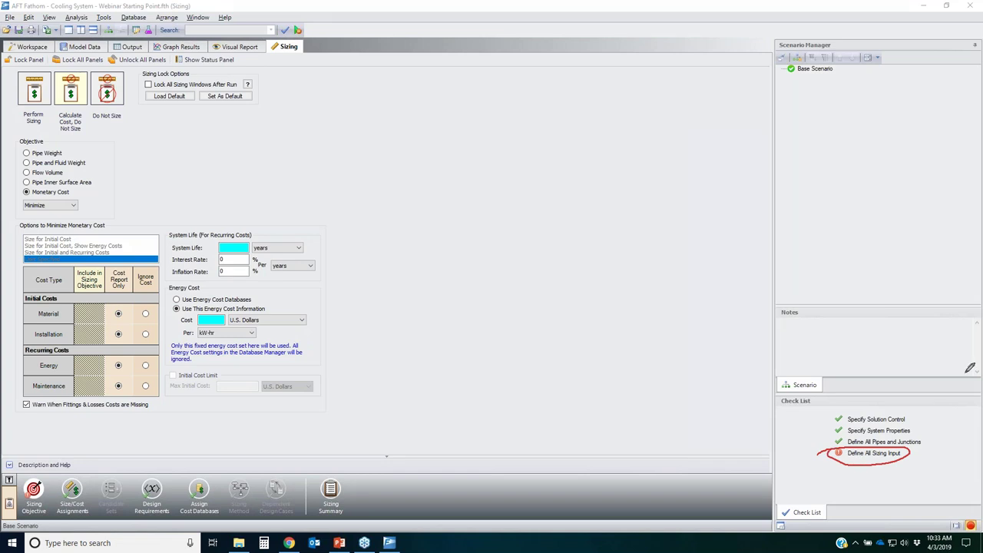
{"action": "key", "text": "Escape"}
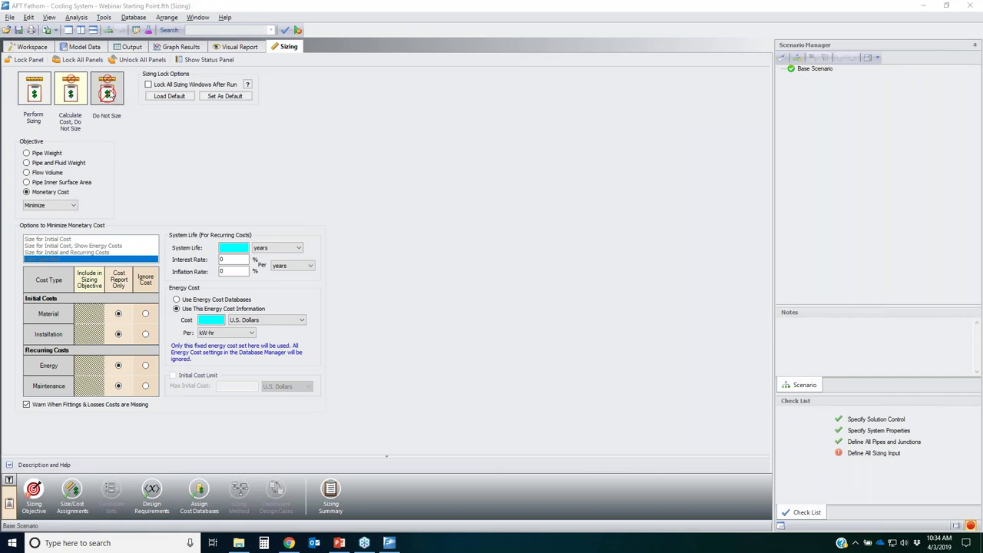
{"action": "left_click", "coordinate": [108, 93]}
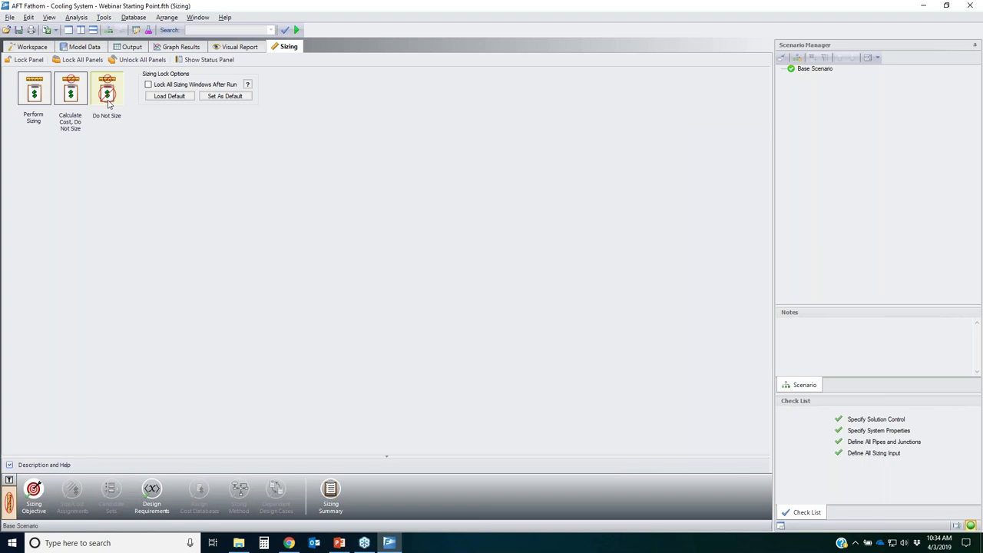
- Switch to Perform Sizing, keeping Minimize Monetary Cost with User Specified costs at Cost Report Only
{"action": "left_click", "coordinate": [33, 93]}
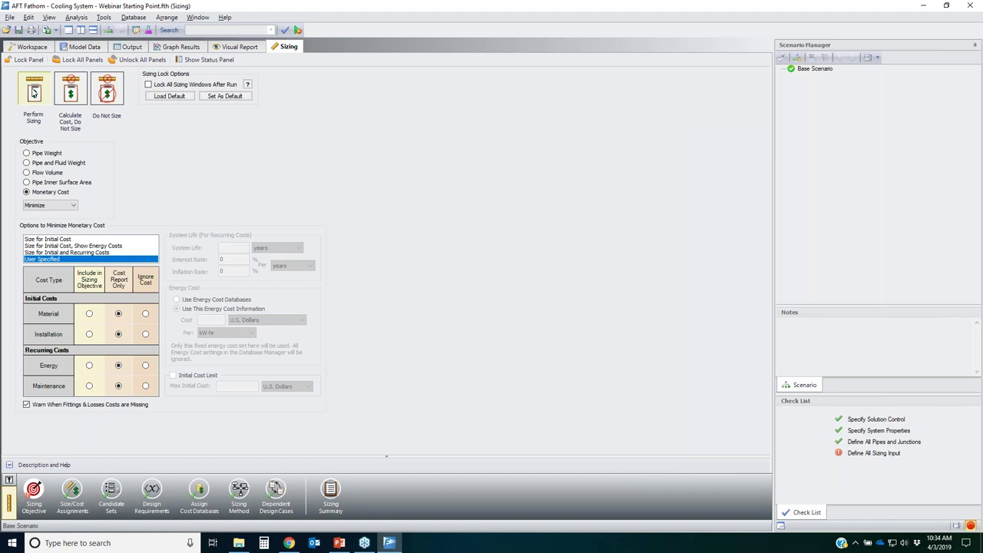
{"action": "left_click", "coordinate": [44, 206]}
{"action": "left_click", "coordinate": [45, 212]}
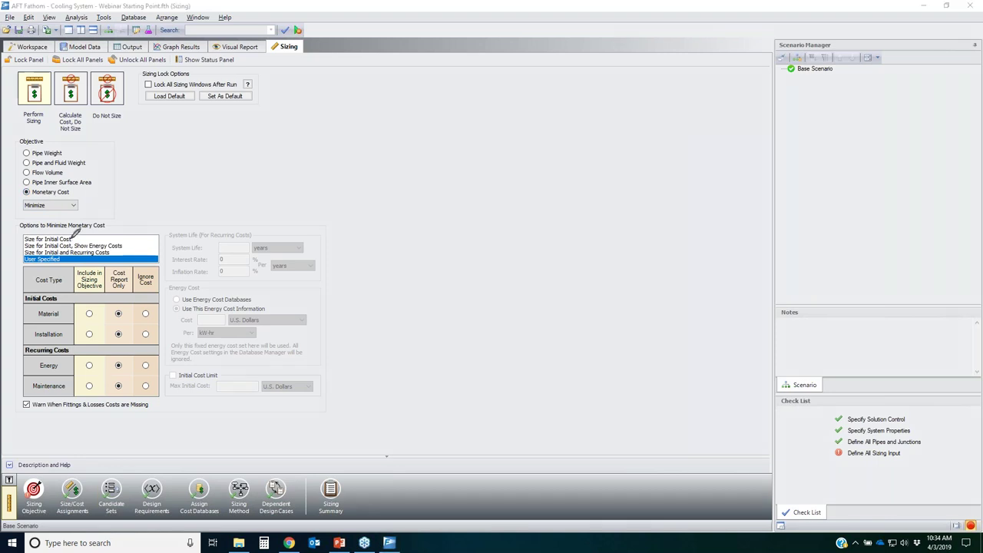
{"action": "mouse_move", "coordinate": [72, 239]}
{"action": "left_mouse_down"}
{"action": "mouse_move", "coordinate": [91, 238]}
{"action": "mouse_move", "coordinate": [122, 210]}
{"action": "left_mouse_up"}
{"action": "mouse_move", "coordinate": [93, 242]}
{"action": "left_mouse_down"}
{"action": "mouse_move", "coordinate": [137, 240]}
{"action": "mouse_move", "coordinate": [107, 249]}
{"action": "mouse_move", "coordinate": [81, 241]}
{"action": "left_mouse_up"}
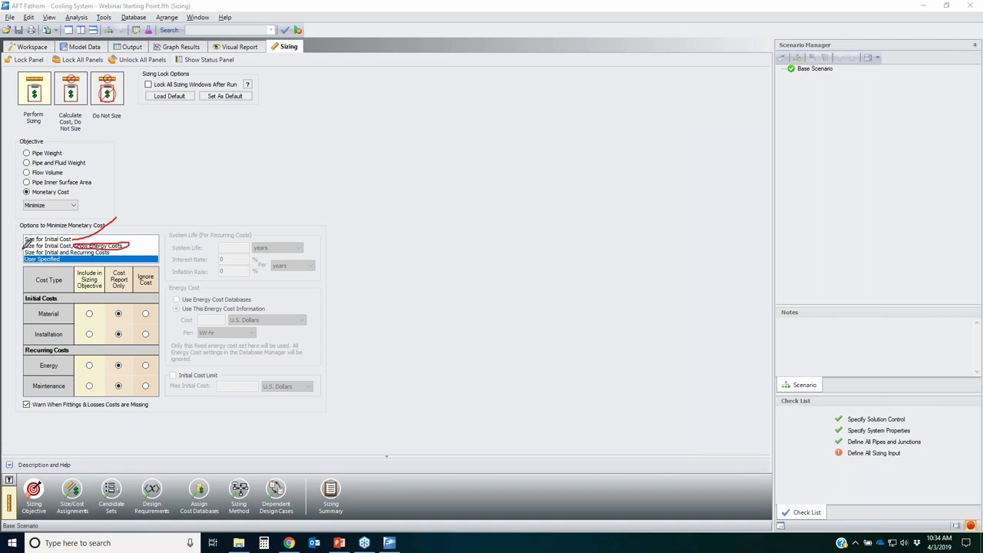
{"action": "left_click_drag", "start_coordinate": [128, 240], "coordinate": [208, 165]}
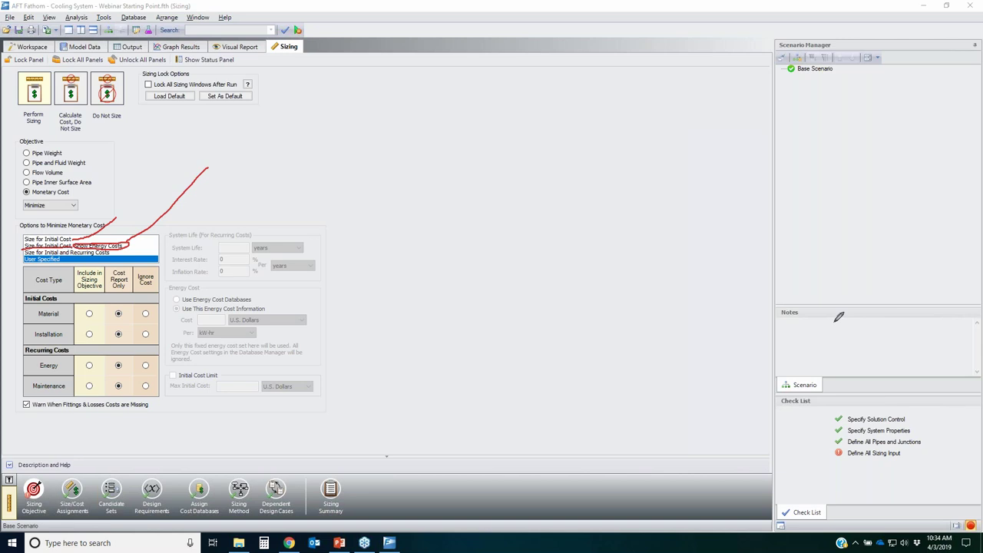
{"action": "key", "text": "Escape"}
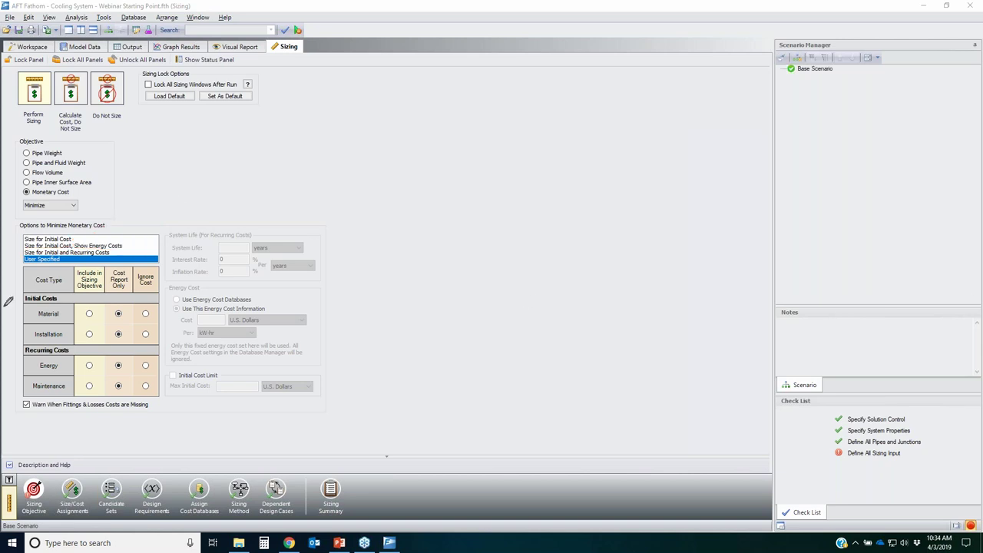
{"action": "mouse_move", "coordinate": [20, 243]}
{"action": "left_mouse_down"}
{"action": "mouse_move", "coordinate": [127, 243]}
{"action": "mouse_move", "coordinate": [17, 247]}
{"action": "mouse_move", "coordinate": [60, 240]}
{"action": "left_mouse_up"}
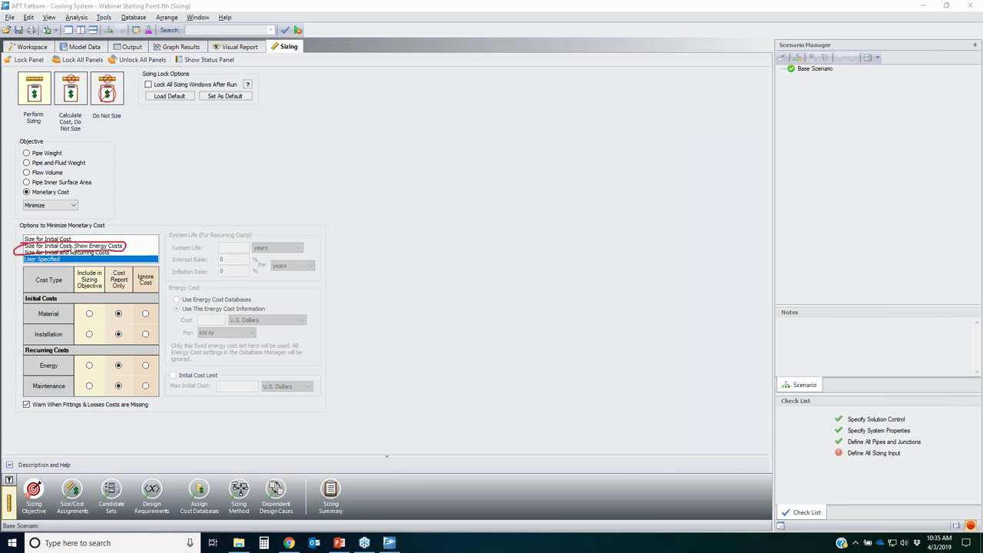
- Choose Size for Initial Cost, Show Energy Costs, with energy cost 0.11 per kW-hr
{"action": "left_click", "coordinate": [74, 246]}
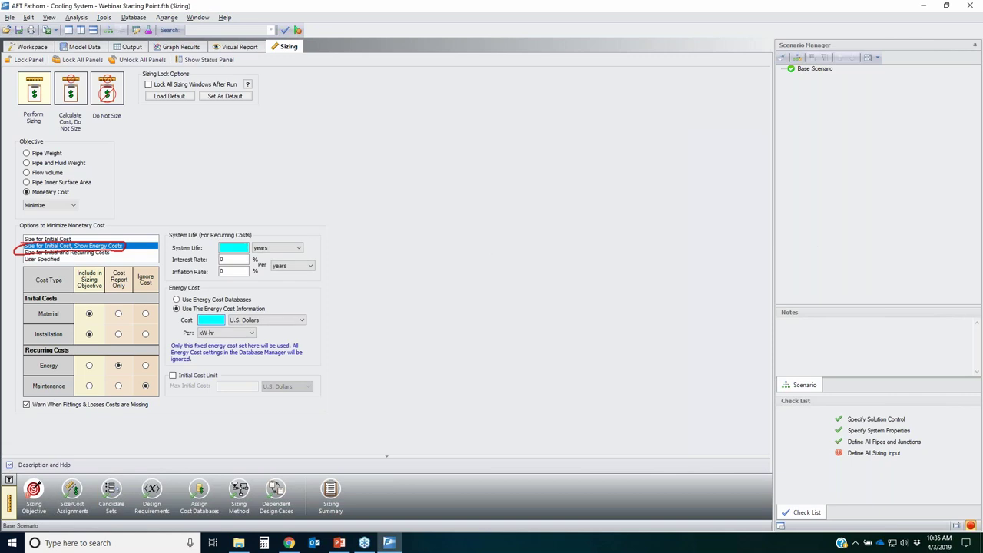
{"action": "mouse_move", "coordinate": [25, 276]}
{"action": "left_mouse_down"}
{"action": "mouse_move", "coordinate": [156, 294]}
{"action": "mouse_move", "coordinate": [151, 370]}
{"action": "mouse_move", "coordinate": [15, 311]}
{"action": "mouse_move", "coordinate": [28, 282]}
{"action": "mouse_move", "coordinate": [96, 306]}
{"action": "mouse_move", "coordinate": [100, 342]}
{"action": "mouse_move", "coordinate": [38, 347]}
{"action": "left_mouse_up"}
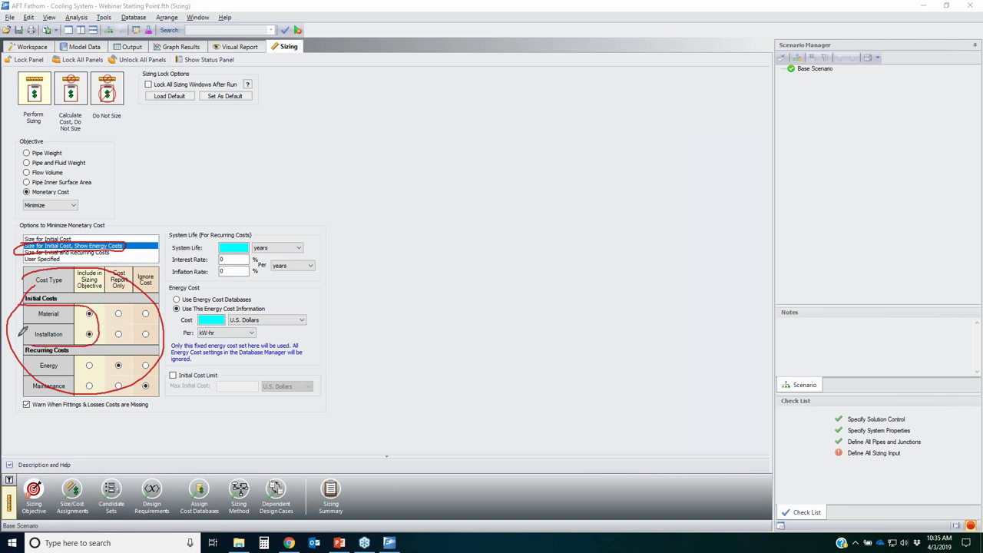
{"action": "mouse_move", "coordinate": [77, 316]}
{"action": "left_mouse_down"}
{"action": "mouse_move", "coordinate": [79, 341]}
{"action": "mouse_move", "coordinate": [101, 318]}
{"action": "left_mouse_up"}
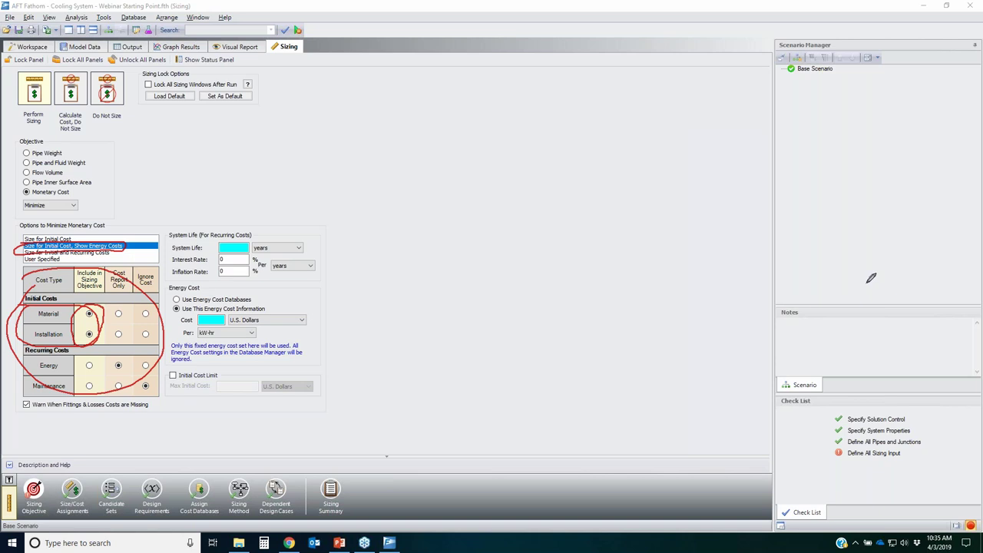
{"action": "key", "text": "e"}
{"action": "left_click_drag", "start_coordinate": [139, 269], "coordinate": [109, 293]}
{"action": "mouse_move", "coordinate": [110, 335]}
{"action": "left_mouse_down"}
{"action": "mouse_move", "coordinate": [135, 393]}
{"action": "mouse_move", "coordinate": [130, 267]}
{"action": "left_mouse_up"}
{"action": "mouse_move", "coordinate": [117, 360]}
{"action": "left_mouse_down"}
{"action": "mouse_move", "coordinate": [129, 375]}
{"action": "mouse_move", "coordinate": [126, 361]}
{"action": "left_mouse_up"}
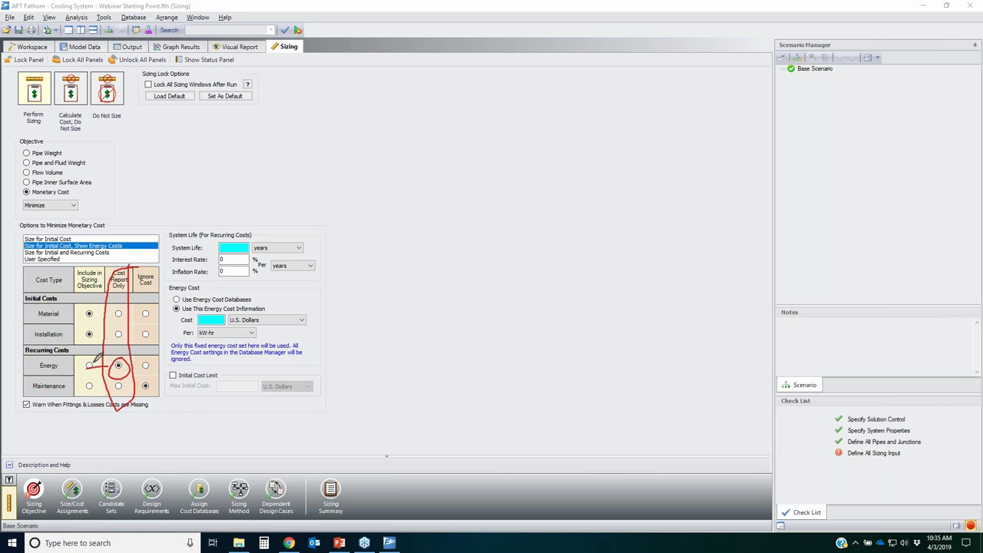
{"action": "left_click_drag", "start_coordinate": [76, 383], "coordinate": [108, 358]}
{"action": "left_click_drag", "start_coordinate": [83, 360], "coordinate": [112, 378]}
{"action": "left_click_drag", "start_coordinate": [12, 388], "coordinate": [197, 369]}
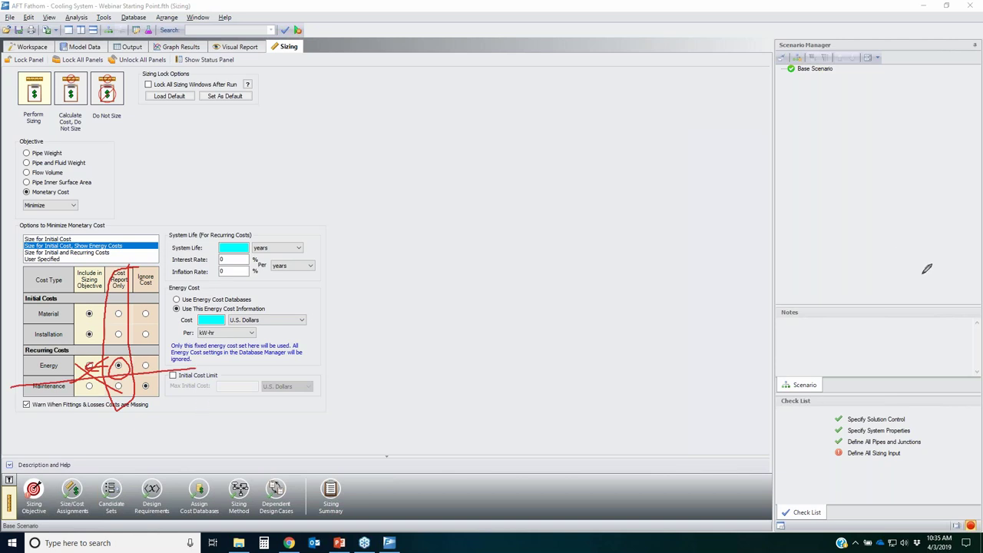
{"action": "key", "text": "Escape"}
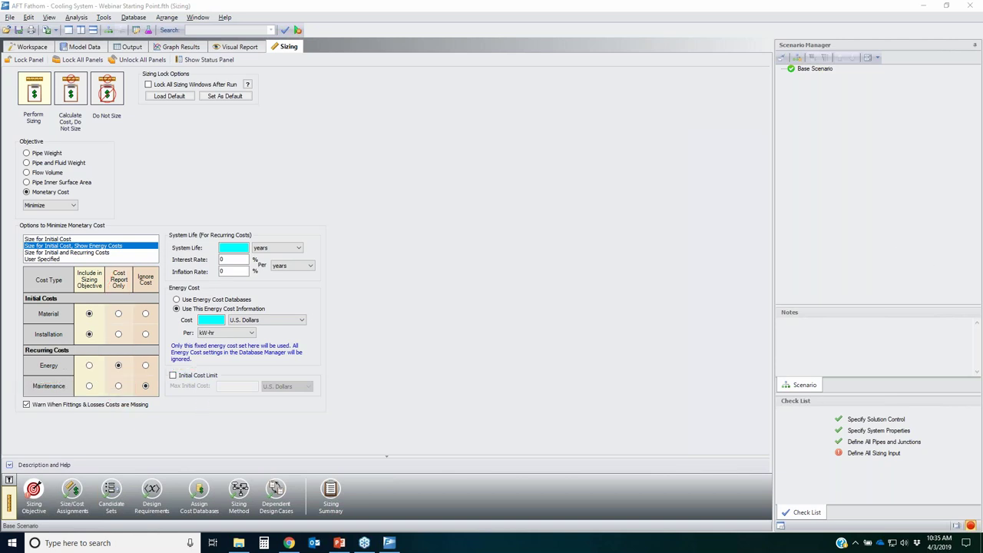
- Set the system life to 20 years and bring up the pipe Size/Cost Assignments
{"action": "left_click", "coordinate": [242, 246]}
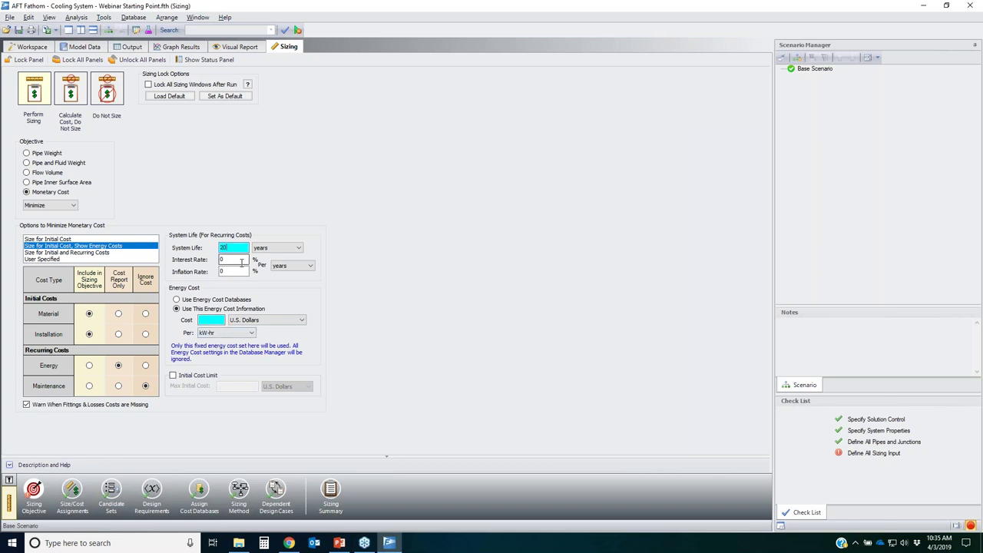
{"action": "left_click", "coordinate": [281, 249]}
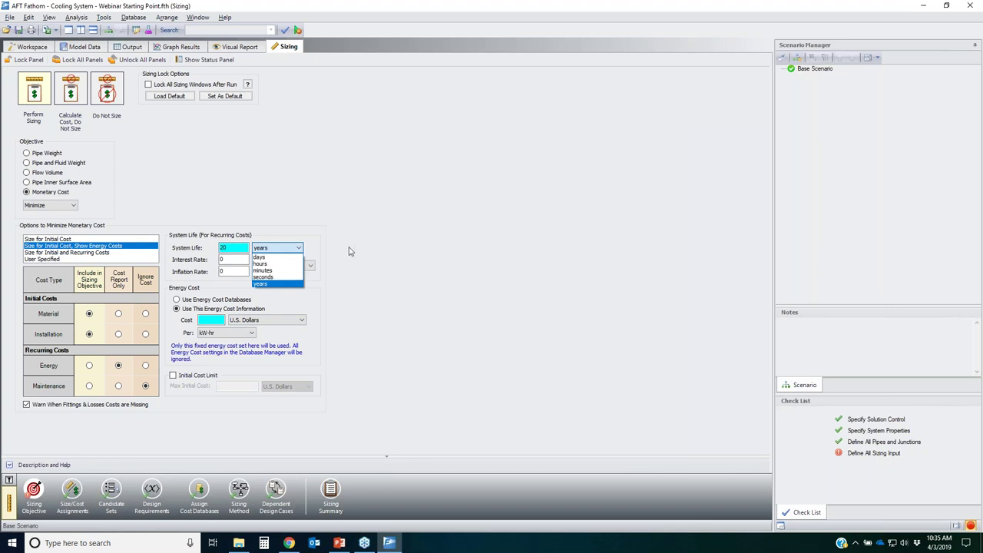
{"action": "left_click", "coordinate": [404, 244]}
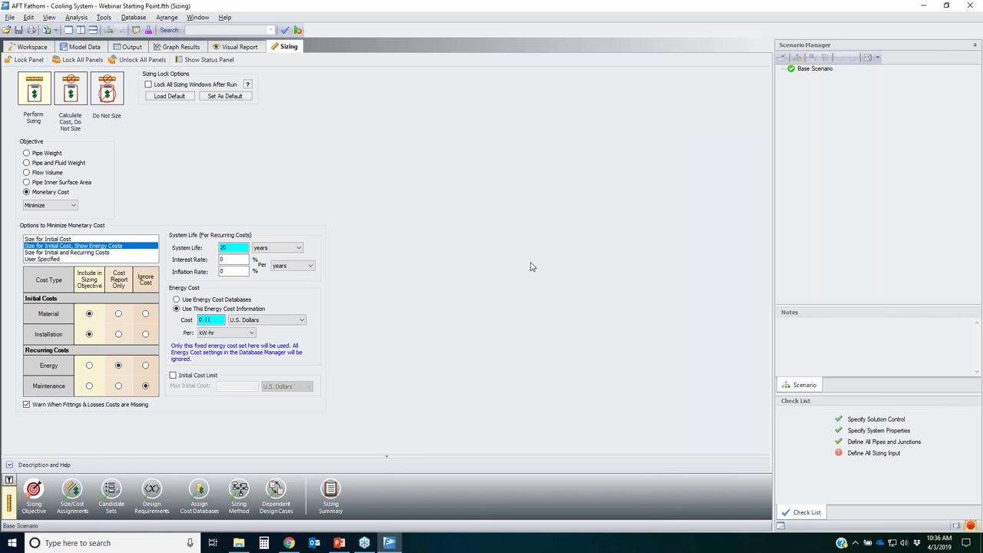
{"action": "left_click", "coordinate": [71, 491]}
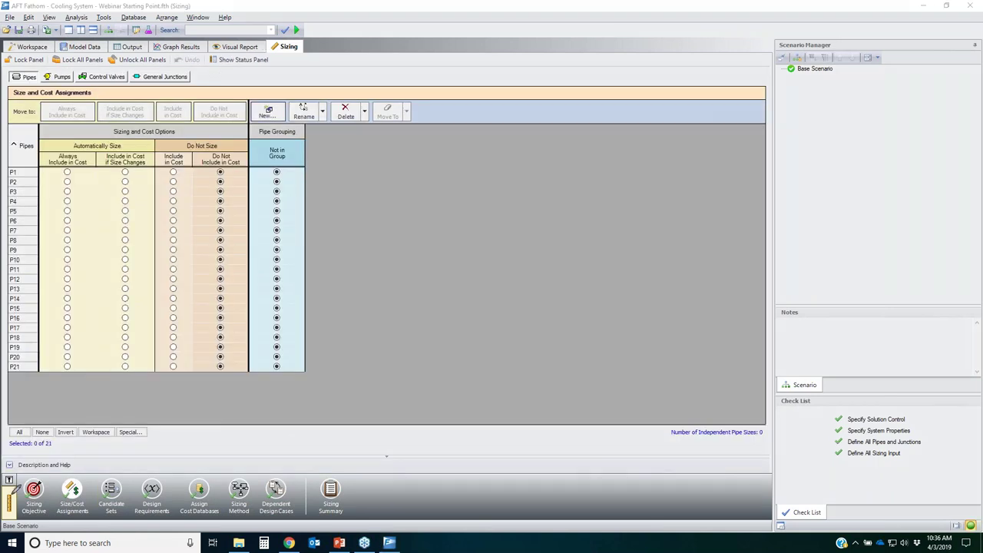
- Review the Size/Cost Assignments table showing pipes P1–P21 set to Do Not Size
{"action": "mouse_move", "coordinate": [38, 482]}
{"action": "left_mouse_down"}
{"action": "mouse_move", "coordinate": [31, 501]}
{"action": "mouse_move", "coordinate": [23, 485]}
{"action": "mouse_move", "coordinate": [48, 484]}
{"action": "left_mouse_up"}
{"action": "mouse_move", "coordinate": [55, 480]}
{"action": "left_mouse_down"}
{"action": "mouse_move", "coordinate": [95, 471]}
{"action": "mouse_move", "coordinate": [86, 504]}
{"action": "mouse_move", "coordinate": [44, 493]}
{"action": "mouse_move", "coordinate": [85, 475]}
{"action": "left_mouse_up"}
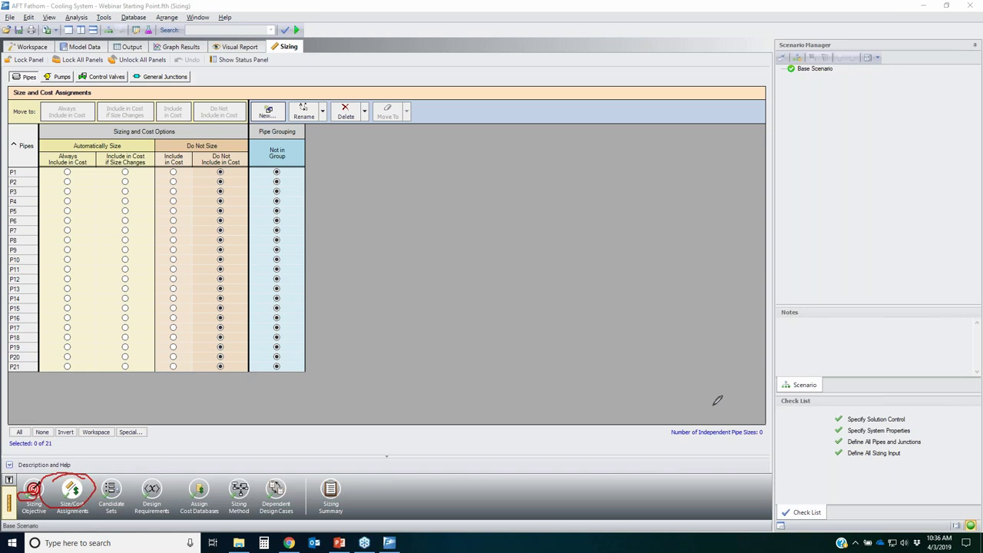
{"action": "key", "text": "Escape"}
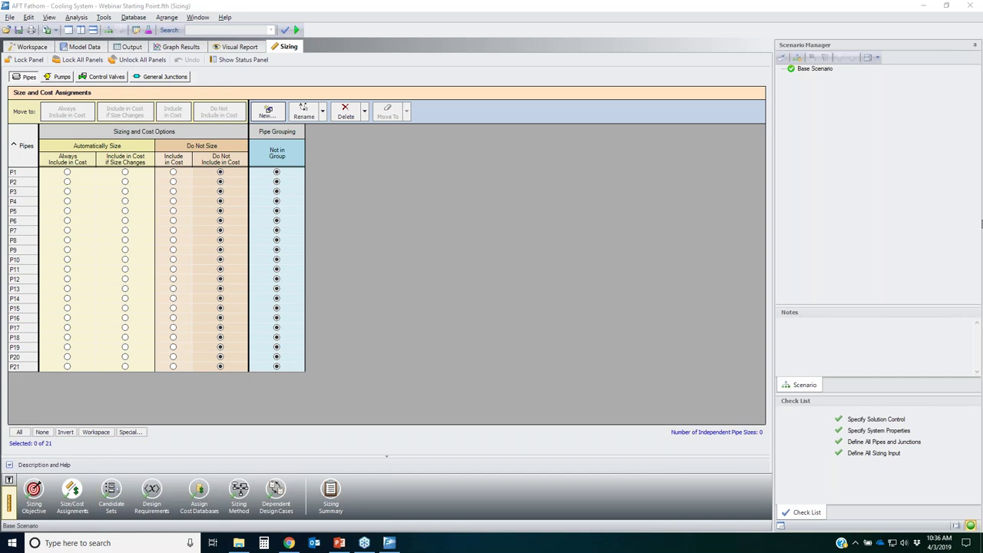
{"action": "mouse_move", "coordinate": [31, 164]}
{"action": "left_mouse_down"}
{"action": "mouse_move", "coordinate": [7, 308]}
{"action": "mouse_move", "coordinate": [67, 280]}
{"action": "mouse_move", "coordinate": [38, 154]}
{"action": "mouse_move", "coordinate": [33, 280]}
{"action": "mouse_move", "coordinate": [88, 325]}
{"action": "mouse_move", "coordinate": [83, 153]}
{"action": "left_mouse_up"}
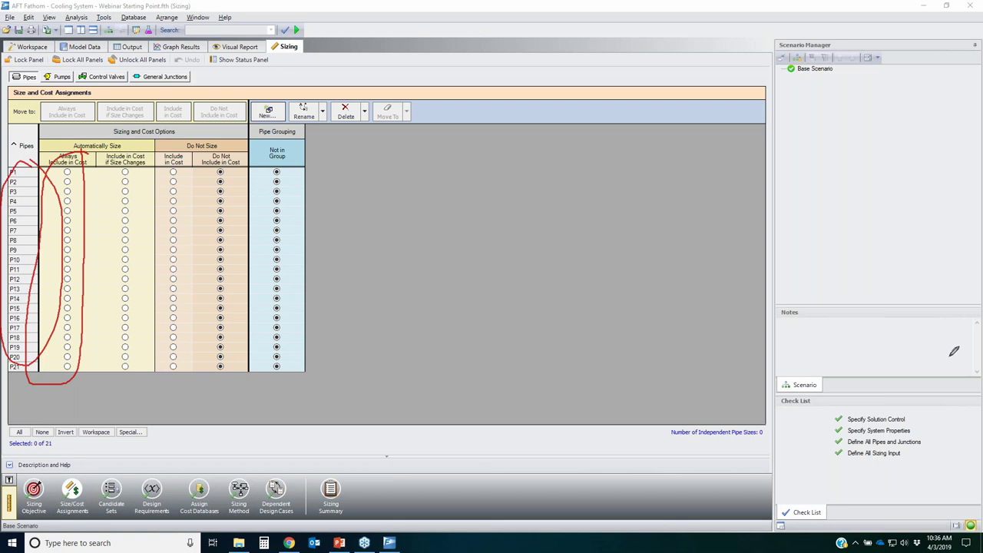
{"action": "key", "text": "e"}
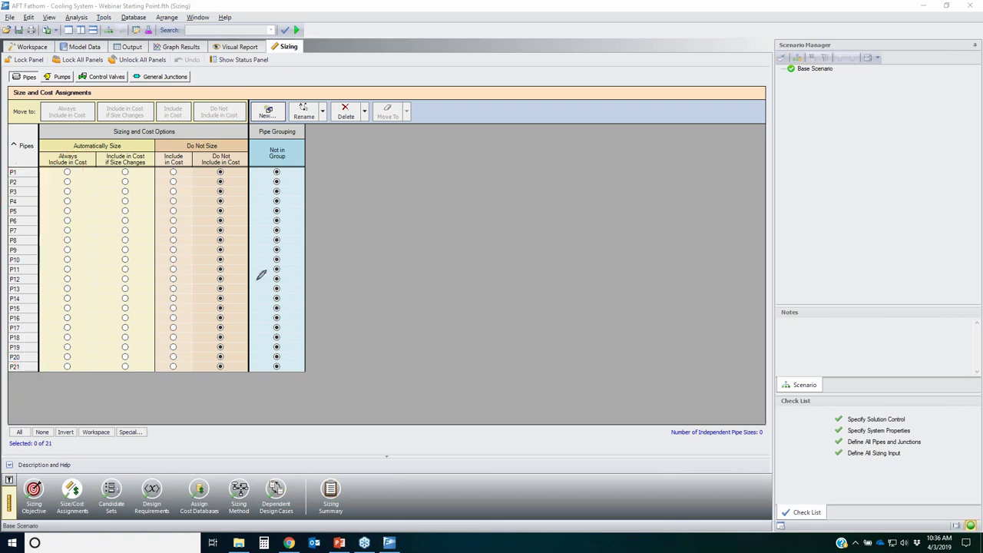
{"action": "mouse_move", "coordinate": [25, 218]}
{"action": "left_mouse_down"}
{"action": "mouse_move", "coordinate": [9, 261]}
{"action": "mouse_move", "coordinate": [26, 275]}
{"action": "mouse_move", "coordinate": [33, 217]}
{"action": "mouse_move", "coordinate": [25, 217]}
{"action": "left_mouse_up"}
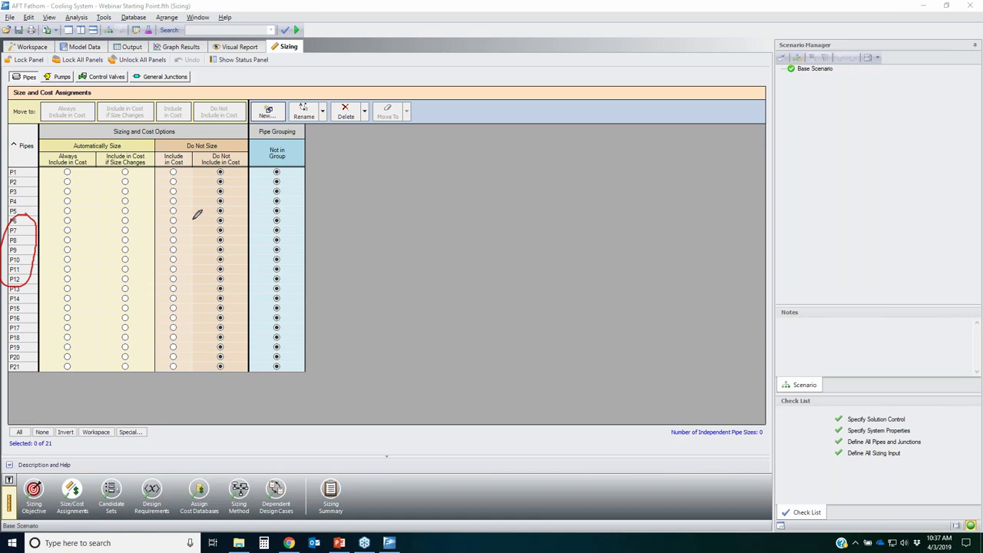
{"action": "mouse_move", "coordinate": [186, 214]}
{"action": "left_mouse_down"}
{"action": "mouse_move", "coordinate": [158, 269]}
{"action": "mouse_move", "coordinate": [178, 282]}
{"action": "mouse_move", "coordinate": [190, 277]}
{"action": "mouse_move", "coordinate": [195, 241]}
{"action": "mouse_move", "coordinate": [182, 202]}
{"action": "left_mouse_up"}
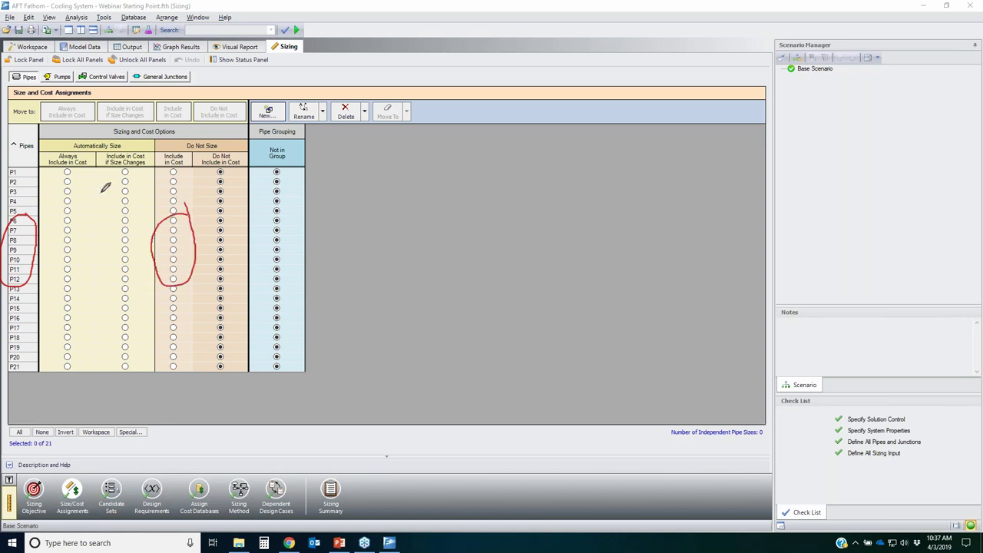
{"action": "mouse_move", "coordinate": [182, 149]}
{"action": "left_mouse_down"}
{"action": "mouse_move", "coordinate": [161, 163]}
{"action": "mouse_move", "coordinate": [186, 151]}
{"action": "left_mouse_up"}
{"action": "mouse_move", "coordinate": [13, 86]}
{"action": "left_mouse_down"}
{"action": "mouse_move", "coordinate": [68, 80]}
{"action": "mouse_move", "coordinate": [115, 87]}
{"action": "mouse_move", "coordinate": [115, 95]}
{"action": "mouse_move", "coordinate": [9, 87]}
{"action": "left_mouse_up"}
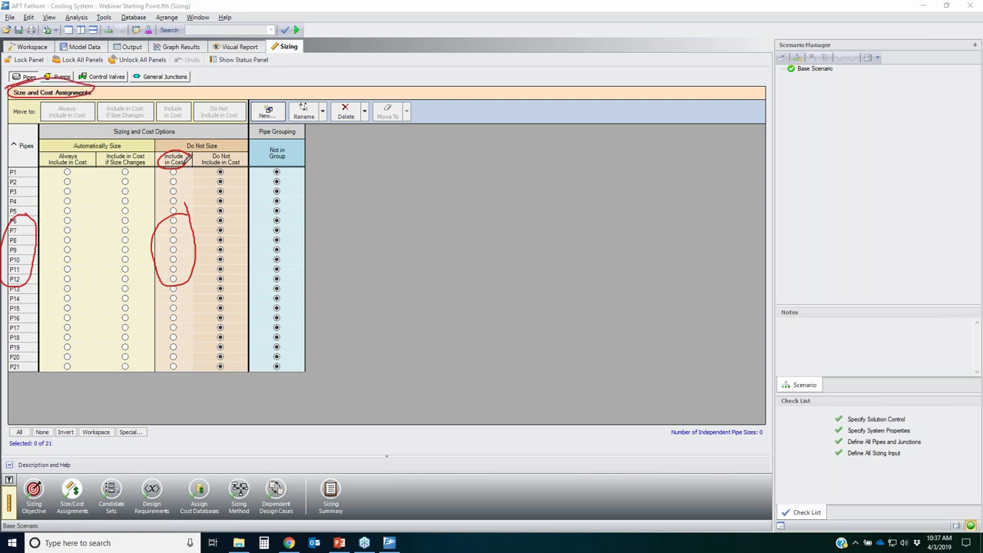
{"action": "mouse_move", "coordinate": [6, 216]}
{"action": "left_mouse_down"}
{"action": "mouse_move", "coordinate": [15, 338]}
{"action": "mouse_move", "coordinate": [42, 235]}
{"action": "mouse_move", "coordinate": [29, 157]}
{"action": "mouse_move", "coordinate": [45, 204]}
{"action": "mouse_move", "coordinate": [44, 325]}
{"action": "mouse_move", "coordinate": [83, 150]}
{"action": "left_mouse_up"}
{"action": "mouse_move", "coordinate": [188, 146]}
{"action": "left_mouse_down"}
{"action": "mouse_move", "coordinate": [135, 315]}
{"action": "mouse_move", "coordinate": [148, 348]}
{"action": "mouse_move", "coordinate": [182, 350]}
{"action": "mouse_move", "coordinate": [206, 148]}
{"action": "left_mouse_up"}
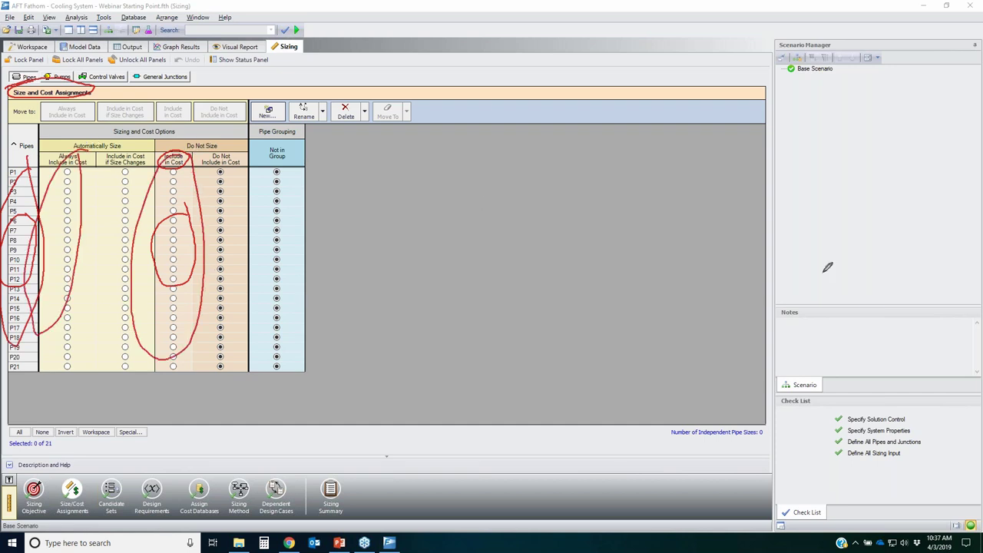
{"action": "key", "text": "Escape"}
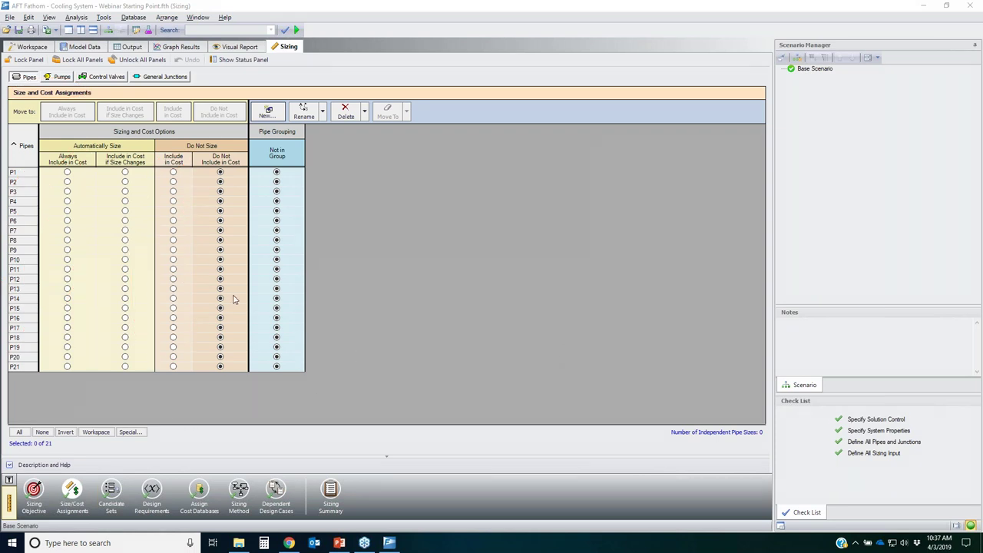
- Try Always Include on P1–P3, revert them to Do Not Include in Cost, and close the checklist
{"action": "left_click", "coordinate": [67, 172]}
{"action": "left_click", "coordinate": [67, 182]}
{"action": "left_click", "coordinate": [67, 191]}
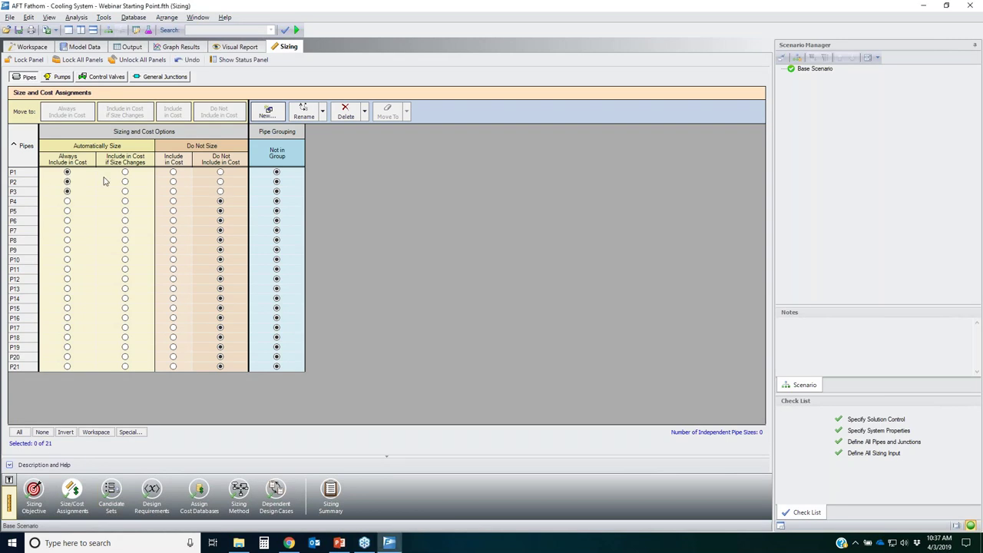
{"action": "left_click", "coordinate": [220, 181]}
{"action": "left_click", "coordinate": [220, 191]}
{"action": "left_click", "coordinate": [972, 526]}
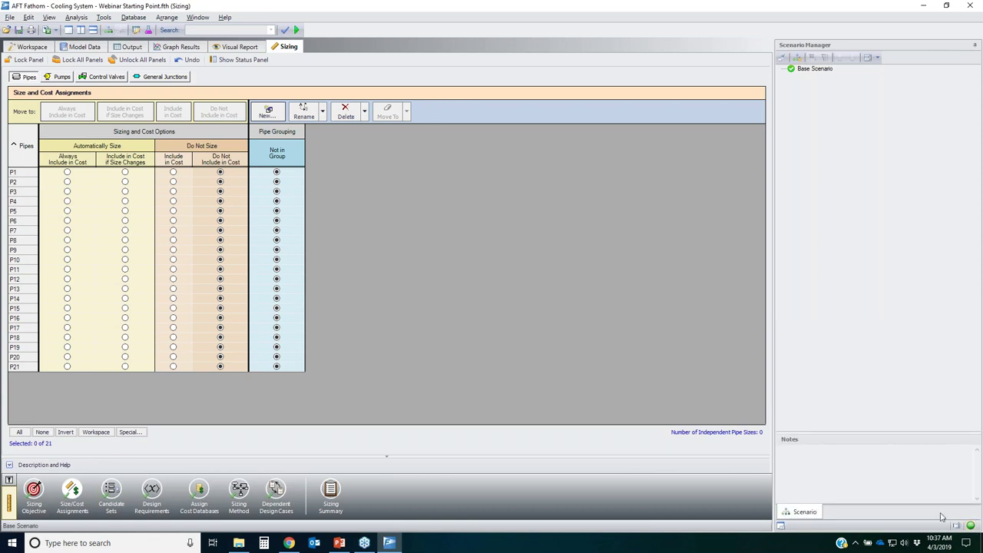
{"action": "left_click", "coordinate": [974, 45]}
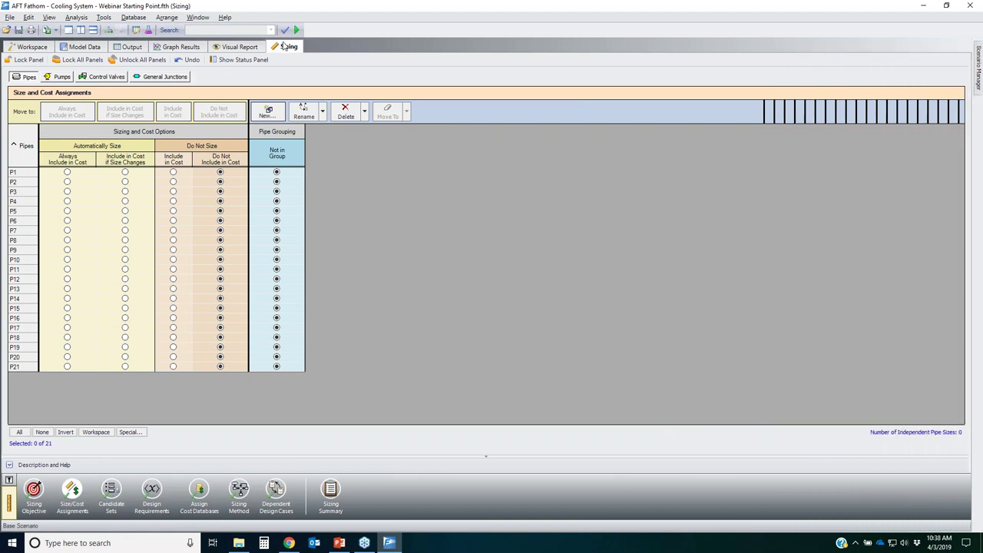
{"action": "left_click_drag", "start_coordinate": [287, 46], "coordinate": [507, 289]}
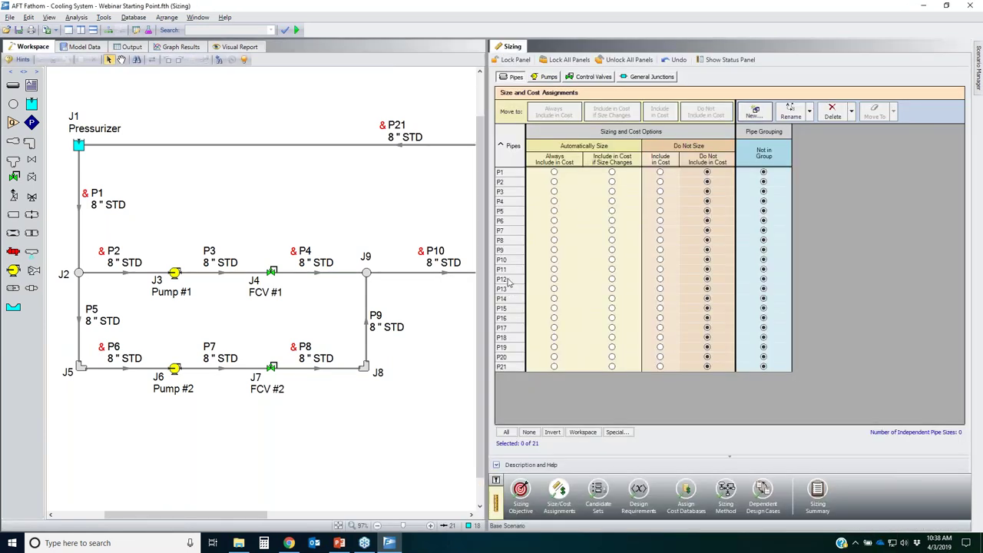
{"action": "left_click", "coordinate": [338, 526]}
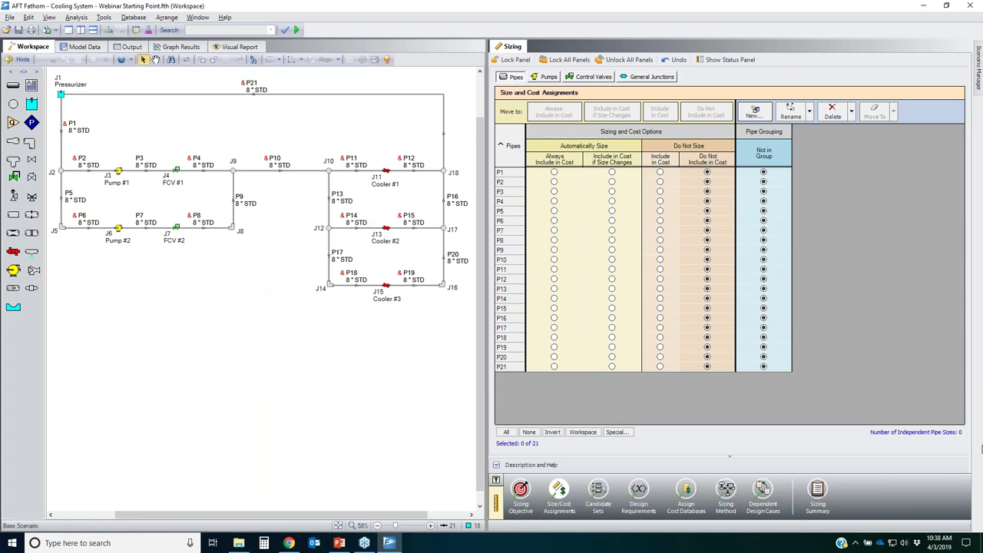
{"action": "left_click", "coordinate": [981, 449]}
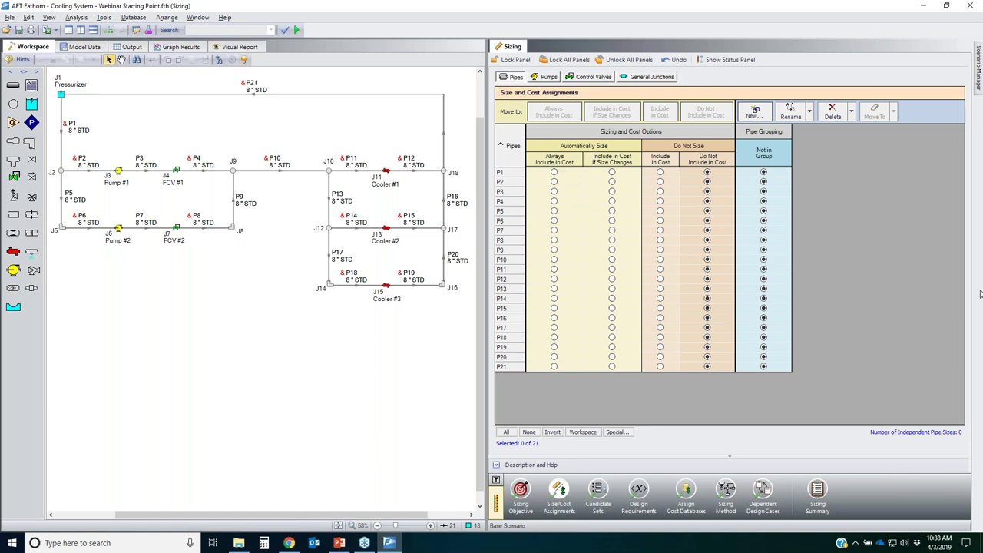
{"action": "mouse_move", "coordinate": [572, 156]}
{"action": "left_mouse_down"}
{"action": "mouse_move", "coordinate": [537, 287]}
{"action": "mouse_move", "coordinate": [535, 386]}
{"action": "mouse_move", "coordinate": [551, 378]}
{"action": "mouse_move", "coordinate": [566, 303]}
{"action": "mouse_move", "coordinate": [569, 160]}
{"action": "left_mouse_up"}
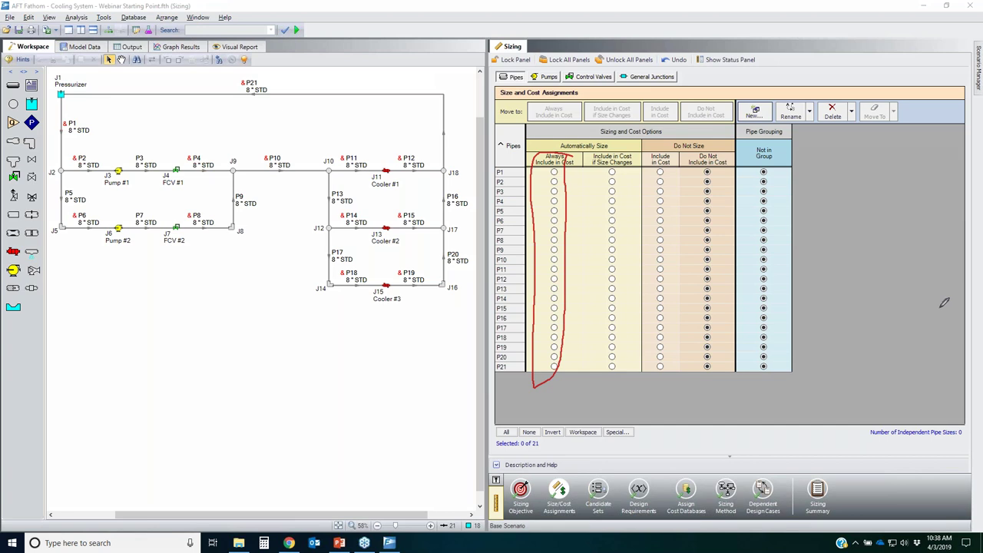
- Select all pipes P1–P21 and move them to Automatically Size, Always Include in Cost
{"action": "mouse_move", "coordinate": [517, 421]}
{"action": "left_mouse_down"}
{"action": "mouse_move", "coordinate": [500, 430]}
{"action": "mouse_move", "coordinate": [515, 422]}
{"action": "left_mouse_up"}
{"action": "mouse_move", "coordinate": [579, 97]}
{"action": "left_mouse_down"}
{"action": "mouse_move", "coordinate": [538, 105]}
{"action": "mouse_move", "coordinate": [568, 119]}
{"action": "mouse_move", "coordinate": [568, 102]}
{"action": "left_mouse_up"}
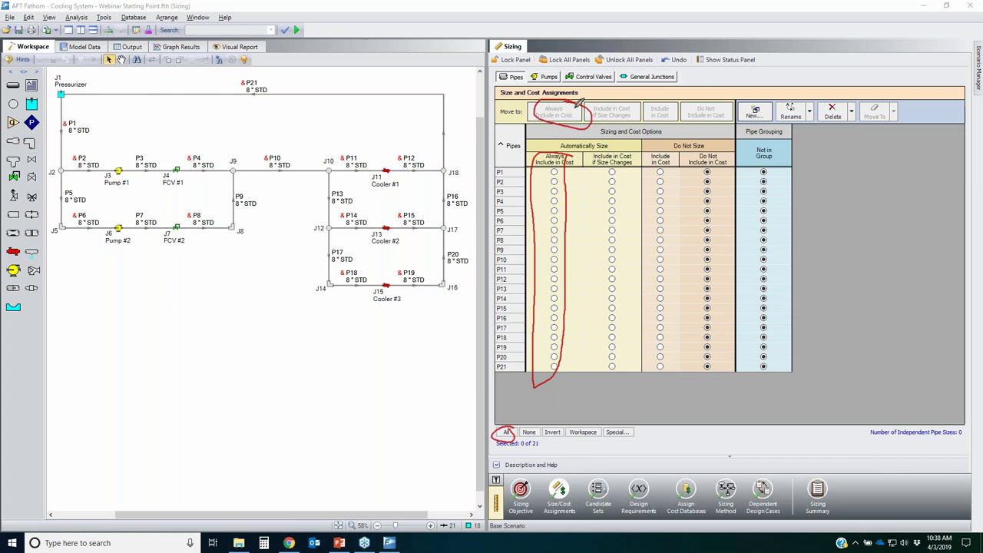
{"action": "mouse_move", "coordinate": [710, 196]}
{"action": "left_mouse_down"}
{"action": "mouse_move", "coordinate": [708, 166]}
{"action": "mouse_move", "coordinate": [691, 209]}
{"action": "mouse_move", "coordinate": [731, 318]}
{"action": "mouse_move", "coordinate": [707, 173]}
{"action": "left_mouse_up"}
{"action": "left_click_drag", "start_coordinate": [695, 225], "coordinate": [559, 240]}
{"action": "left_click_drag", "start_coordinate": [560, 240], "coordinate": [590, 244]}
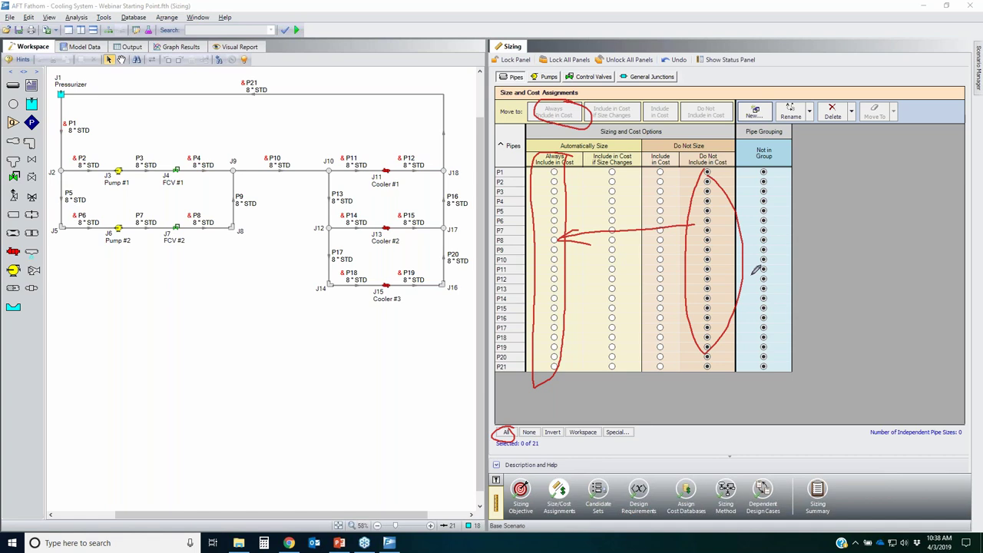
{"action": "left_click", "coordinate": [507, 433]}
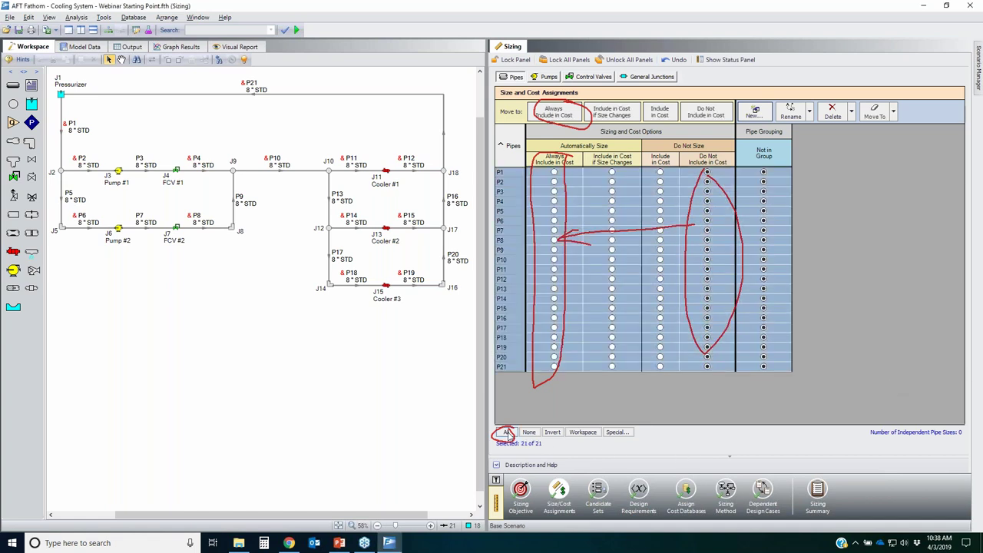
{"action": "left_click", "coordinate": [566, 113]}
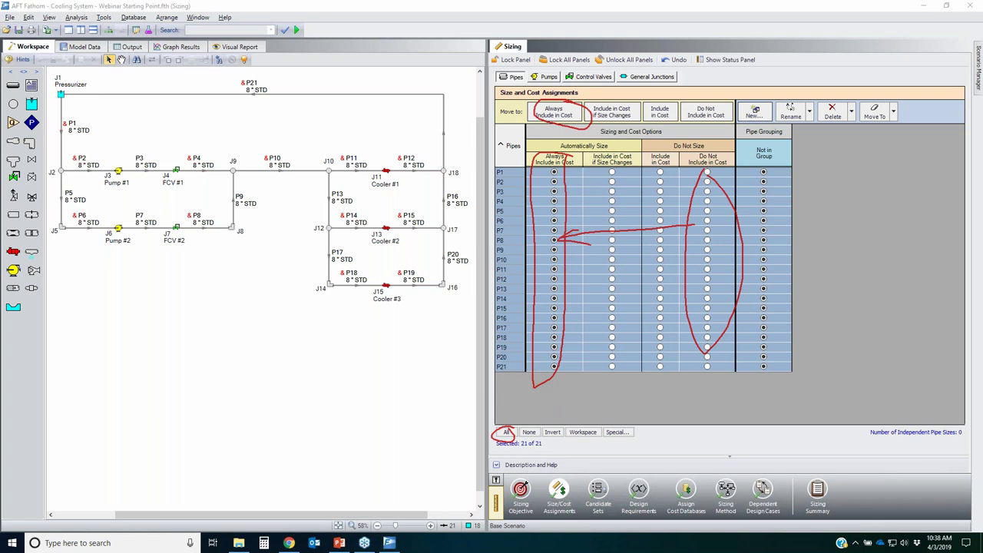
{"action": "mouse_move", "coordinate": [548, 154]}
{"action": "left_mouse_down"}
{"action": "mouse_move", "coordinate": [611, 151]}
{"action": "mouse_move", "coordinate": [622, 135]}
{"action": "mouse_move", "coordinate": [549, 150]}
{"action": "mouse_move", "coordinate": [576, 150]}
{"action": "left_mouse_up"}
{"action": "key", "text": "Escape"}
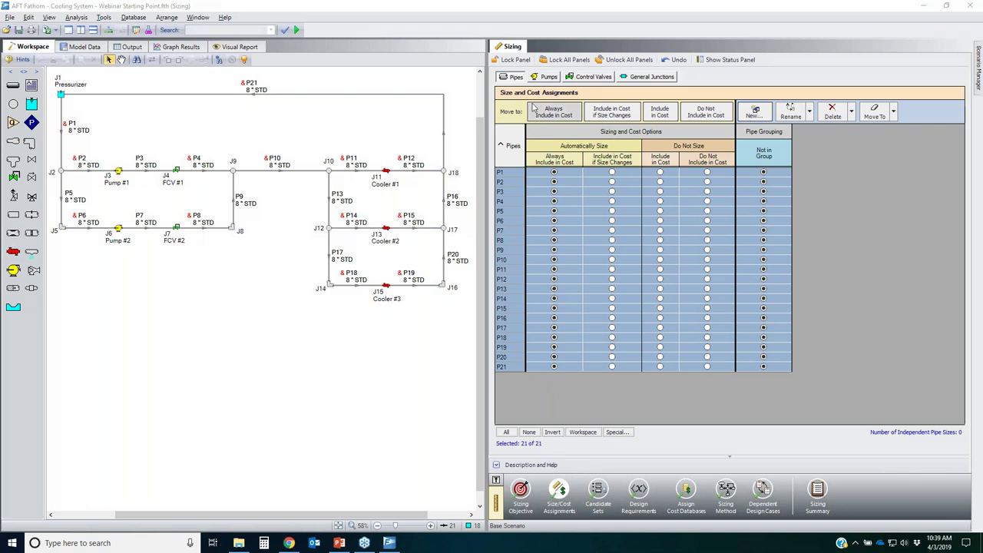
{"action": "left_click", "coordinate": [547, 77]}
{"action": "left_click", "coordinate": [511, 77]}
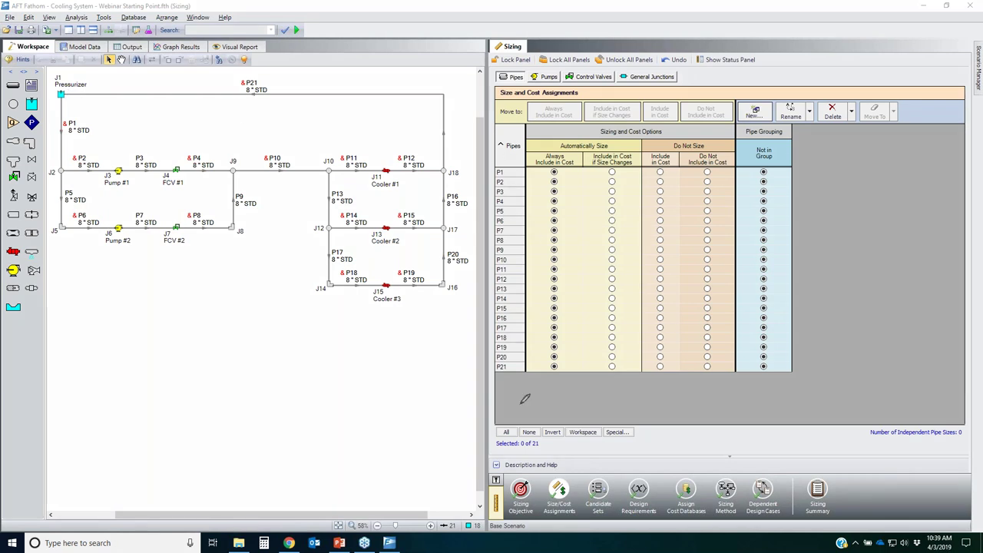
{"action": "mouse_move", "coordinate": [499, 440]}
{"action": "left_mouse_down"}
{"action": "mouse_move", "coordinate": [532, 452]}
{"action": "mouse_move", "coordinate": [501, 440]}
{"action": "left_mouse_up"}
{"action": "mouse_move", "coordinate": [362, 77]}
{"action": "left_mouse_down"}
{"action": "mouse_move", "coordinate": [197, 66]}
{"action": "mouse_move", "coordinate": [81, 72]}
{"action": "mouse_move", "coordinate": [54, 106]}
{"action": "mouse_move", "coordinate": [57, 209]}
{"action": "mouse_move", "coordinate": [129, 320]}
{"action": "mouse_move", "coordinate": [425, 342]}
{"action": "mouse_move", "coordinate": [468, 288]}
{"action": "mouse_move", "coordinate": [429, 135]}
{"action": "left_mouse_up"}
{"action": "left_click_drag", "start_coordinate": [387, 96], "coordinate": [343, 88]}
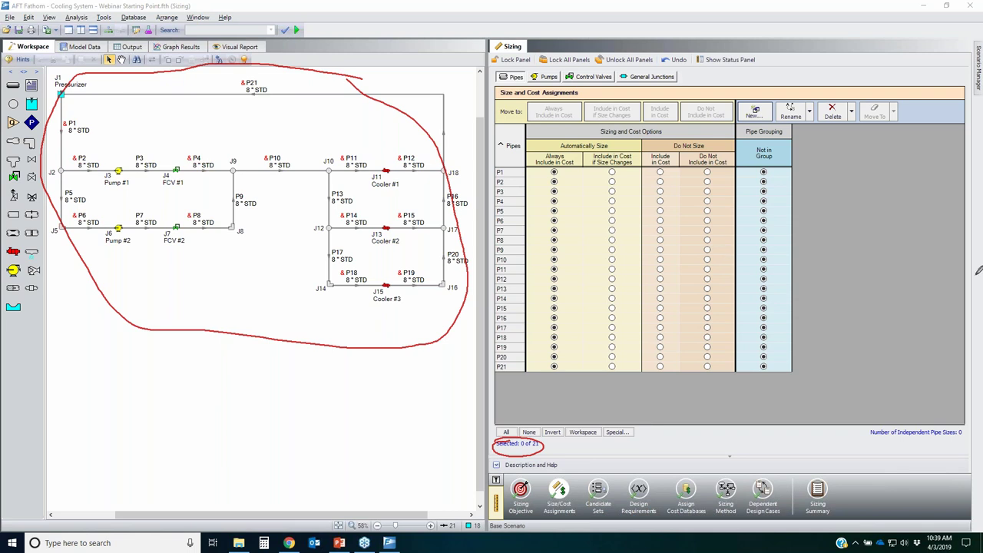
- Box-select pressurizer junction J1 together with pipes P1 and P21 on the diagram
{"action": "key", "text": "e"}
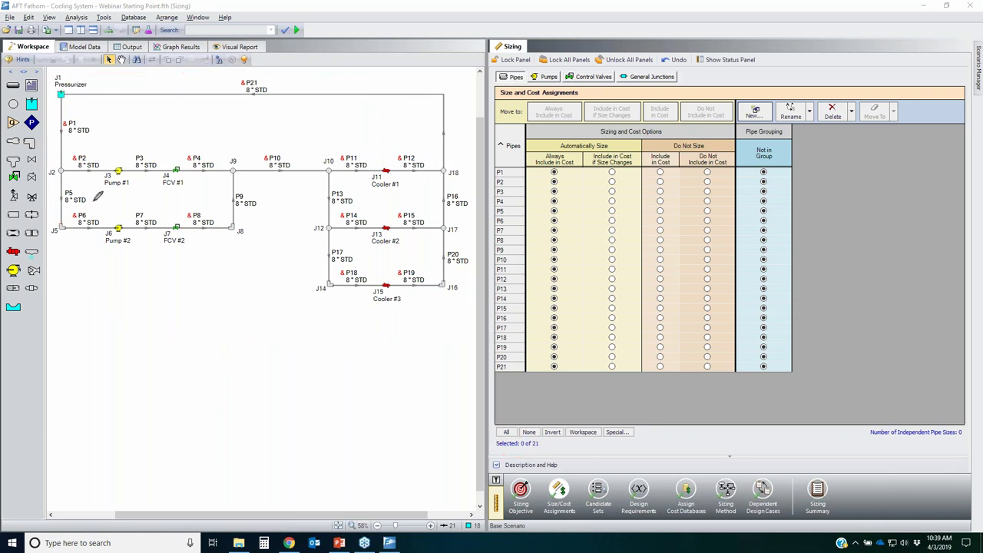
{"action": "mouse_move", "coordinate": [203, 149]}
{"action": "left_mouse_down"}
{"action": "mouse_move", "coordinate": [76, 160]}
{"action": "mouse_move", "coordinate": [73, 240]}
{"action": "mouse_move", "coordinate": [125, 273]}
{"action": "mouse_move", "coordinate": [213, 229]}
{"action": "mouse_move", "coordinate": [205, 152]}
{"action": "left_mouse_up"}
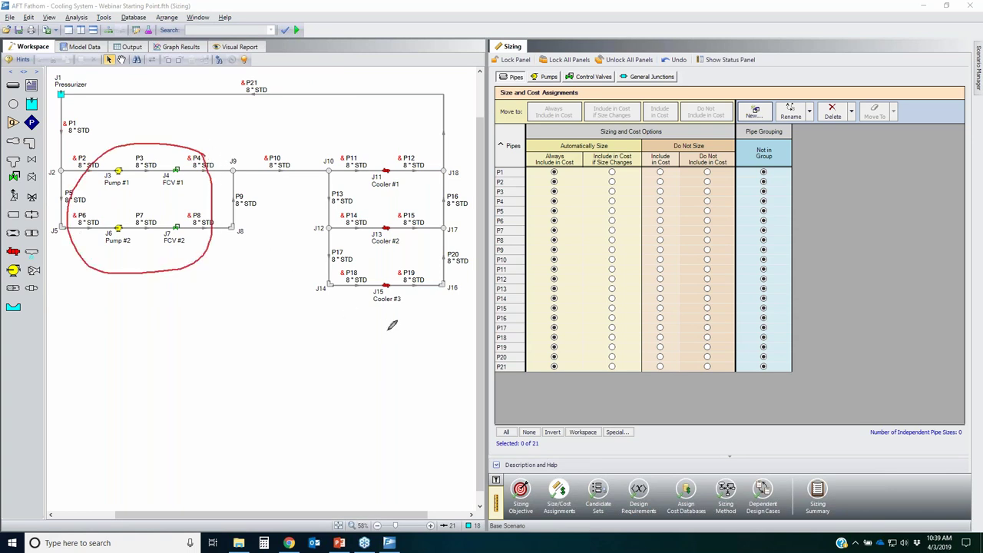
{"action": "mouse_move", "coordinate": [412, 309]}
{"action": "left_mouse_down"}
{"action": "mouse_move", "coordinate": [427, 183]}
{"action": "mouse_move", "coordinate": [374, 145]}
{"action": "mouse_move", "coordinate": [367, 312]}
{"action": "mouse_move", "coordinate": [421, 313]}
{"action": "mouse_move", "coordinate": [413, 291]}
{"action": "left_mouse_up"}
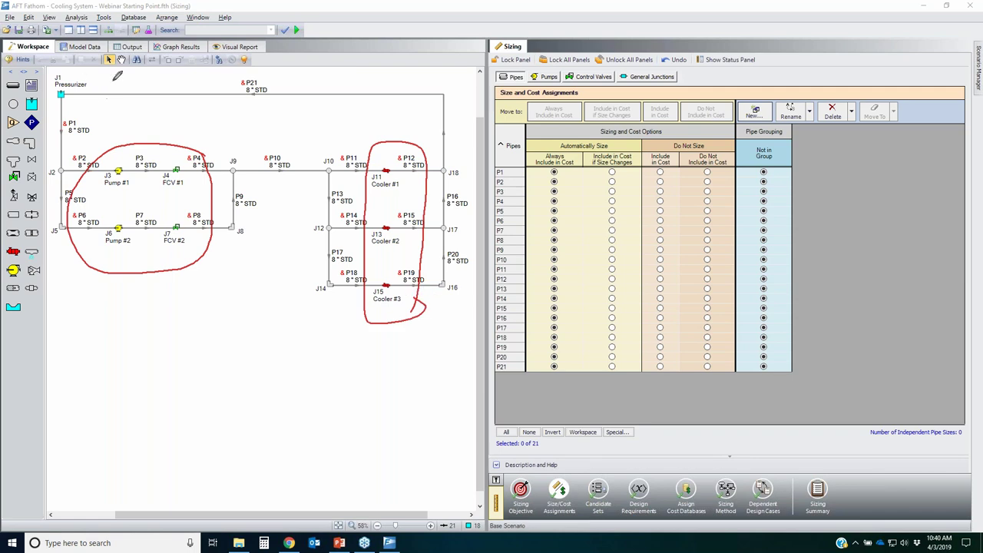
{"action": "mouse_move", "coordinate": [112, 71]}
{"action": "left_mouse_down"}
{"action": "mouse_move", "coordinate": [56, 80]}
{"action": "mouse_move", "coordinate": [61, 118]}
{"action": "mouse_move", "coordinate": [113, 73]}
{"action": "left_mouse_up"}
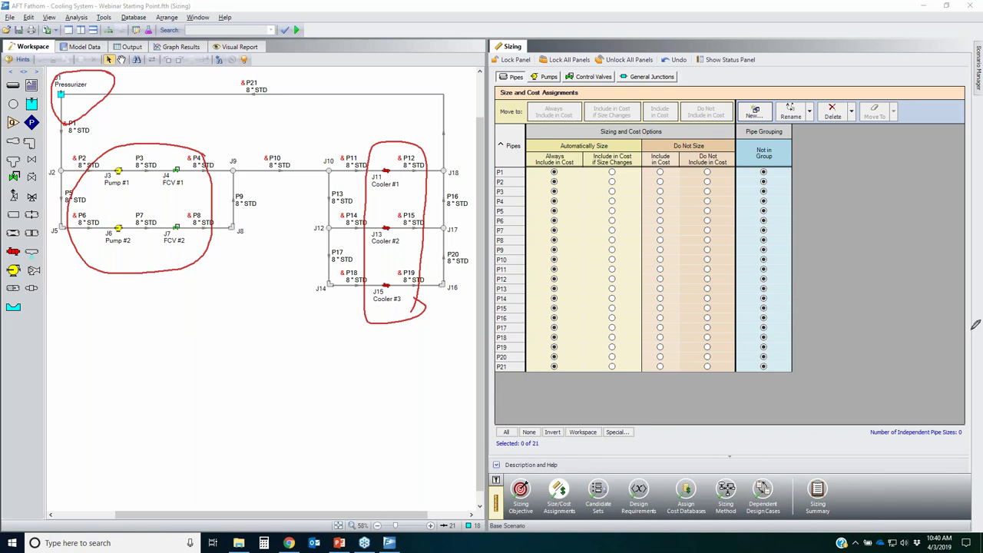
{"action": "key", "text": "Escape"}
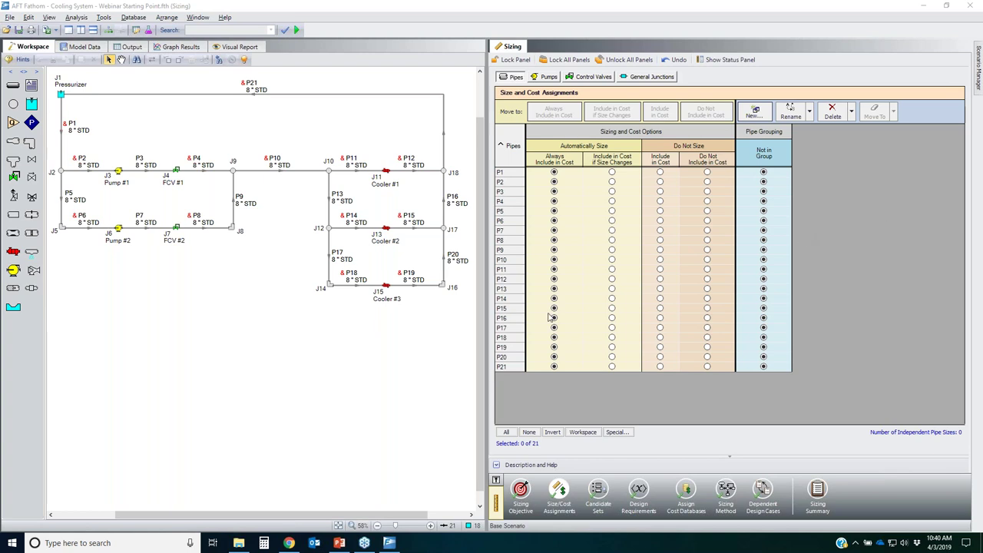
{"action": "left_click_drag", "start_coordinate": [137, 125], "coordinate": [48, 78]}
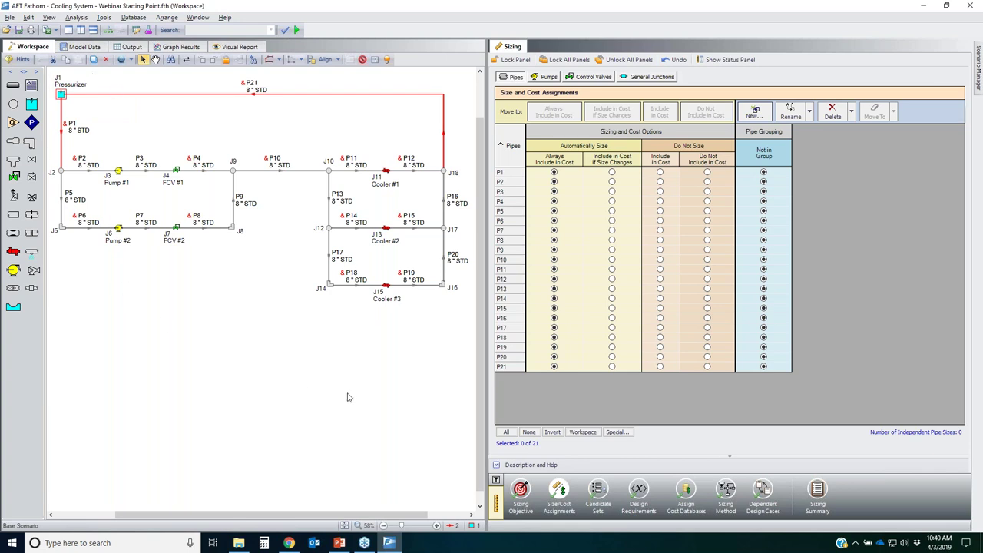
- Create a new common size group named Pressurizer
{"action": "left_click", "coordinate": [504, 421]}
{"action": "left_click", "coordinate": [583, 433]}
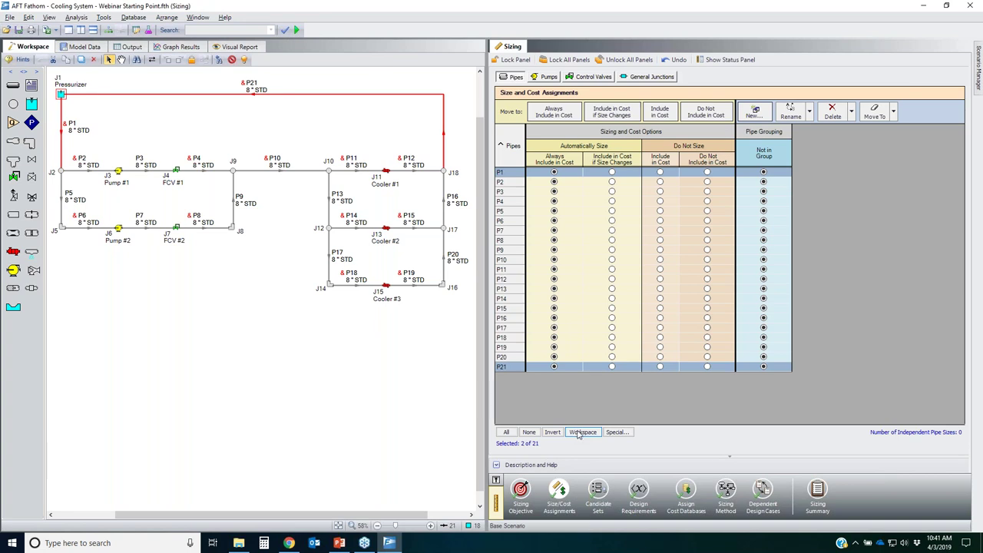
{"action": "left_click", "coordinate": [755, 113]}
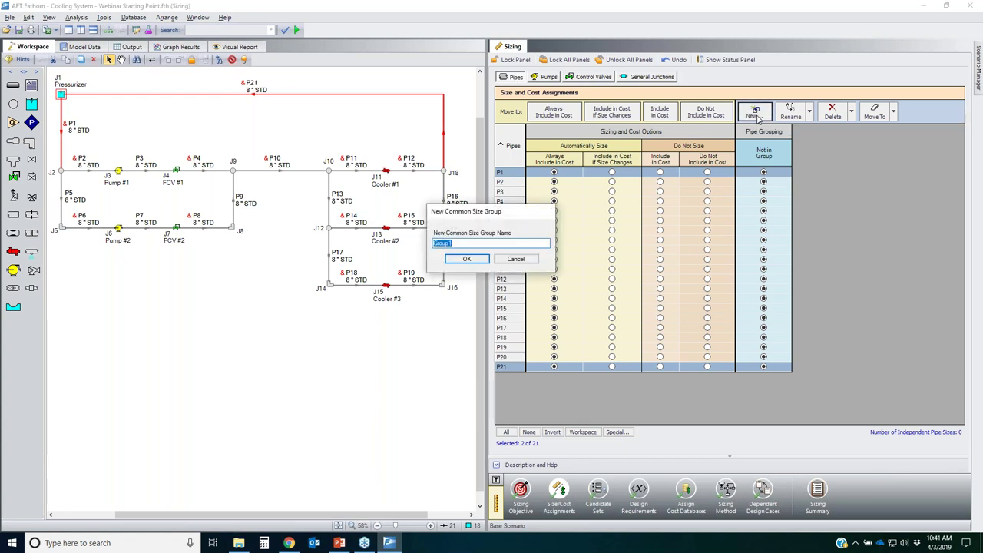
{"action": "type", "text": "Pi"}
{"action": "key", "text": "Return"}
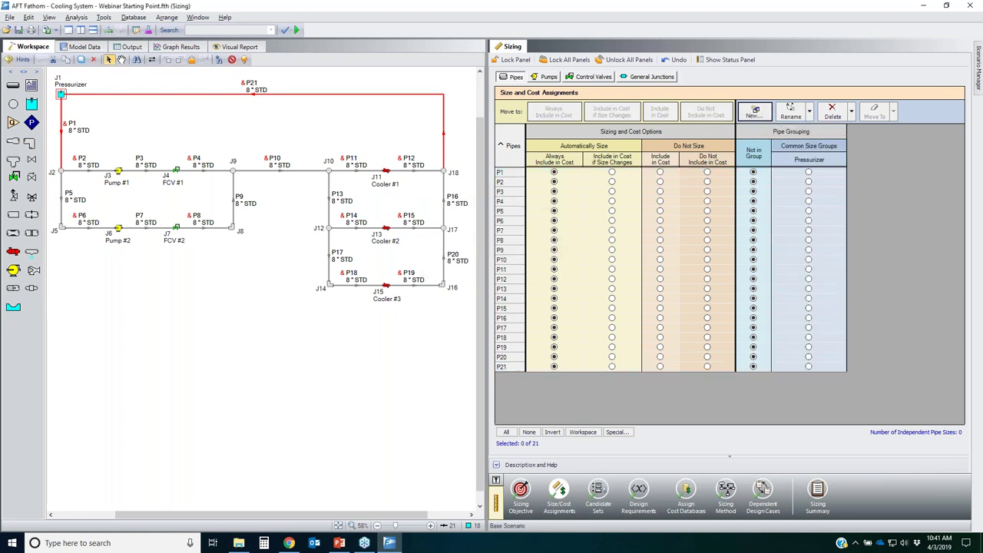
- Move pipes P1 and P21 into the Pressurizer group, then box-select pump loop pipes P2–P9
{"action": "mouse_move", "coordinate": [845, 139]}
{"action": "left_mouse_down"}
{"action": "mouse_move", "coordinate": [785, 135]}
{"action": "mouse_move", "coordinate": [851, 135]}
{"action": "left_mouse_up"}
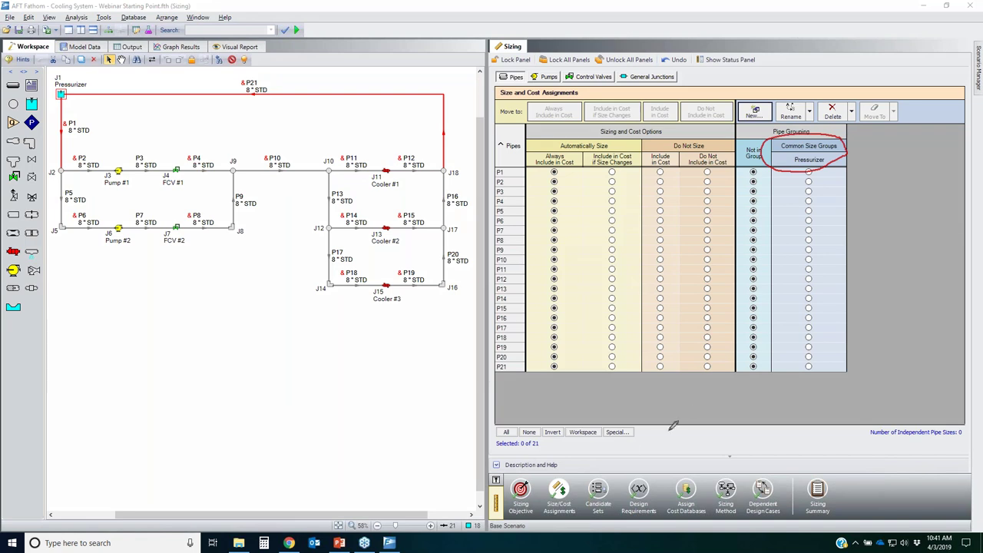
{"action": "left_click_drag", "start_coordinate": [582, 419], "coordinate": [607, 427]}
{"action": "mouse_move", "coordinate": [511, 166]}
{"action": "left_mouse_down"}
{"action": "mouse_move", "coordinate": [495, 174]}
{"action": "mouse_move", "coordinate": [519, 167]}
{"action": "left_mouse_up"}
{"action": "mouse_move", "coordinate": [523, 356]}
{"action": "left_mouse_down"}
{"action": "mouse_move", "coordinate": [488, 377]}
{"action": "mouse_move", "coordinate": [519, 360]}
{"action": "left_mouse_up"}
{"action": "left_click_drag", "start_coordinate": [513, 178], "coordinate": [858, 146]}
{"action": "mouse_move", "coordinate": [519, 362]}
{"action": "left_mouse_down"}
{"action": "mouse_move", "coordinate": [702, 232]}
{"action": "mouse_move", "coordinate": [768, 165]}
{"action": "left_mouse_up"}
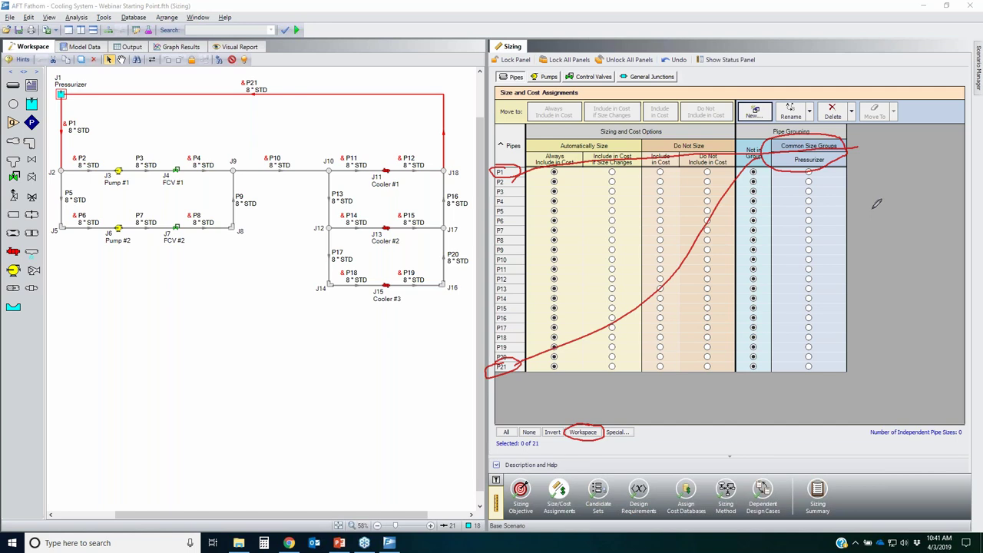
{"action": "key", "text": "Escape"}
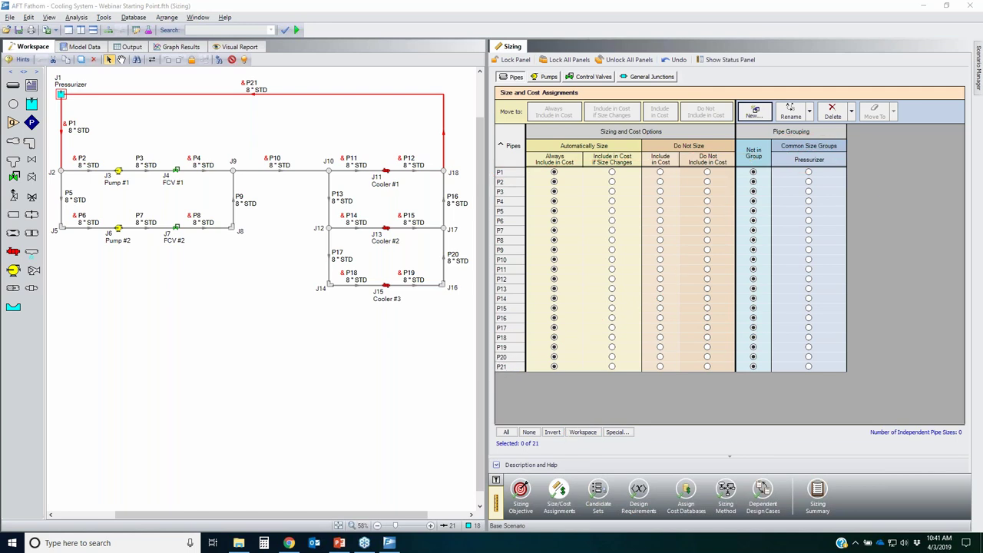
{"action": "left_click", "coordinate": [583, 432]}
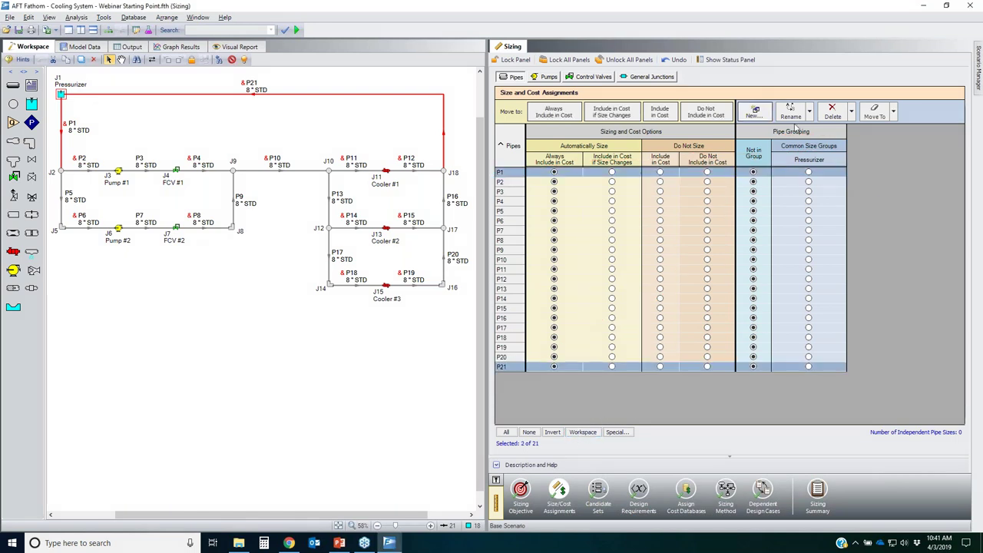
{"action": "left_click", "coordinate": [894, 112]}
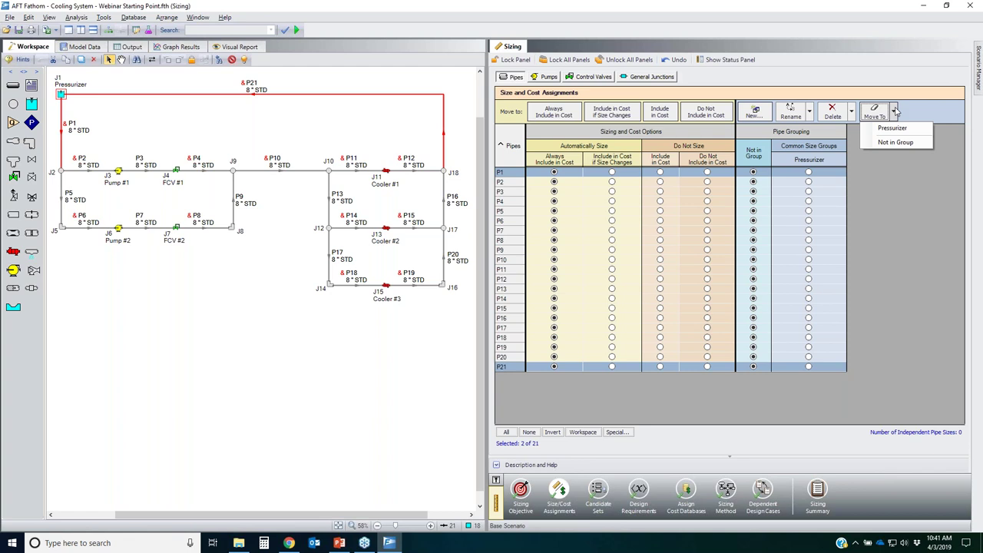
{"action": "left_click", "coordinate": [893, 128]}
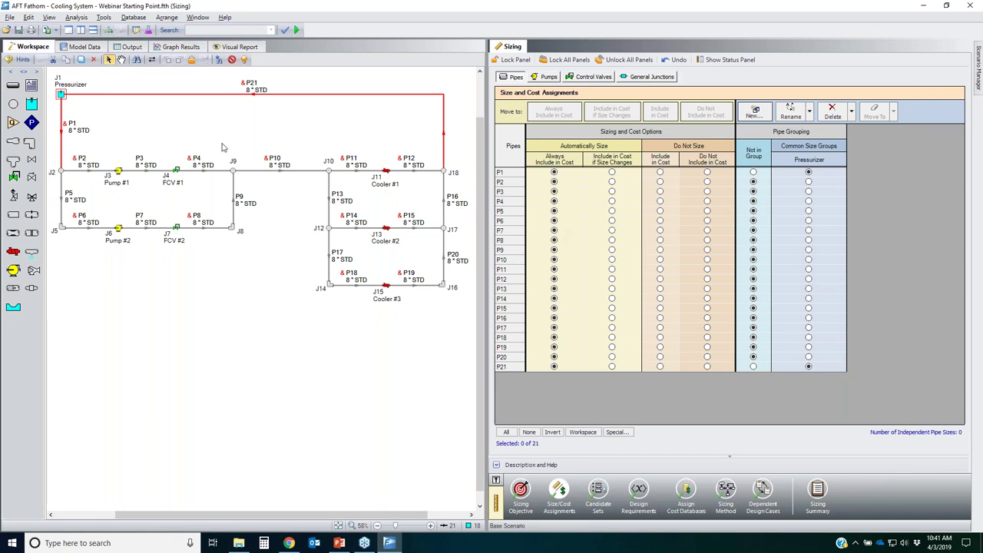
{"action": "left_click_drag", "start_coordinate": [52, 157], "coordinate": [284, 251]}
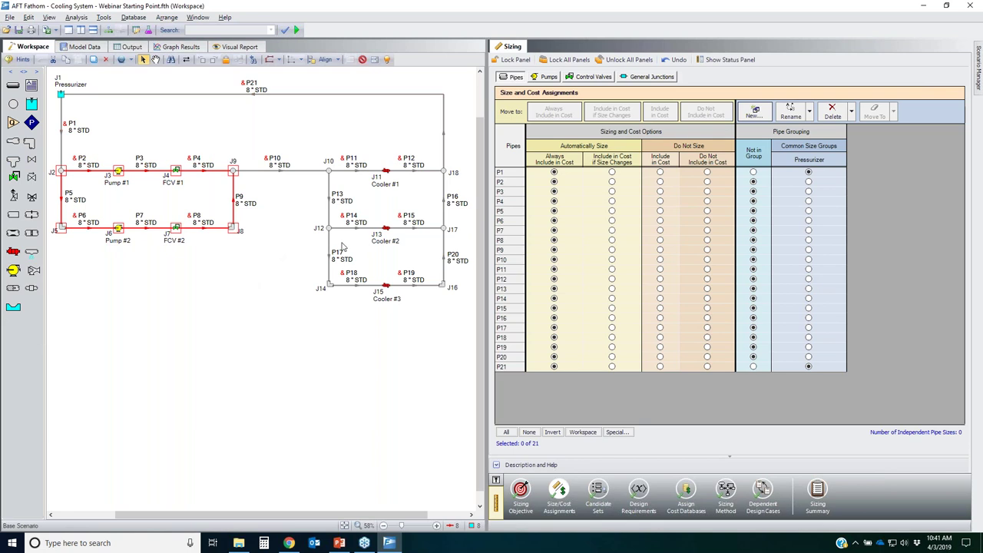
- Create a new common size group named Pump Station
{"action": "left_click", "coordinate": [501, 253]}
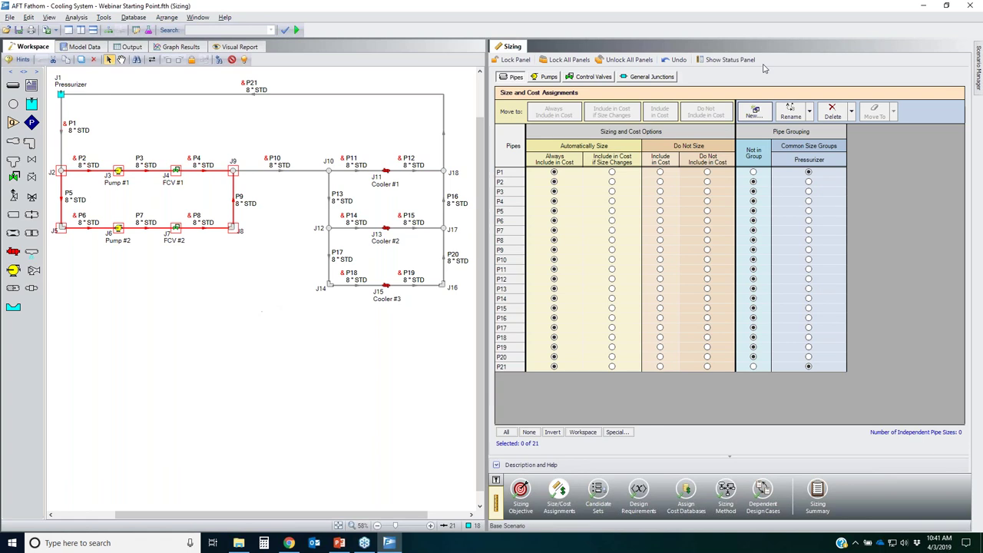
{"action": "left_click", "coordinate": [756, 112]}
{"action": "type", "text": "Pump Station"}
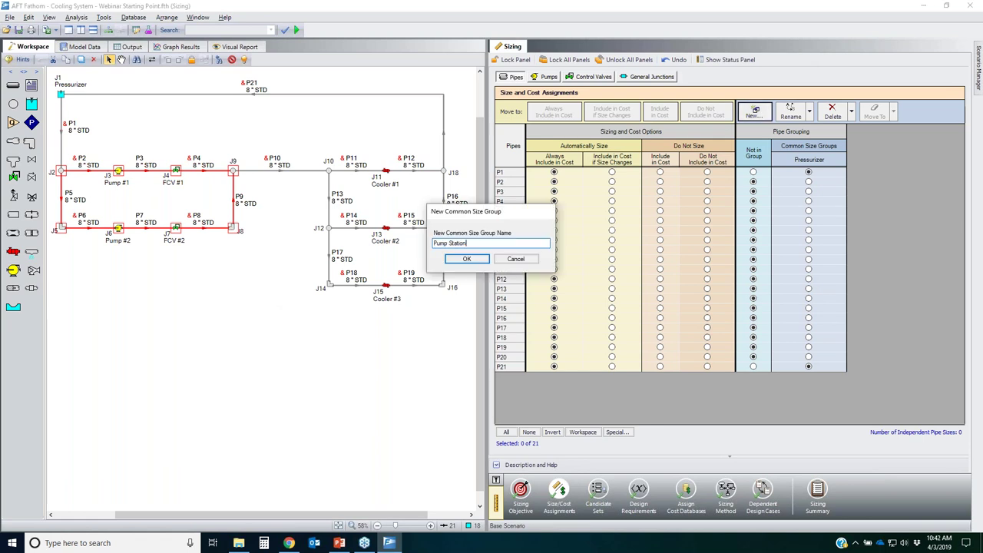
{"action": "key", "text": "Return"}
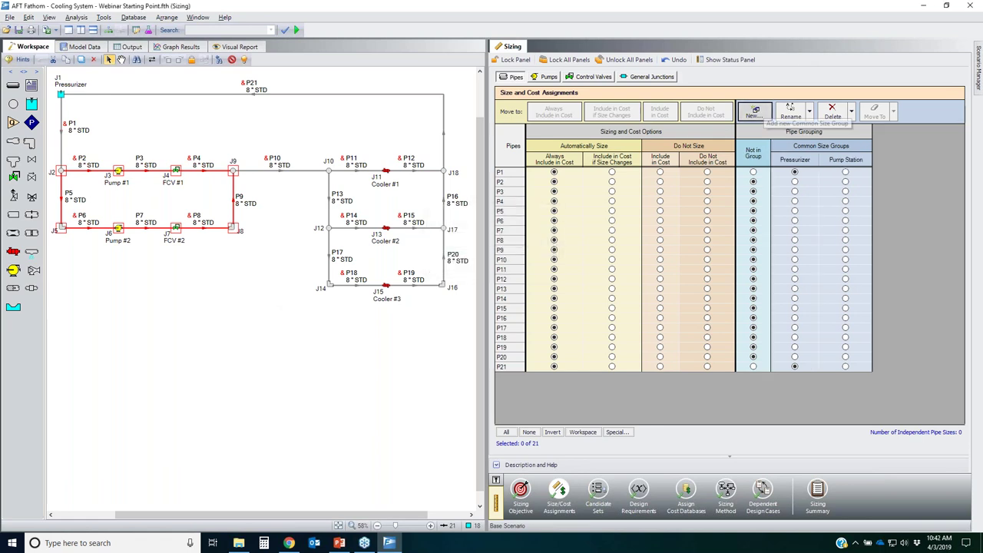
- Move pipes P2–P9 into Pump Station, then box-select the three coolers and their branch pipes
{"action": "left_click", "coordinate": [583, 432]}
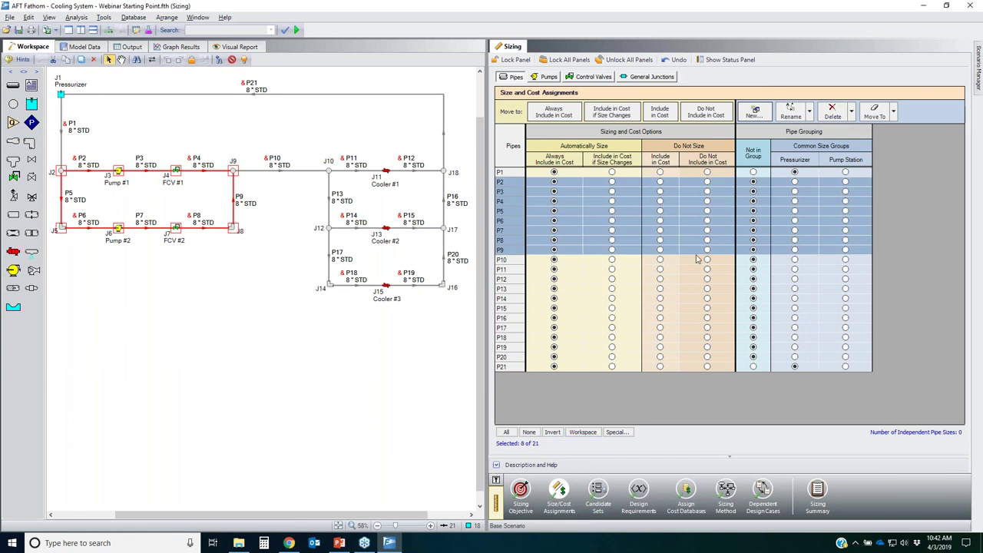
{"action": "left_click", "coordinate": [894, 113]}
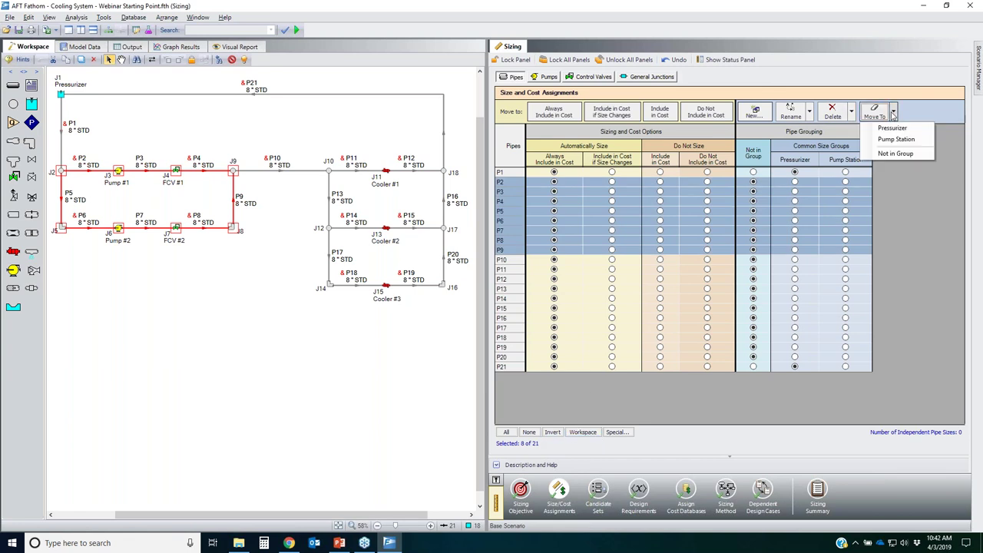
{"action": "left_click", "coordinate": [897, 139]}
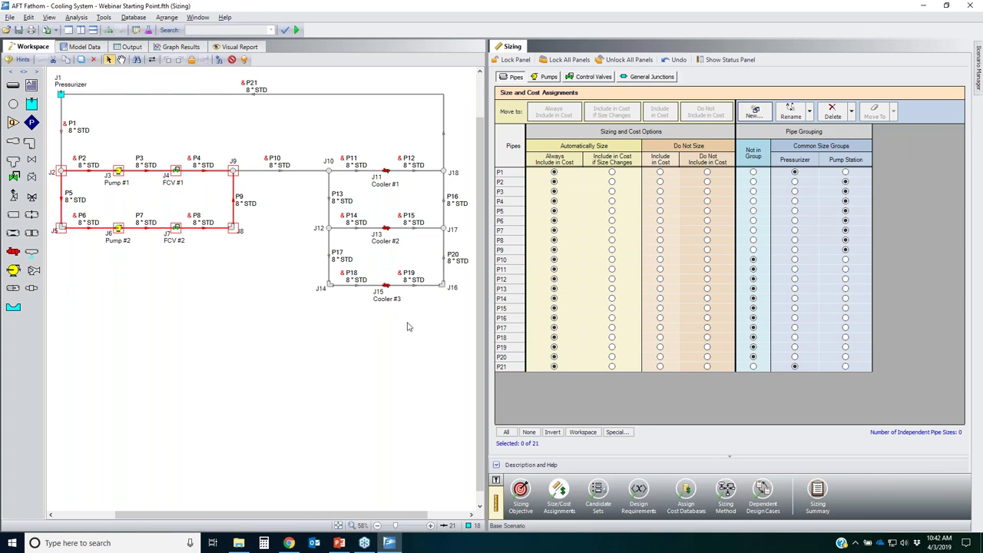
{"action": "left_click_drag", "start_coordinate": [421, 322], "coordinate": [348, 153]}
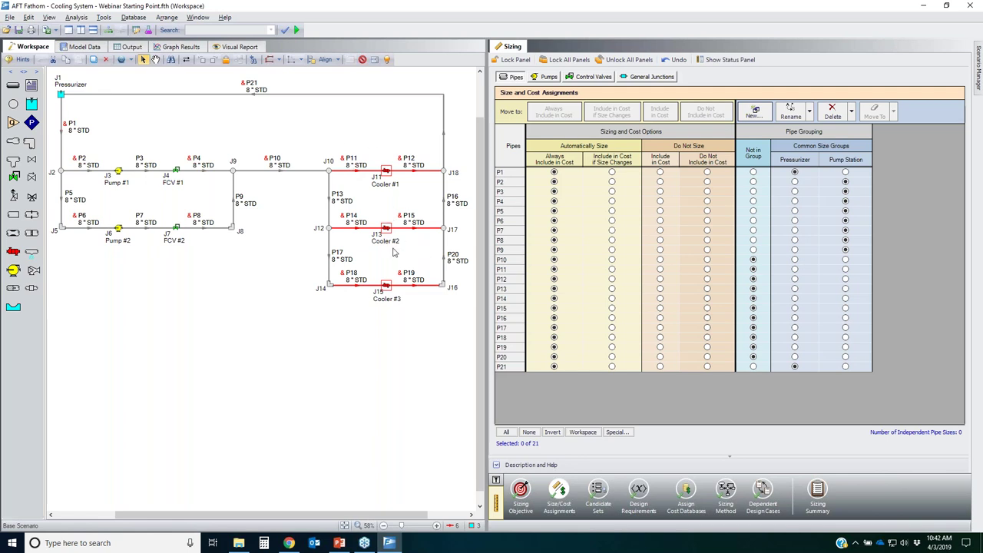
- Create a new common size group named Cooler Piping
{"action": "left_click", "coordinate": [522, 213]}
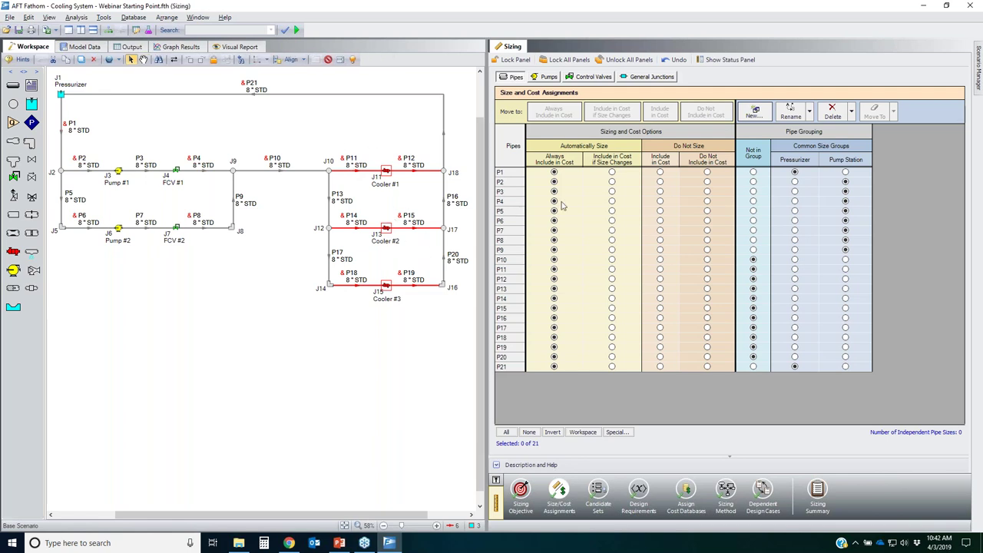
{"action": "left_click", "coordinate": [754, 114]}
{"action": "type", "text": "Cooler Piping"}
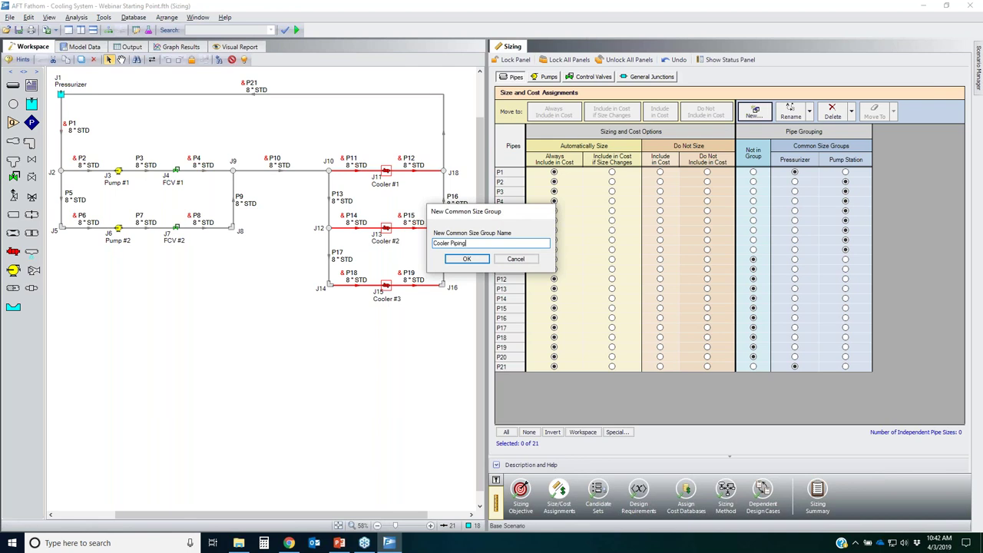
{"action": "key", "text": "Return"}
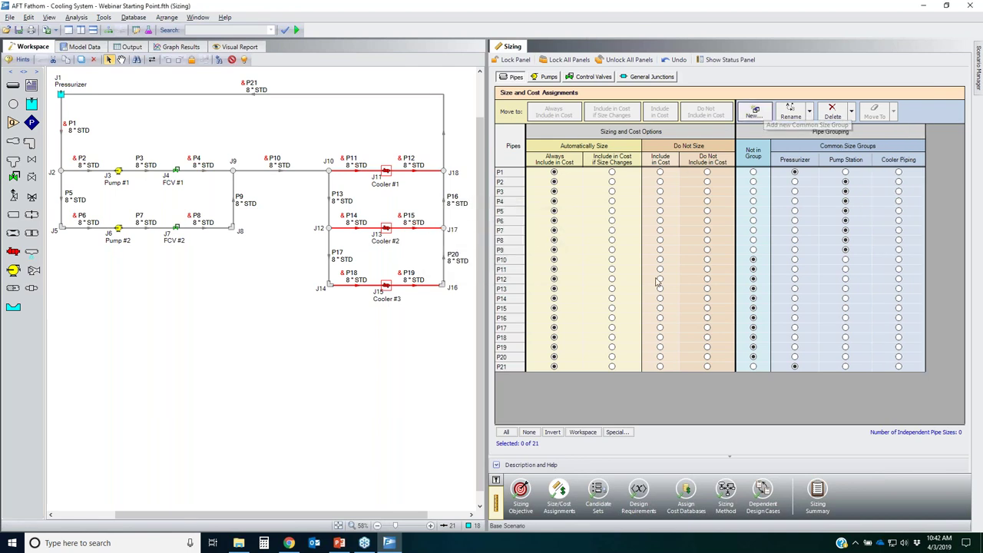
- Move pipes P11, P12, P14, P15, P18 and P19 into Cooler Piping
{"action": "left_click", "coordinate": [592, 435]}
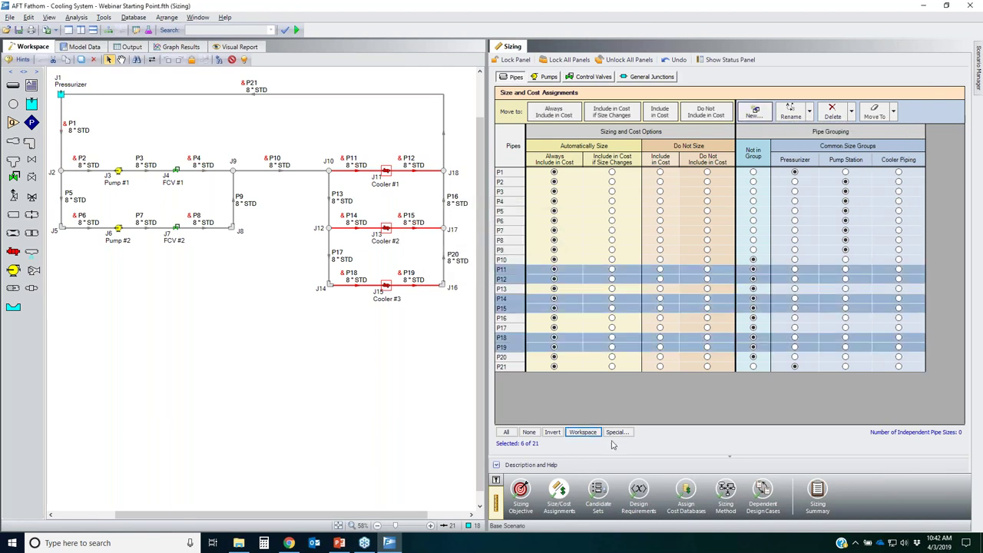
{"action": "left_click", "coordinate": [895, 112]}
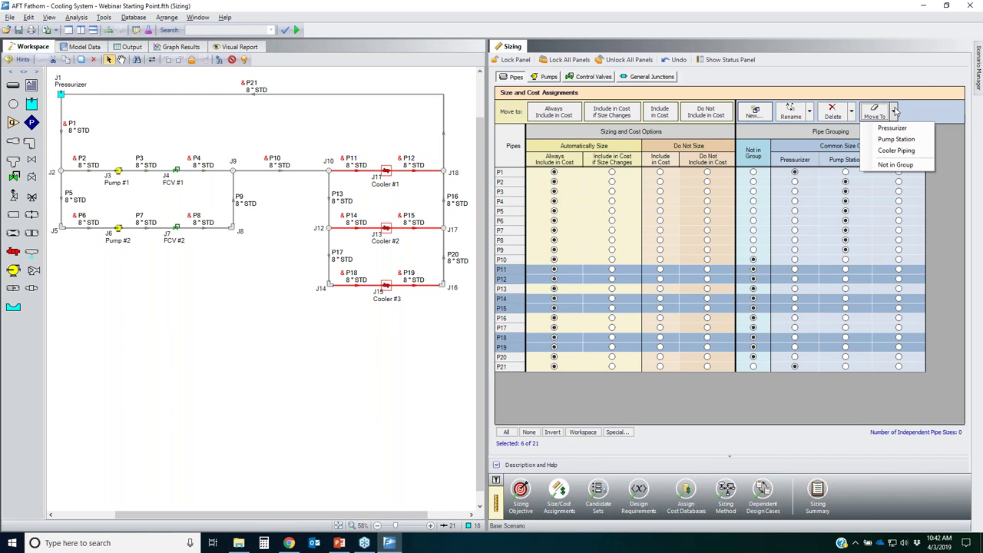
{"action": "left_click", "coordinate": [905, 155]}
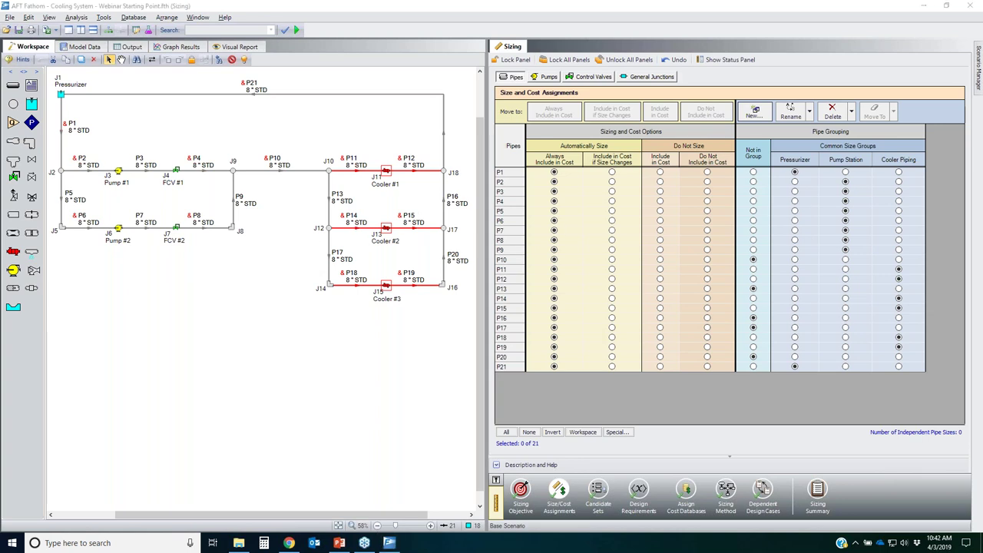
{"action": "mouse_move", "coordinate": [306, 188]}
{"action": "left_mouse_down"}
{"action": "mouse_move", "coordinate": [464, 194]}
{"action": "mouse_move", "coordinate": [432, 213]}
{"action": "left_mouse_up"}
{"action": "left_click_drag", "start_coordinate": [369, 202], "coordinate": [315, 189]}
{"action": "mouse_move", "coordinate": [313, 247]}
{"action": "left_mouse_down"}
{"action": "mouse_move", "coordinate": [470, 253]}
{"action": "mouse_move", "coordinate": [300, 262]}
{"action": "mouse_move", "coordinate": [326, 246]}
{"action": "left_mouse_up"}
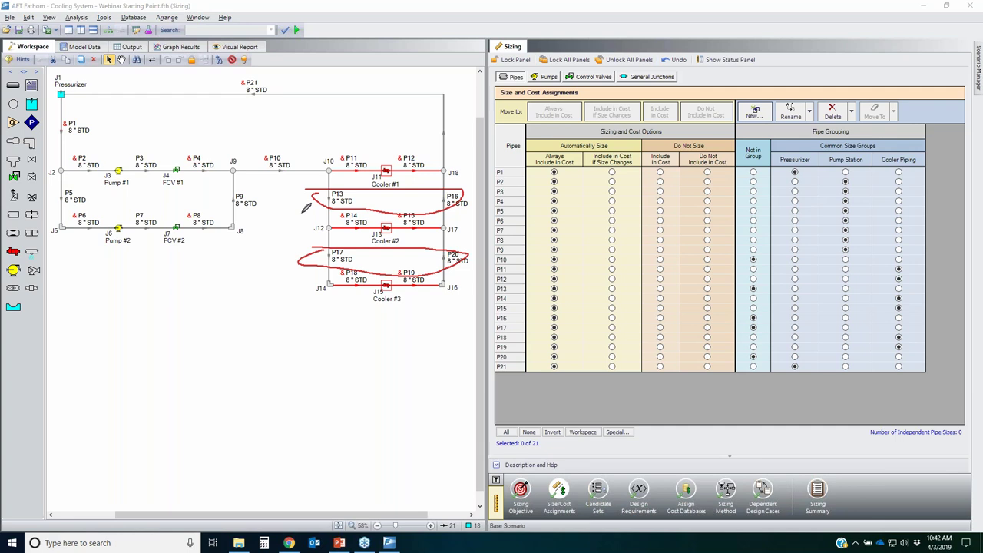
{"action": "mouse_move", "coordinate": [338, 183]}
{"action": "left_mouse_down"}
{"action": "mouse_move", "coordinate": [322, 210]}
{"action": "mouse_move", "coordinate": [364, 199]}
{"action": "mouse_move", "coordinate": [314, 187]}
{"action": "mouse_move", "coordinate": [361, 191]}
{"action": "left_mouse_up"}
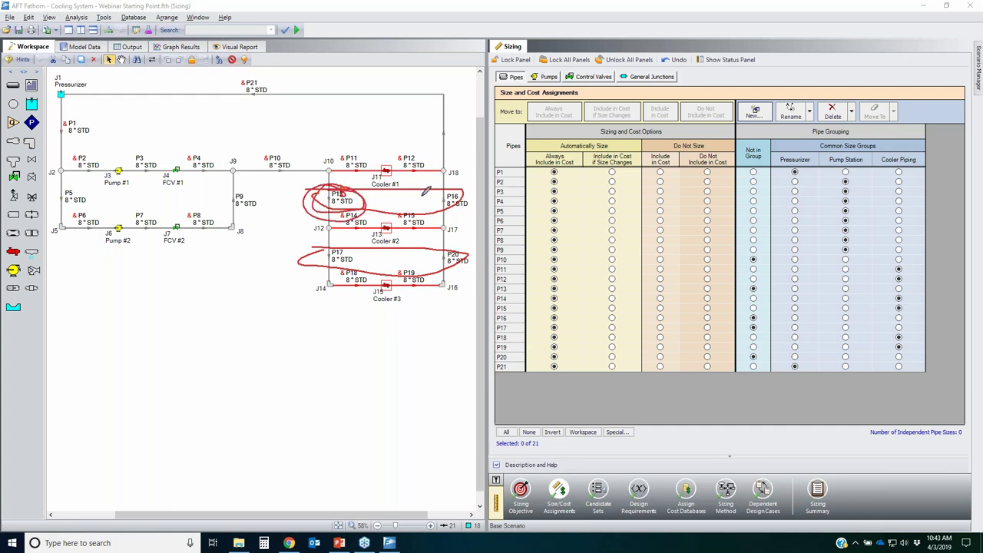
{"action": "left_click_drag", "start_coordinate": [430, 205], "coordinate": [455, 187]}
{"action": "mouse_move", "coordinate": [339, 248]}
{"action": "left_mouse_down"}
{"action": "mouse_move", "coordinate": [300, 249]}
{"action": "mouse_move", "coordinate": [435, 267]}
{"action": "mouse_move", "coordinate": [448, 258]}
{"action": "mouse_move", "coordinate": [304, 244]}
{"action": "mouse_move", "coordinate": [359, 281]}
{"action": "left_mouse_up"}
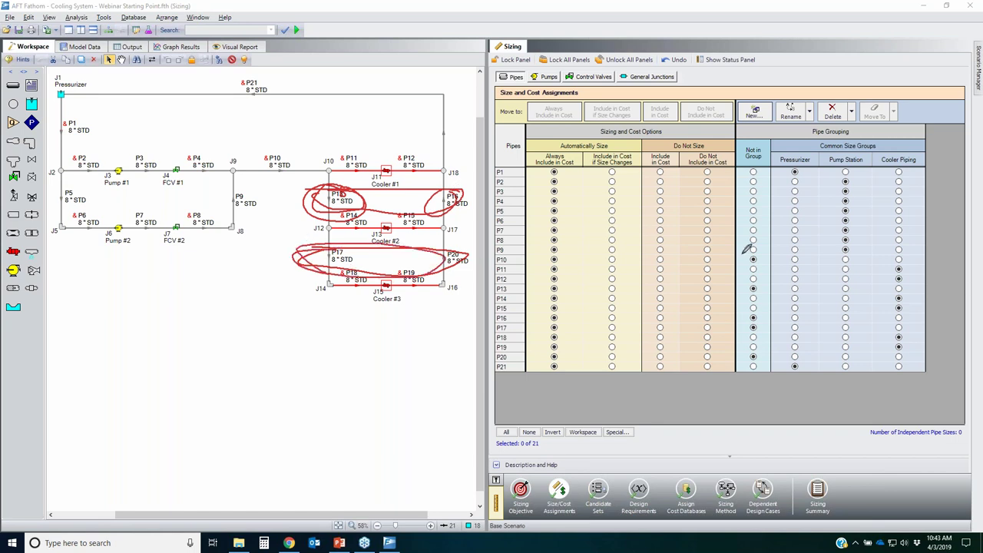
{"action": "key", "text": "Escape"}
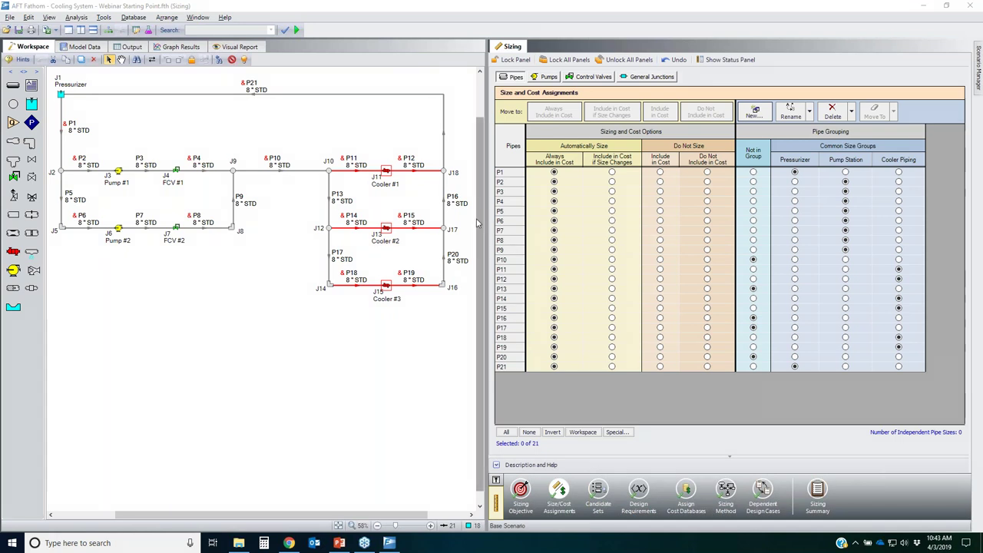
{"action": "left_click", "coordinate": [305, 193]}
- Create a Cooler Headers 1 group and move pipes P13 and P16 into it
{"action": "left_click_drag", "start_coordinate": [306, 192], "coordinate": [295, 190]}
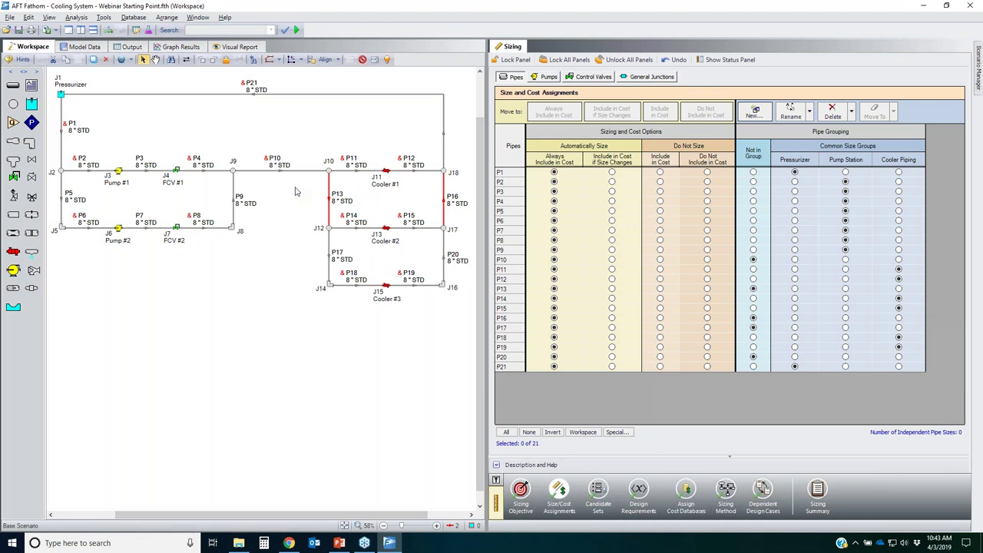
{"action": "left_click", "coordinate": [494, 167]}
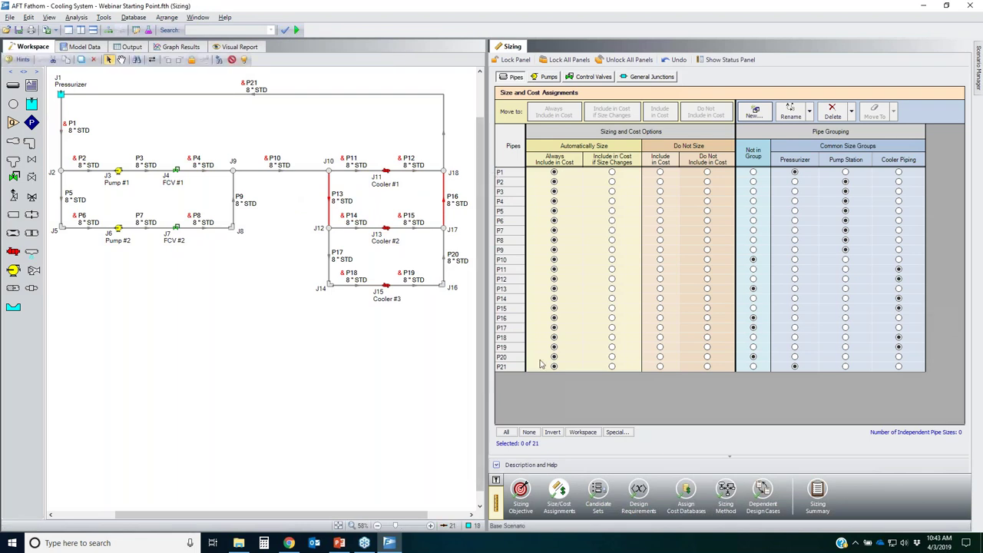
{"action": "left_click", "coordinate": [757, 113]}
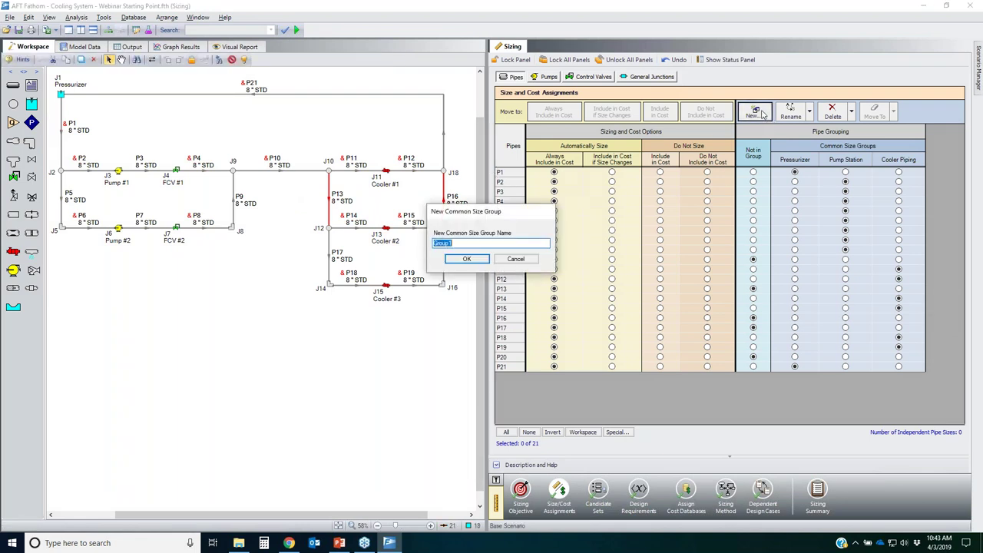
{"action": "type", "text": "Cooler Headers"}
{"action": "key", "text": "Return"}
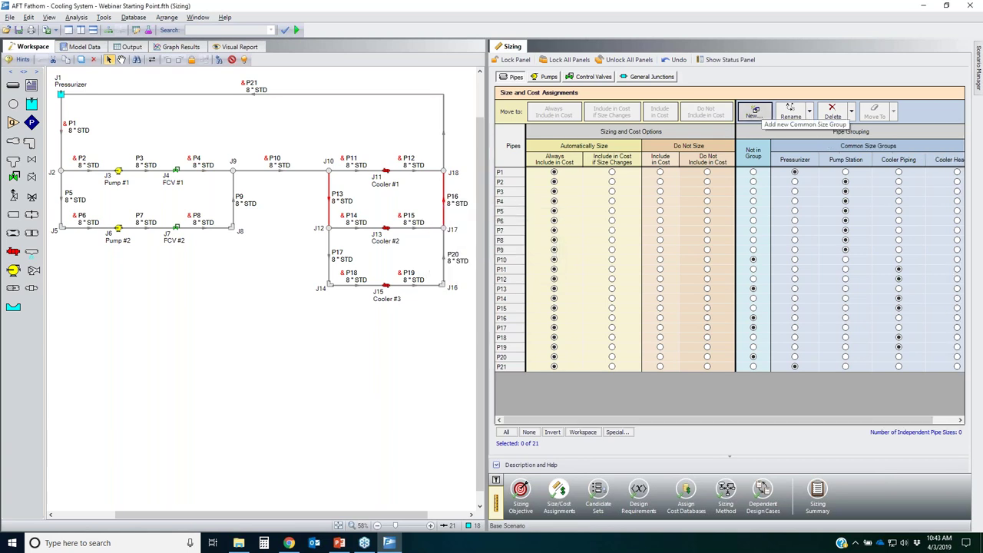
{"action": "left_click", "coordinate": [583, 432]}
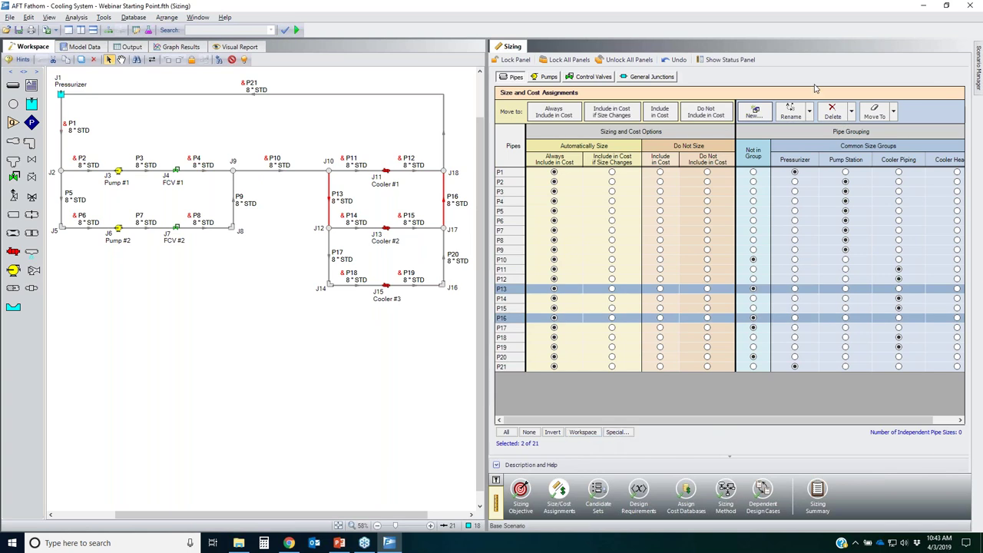
{"action": "left_click", "coordinate": [894, 111]}
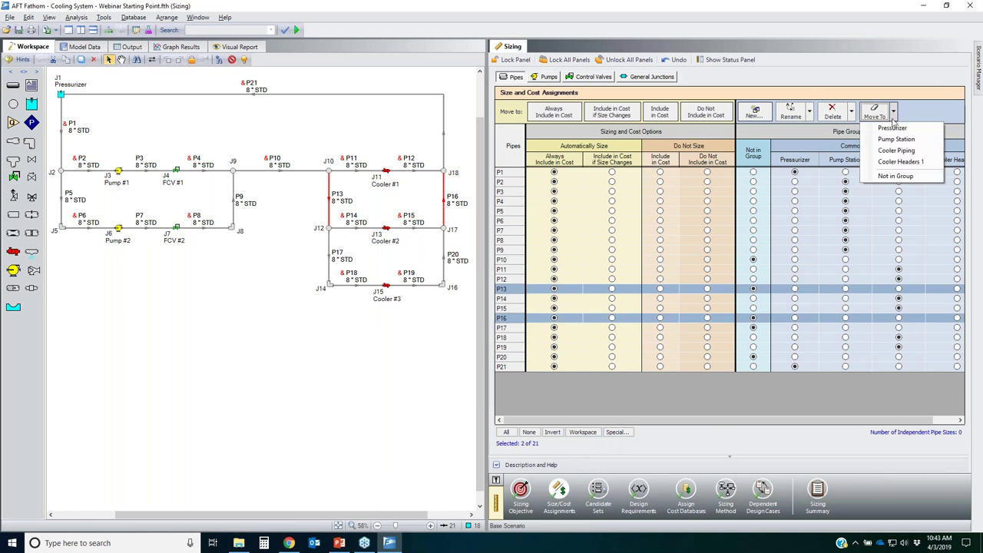
{"action": "left_click", "coordinate": [895, 162]}
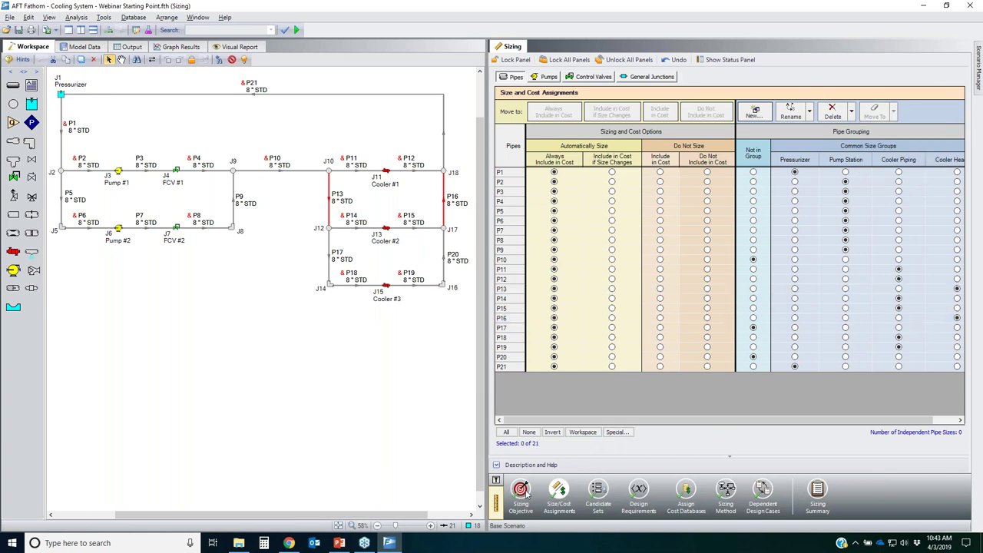
- Create a Cooler Headers 2 group and move pipes P17 and P20 into it
{"action": "left_click_drag", "start_coordinate": [460, 273], "coordinate": [268, 268]}
{"action": "left_click", "coordinate": [756, 111]}
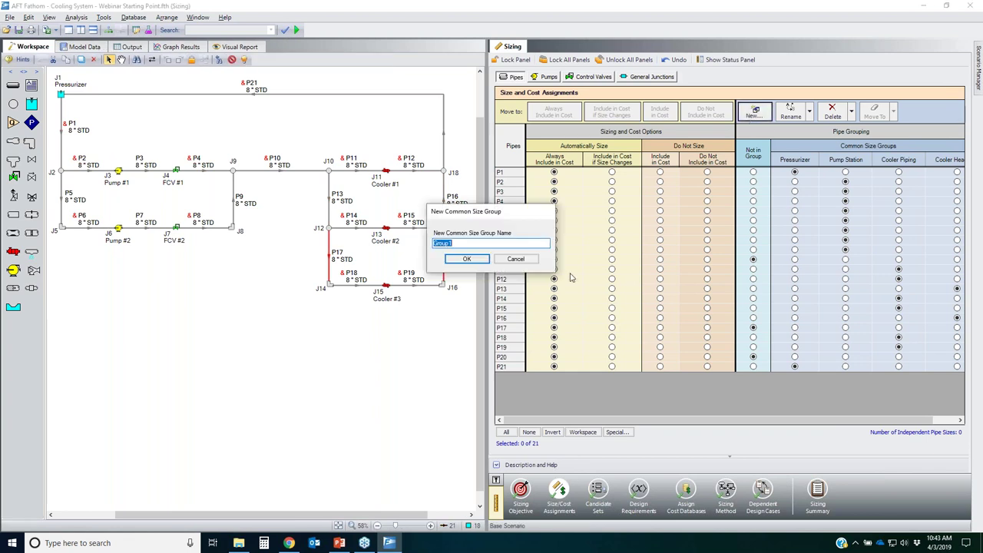
{"action": "type", "text": "Cooler Headers 2"}
{"action": "key", "text": "Return"}
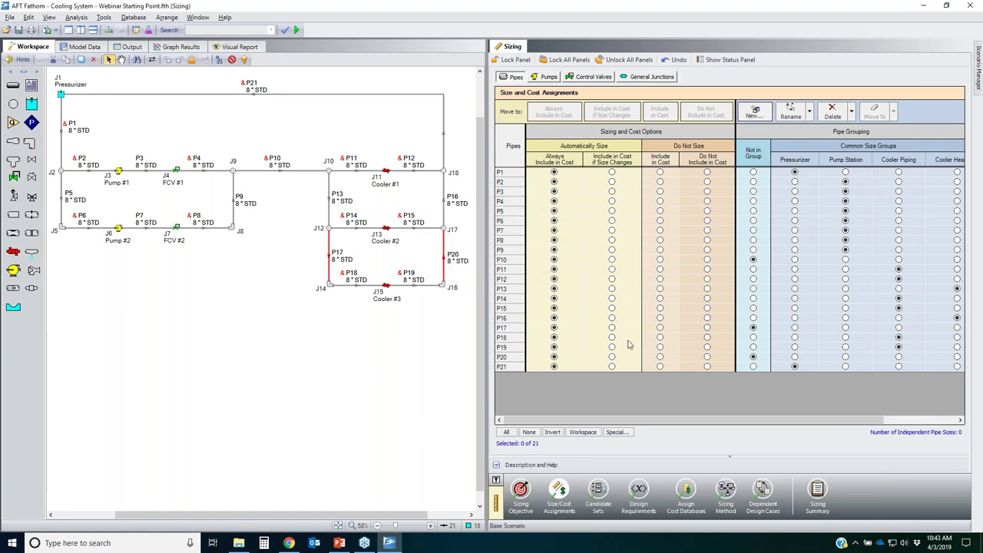
{"action": "scroll", "coordinate": [657, 421], "scroll_direction": "right", "scroll_amount": 1}
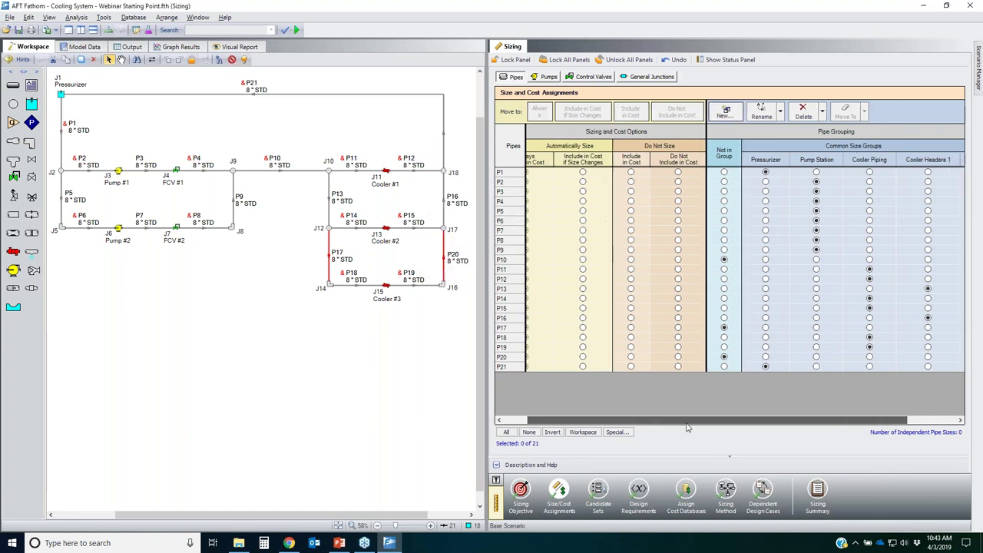
{"action": "left_click", "coordinate": [585, 432]}
{"action": "scroll", "coordinate": [715, 423], "scroll_direction": "right", "scroll_amount": 1}
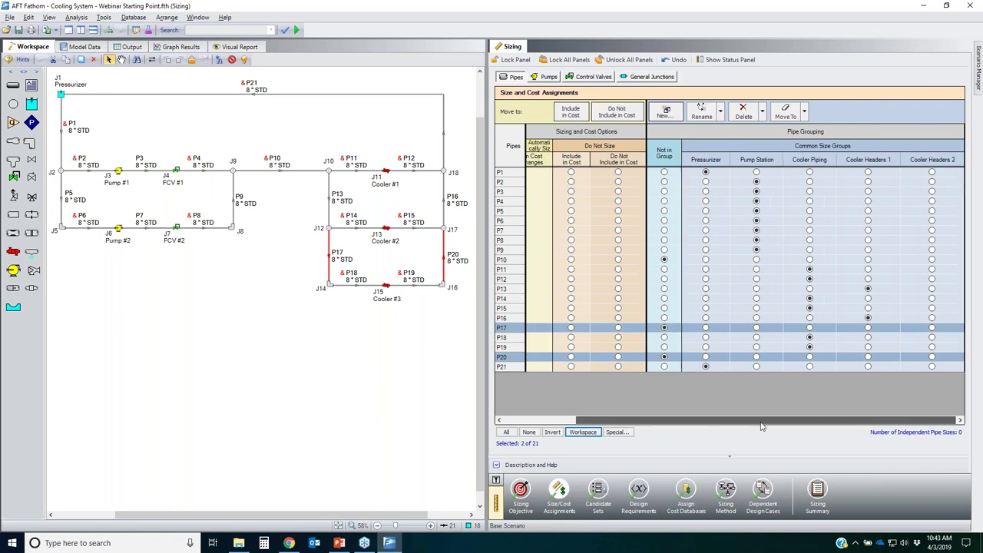
{"action": "left_click", "coordinate": [804, 112]}
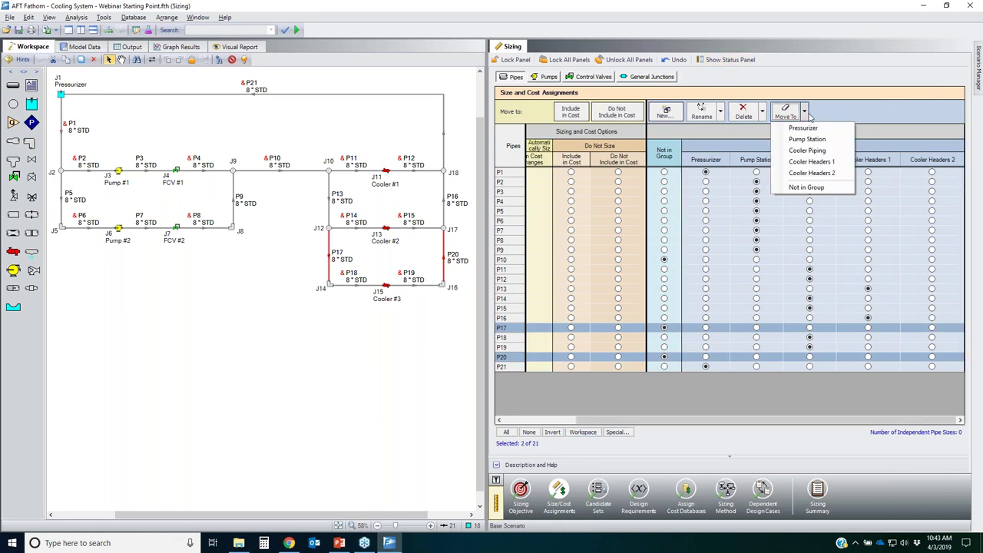
{"action": "left_click", "coordinate": [813, 173]}
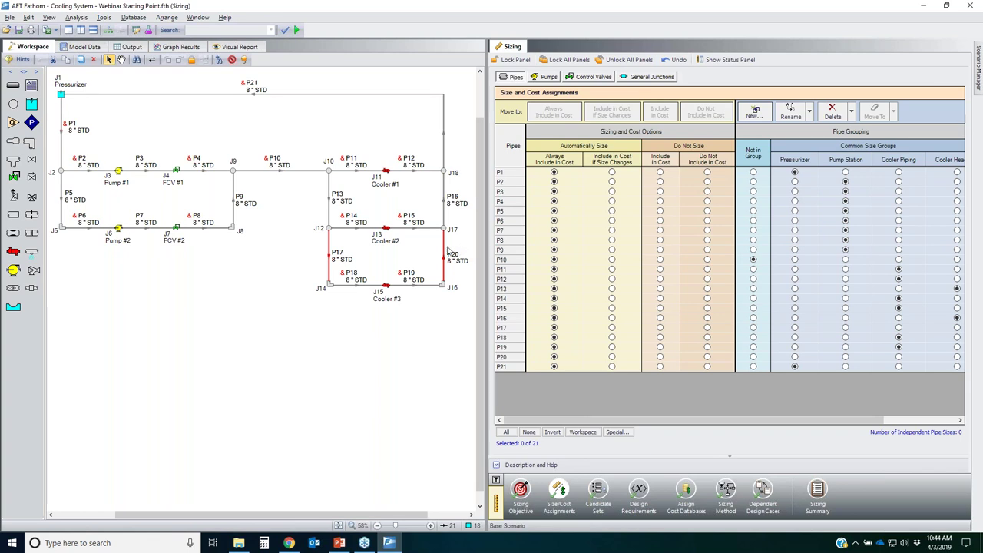
{"action": "left_click", "coordinate": [259, 144]}
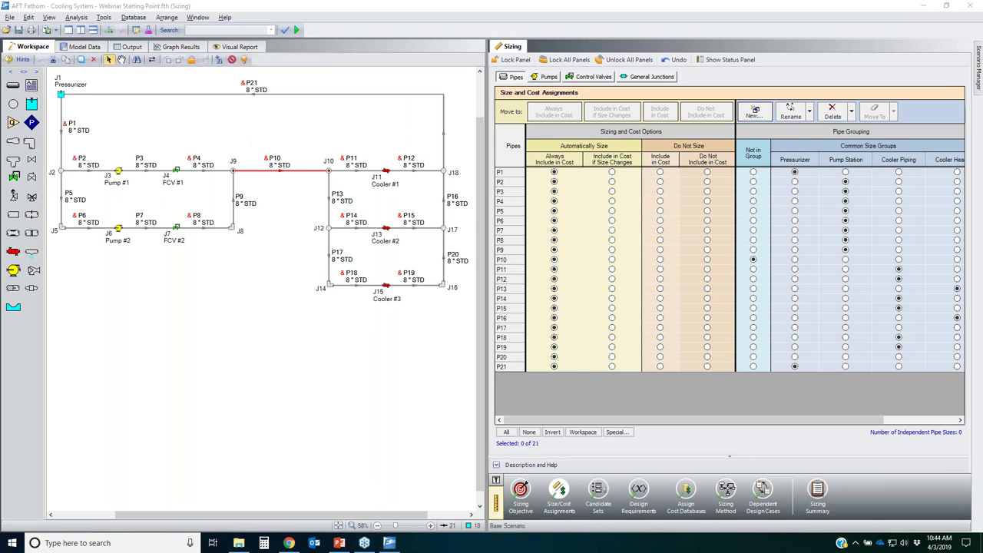
{"action": "mouse_move", "coordinate": [749, 260]}
{"action": "left_mouse_down"}
{"action": "mouse_move", "coordinate": [774, 255]}
{"action": "mouse_move", "coordinate": [746, 256]}
{"action": "left_mouse_up"}
{"action": "mouse_move", "coordinate": [497, 259]}
{"action": "left_mouse_down"}
{"action": "mouse_move", "coordinate": [566, 255]}
{"action": "mouse_move", "coordinate": [496, 256]}
{"action": "left_mouse_up"}
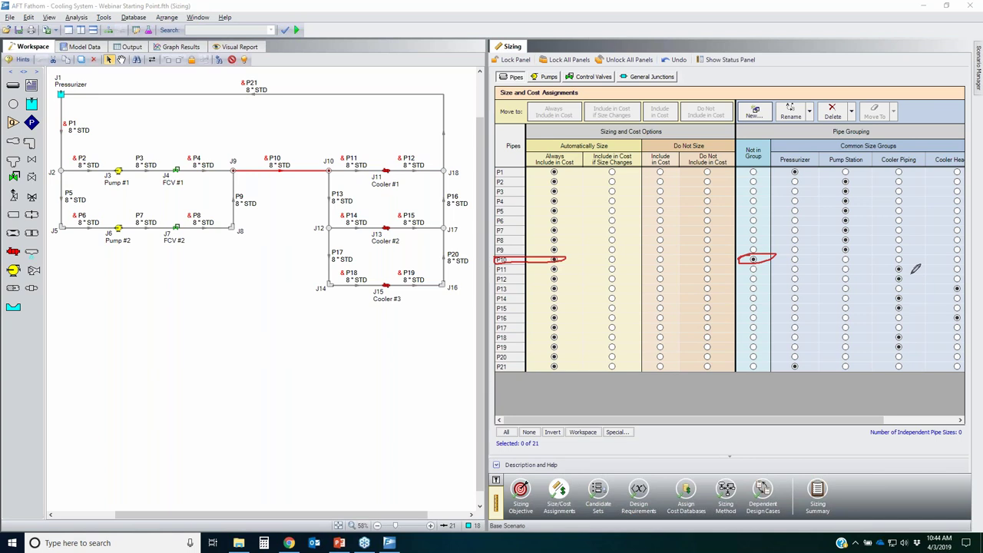
{"action": "key", "text": "Escape"}
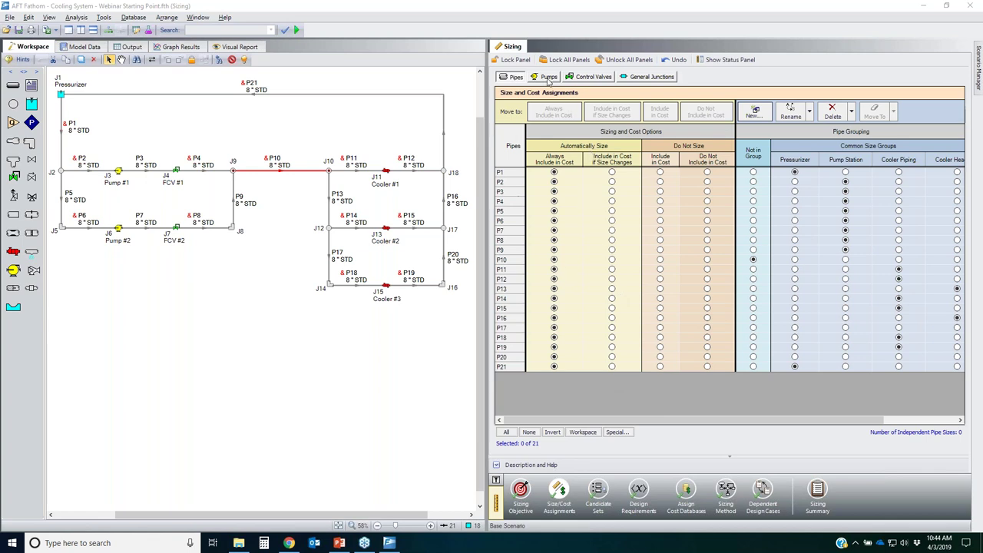
{"action": "left_click", "coordinate": [549, 78]}
{"action": "left_click", "coordinate": [567, 172]}
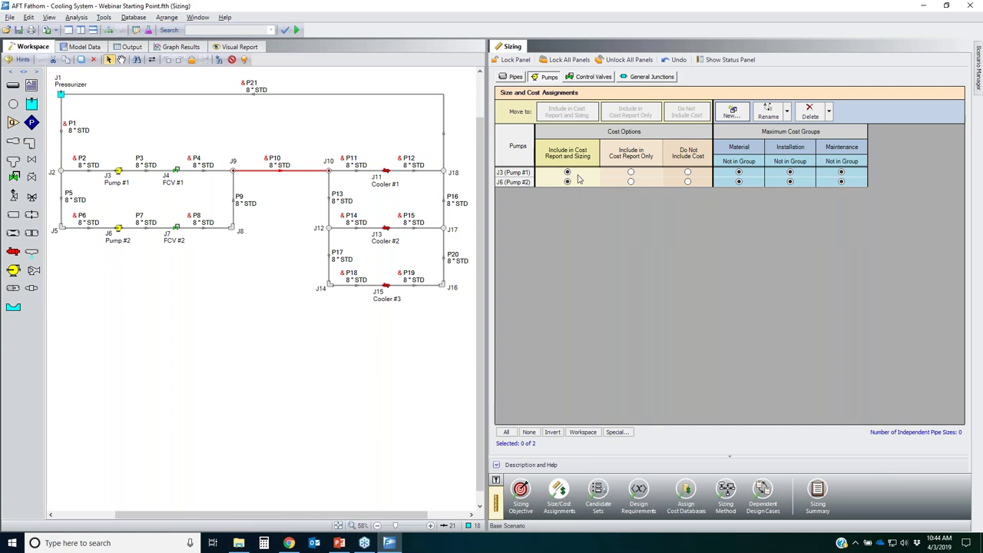
{"action": "left_click", "coordinate": [646, 77]}
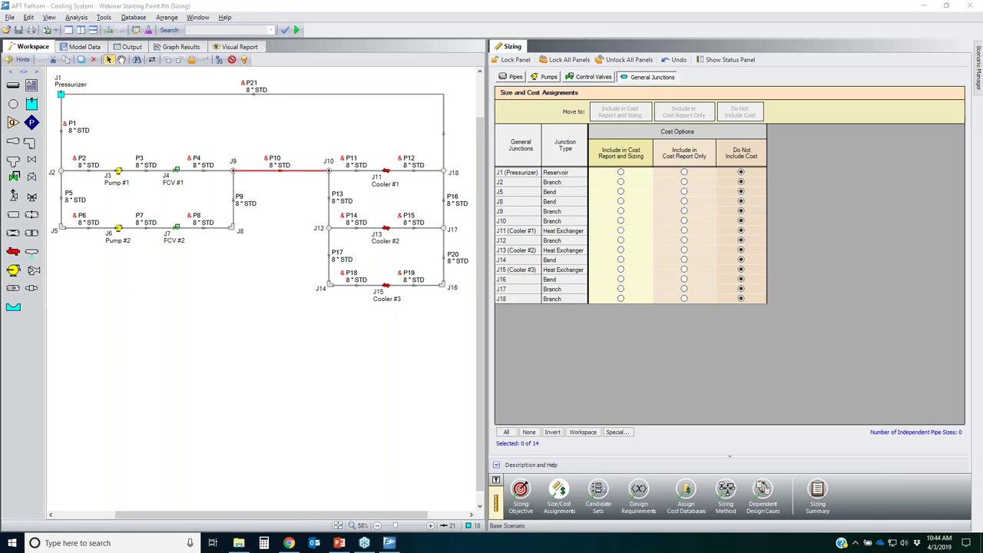
{"action": "left_click_drag", "start_coordinate": [329, 272], "coordinate": [342, 275]}
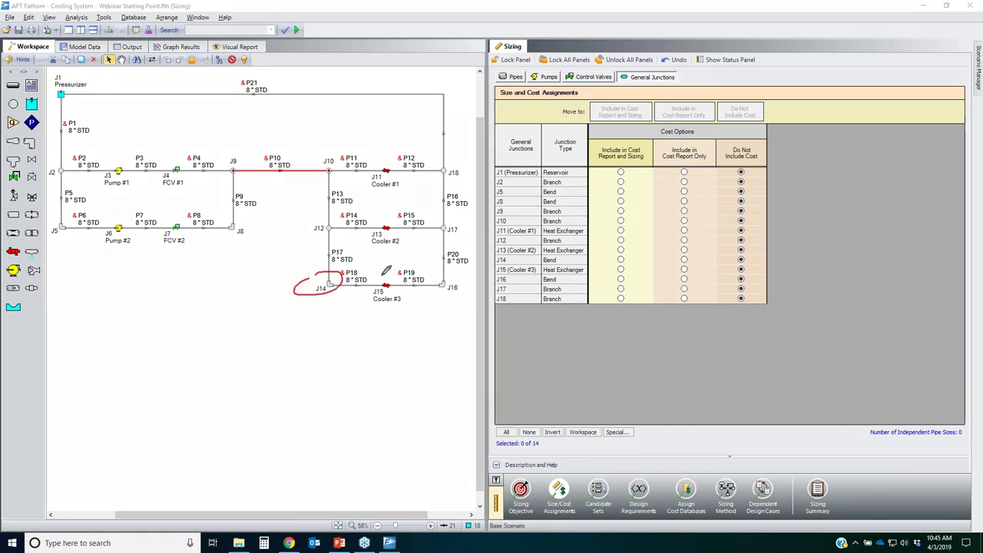
{"action": "mouse_move", "coordinate": [422, 274]}
{"action": "left_mouse_down"}
{"action": "mouse_move", "coordinate": [451, 271]}
{"action": "mouse_move", "coordinate": [432, 292]}
{"action": "left_mouse_up"}
{"action": "left_click_drag", "start_coordinate": [80, 223], "coordinate": [53, 221]}
{"action": "mouse_move", "coordinate": [219, 215]}
{"action": "left_mouse_down"}
{"action": "mouse_move", "coordinate": [253, 242]}
{"action": "mouse_move", "coordinate": [244, 214]}
{"action": "left_mouse_up"}
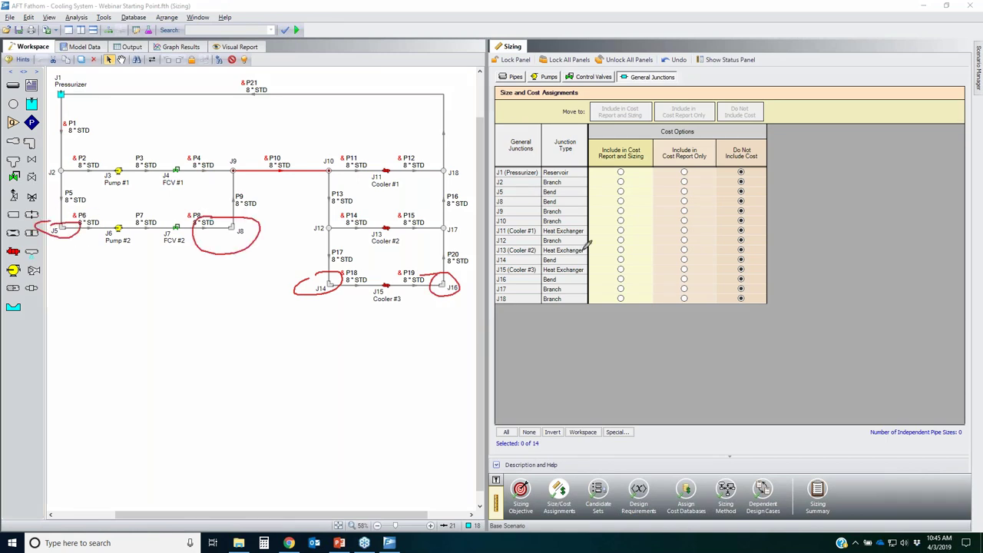
{"action": "key", "text": "Escape"}
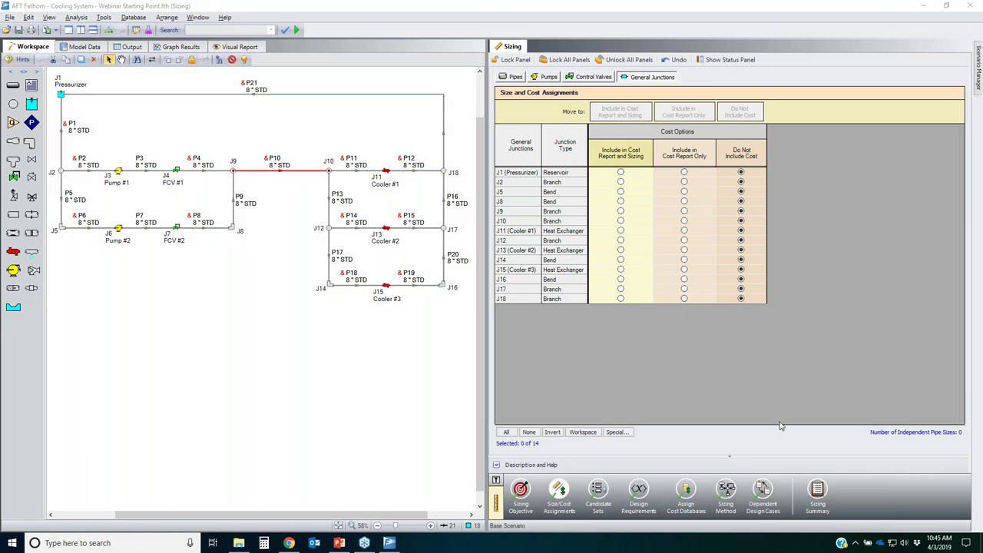
{"action": "key", "text": "ctrl+2"}
{"action": "mouse_move", "coordinate": [616, 430]}
{"action": "left_mouse_down"}
{"action": "mouse_move", "coordinate": [654, 427]}
{"action": "mouse_move", "coordinate": [621, 419]}
{"action": "mouse_move", "coordinate": [630, 417]}
{"action": "left_mouse_up"}
{"action": "key", "text": "ctrl+1"}
- Select all Bend junctions (J5, J8, J14, J16) and include them in cost report and sizing
{"action": "left_click", "coordinate": [616, 432]}
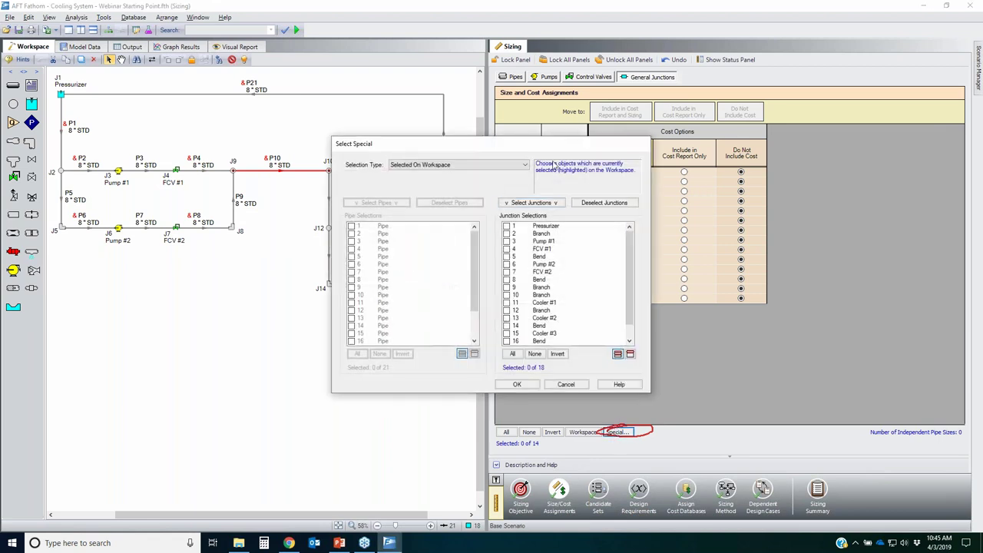
{"action": "left_click_drag", "start_coordinate": [566, 138], "coordinate": [378, 122]}
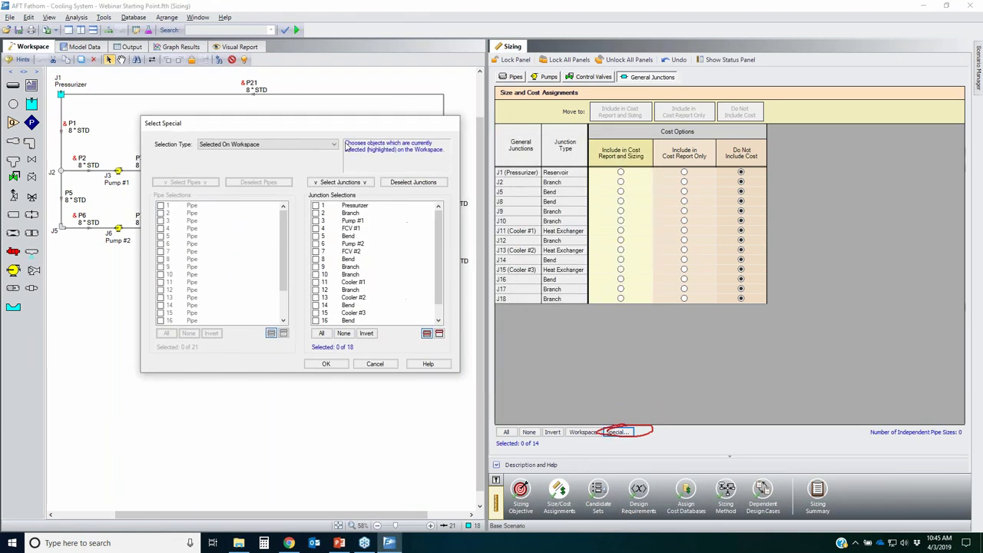
{"action": "left_click", "coordinate": [252, 144]}
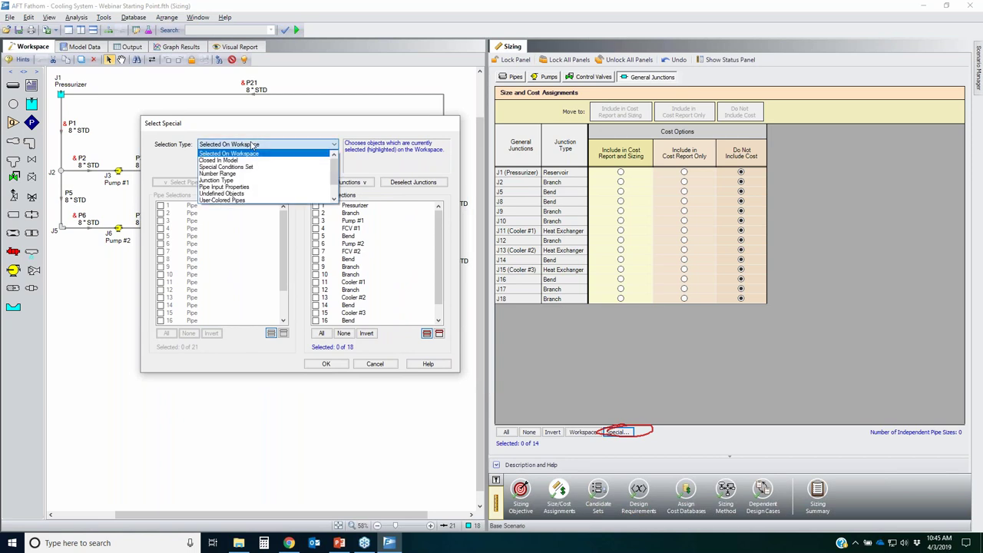
{"action": "left_click", "coordinate": [224, 180]}
{"action": "left_click", "coordinate": [243, 158]}
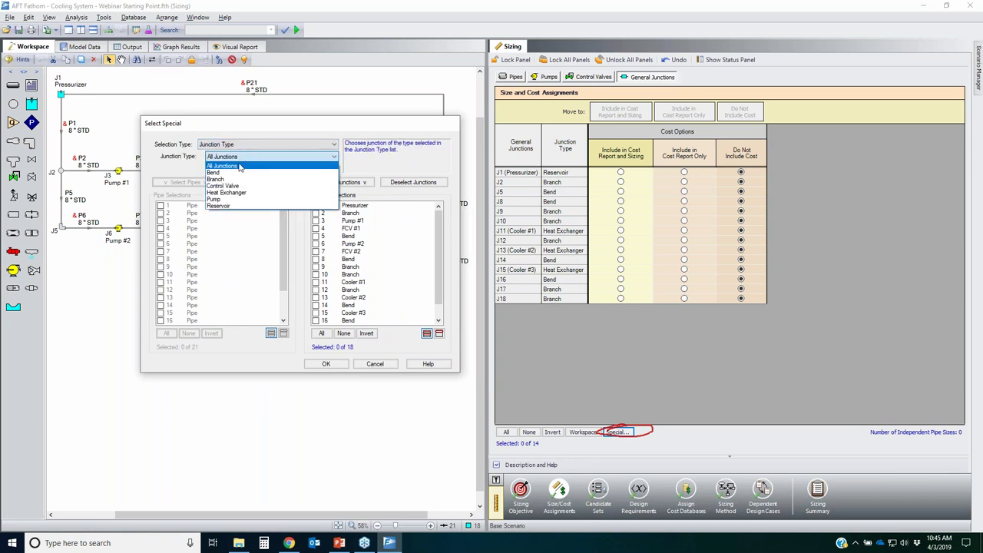
{"action": "left_click", "coordinate": [234, 172]}
{"action": "left_click", "coordinate": [340, 182]}
{"action": "left_click", "coordinate": [336, 365]}
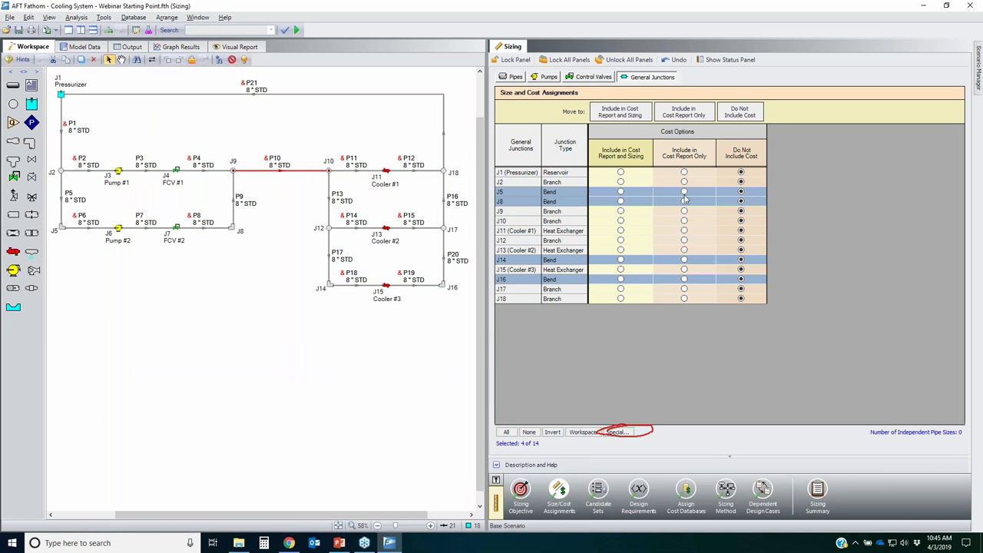
{"action": "left_click", "coordinate": [628, 114]}
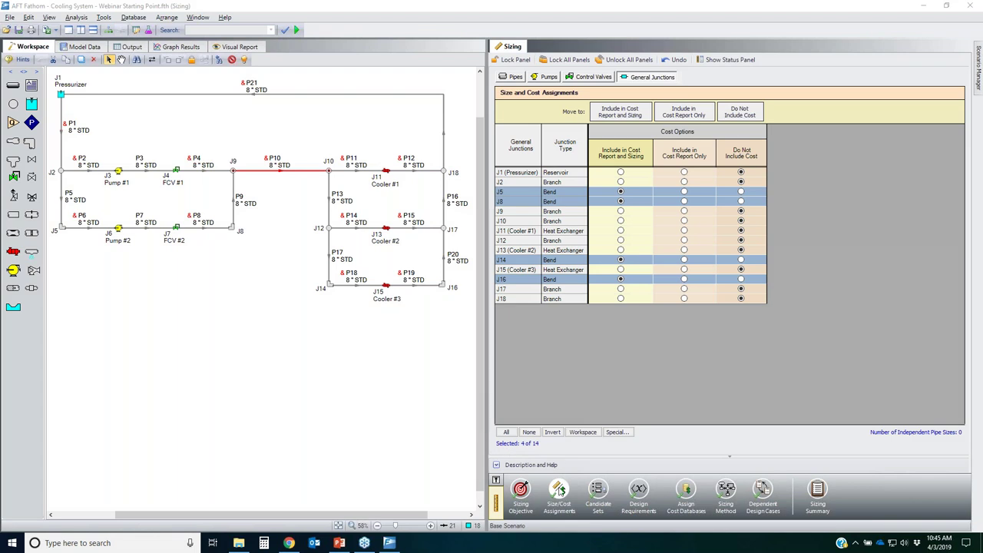
- Save the model, lock the size/cost assignments, and return to the Pipes table
{"action": "left_click", "coordinate": [19, 30]}
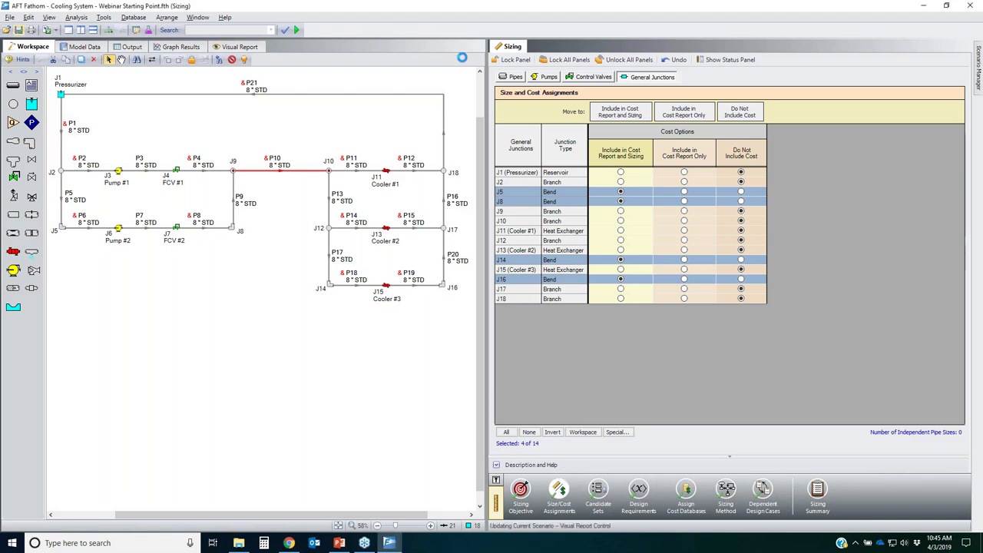
{"action": "left_click", "coordinate": [514, 59]}
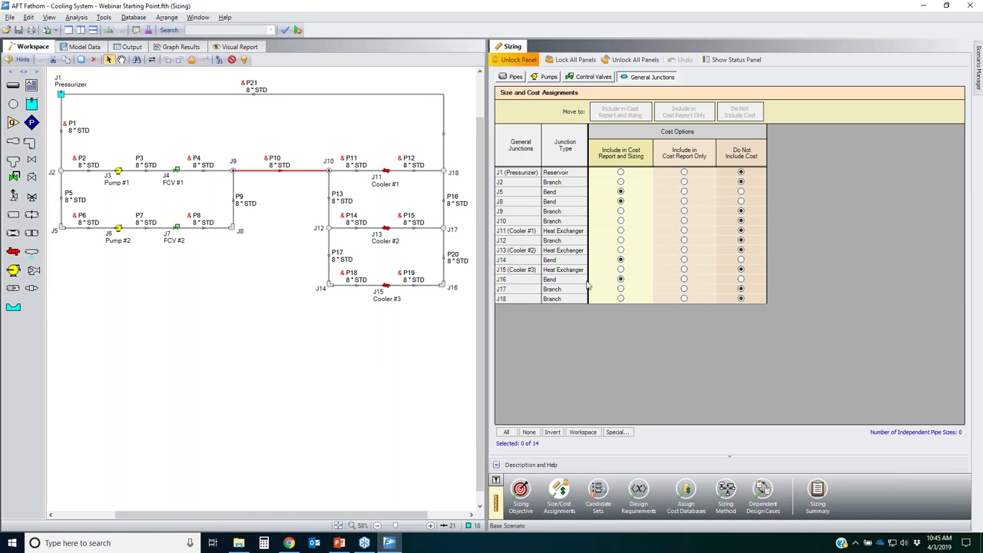
{"action": "left_click", "coordinate": [510, 77]}
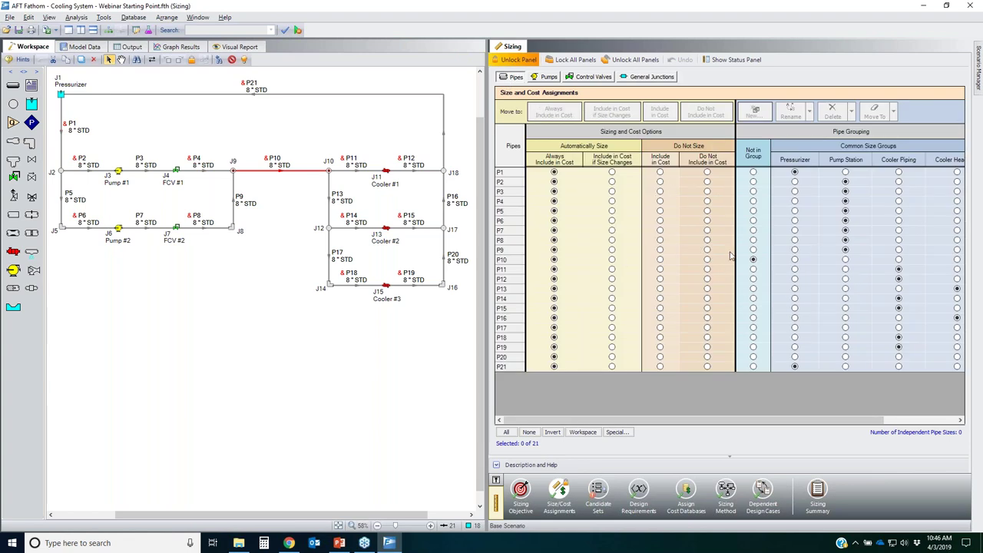
{"action": "scroll", "coordinate": [797, 270], "scroll_direction": "right", "scroll_amount": 3}
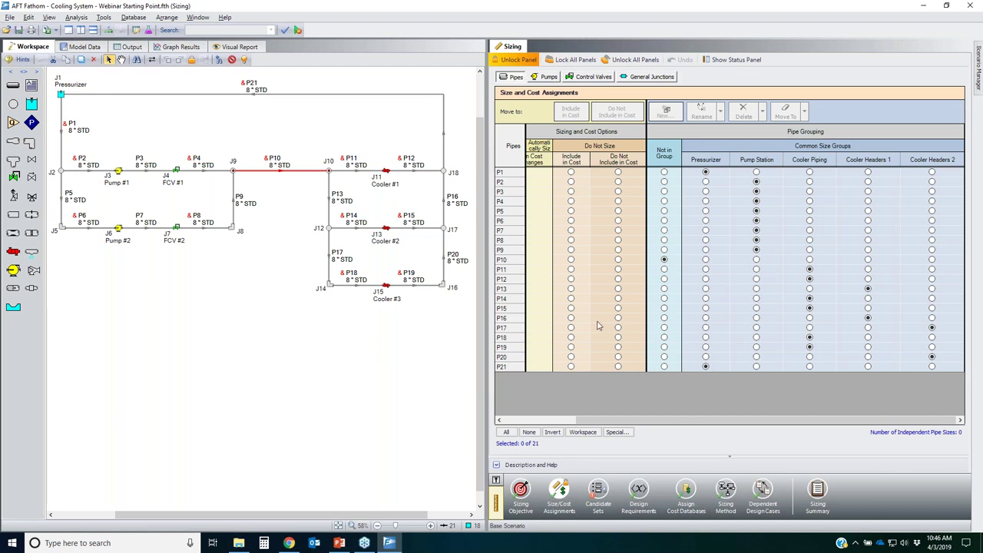
- Create a new candidate set named 'STD Steel Piping 1" - 36" for Webinar'
{"action": "left_click", "coordinate": [599, 496]}
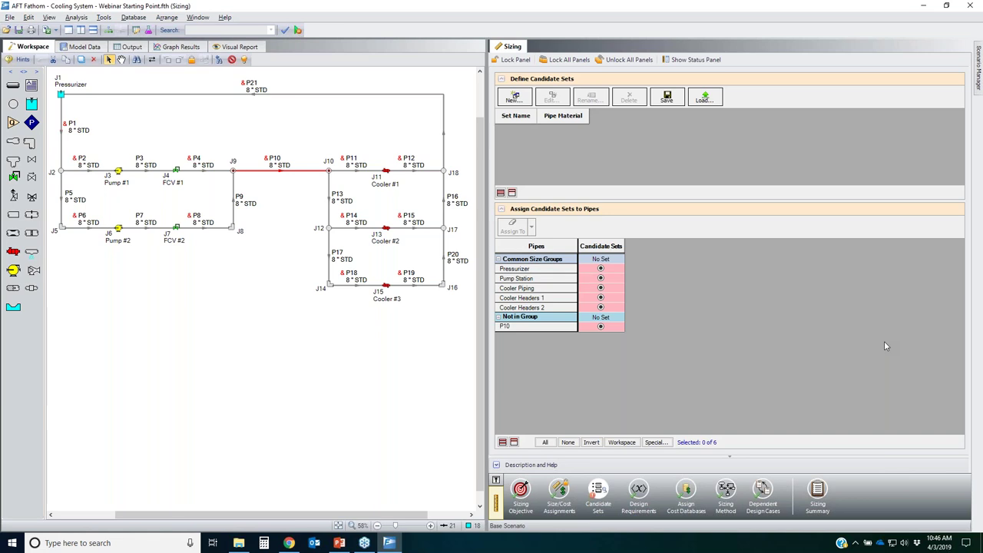
{"action": "left_click", "coordinate": [517, 98]}
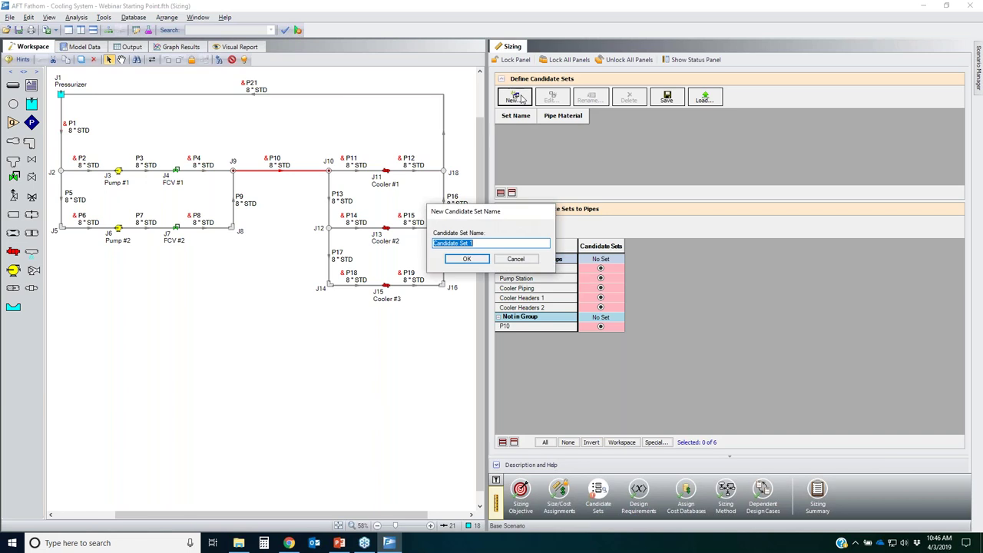
{"action": "type", "text": "STD Steel Piping 1\" - 36\" for Webinar"}
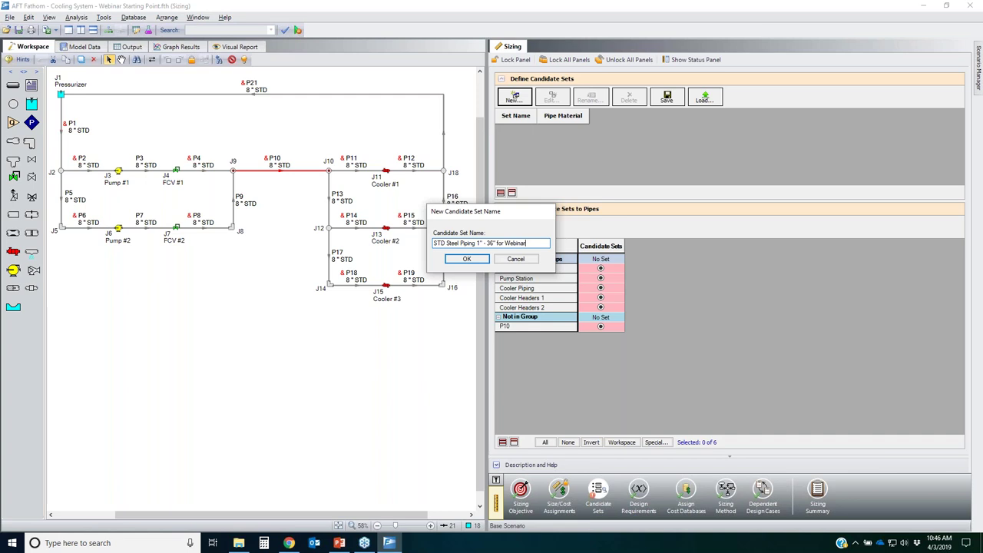
{"action": "key", "text": "Return"}
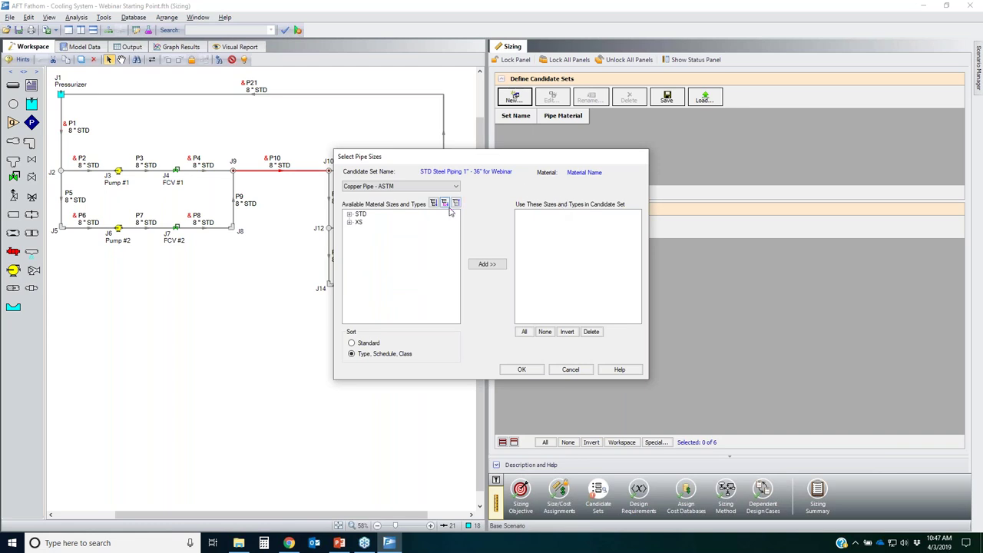
- Set the candidate set's pipe material to Steel - ANSI and pick the STD size type
{"action": "left_click", "coordinate": [423, 189]}
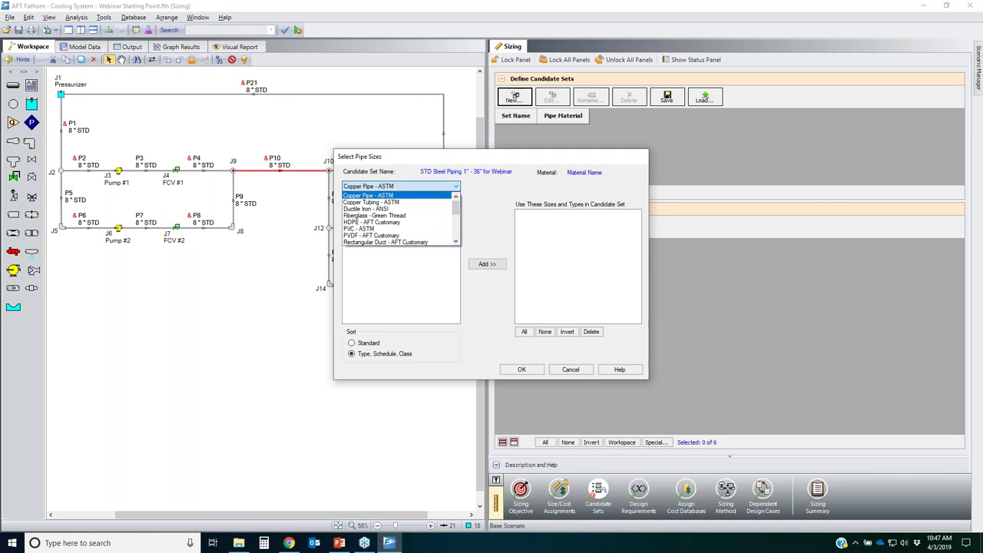
{"action": "key", "text": "Return"}
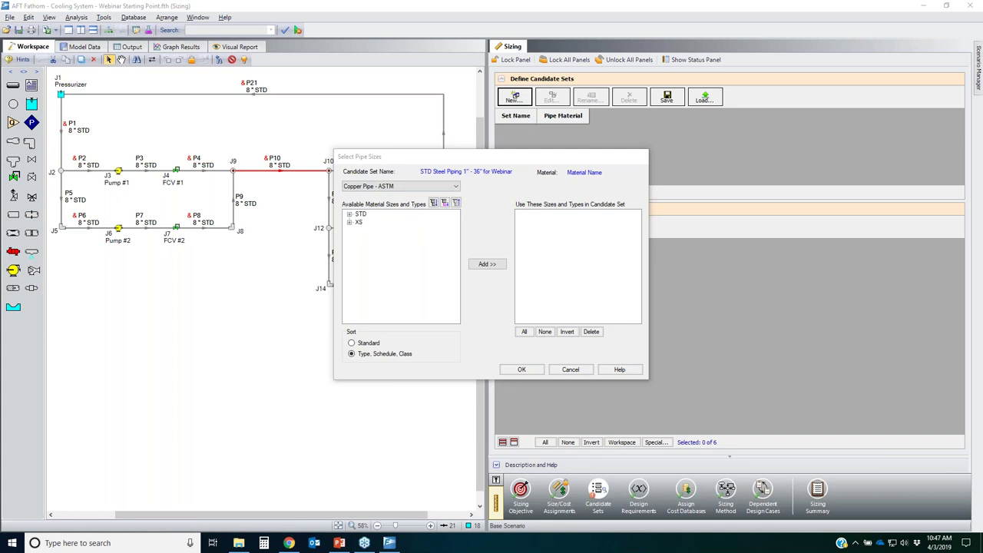
{"action": "left_click", "coordinate": [384, 187]}
{"action": "scroll", "coordinate": [381, 217], "scroll_direction": "down", "scroll_amount": 3}
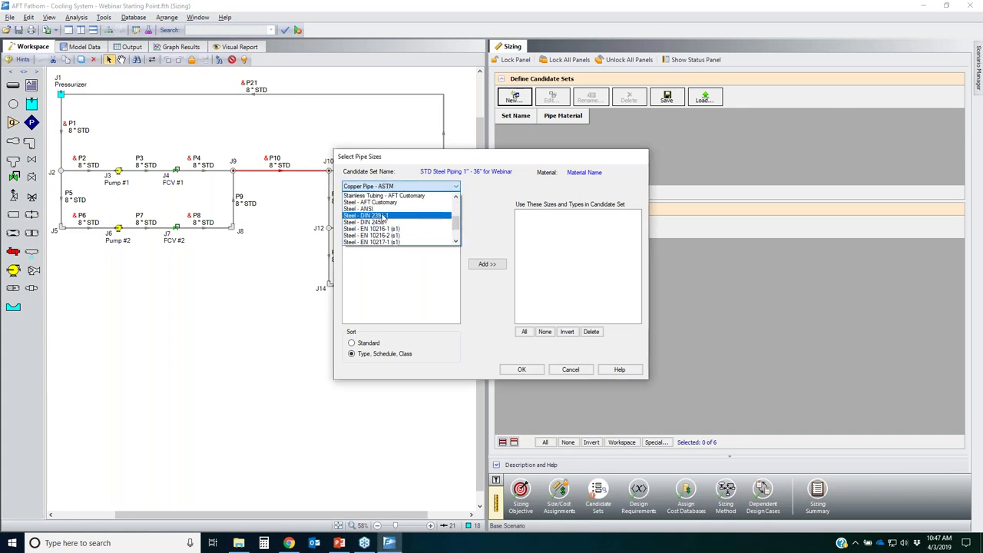
{"action": "left_click", "coordinate": [381, 210]}
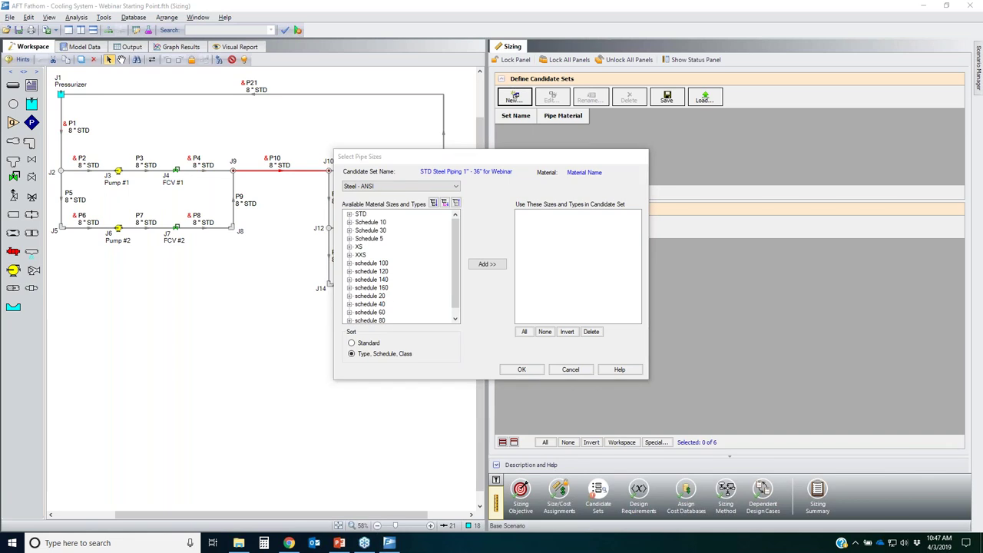
{"action": "mouse_move", "coordinate": [341, 357]}
{"action": "left_mouse_down"}
{"action": "mouse_move", "coordinate": [422, 355]}
{"action": "mouse_move", "coordinate": [320, 355]}
{"action": "mouse_move", "coordinate": [408, 350]}
{"action": "left_mouse_up"}
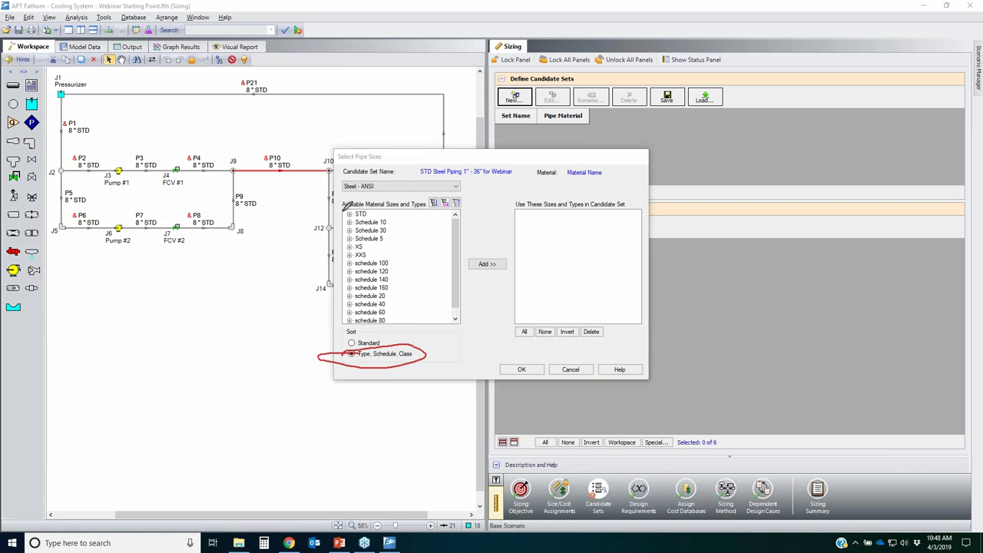
{"action": "mouse_move", "coordinate": [373, 206]}
{"action": "left_mouse_down"}
{"action": "mouse_move", "coordinate": [355, 221]}
{"action": "mouse_move", "coordinate": [337, 210]}
{"action": "mouse_move", "coordinate": [375, 209]}
{"action": "mouse_move", "coordinate": [345, 184]}
{"action": "left_mouse_up"}
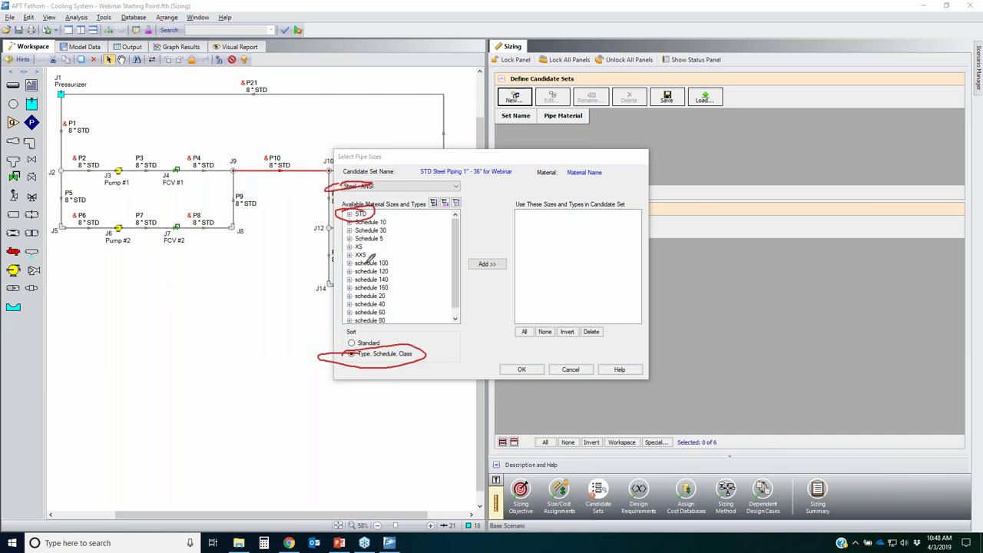
{"action": "left_click_drag", "start_coordinate": [396, 238], "coordinate": [347, 316]}
{"action": "left_click_drag", "start_coordinate": [343, 245], "coordinate": [405, 338]}
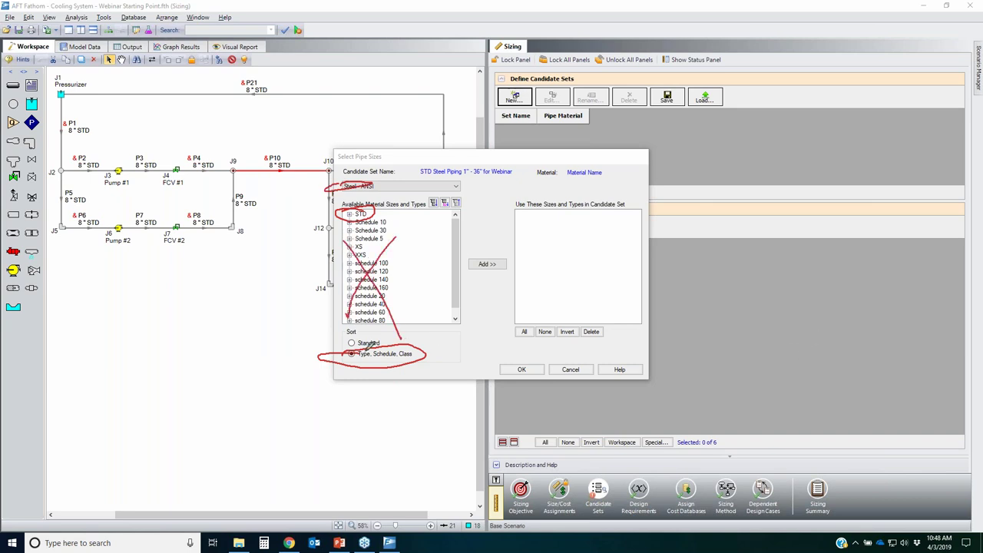
{"action": "mouse_move", "coordinate": [412, 343]}
{"action": "left_mouse_down"}
{"action": "mouse_move", "coordinate": [361, 348]}
{"action": "mouse_move", "coordinate": [377, 363]}
{"action": "mouse_move", "coordinate": [411, 346]}
{"action": "left_mouse_up"}
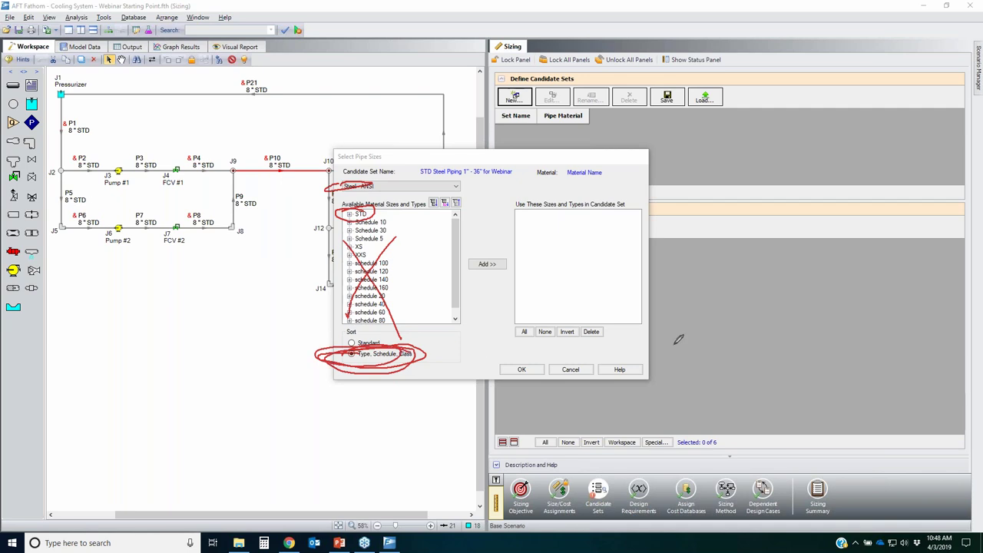
{"action": "key", "text": "Escape"}
{"action": "left_click", "coordinate": [360, 215]}
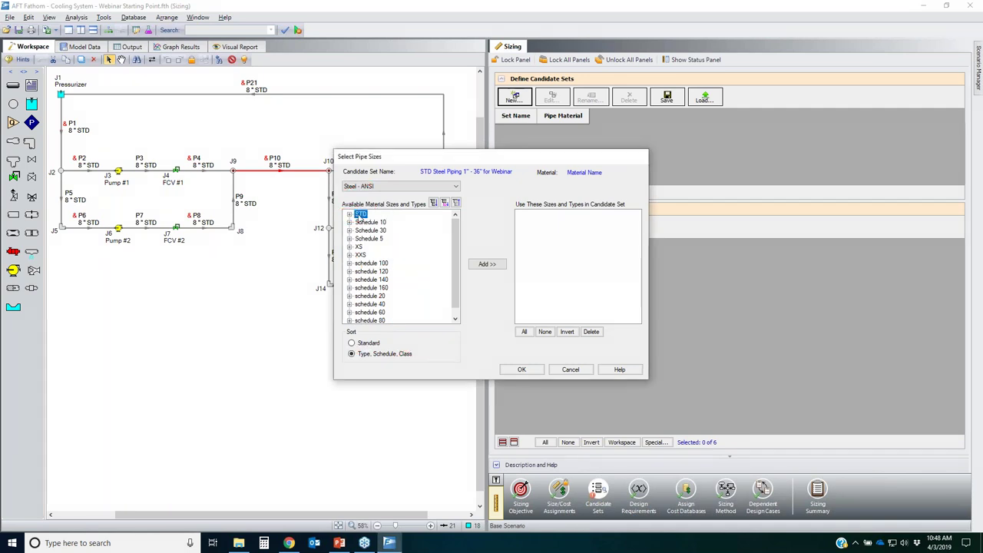
- Add all STD sizes, remove the 1/8–3/4 inch and 38–48 inch entries, and confirm
{"action": "double_click", "coordinate": [359, 215]}
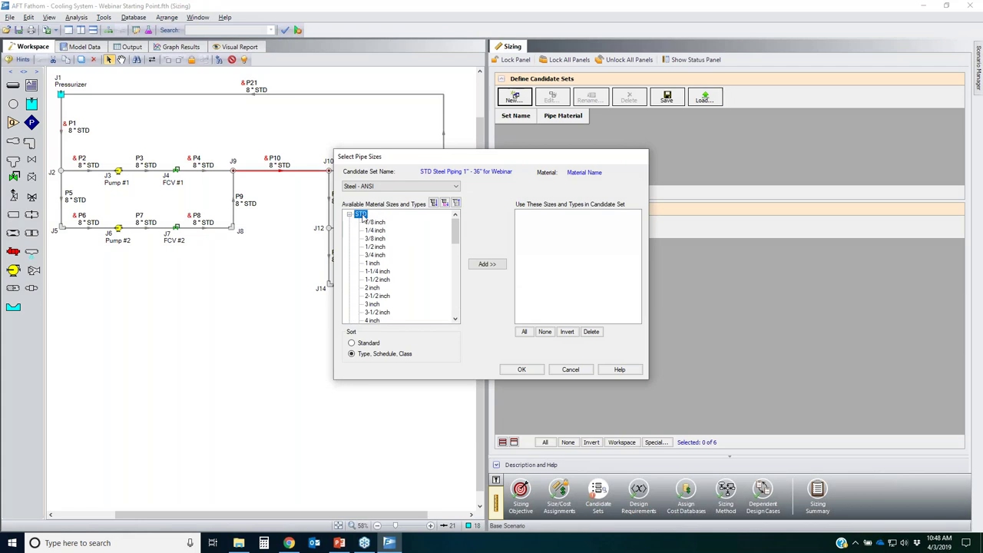
{"action": "left_click", "coordinate": [498, 264]}
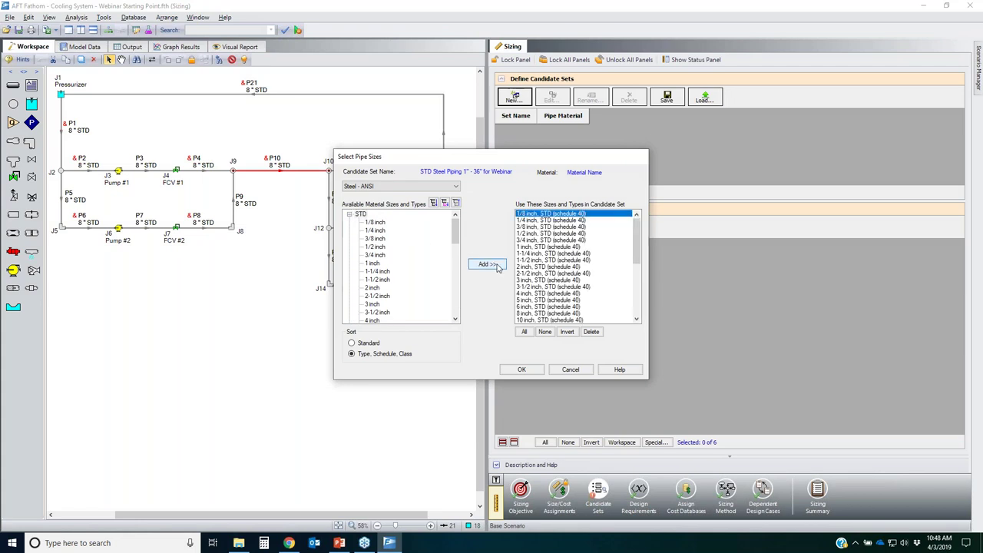
{"action": "left_click_drag", "start_coordinate": [635, 246], "coordinate": [636, 285]}
{"action": "scroll", "coordinate": [632, 298], "scroll_direction": "up", "scroll_amount": 10}
{"action": "left_click", "coordinate": [622, 216]}
{"action": "left_click_drag", "start_coordinate": [545, 218], "coordinate": [543, 241]}
{"action": "left_click", "coordinate": [591, 331]}
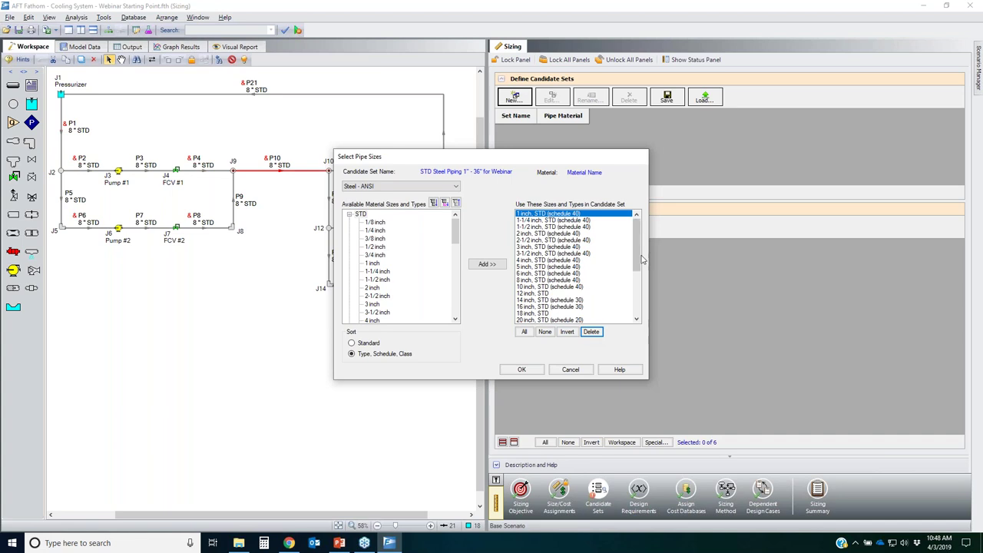
{"action": "scroll", "coordinate": [631, 243], "scroll_direction": "down", "scroll_amount": 4}
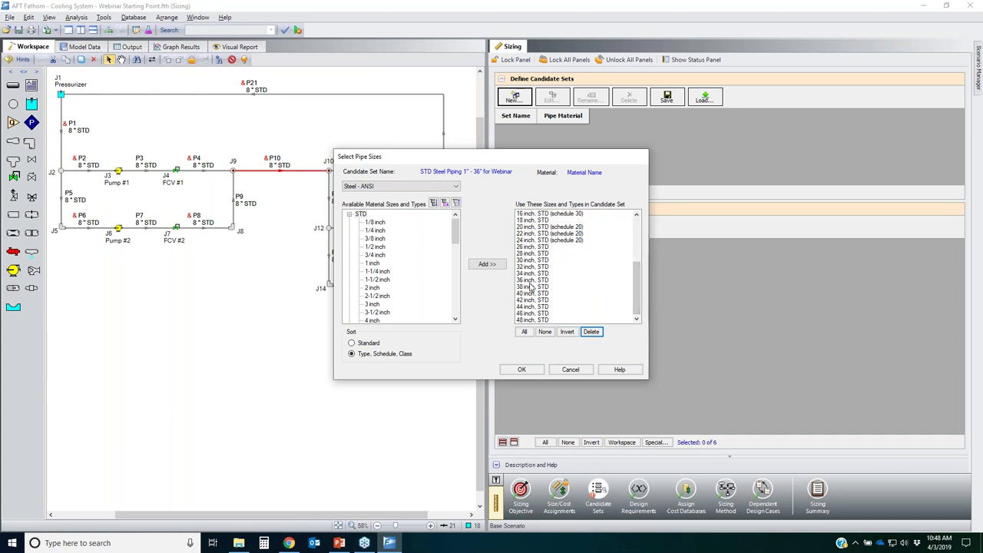
{"action": "left_click_drag", "start_coordinate": [528, 291], "coordinate": [530, 323]}
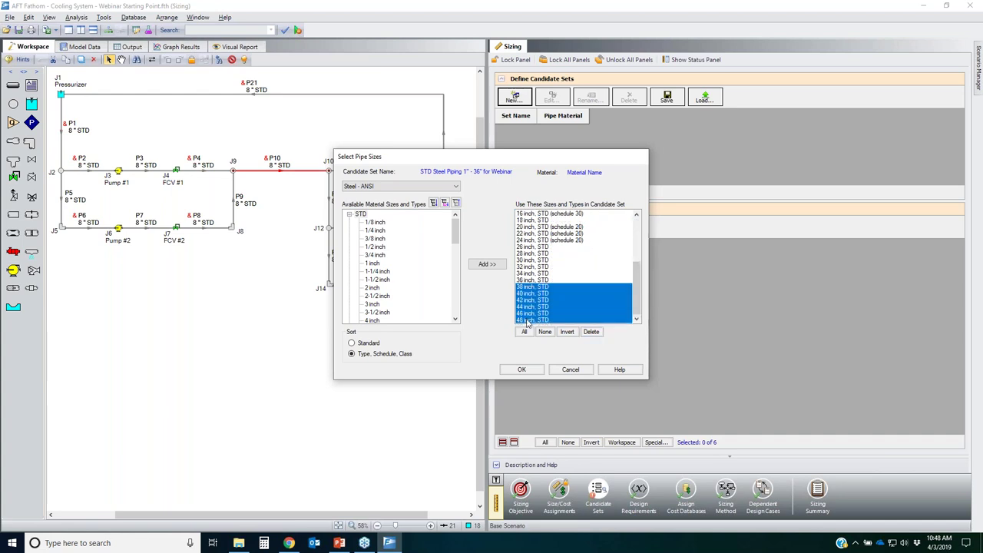
{"action": "left_click", "coordinate": [591, 331]}
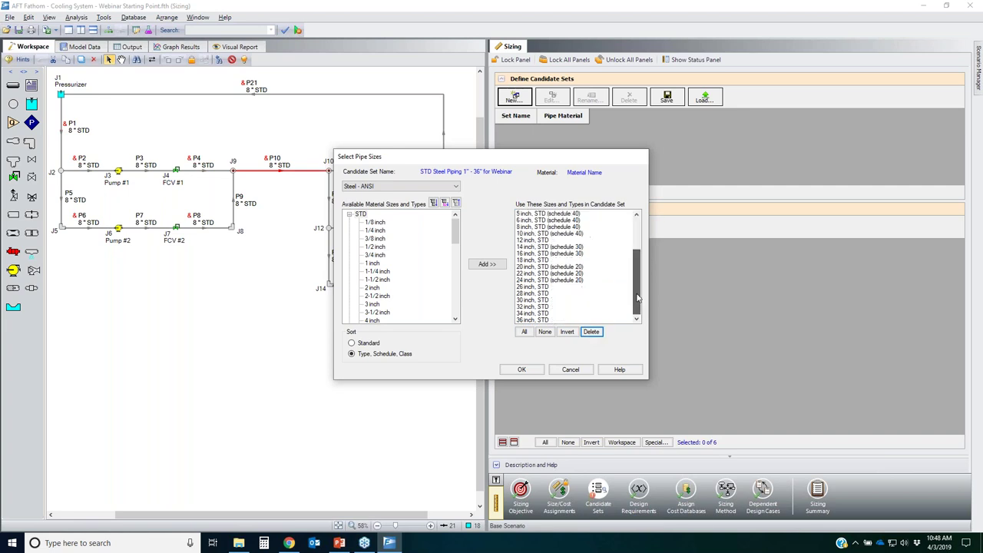
{"action": "left_click", "coordinate": [521, 370]}
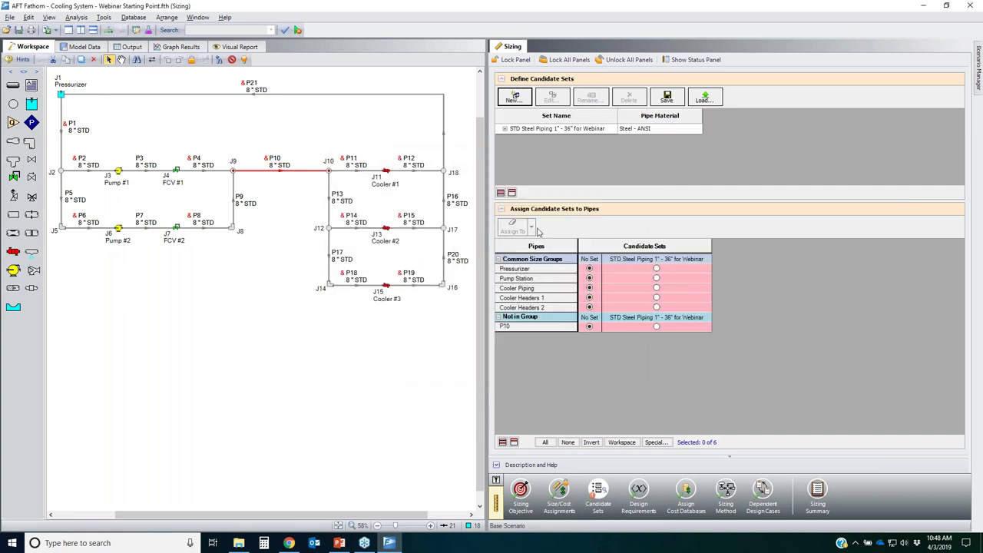
- Expand the new candidate set and annotate its 1–10 inch sizes and the group assignments
{"action": "left_click", "coordinate": [504, 131]}
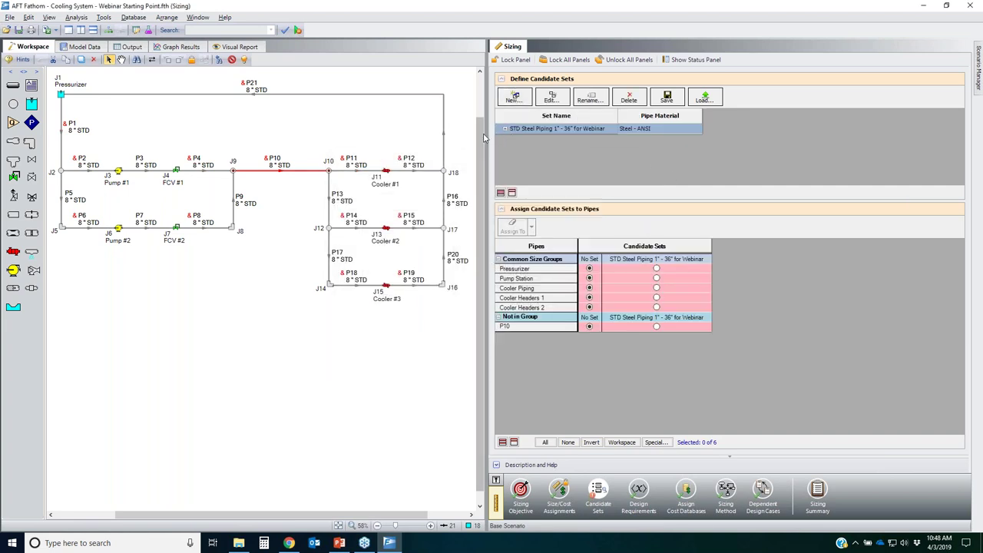
{"action": "left_click", "coordinate": [504, 129]}
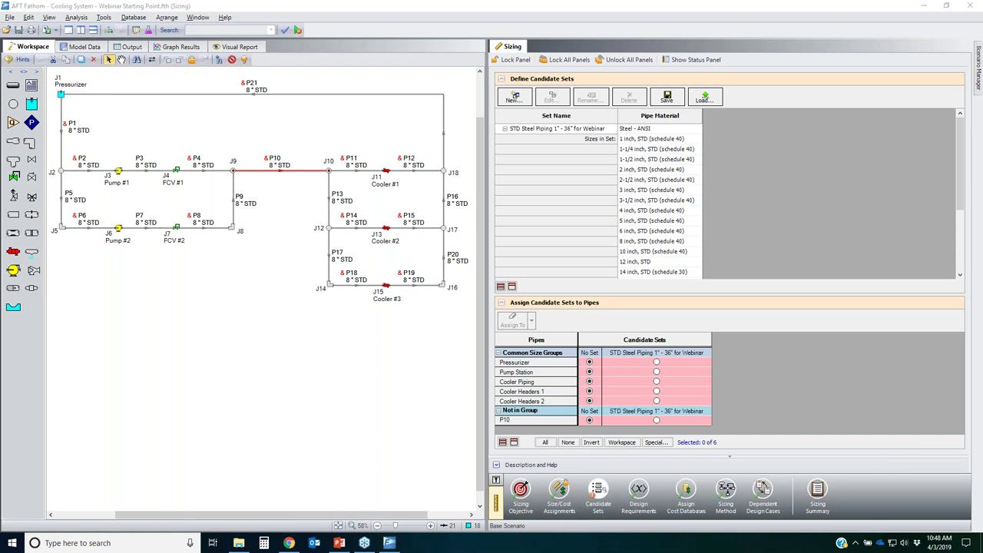
{"action": "mouse_move", "coordinate": [586, 150]}
{"action": "left_mouse_down"}
{"action": "mouse_move", "coordinate": [736, 197]}
{"action": "mouse_move", "coordinate": [658, 159]}
{"action": "left_mouse_up"}
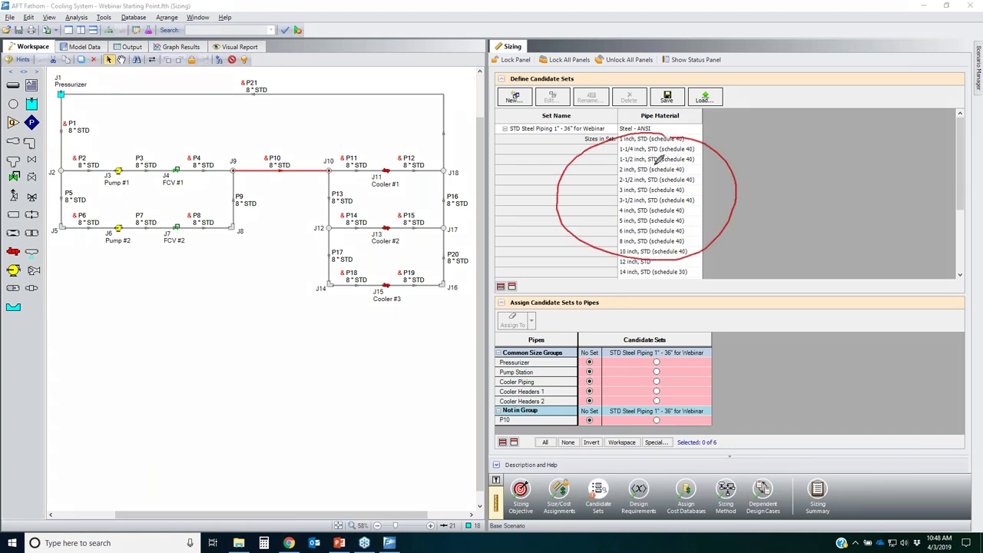
{"action": "mouse_move", "coordinate": [707, 244]}
{"action": "left_mouse_down"}
{"action": "mouse_move", "coordinate": [770, 259]}
{"action": "mouse_move", "coordinate": [740, 351]}
{"action": "mouse_move", "coordinate": [799, 382]}
{"action": "left_mouse_up"}
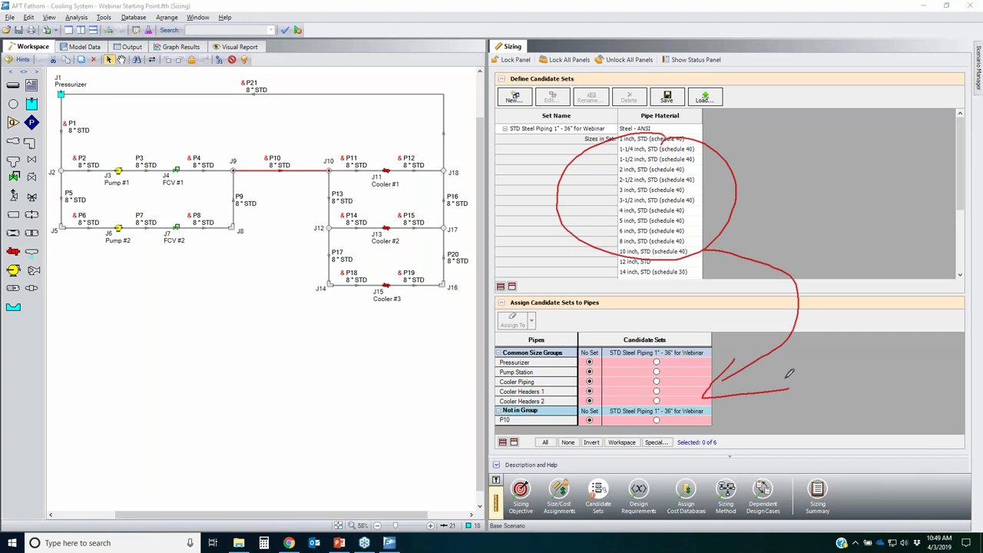
{"action": "mouse_move", "coordinate": [507, 72]}
{"action": "left_mouse_down"}
{"action": "mouse_move", "coordinate": [548, 70]}
{"action": "mouse_move", "coordinate": [585, 93]}
{"action": "mouse_move", "coordinate": [469, 74]}
{"action": "mouse_move", "coordinate": [561, 60]}
{"action": "left_mouse_up"}
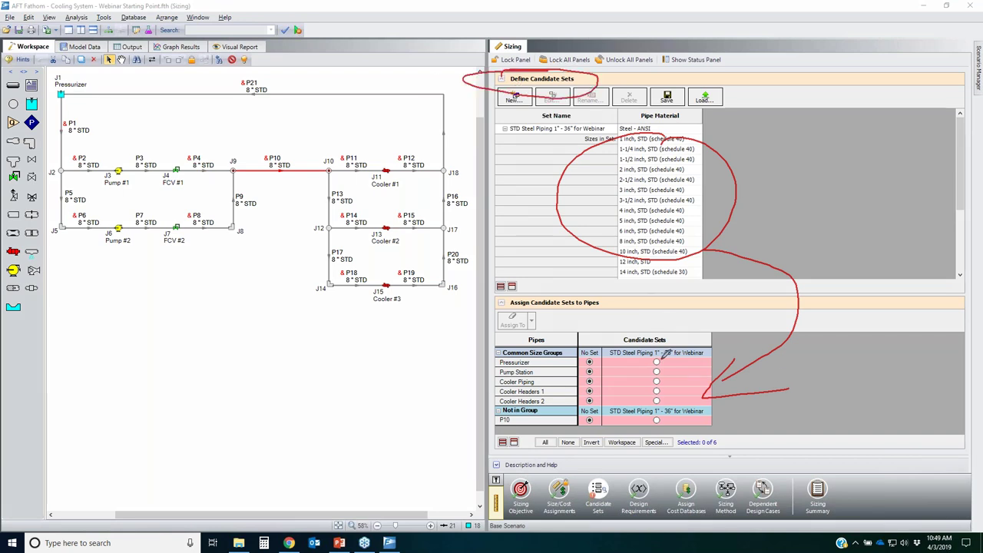
{"action": "mouse_move", "coordinate": [679, 355]}
{"action": "left_mouse_down"}
{"action": "mouse_move", "coordinate": [591, 367]}
{"action": "mouse_move", "coordinate": [683, 377]}
{"action": "mouse_move", "coordinate": [670, 353]}
{"action": "left_mouse_up"}
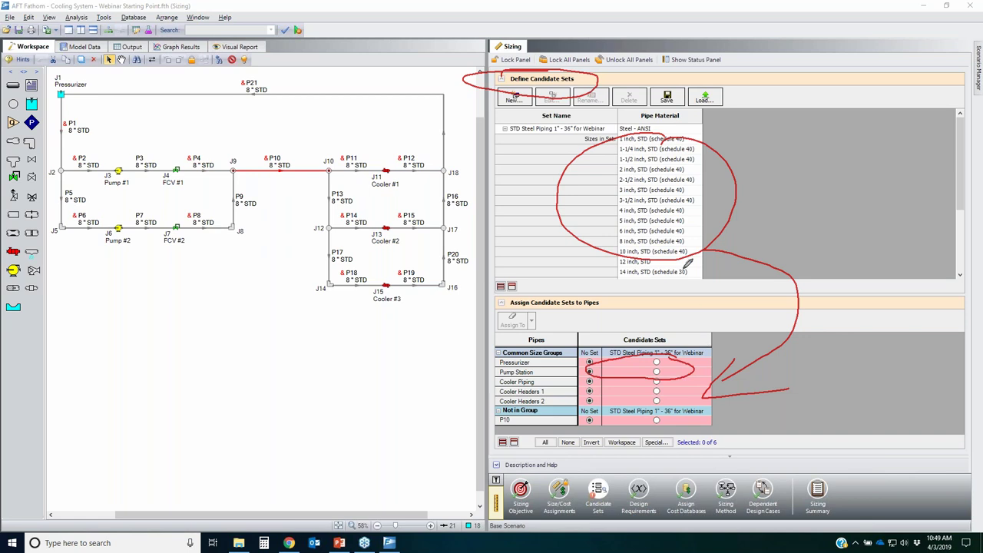
{"action": "mouse_move", "coordinate": [681, 393]}
{"action": "left_mouse_down"}
{"action": "mouse_move", "coordinate": [620, 406]}
{"action": "mouse_move", "coordinate": [608, 424]}
{"action": "mouse_move", "coordinate": [664, 430]}
{"action": "mouse_move", "coordinate": [687, 408]}
{"action": "mouse_move", "coordinate": [676, 388]}
{"action": "left_mouse_up"}
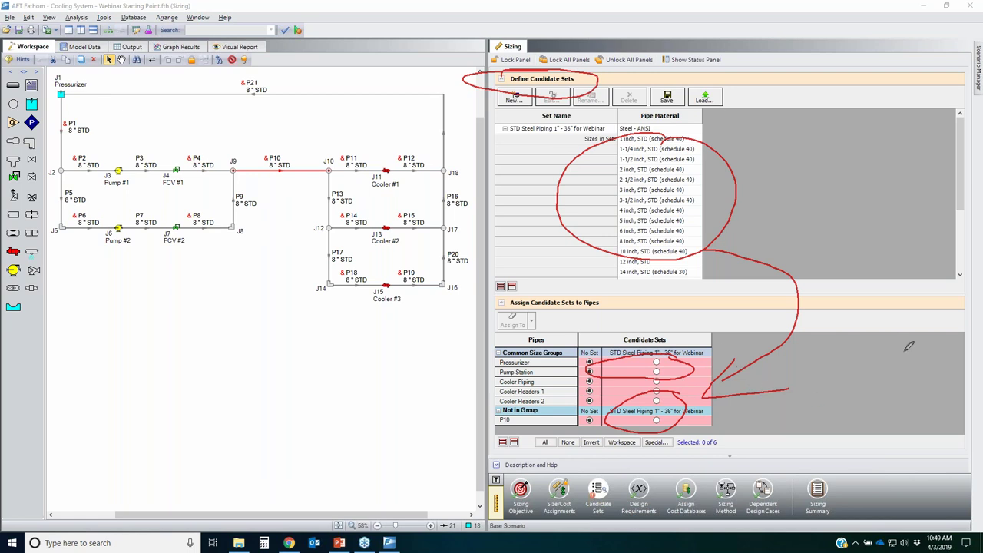
{"action": "key", "text": "Escape"}
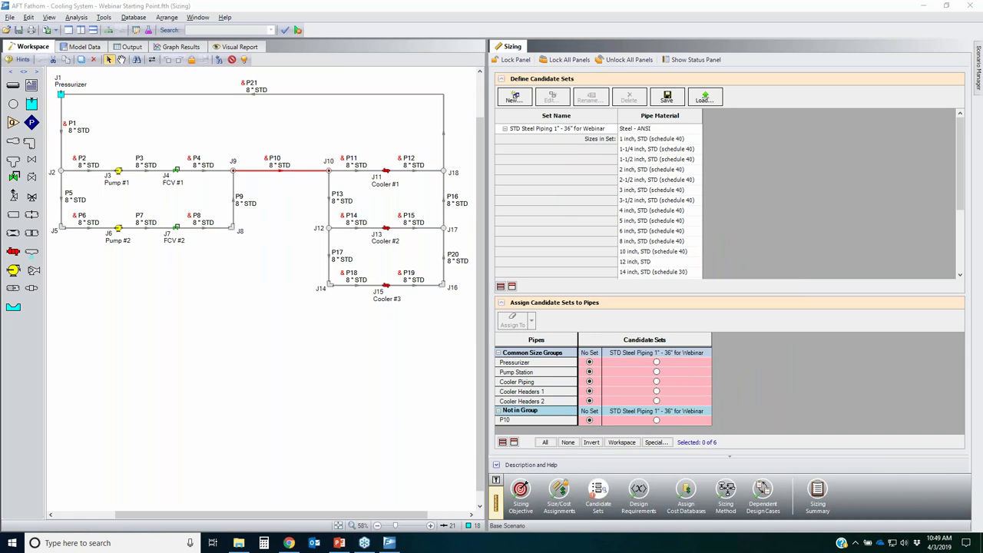
- Assign the STD Steel Piping 1" - 36" for Webinar set to all six pipe groups
{"action": "left_click", "coordinate": [545, 443]}
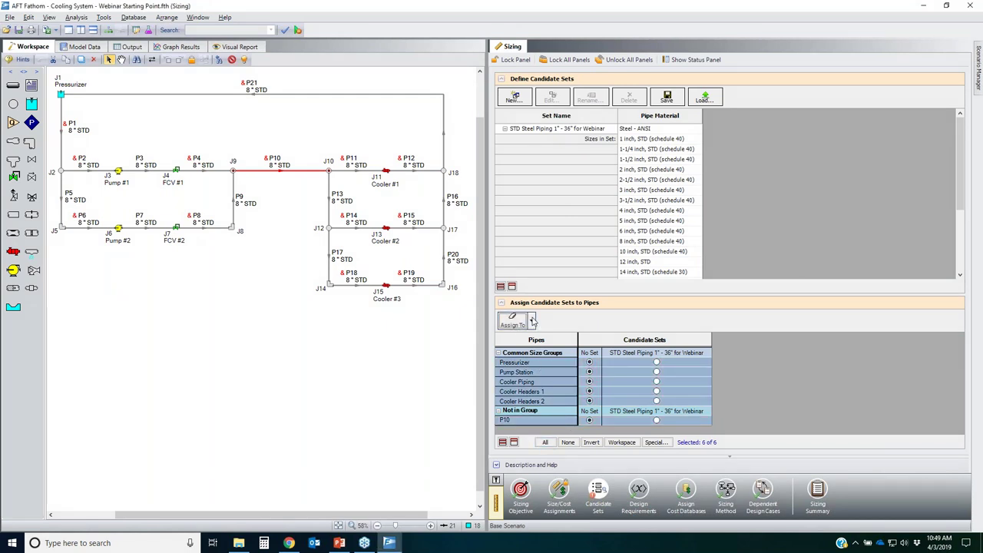
{"action": "left_click", "coordinate": [530, 322]}
{"action": "left_click", "coordinate": [534, 338]}
{"action": "left_click", "coordinate": [505, 129]}
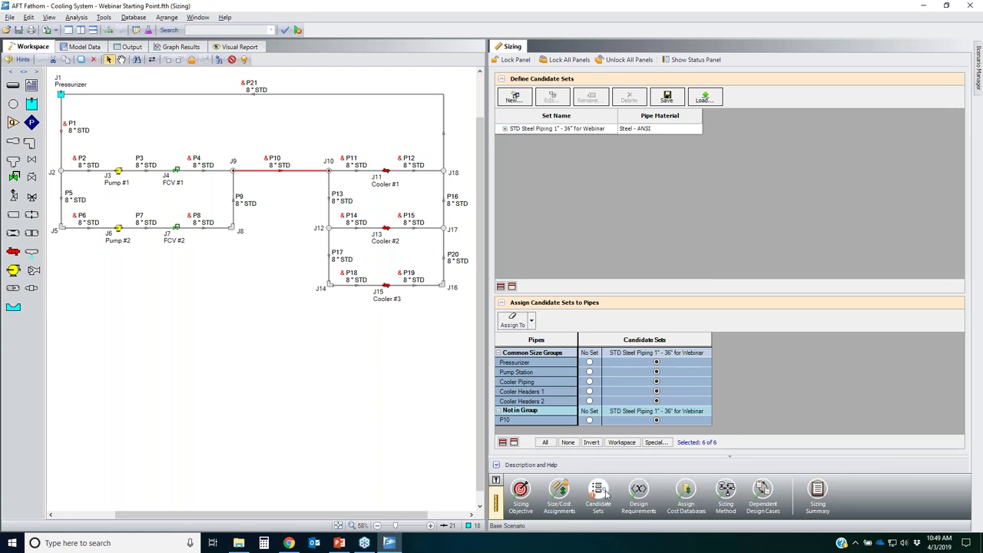
{"action": "left_click", "coordinate": [636, 496]}
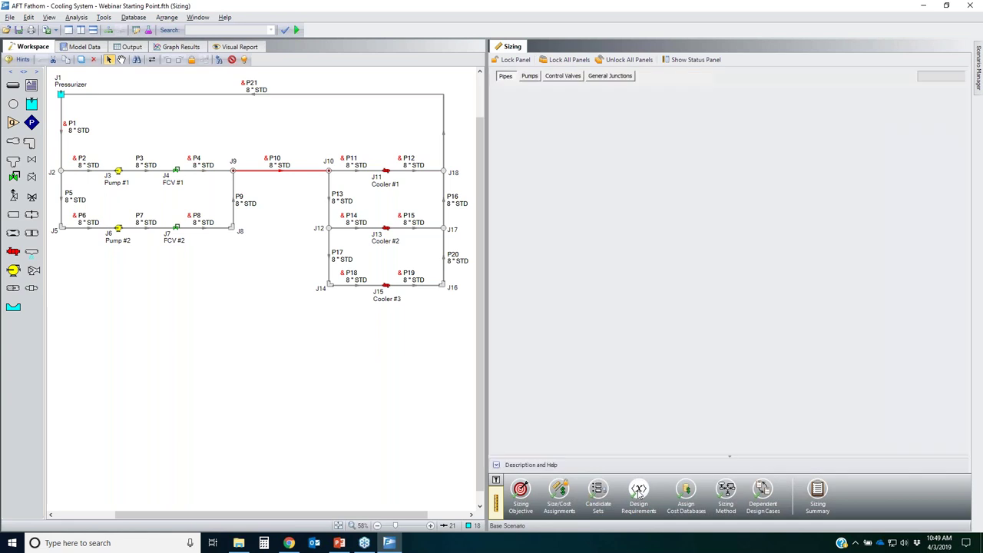
{"action": "left_click", "coordinate": [599, 493]}
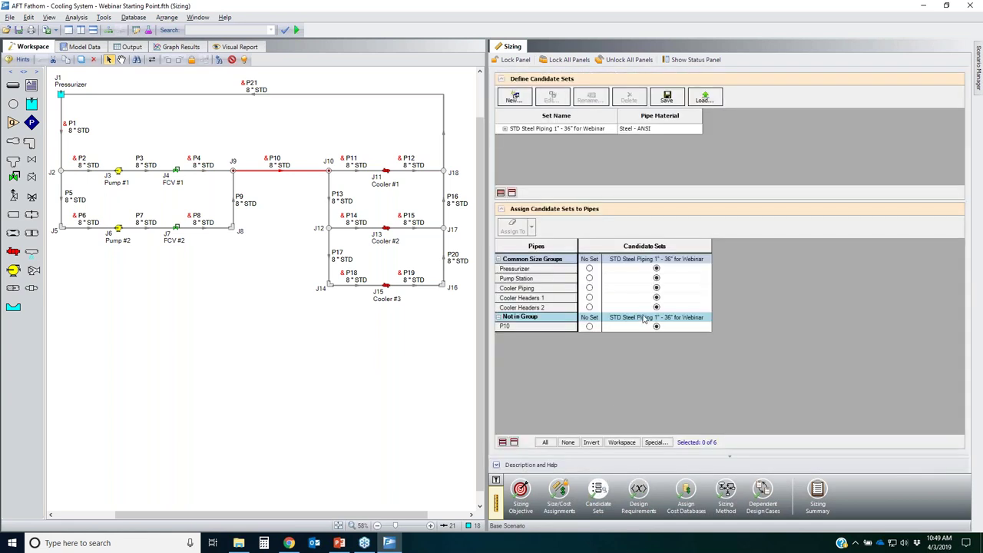
- Show the pipe Design Requirements page, then switch over to the presentation slides
{"action": "left_click", "coordinate": [638, 494]}
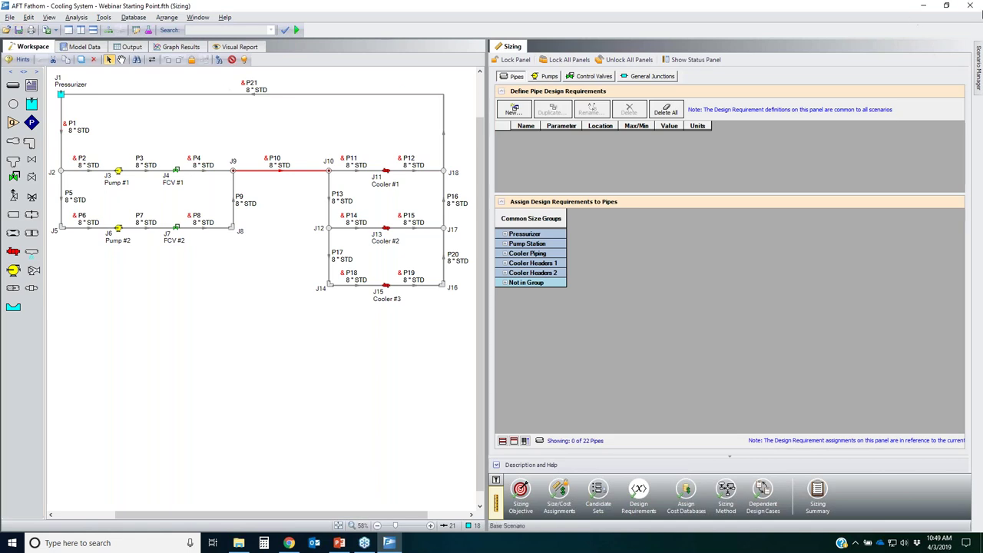
{"action": "key", "text": "alt+Tab"}
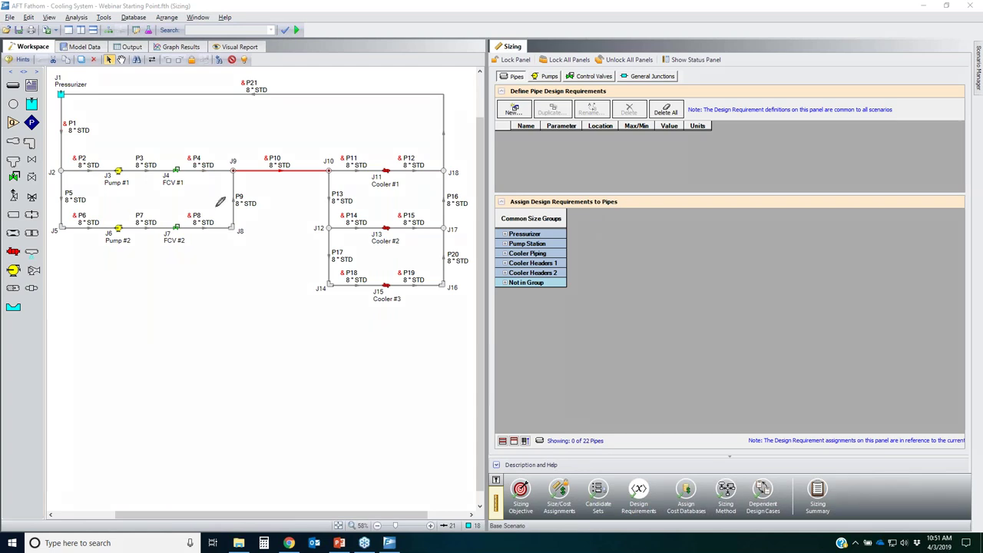
- Annotate the flow control valve loop, circling FCV #1 and FCV #2 and the control valve requirements
{"action": "mouse_move", "coordinate": [188, 153]}
{"action": "left_mouse_down"}
{"action": "mouse_move", "coordinate": [159, 159]}
{"action": "mouse_move", "coordinate": [180, 259]}
{"action": "mouse_move", "coordinate": [193, 229]}
{"action": "mouse_move", "coordinate": [187, 157]}
{"action": "left_mouse_up"}
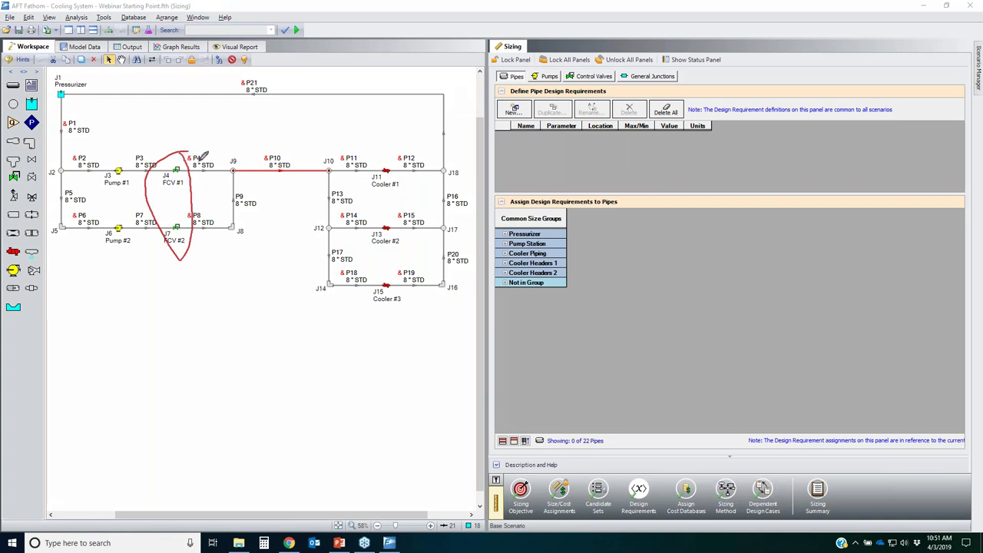
{"action": "left_click_drag", "start_coordinate": [162, 174], "coordinate": [181, 163]}
{"action": "left_click_drag", "start_coordinate": [172, 219], "coordinate": [191, 211]}
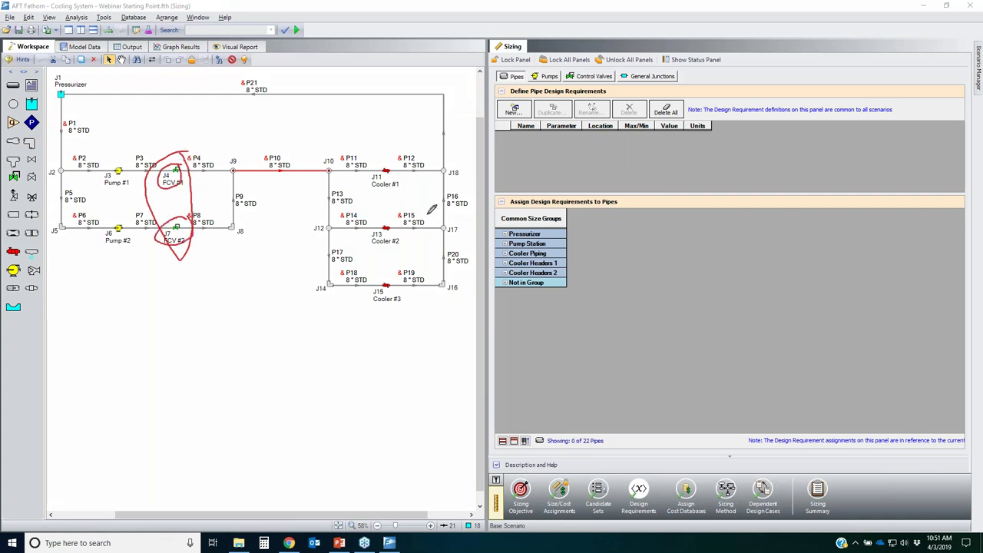
{"action": "mouse_move", "coordinate": [613, 66]}
{"action": "left_mouse_down"}
{"action": "mouse_move", "coordinate": [546, 94]}
{"action": "mouse_move", "coordinate": [564, 62]}
{"action": "mouse_move", "coordinate": [621, 92]}
{"action": "left_mouse_up"}
{"action": "mouse_move", "coordinate": [595, 65]}
{"action": "left_mouse_down"}
{"action": "mouse_move", "coordinate": [572, 65]}
{"action": "mouse_move", "coordinate": [601, 92]}
{"action": "mouse_move", "coordinate": [585, 69]}
{"action": "mouse_move", "coordinate": [607, 91]}
{"action": "left_mouse_up"}
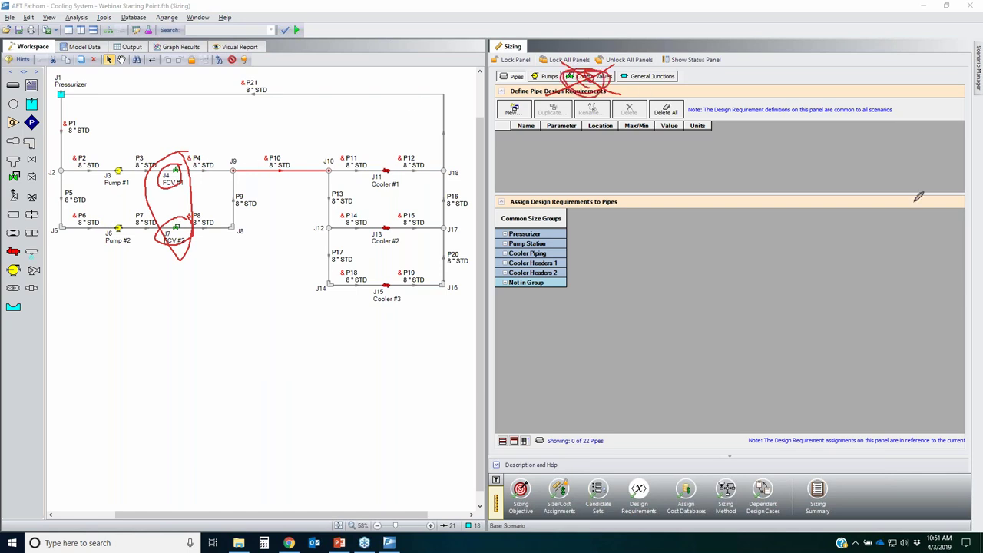
- Clear the annotation ink and name a new pipe requirement 'Minimum Velocity'
{"action": "key", "text": "Escape"}
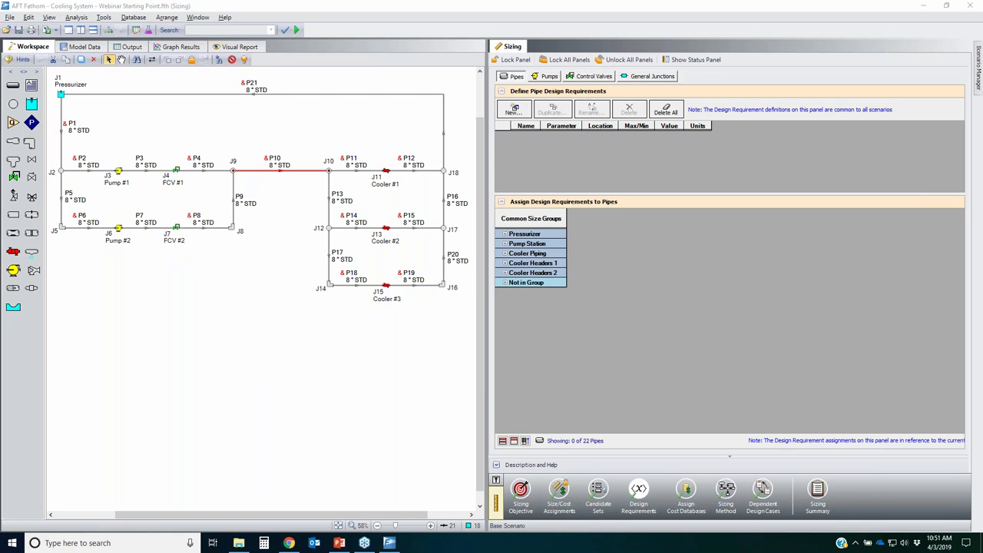
{"action": "left_click", "coordinate": [514, 110]}
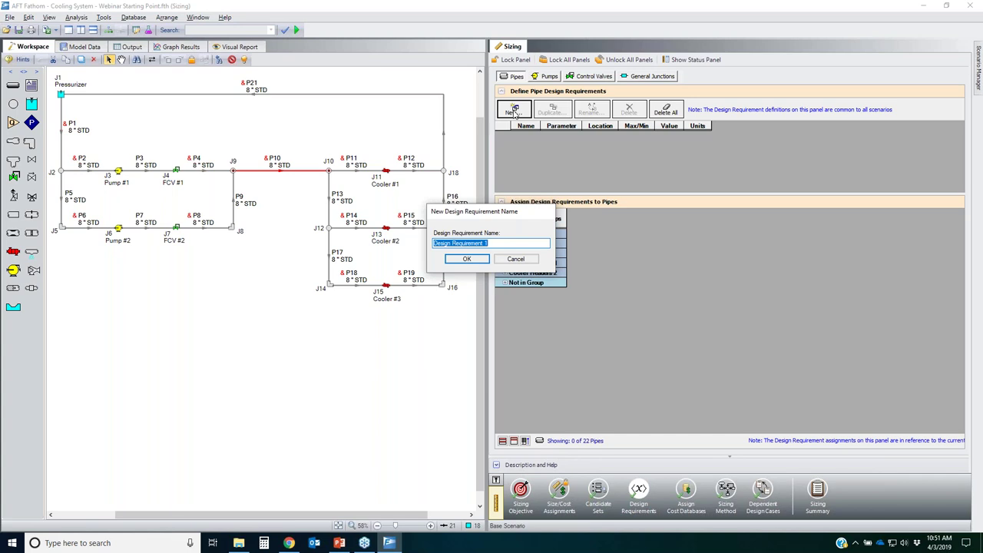
{"action": "type", "text": "Minimum Velocity"}
- Set the new requirement's parameter to Velocity as a maximum limit
{"action": "key", "text": "Return"}
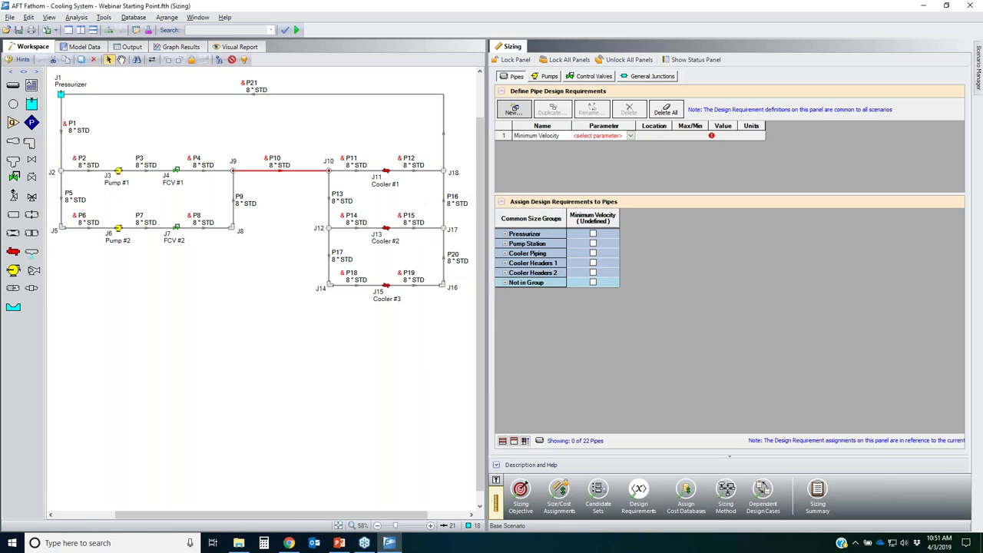
{"action": "left_click", "coordinate": [630, 136]}
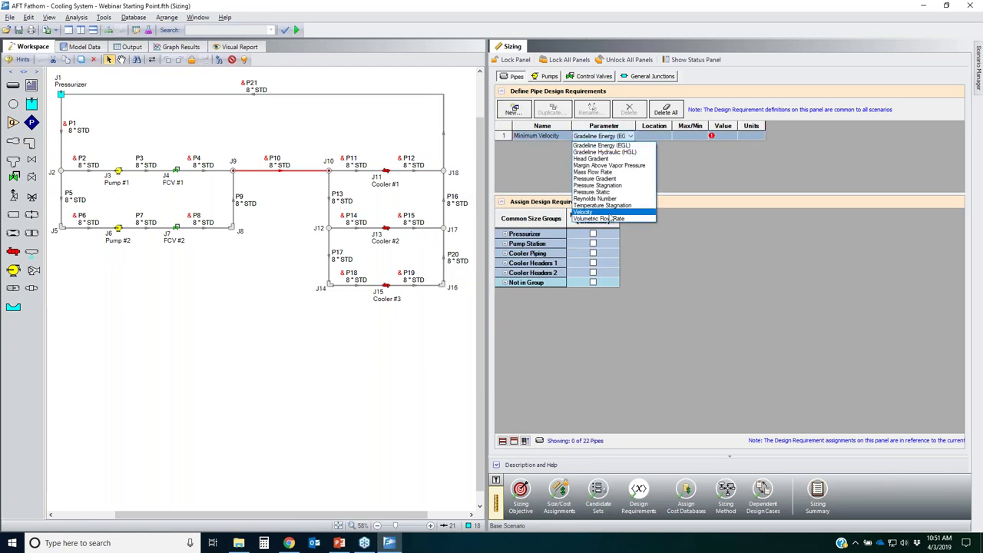
{"action": "left_click", "coordinate": [607, 213]}
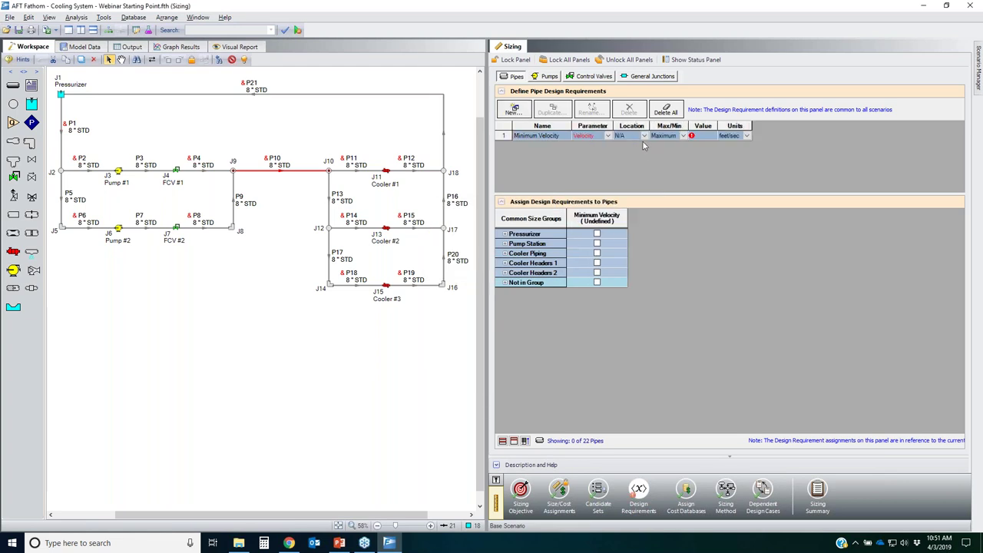
{"action": "left_click", "coordinate": [684, 136]}
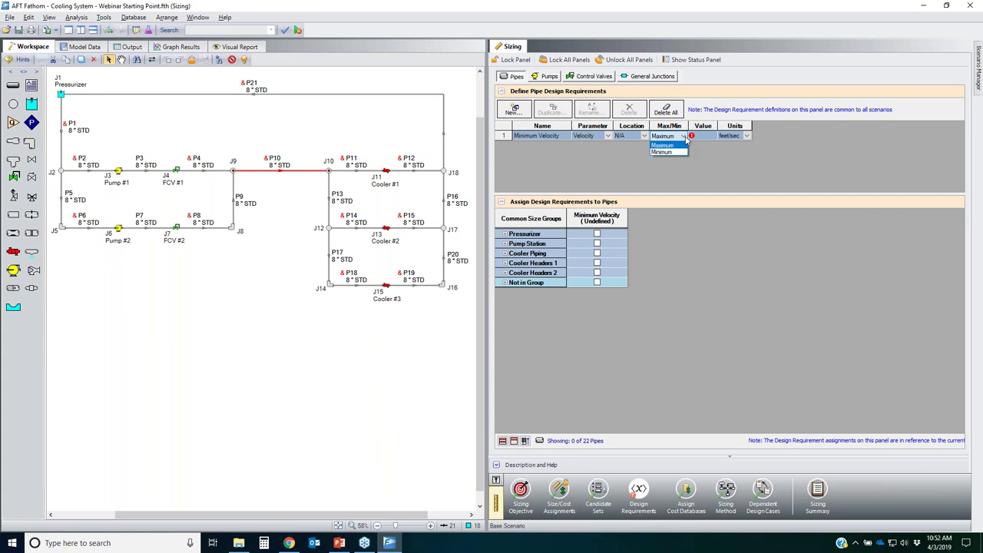
{"action": "left_click", "coordinate": [662, 145]}
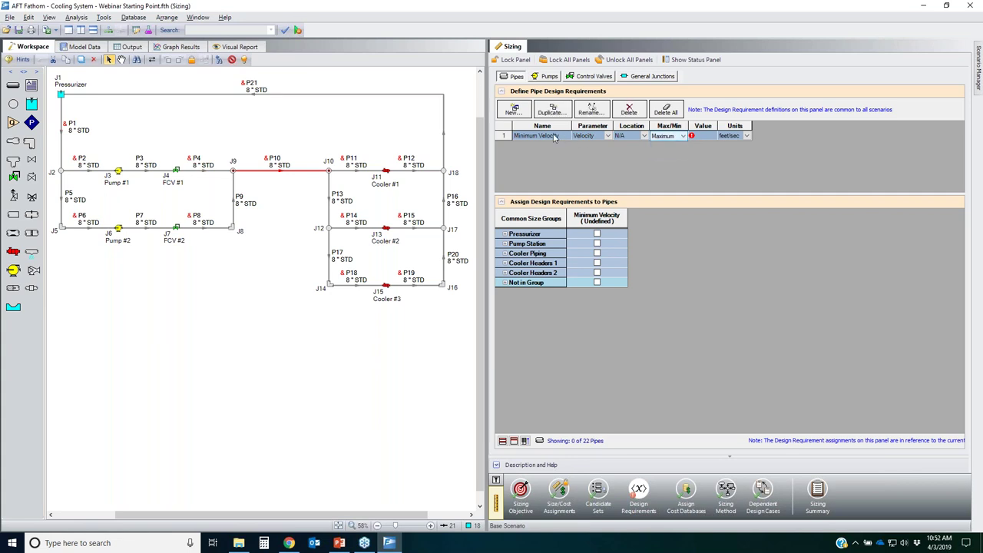
- Rename the requirement to 'Maximum Velocity' with a limit of 12 feet/sec
{"action": "left_click", "coordinate": [591, 109]}
{"action": "left_click", "coordinate": [437, 243]}
{"action": "double_click", "coordinate": [437, 243]}
{"action": "type", "text": "Maximum Velocity"}
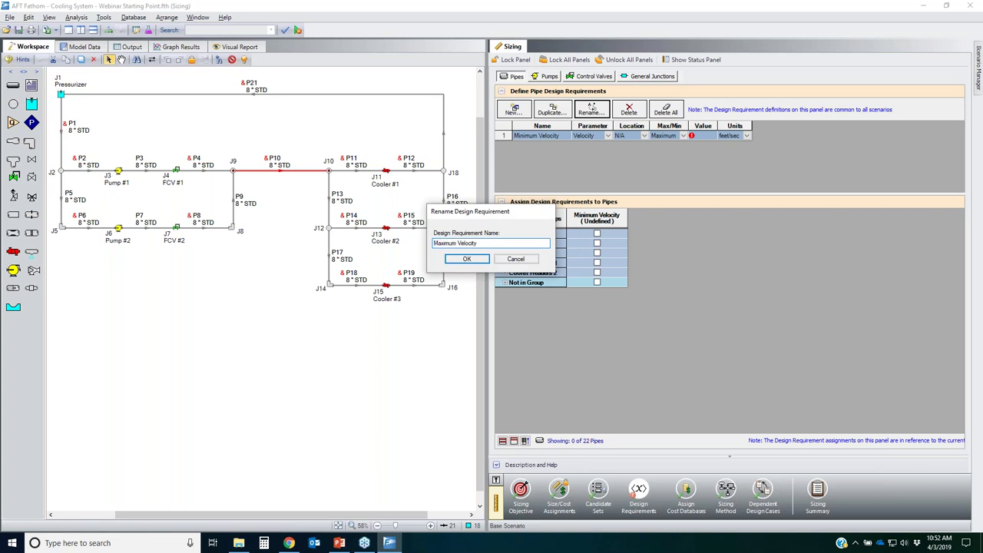
{"action": "key", "text": "Return"}
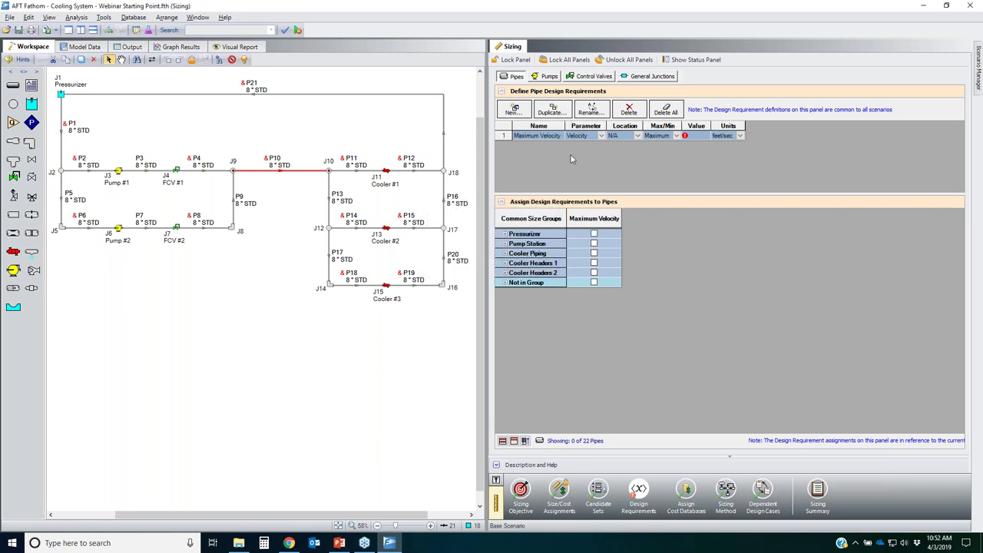
{"action": "left_click", "coordinate": [701, 135]}
{"action": "type", "text": "12"}
{"action": "key", "text": "Return"}
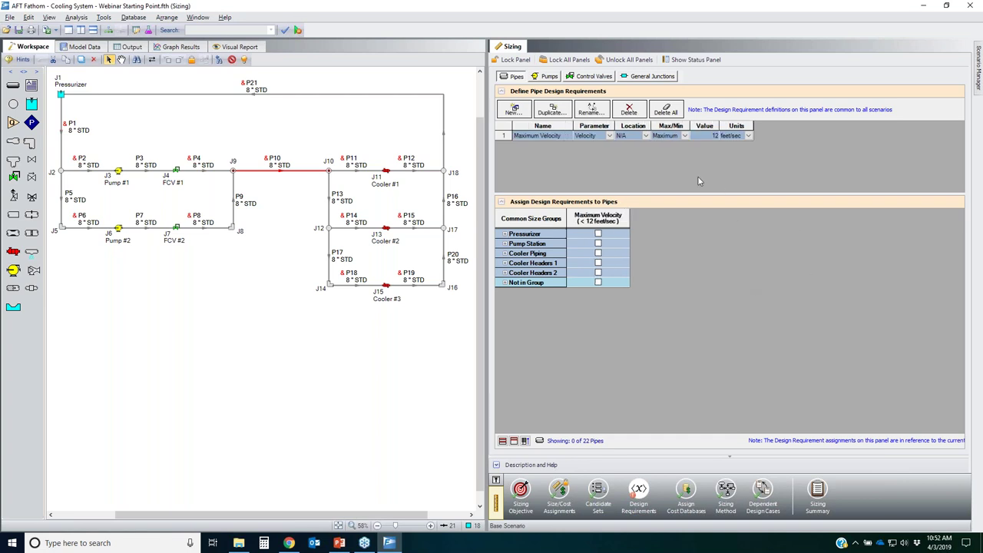
- Apply Maximum Velocity to Pressurizer, Pump Station, Cooler Piping, Cooler Headers 1 and 2, and Not in Group
{"action": "left_click", "coordinate": [597, 234]}
{"action": "left_click", "coordinate": [598, 244]}
{"action": "left_click", "coordinate": [598, 252]}
{"action": "left_click", "coordinate": [598, 262]}
{"action": "left_click", "coordinate": [598, 273]}
{"action": "left_click", "coordinate": [598, 284]}
- Add a 'Minimum Pressure' pipe requirement measuring static pressure
{"action": "left_click", "coordinate": [514, 108]}
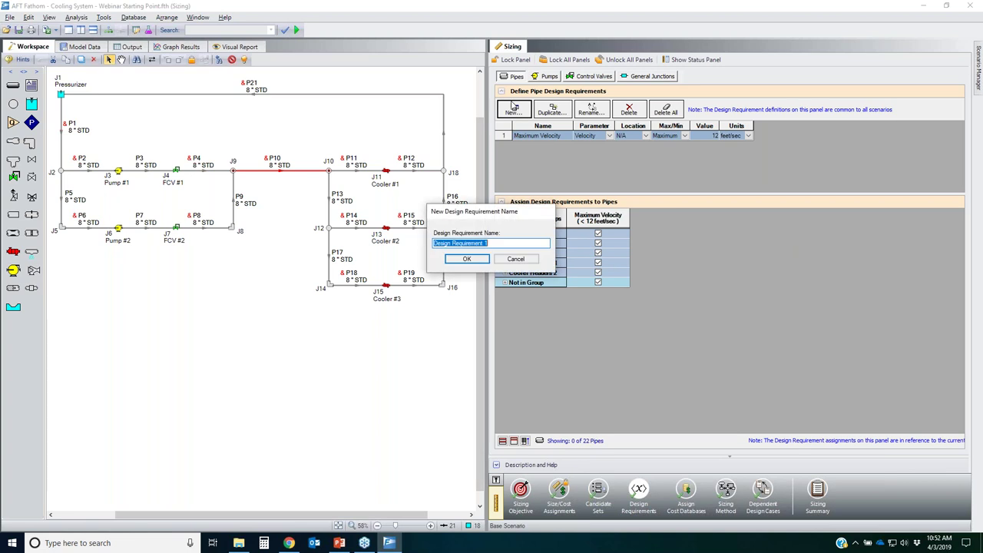
{"action": "type", "text": "Minimum Pressure"}
{"action": "key", "text": "Return"}
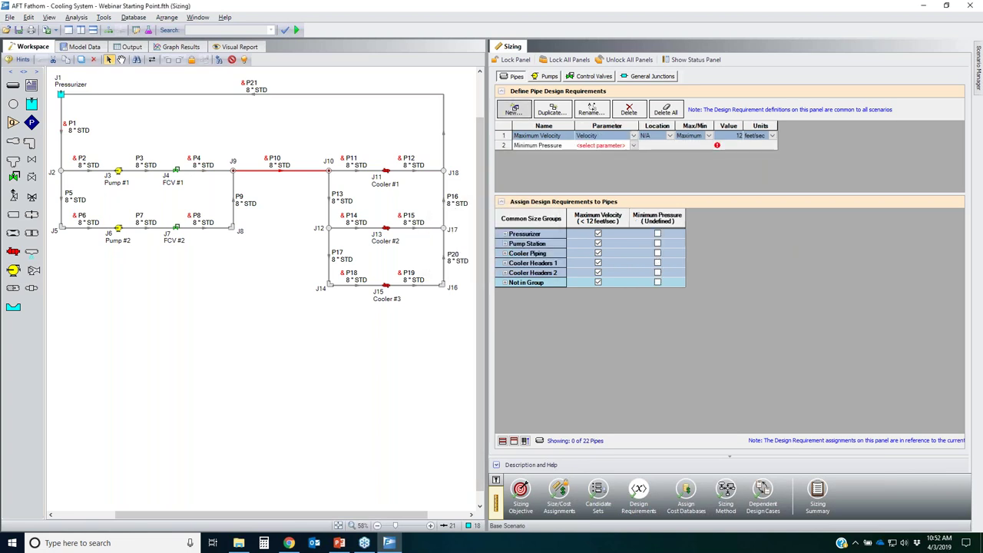
{"action": "left_click", "coordinate": [633, 145]}
{"action": "left_click", "coordinate": [609, 202]}
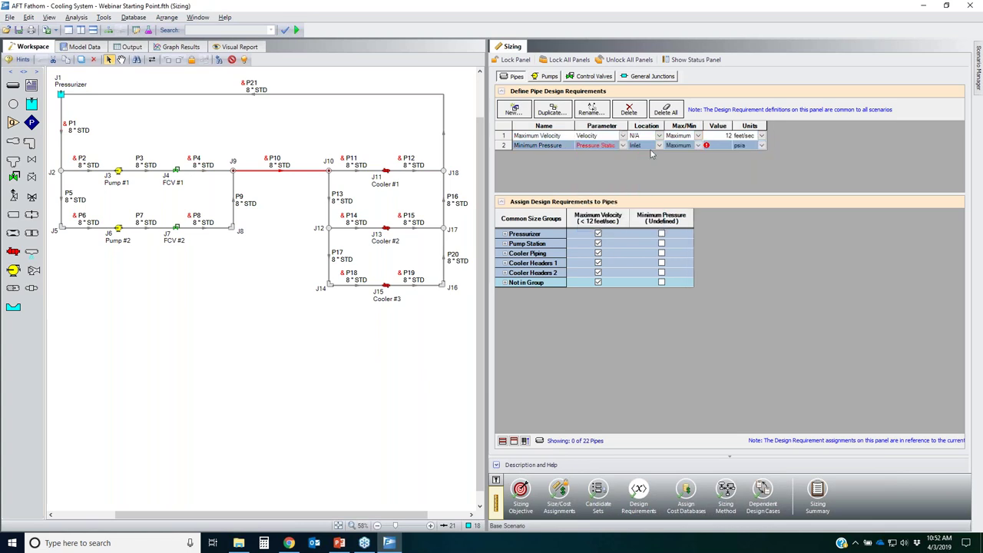
- Make the pressure requirement a minimum of 15 psia
{"action": "left_click", "coordinate": [651, 146]}
{"action": "left_click", "coordinate": [698, 147]}
{"action": "left_click", "coordinate": [683, 166]}
{"action": "left_click", "coordinate": [724, 145]}
{"action": "type", "text": "15"}
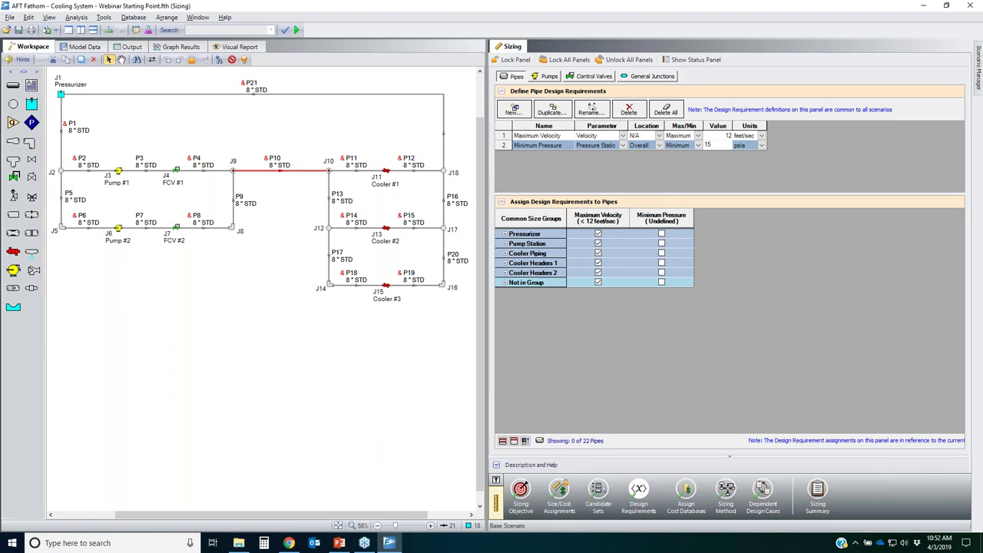
{"action": "left_click", "coordinate": [761, 145]}
{"action": "left_click", "coordinate": [749, 341]}
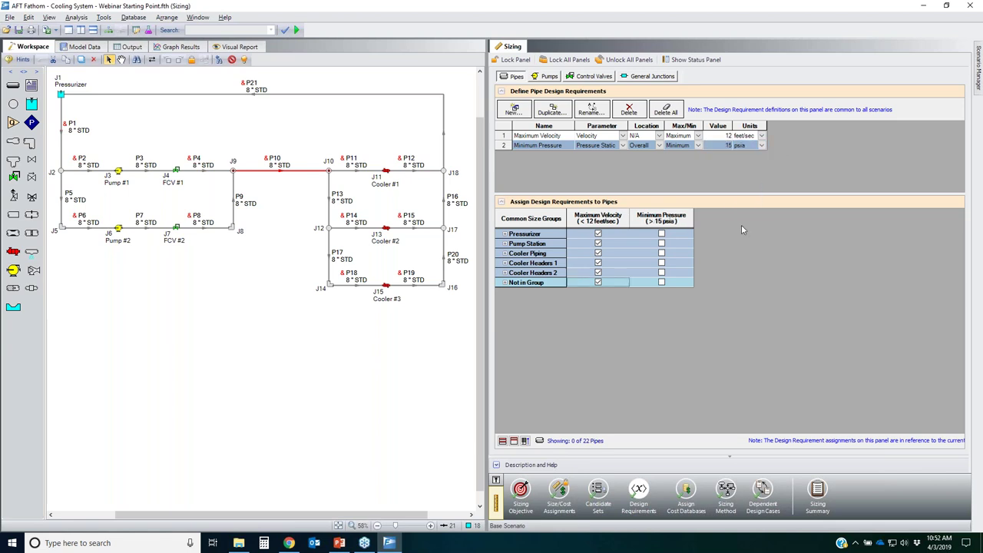
- Apply Minimum Pressure to all five pipe groups and to Not in Group
{"action": "left_click", "coordinate": [661, 233]}
{"action": "left_click", "coordinate": [661, 244]}
{"action": "left_click", "coordinate": [662, 253]}
{"action": "left_click", "coordinate": [662, 263]}
{"action": "left_click", "coordinate": [662, 273]}
{"action": "left_click", "coordinate": [662, 282]}
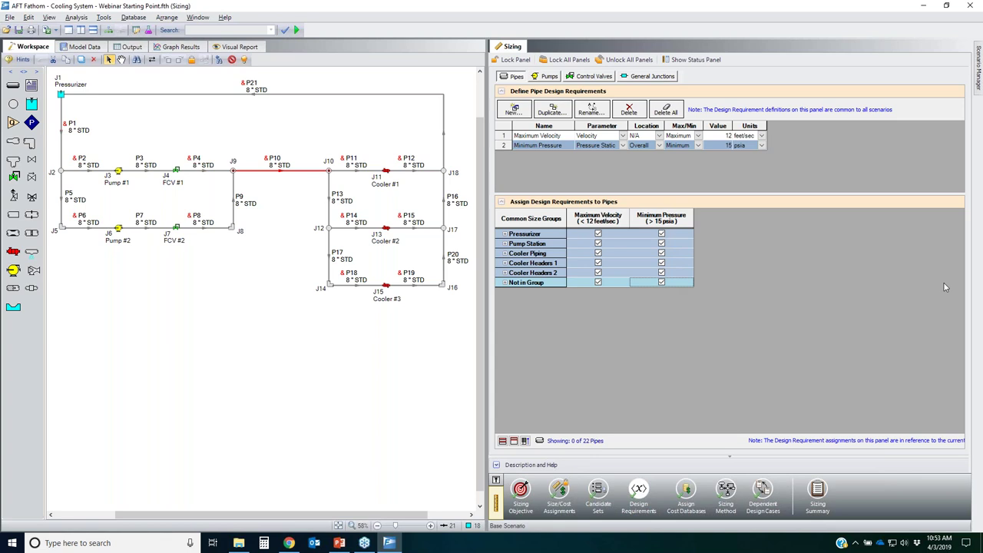
{"action": "mouse_move", "coordinate": [398, 153]}
{"action": "left_mouse_down"}
{"action": "mouse_move", "coordinate": [372, 148]}
{"action": "mouse_move", "coordinate": [364, 318]}
{"action": "mouse_move", "coordinate": [413, 275]}
{"action": "left_mouse_up"}
{"action": "left_click_drag", "start_coordinate": [418, 202], "coordinate": [390, 157]}
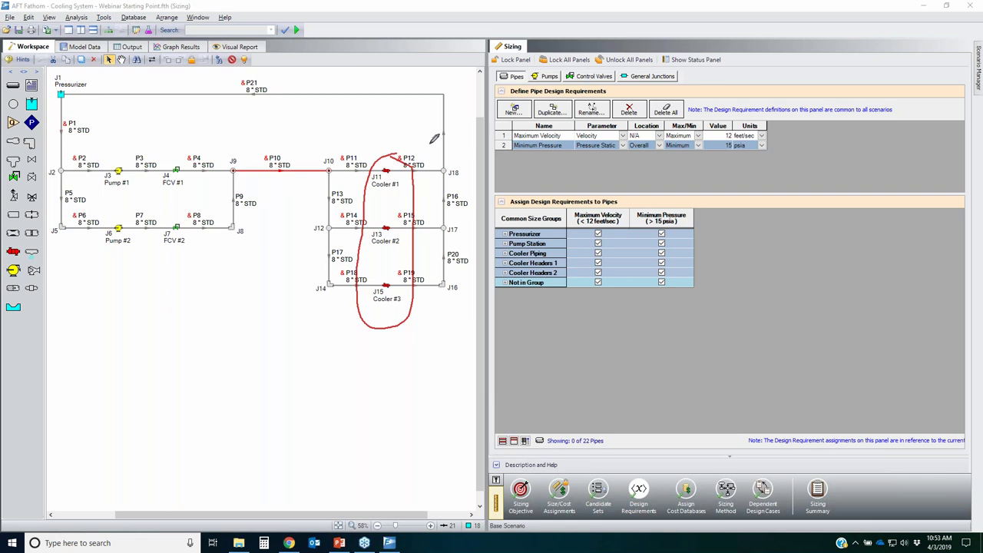
{"action": "mouse_move", "coordinate": [760, 71]}
{"action": "left_mouse_down"}
{"action": "mouse_move", "coordinate": [707, 67]}
{"action": "mouse_move", "coordinate": [754, 80]}
{"action": "mouse_move", "coordinate": [744, 101]}
{"action": "mouse_move", "coordinate": [737, 73]}
{"action": "mouse_move", "coordinate": [694, 63]}
{"action": "mouse_move", "coordinate": [757, 84]}
{"action": "mouse_move", "coordinate": [703, 77]}
{"action": "left_mouse_up"}
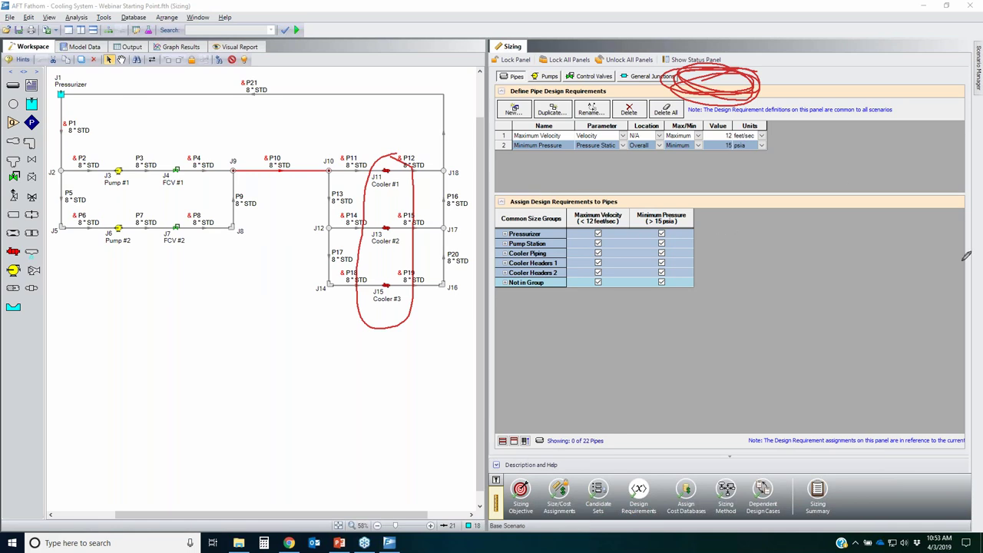
{"action": "key", "text": "Escape"}
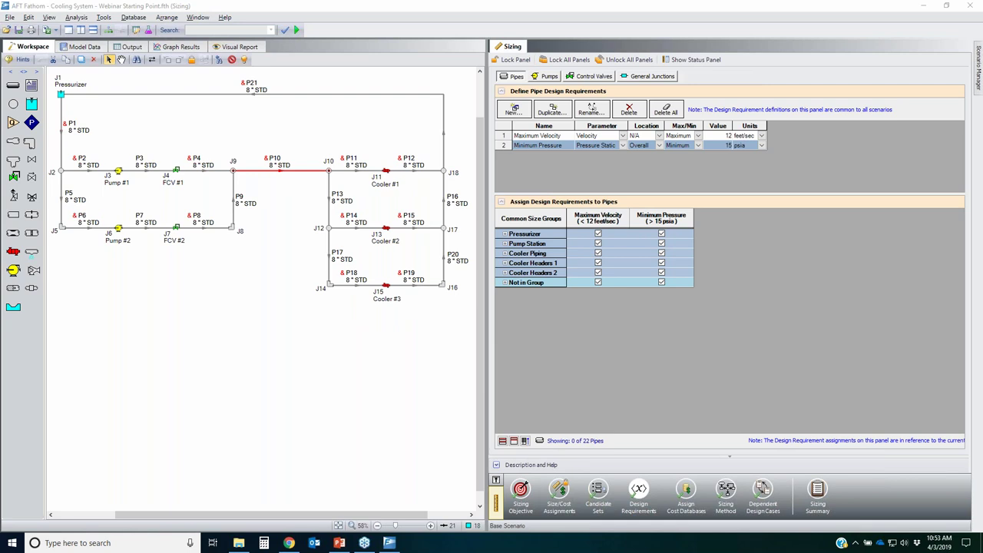
- Add a 'Minimum Cooler Flow' requirement as a minimum Volumetric Flow Rate
{"action": "left_click", "coordinate": [513, 112]}
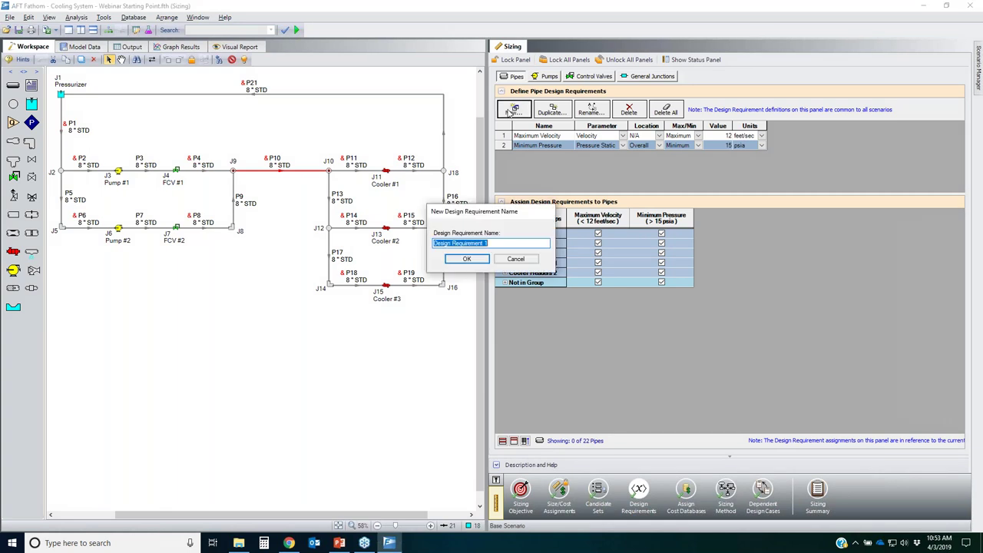
{"action": "type", "text": "Minimum Cooler Flow"}
{"action": "key", "text": "Return"}
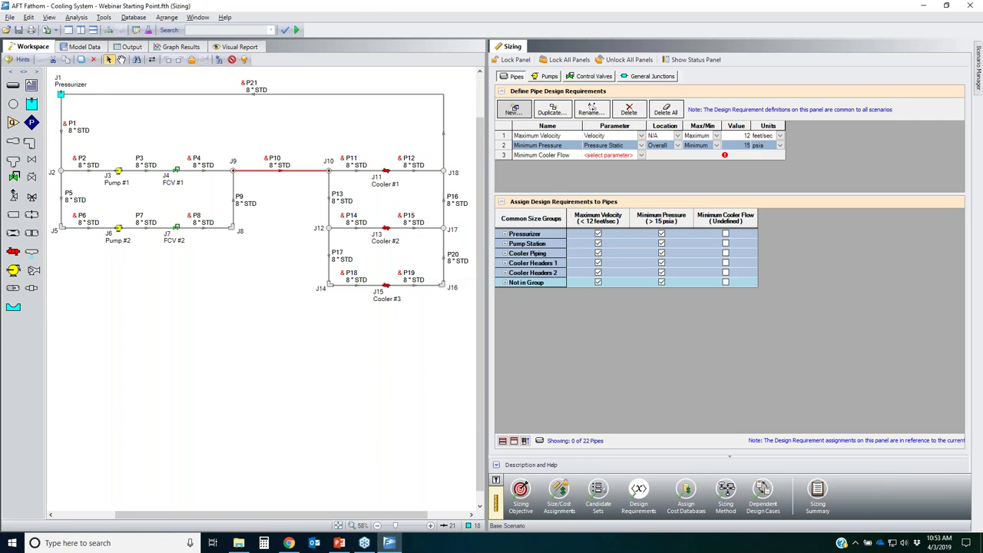
{"action": "left_click", "coordinate": [641, 156]}
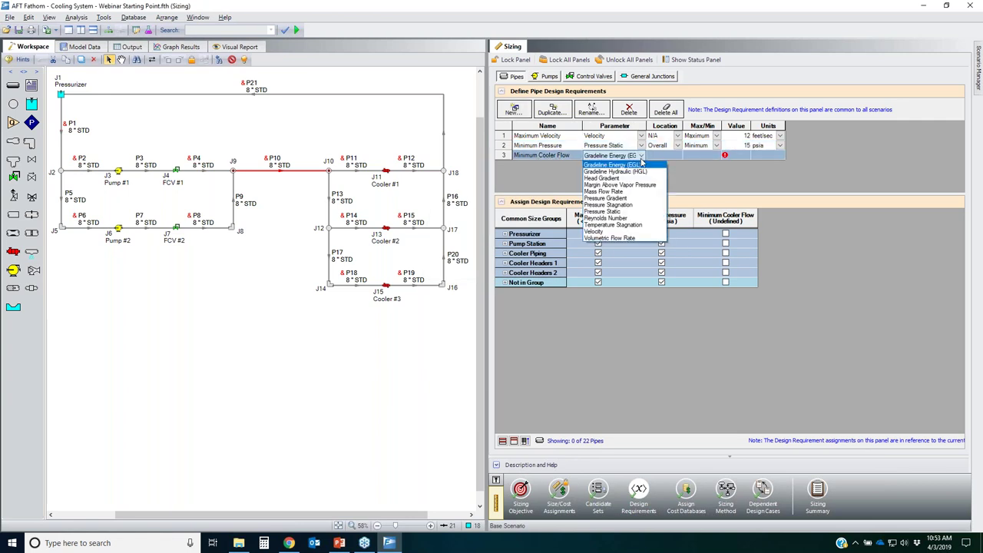
{"action": "left_click", "coordinate": [623, 239]}
{"action": "left_click", "coordinate": [720, 155]}
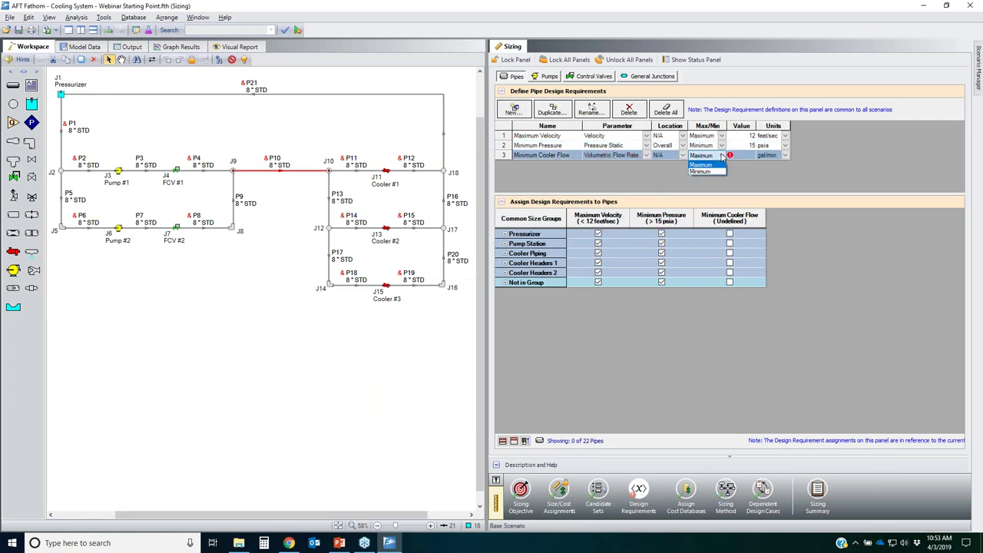
{"action": "left_click", "coordinate": [719, 172]}
- Set the cooler flow limit to 1900 gal/min and apply it to Cooler Piping only
{"action": "left_click", "coordinate": [741, 155]}
{"action": "type", "text": "1900"}
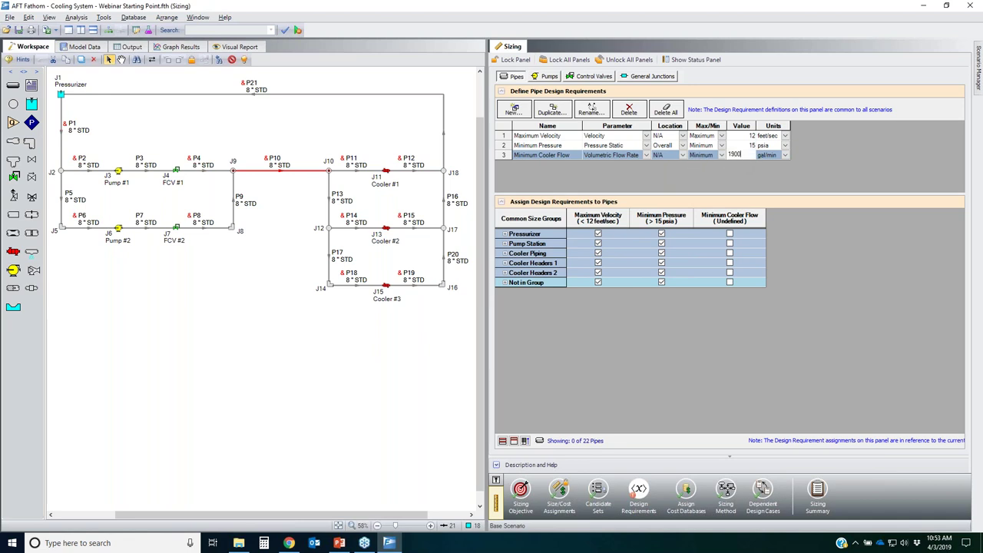
{"action": "key", "text": "Return"}
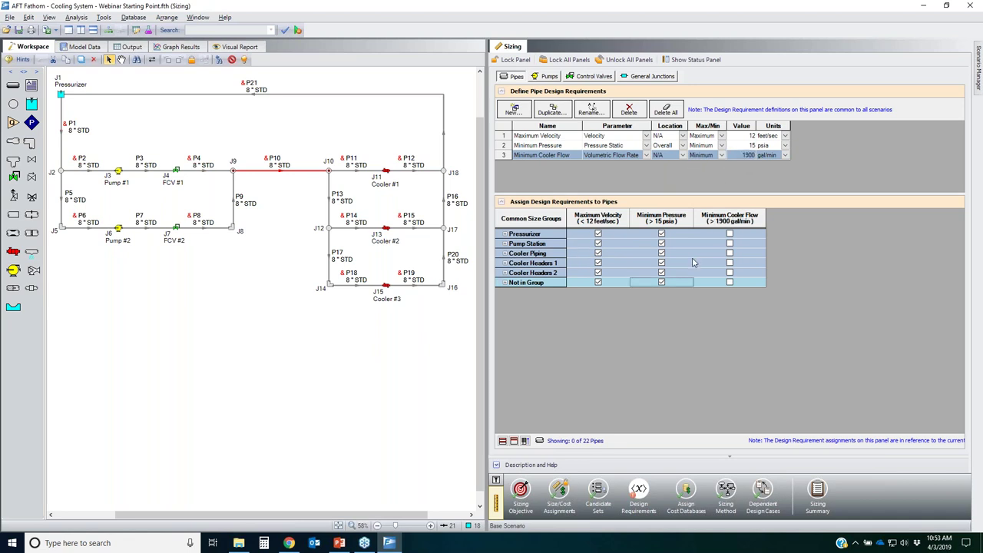
{"action": "left_click", "coordinate": [730, 254]}
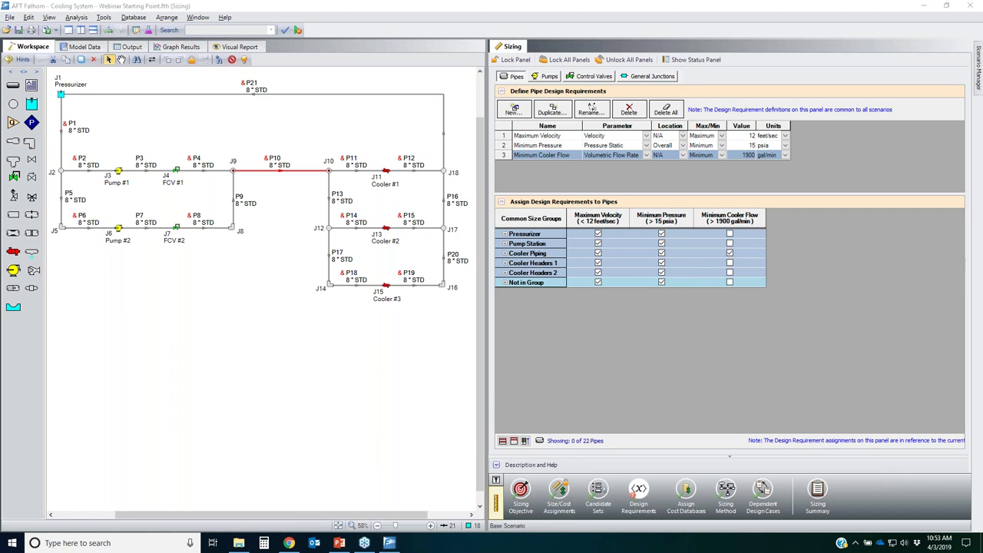
{"action": "left_click_drag", "start_coordinate": [727, 246], "coordinate": [727, 248]}
{"action": "mouse_move", "coordinate": [766, 206]}
{"action": "left_mouse_down"}
{"action": "mouse_move", "coordinate": [696, 219]}
{"action": "mouse_move", "coordinate": [767, 204]}
{"action": "left_mouse_up"}
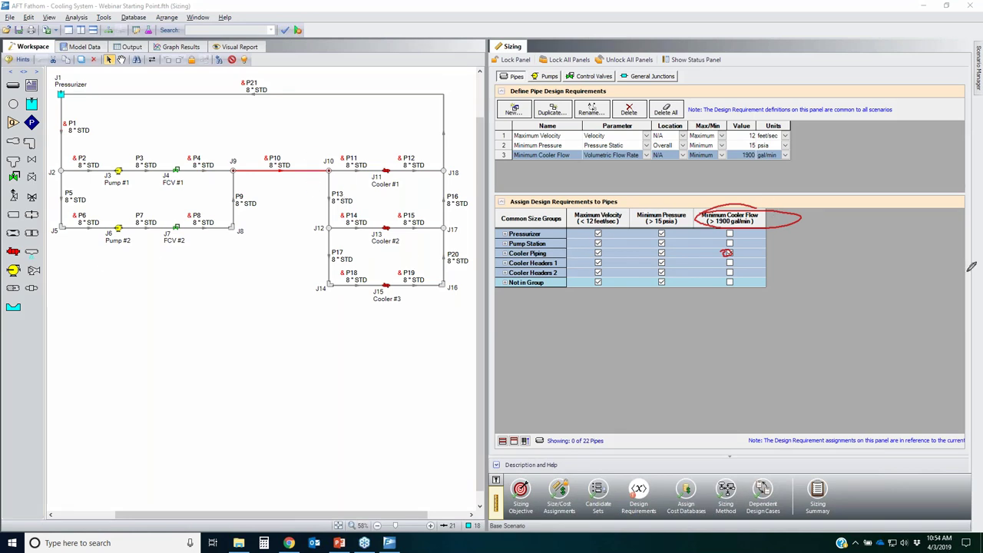
{"action": "key", "text": "Escape"}
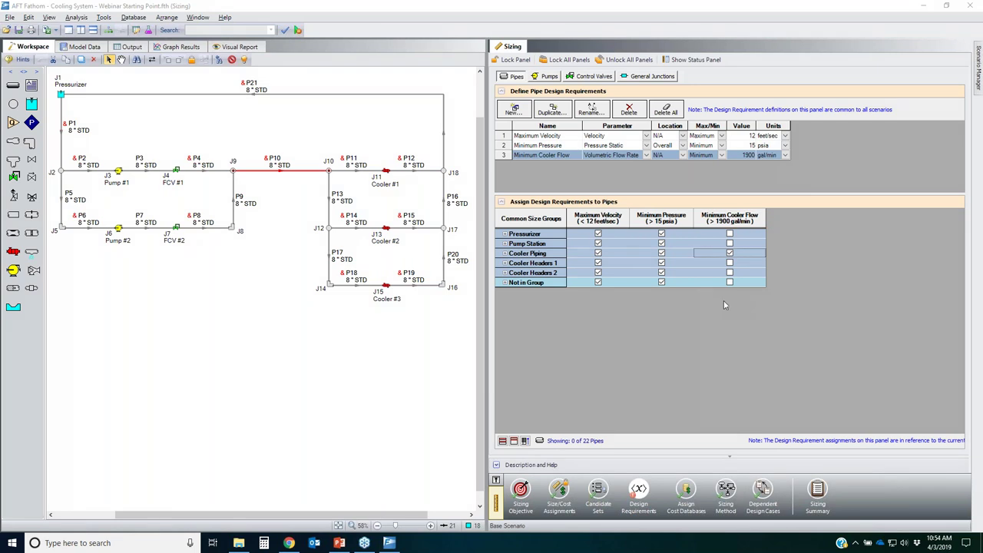
- On the Pumps tab, add a new requirement named 'Minimum NPSHA Margin'
{"action": "left_click", "coordinate": [549, 76]}
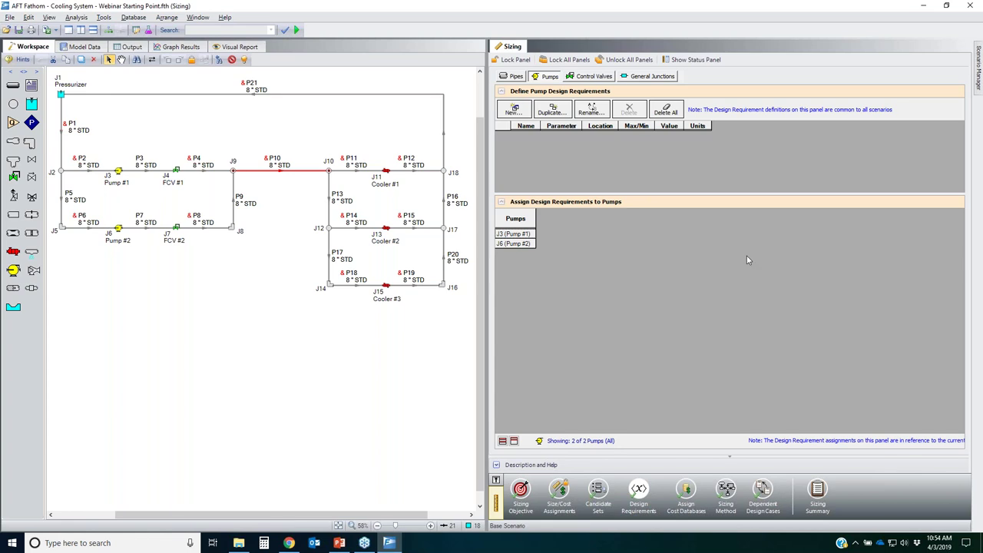
{"action": "left_click", "coordinate": [514, 109]}
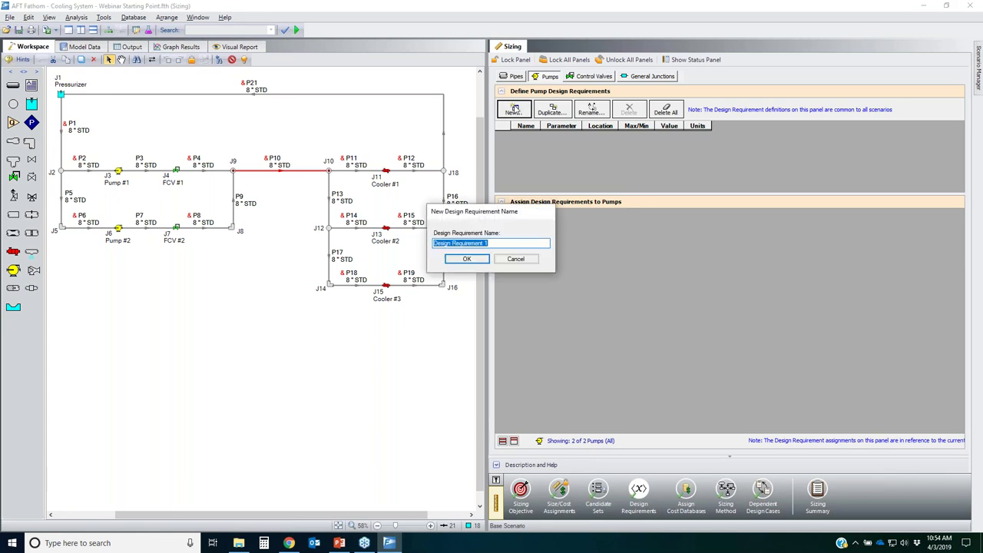
{"action": "type", "text": "Minimum M"}
{"action": "key", "text": "BackSpace"}
{"action": "type", "text": "NPSHA Margin"}
{"action": "key", "text": "Return"}
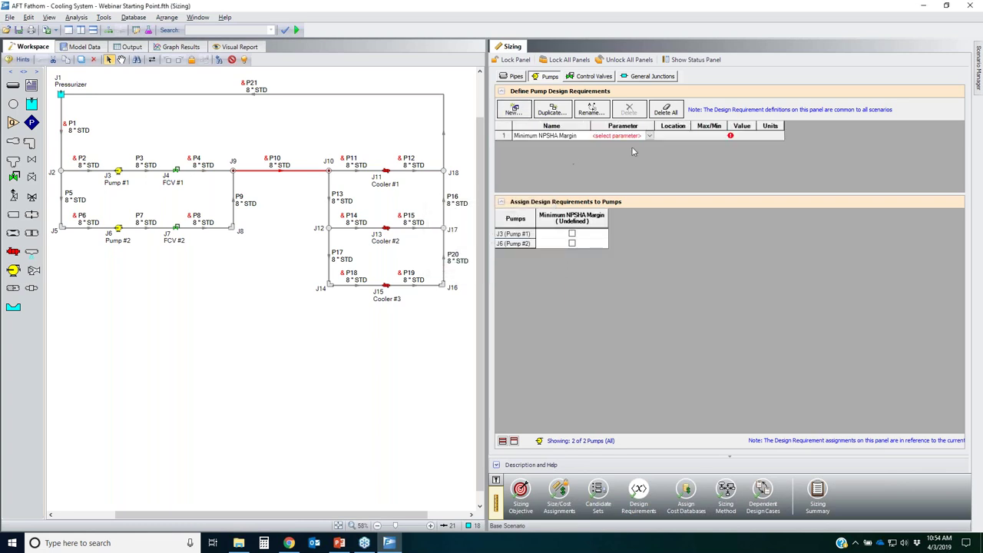
- Set the requirement to NPSH Margin of 10 feet and apply it to Pumps #1 and #2
{"action": "left_click", "coordinate": [650, 136]}
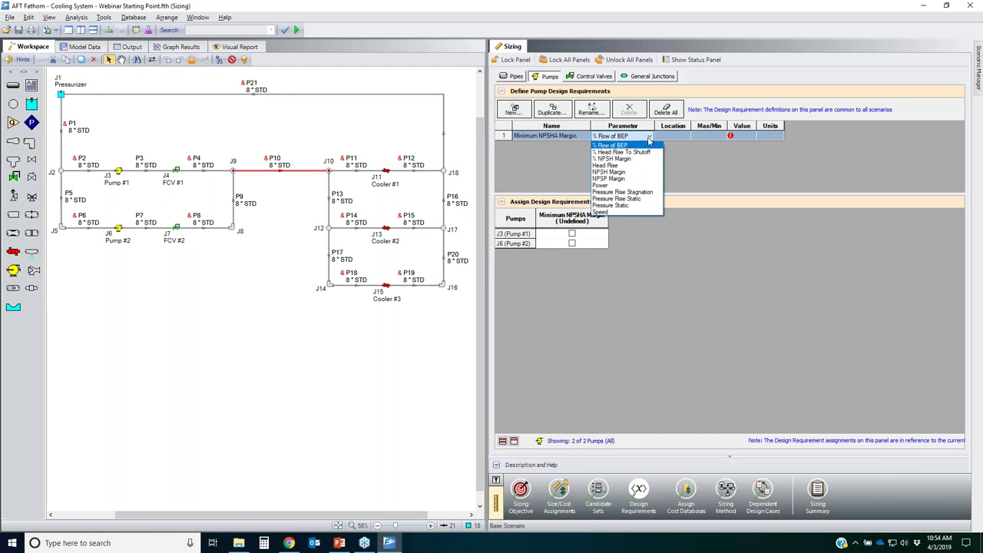
{"action": "left_click", "coordinate": [623, 172]}
{"action": "left_click", "coordinate": [733, 137]}
{"action": "type", "text": "10"}
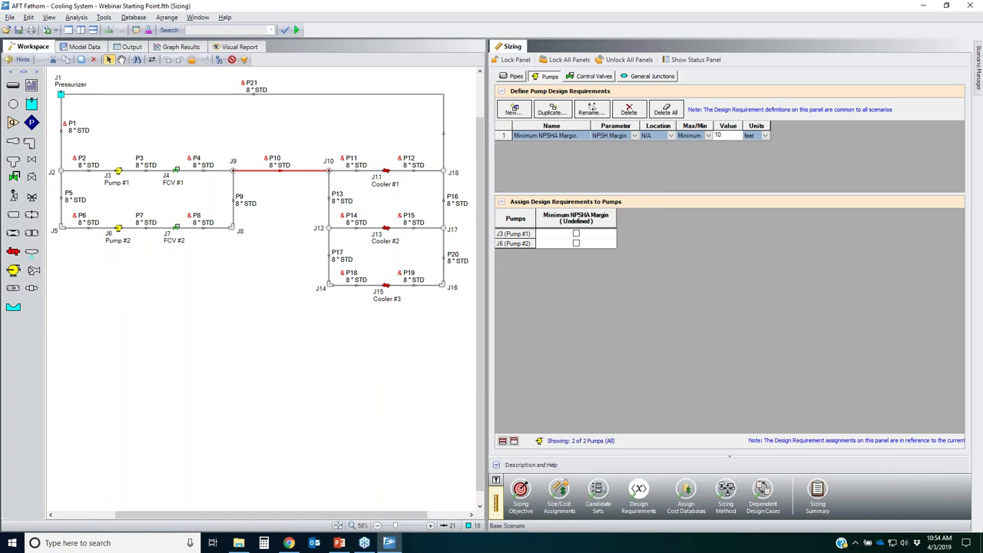
{"action": "left_click", "coordinate": [576, 233]}
{"action": "left_click", "coordinate": [577, 234]}
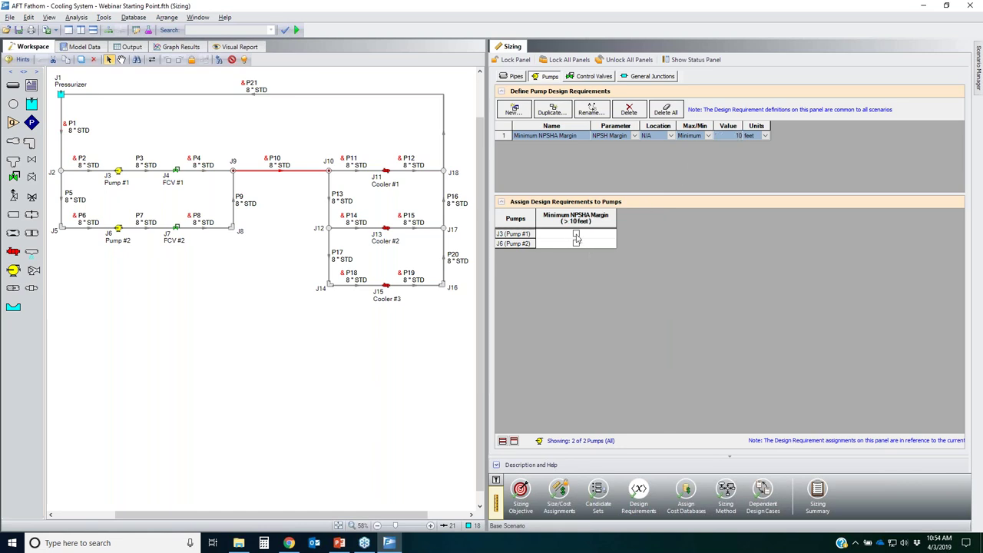
{"action": "left_click", "coordinate": [577, 244]}
- Lock the pump requirements, save the model, show Assign Cost Databases, then switch to File Explorer
{"action": "left_click", "coordinate": [517, 61]}
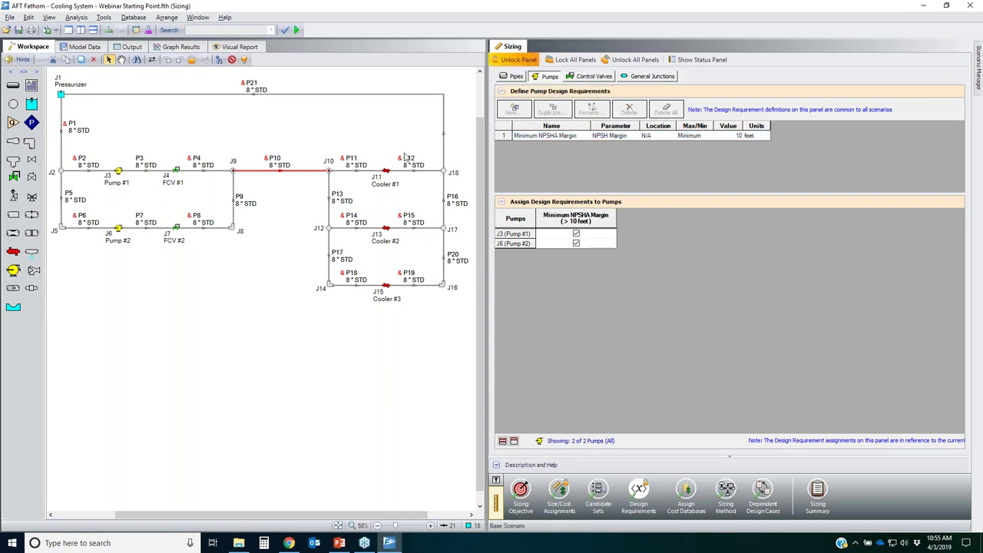
{"action": "left_click", "coordinate": [17, 31]}
{"action": "left_click", "coordinate": [686, 488]}
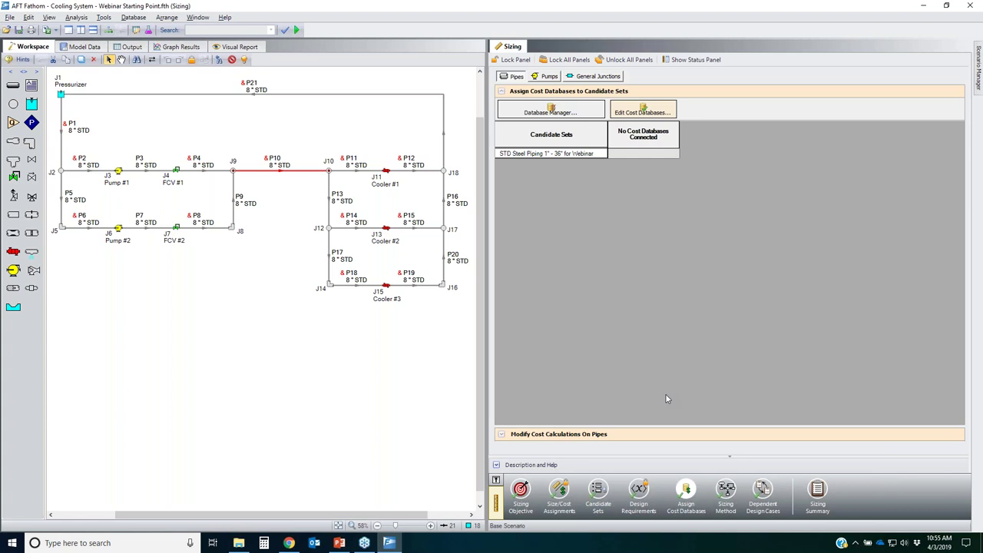
{"action": "key", "text": "super+e"}
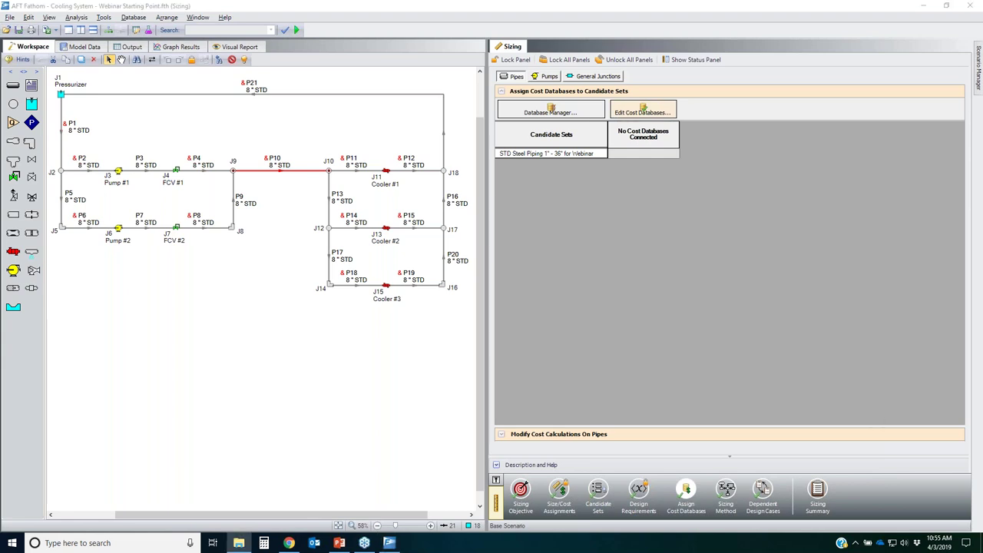
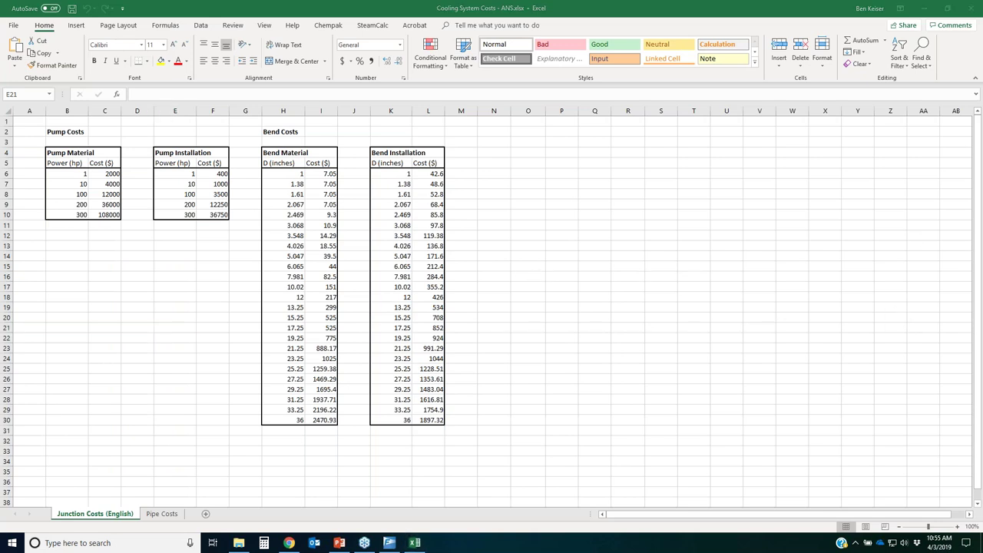
- Circle the pump and bend cost tables with pen annotations, then clear them
{"action": "left_click_drag", "start_coordinate": [28, 140], "coordinate": [180, 129]}
{"action": "mouse_move", "coordinate": [232, 178]}
{"action": "left_mouse_down"}
{"action": "mouse_move", "coordinate": [31, 117]}
{"action": "mouse_move", "coordinate": [166, 140]}
{"action": "left_mouse_up"}
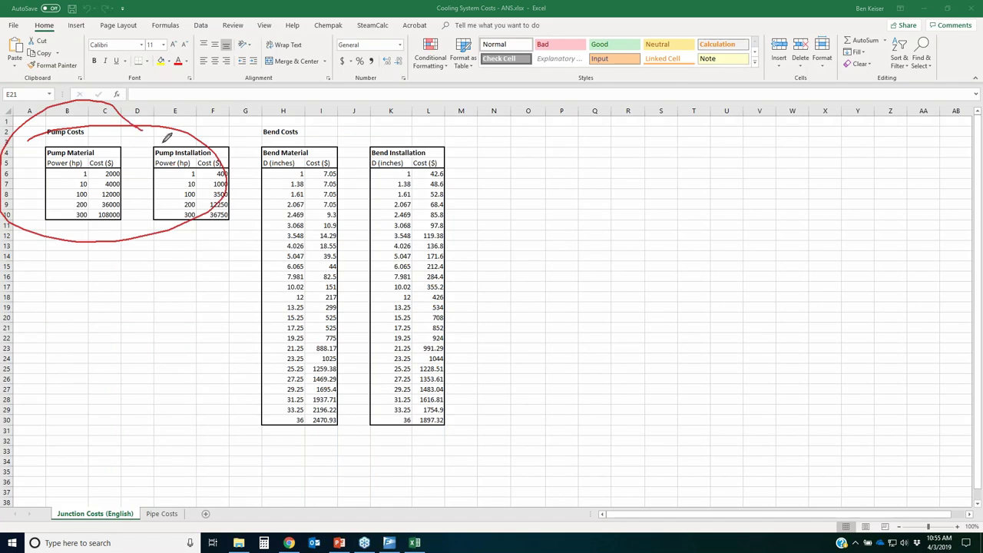
{"action": "mouse_move", "coordinate": [462, 141]}
{"action": "left_mouse_down"}
{"action": "mouse_move", "coordinate": [254, 270]}
{"action": "mouse_move", "coordinate": [411, 440]}
{"action": "left_mouse_up"}
{"action": "mouse_move", "coordinate": [494, 411]}
{"action": "left_mouse_down"}
{"action": "mouse_move", "coordinate": [530, 296]}
{"action": "mouse_move", "coordinate": [460, 140]}
{"action": "left_mouse_up"}
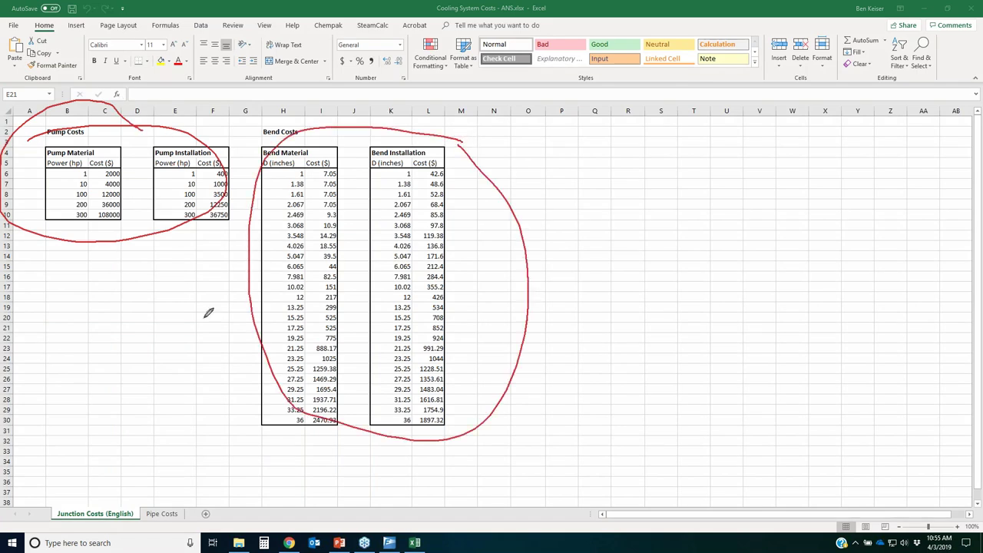
{"action": "mouse_move", "coordinate": [183, 501]}
{"action": "left_mouse_down"}
{"action": "mouse_move", "coordinate": [126, 527]}
{"action": "mouse_move", "coordinate": [157, 529]}
{"action": "mouse_move", "coordinate": [178, 504]}
{"action": "left_mouse_up"}
{"action": "key", "text": "Escape"}
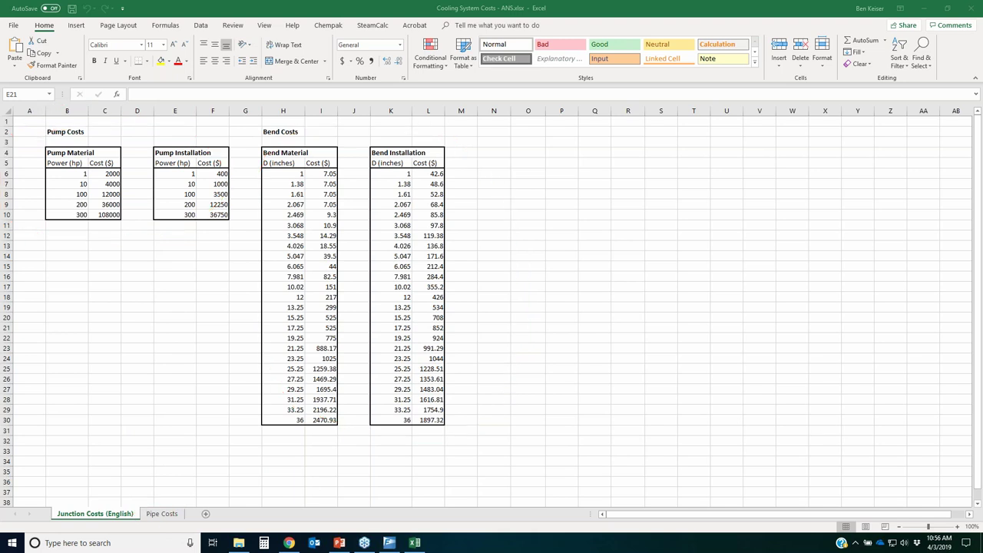
- Show the Pipe Costs sheet scrolled to the top with the column selection cleared
{"action": "left_click", "coordinate": [152, 515]}
{"action": "scroll", "coordinate": [154, 281], "scroll_direction": "up", "scroll_amount": 4}
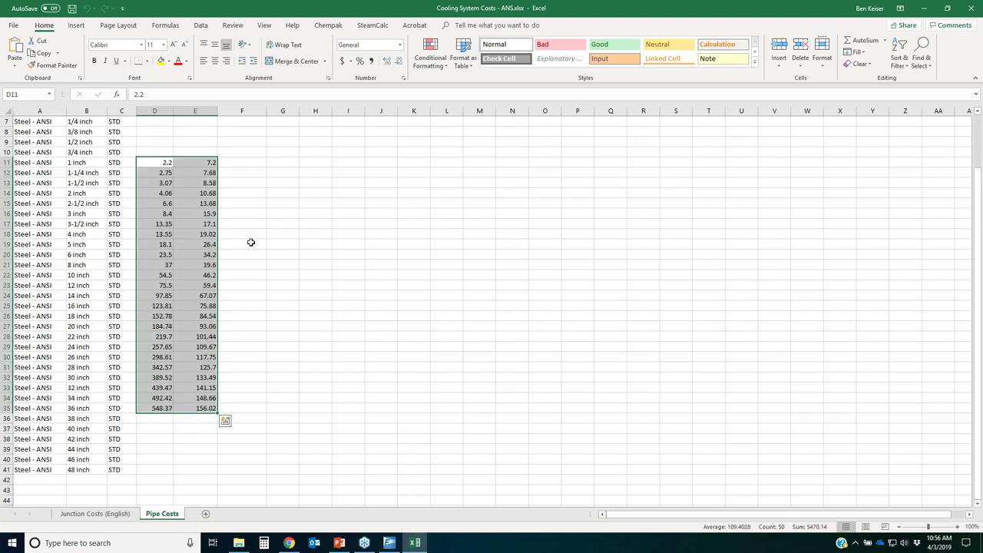
{"action": "left_click", "coordinate": [412, 287]}
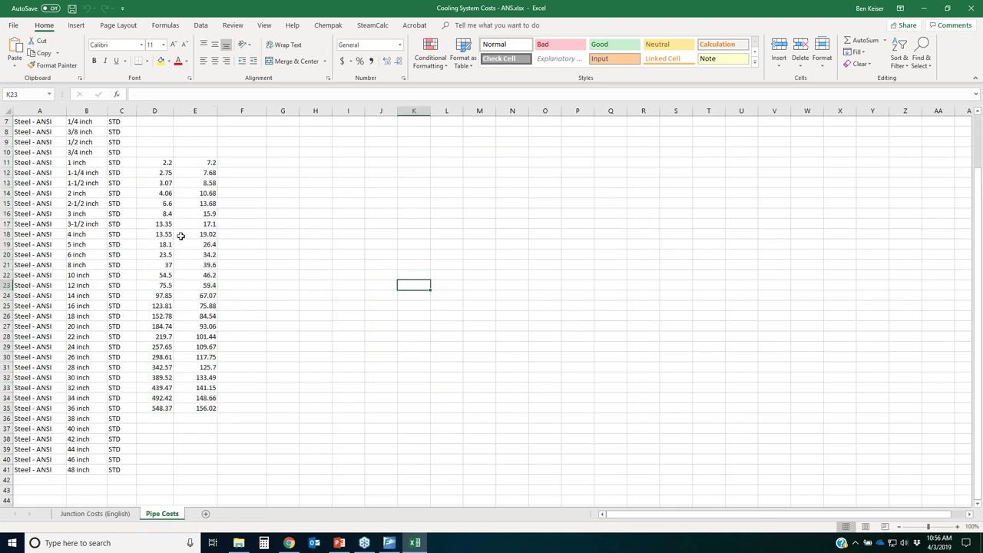
{"action": "scroll", "coordinate": [253, 262], "scroll_direction": "up", "scroll_amount": 2}
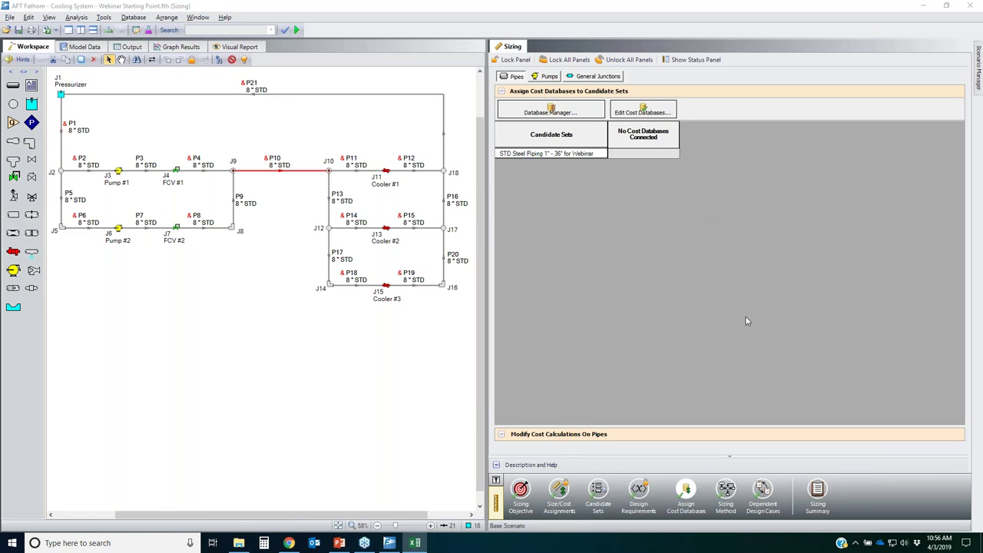
- Create a new Steel - ANSI cost database described 'Pipe Material & Installation Costs for Webinar'
{"action": "left_click", "coordinate": [680, 257]}
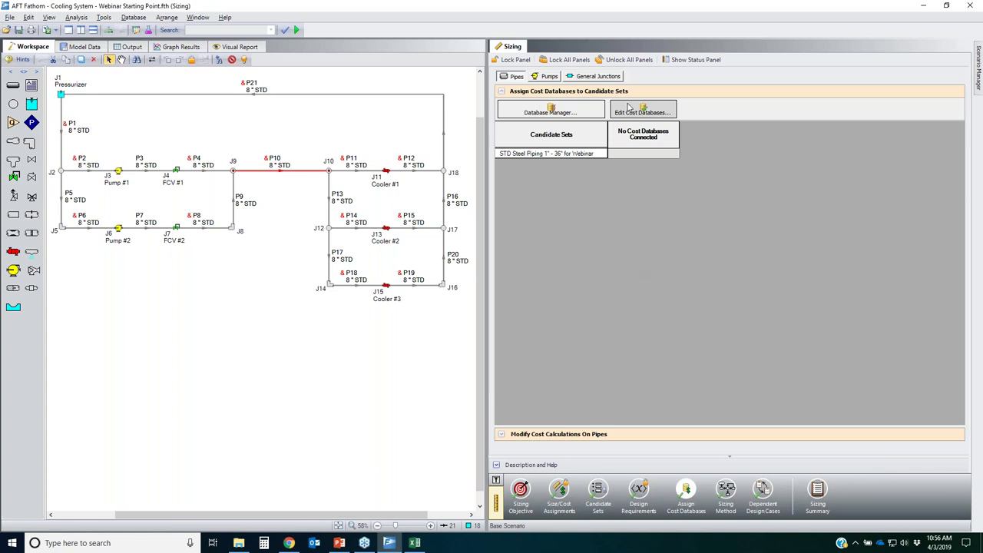
{"action": "left_click", "coordinate": [657, 113]}
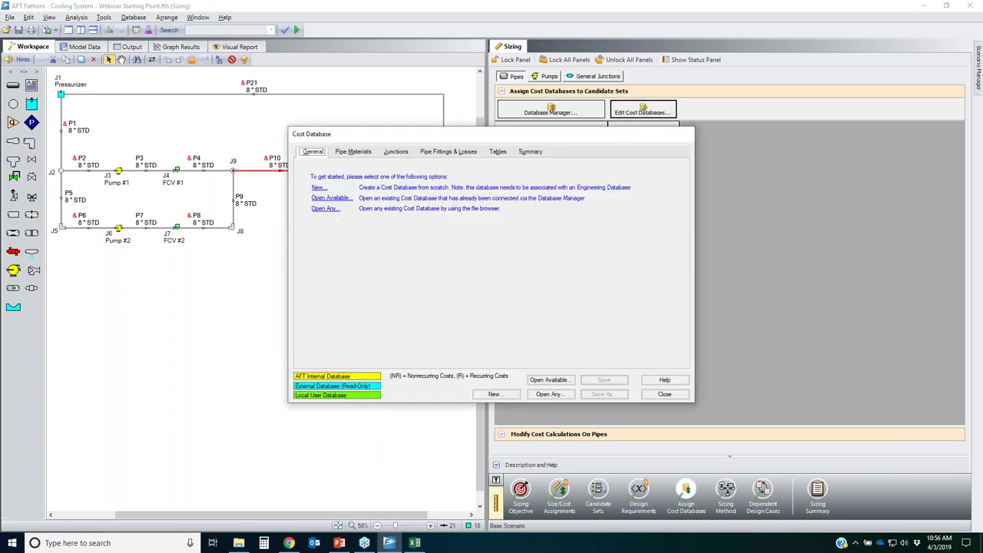
{"action": "left_click", "coordinate": [494, 395]}
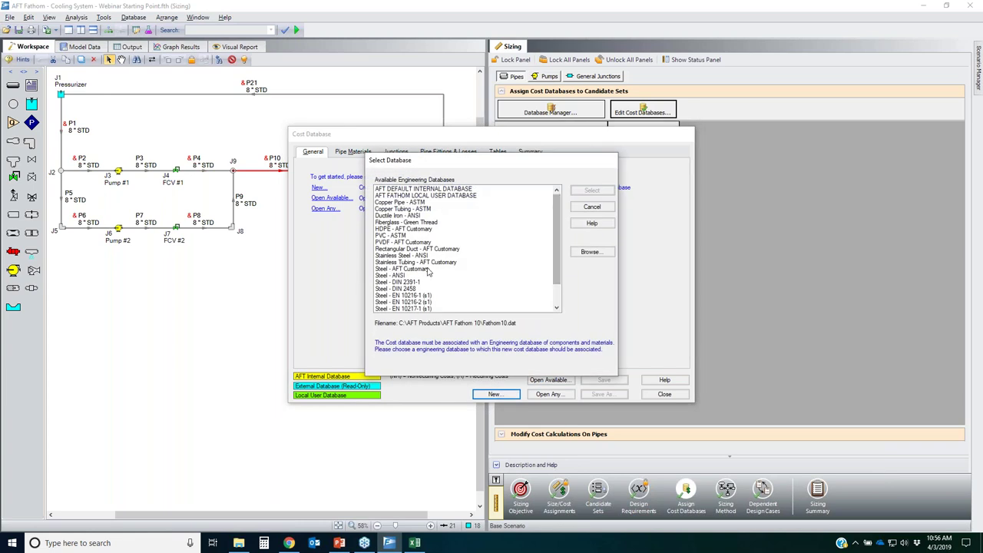
{"action": "left_click", "coordinate": [397, 277]}
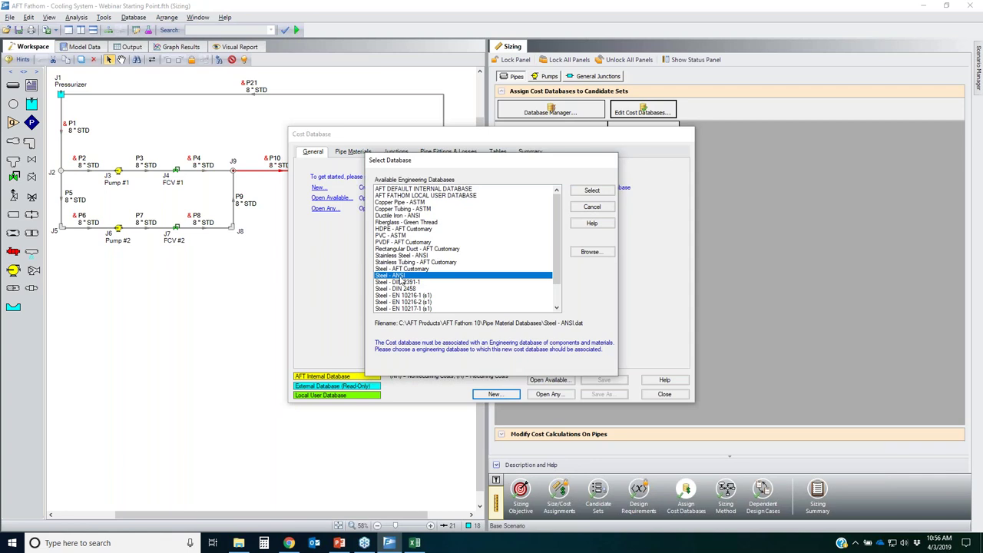
{"action": "left_click", "coordinate": [591, 191]}
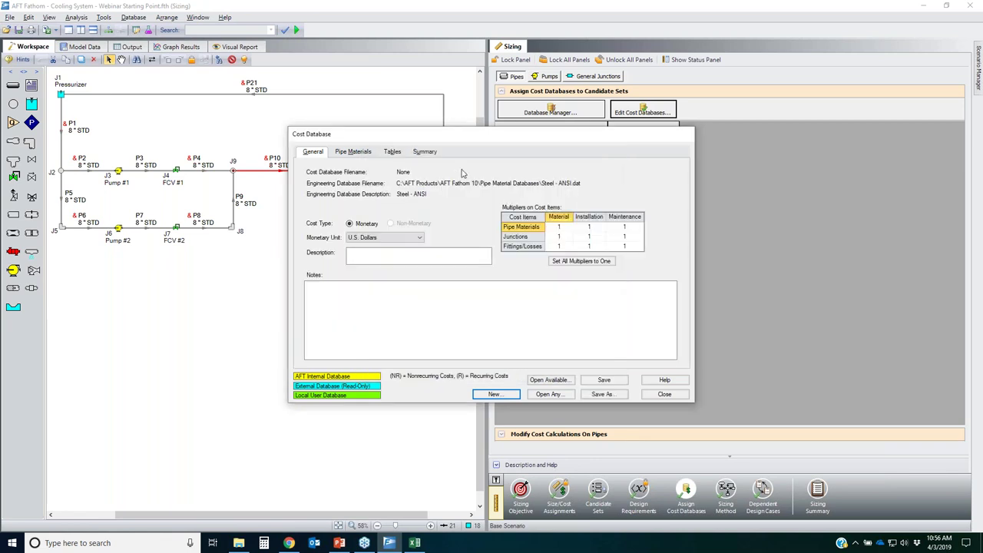
{"action": "left_click", "coordinate": [389, 253]}
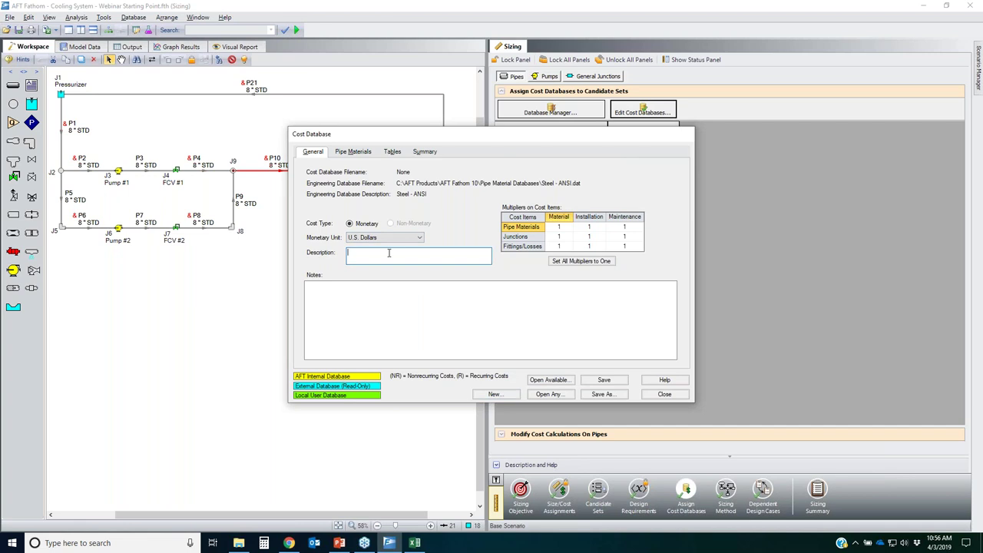
{"action": "type", "text": "Pipe Material & Installation Costs for Webinar"}
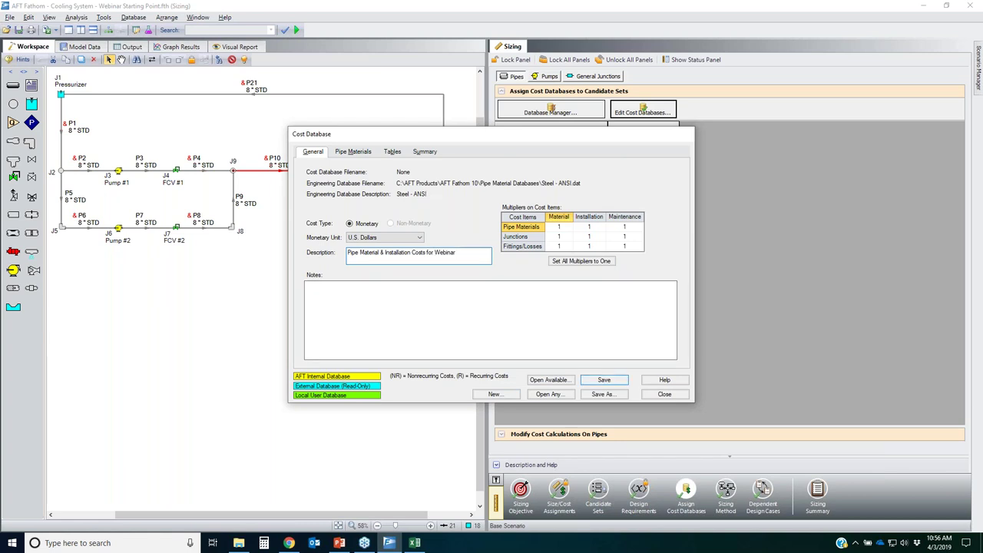
- Save it as 'Pipe & Material for Cooling System' and make it available and connected
{"action": "left_click", "coordinate": [604, 379]}
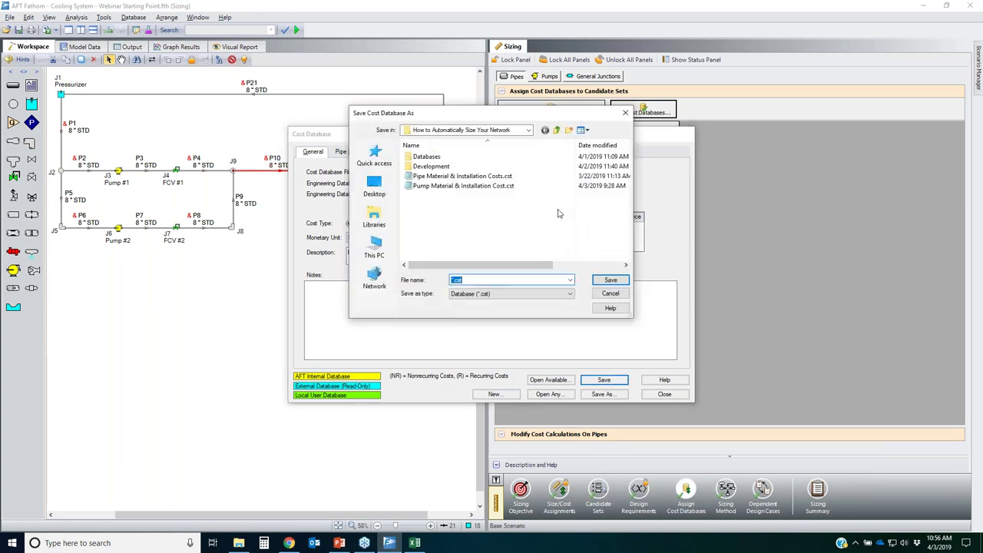
{"action": "type", "text": "Pipe "}
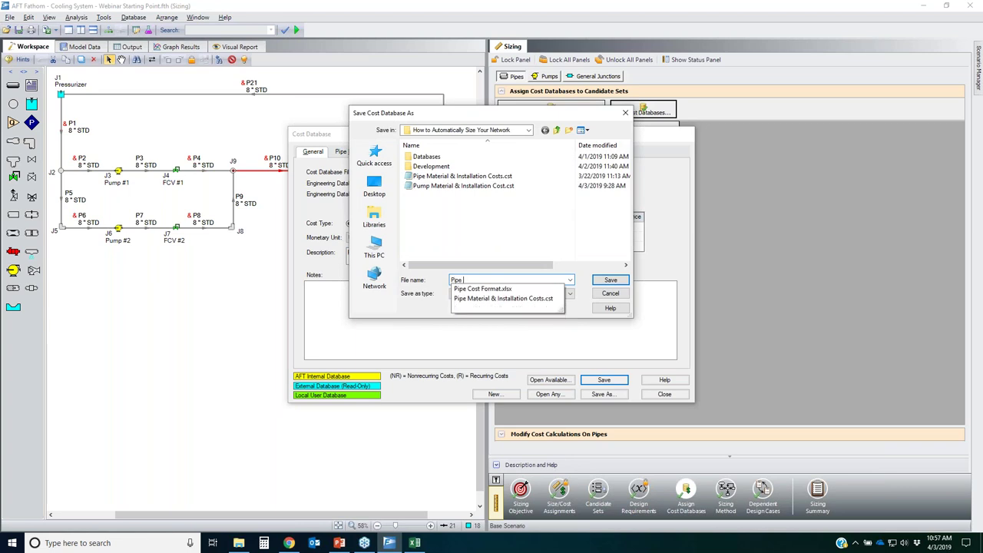
{"action": "type", "text": "& Material f"}
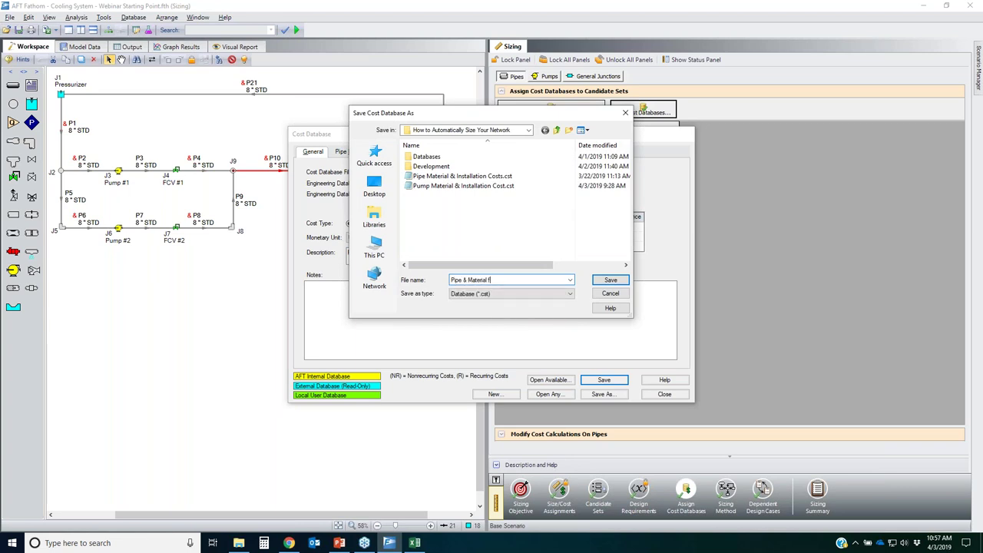
{"action": "type", "text": "or Cooling System"}
{"action": "key", "text": "Return"}
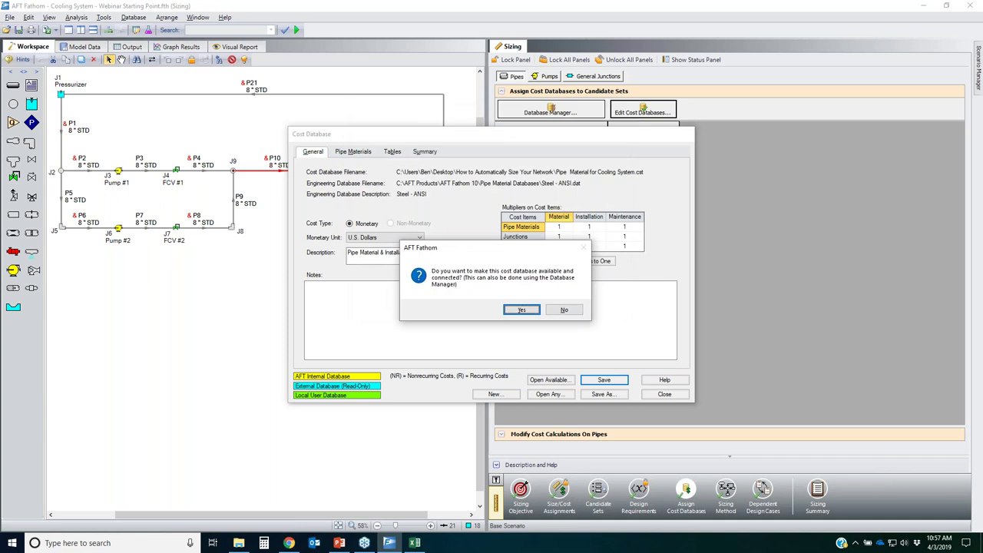
{"action": "key", "text": "Return"}
- Sort Pipe Materials by material, type or schedule, then nominal size, and expand Steel - ANSI > STD
{"action": "left_click", "coordinate": [352, 153]}
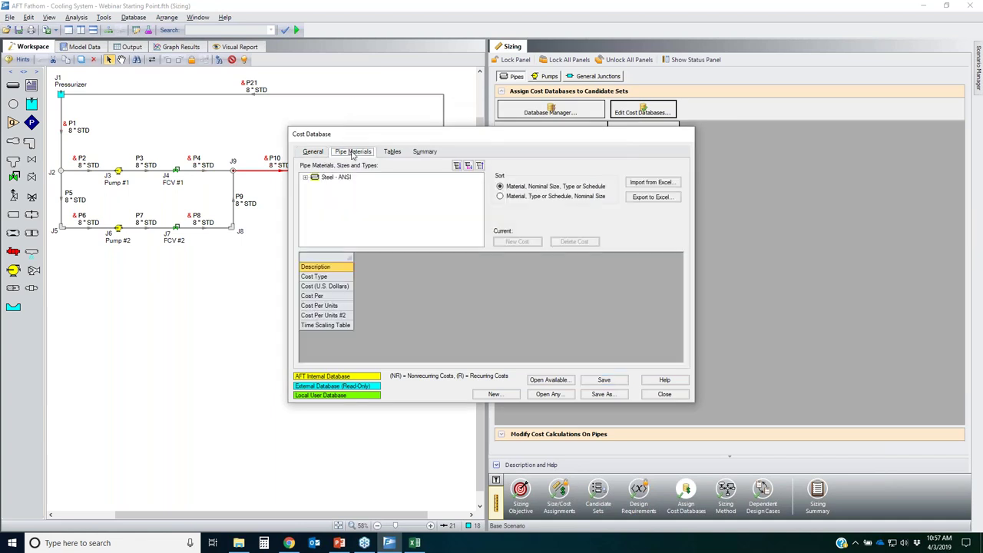
{"action": "left_click", "coordinate": [307, 179]}
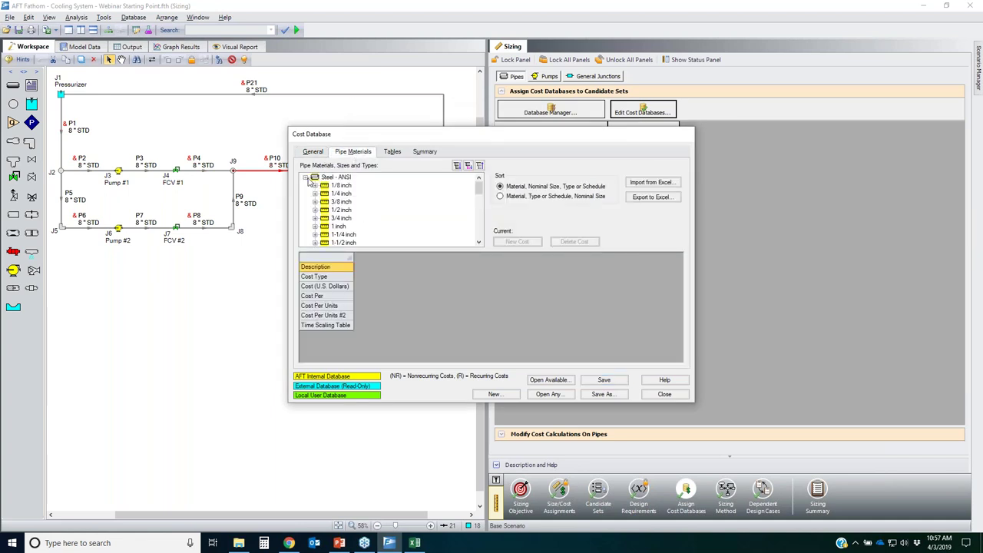
{"action": "left_click", "coordinate": [500, 197]}
{"action": "left_click", "coordinate": [306, 178]}
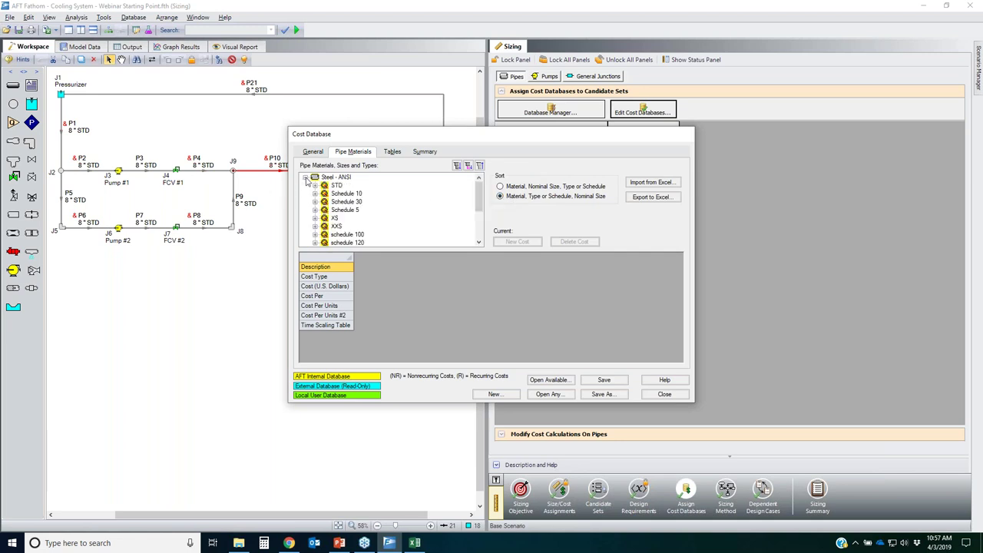
{"action": "left_click", "coordinate": [315, 186]}
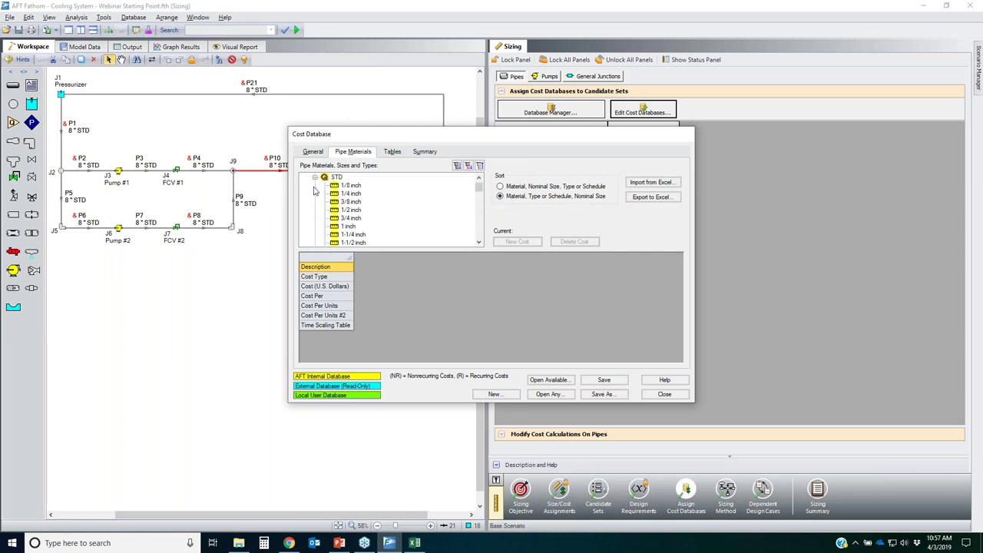
{"action": "left_click", "coordinate": [336, 177]}
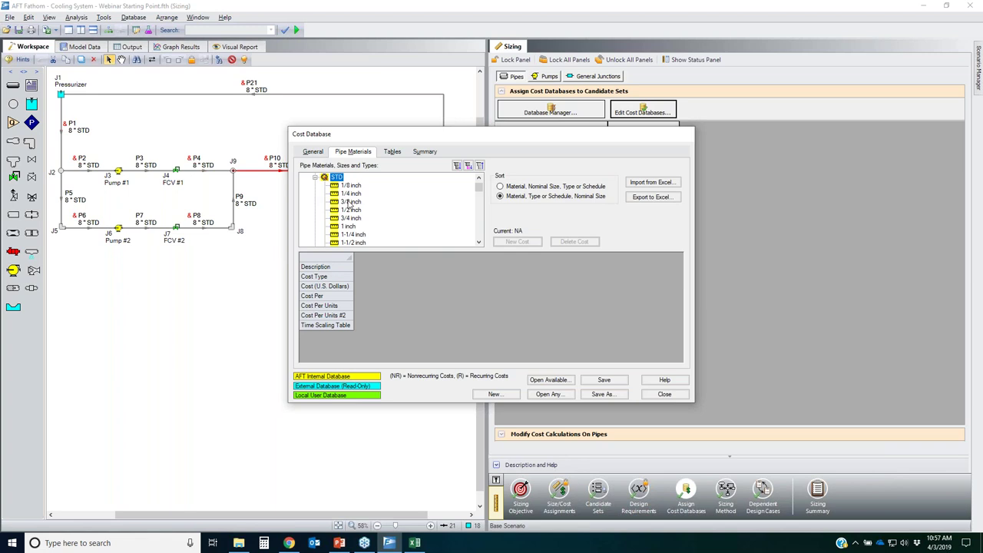
{"action": "key", "text": "super+e"}
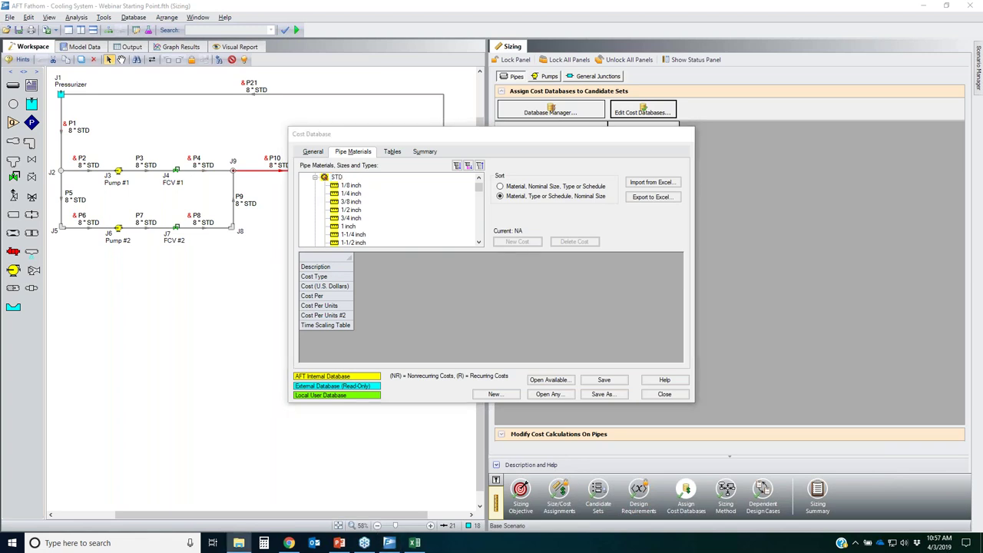
{"action": "key", "text": "alt+Tab"}
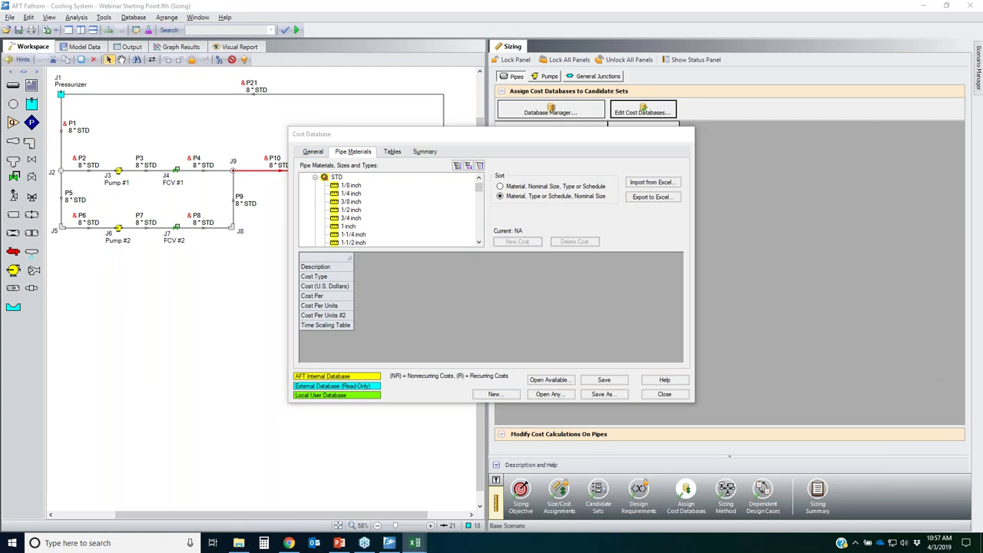
- Maximize the Pipe Cost Format workbook, then open and cancel the pipe-size export to Excel
{"action": "left_click_drag", "start_coordinate": [548, 246], "coordinate": [472, 2]}
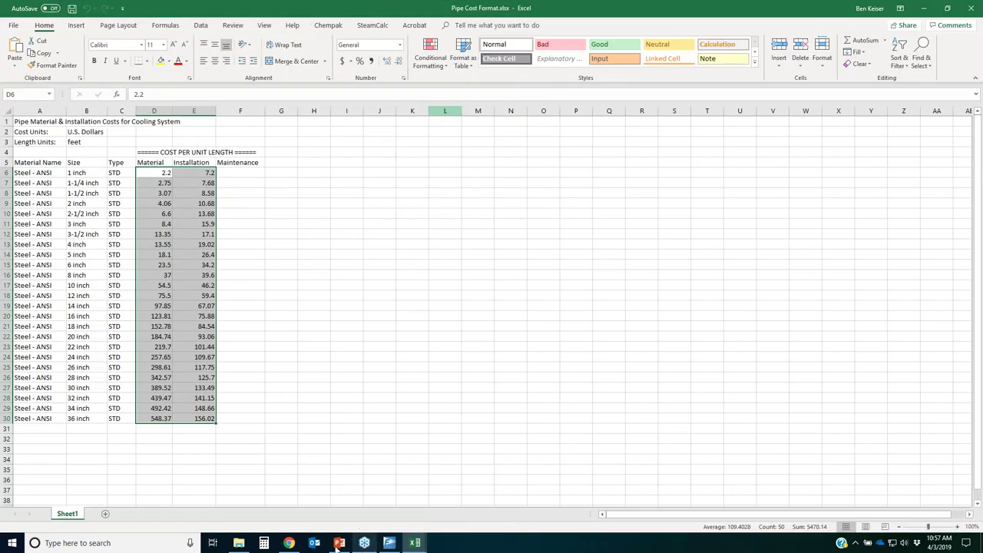
{"action": "mouse_move", "coordinate": [338, 546]}
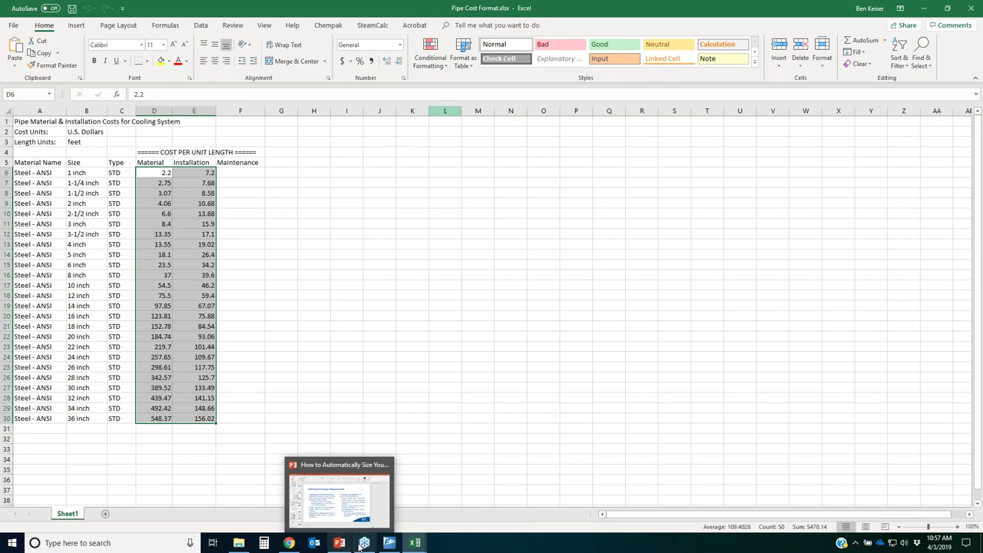
{"action": "left_click", "coordinate": [387, 544]}
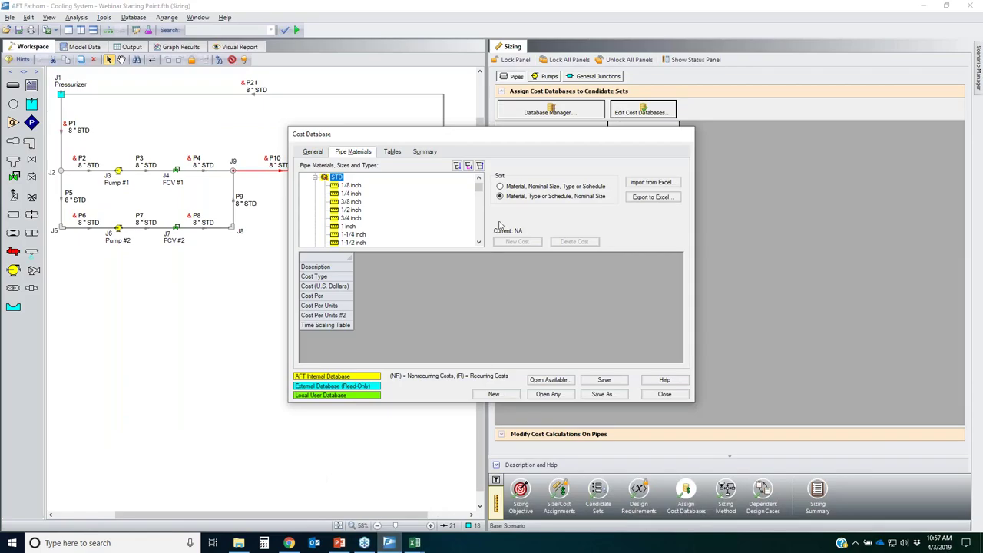
{"action": "left_click", "coordinate": [654, 199]}
{"action": "scroll", "coordinate": [609, 198], "scroll_direction": "down", "scroll_amount": 1}
{"action": "scroll", "coordinate": [609, 198], "scroll_direction": "up", "scroll_amount": 1}
{"action": "left_click", "coordinate": [602, 379]}
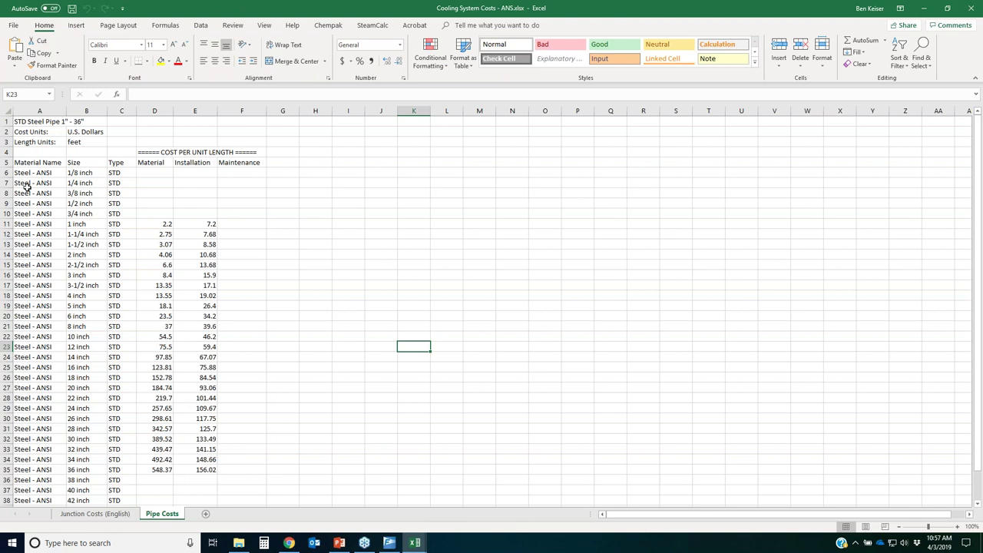
{"action": "left_click_drag", "start_coordinate": [6, 173], "coordinate": [7, 213]}
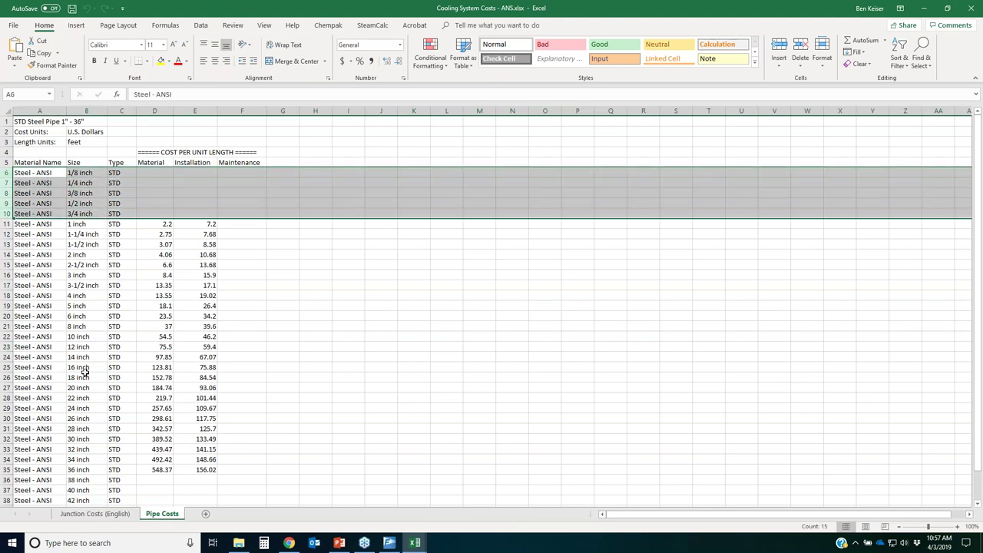
{"action": "scroll", "coordinate": [272, 304], "scroll_direction": "down", "scroll_amount": 3}
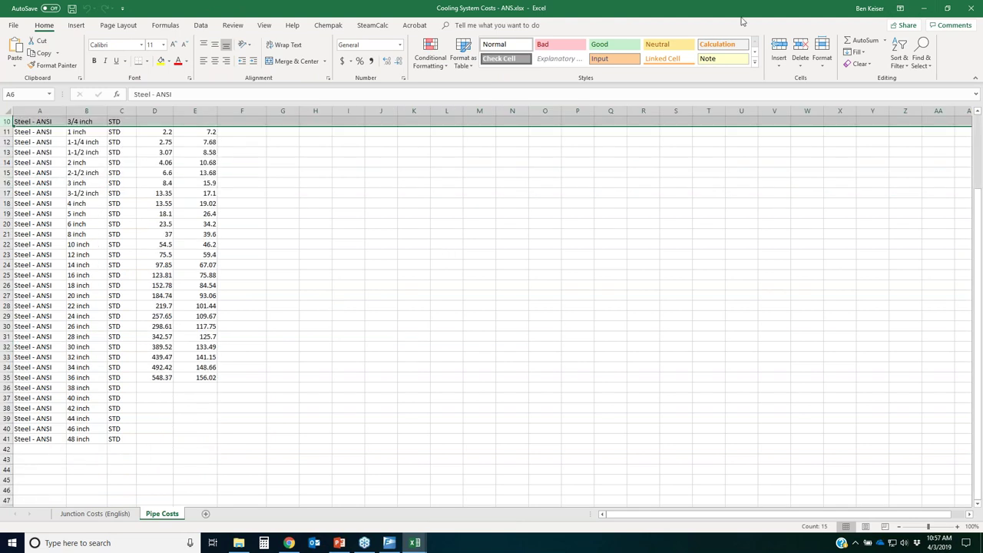
- Select cost rows A6:E30 in Pipe Cost Format, minimize it and return to the Cost Database
{"action": "key", "text": "alt+Tab"}
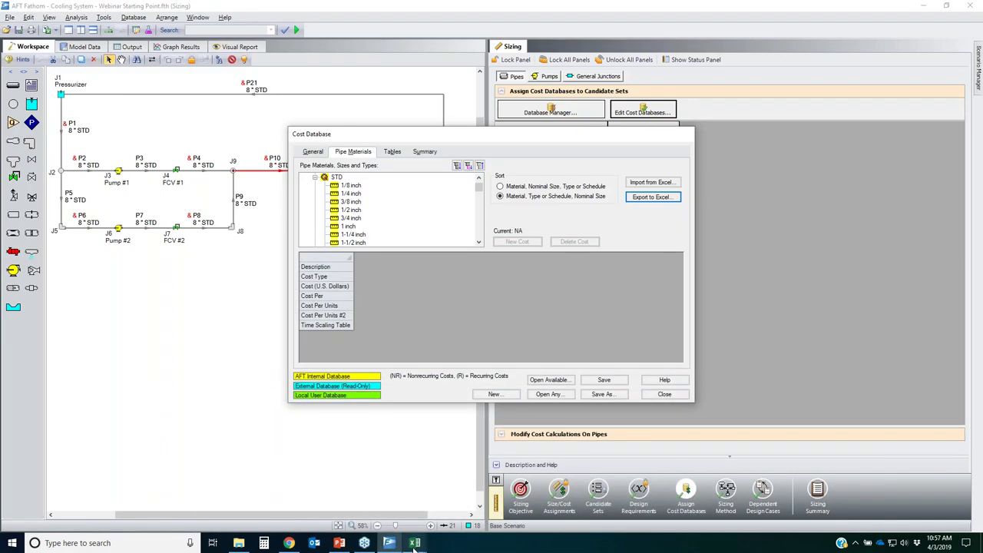
{"action": "mouse_move", "coordinate": [415, 542]}
{"action": "left_click", "coordinate": [379, 525]}
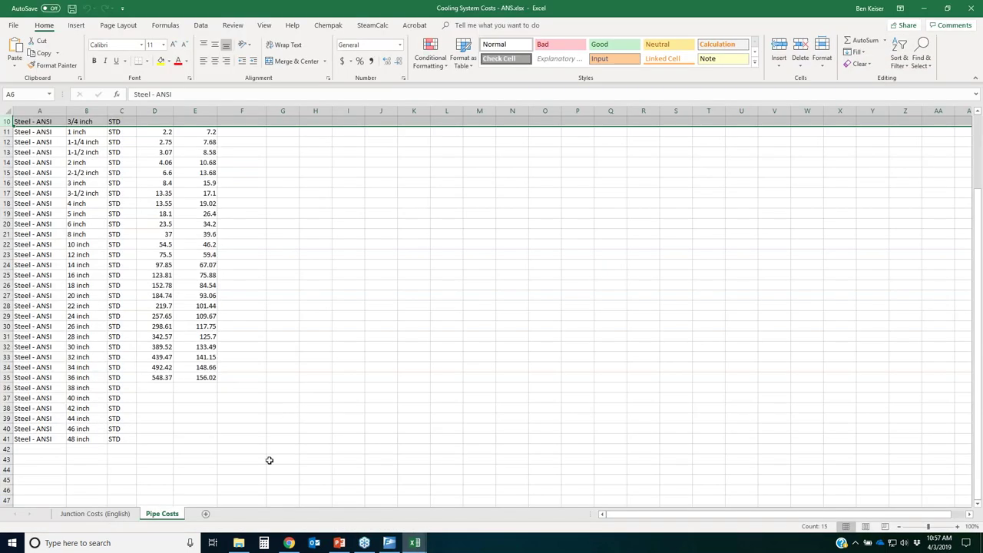
{"action": "mouse_move", "coordinate": [415, 543]}
{"action": "left_click", "coordinate": [454, 518]}
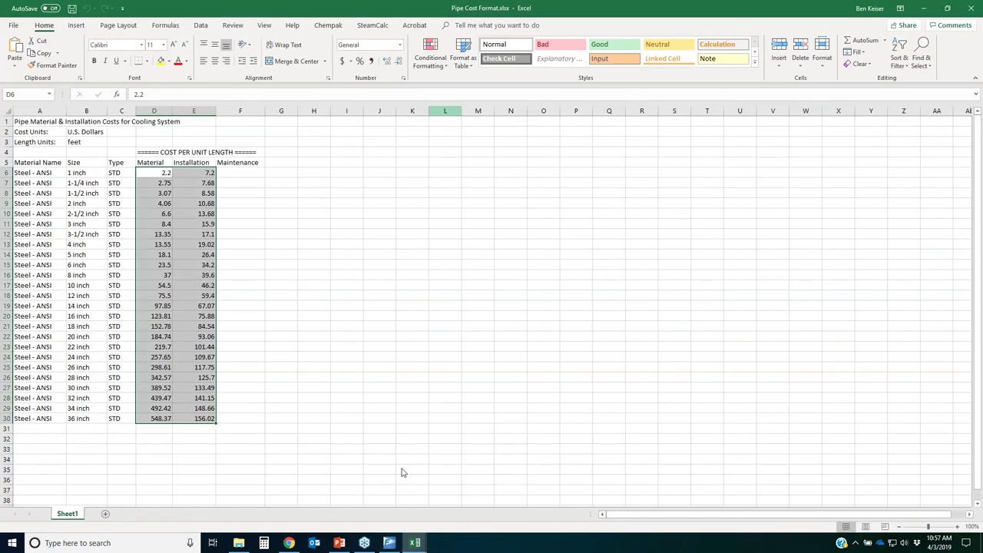
{"action": "left_click_drag", "start_coordinate": [22, 175], "coordinate": [46, 421]}
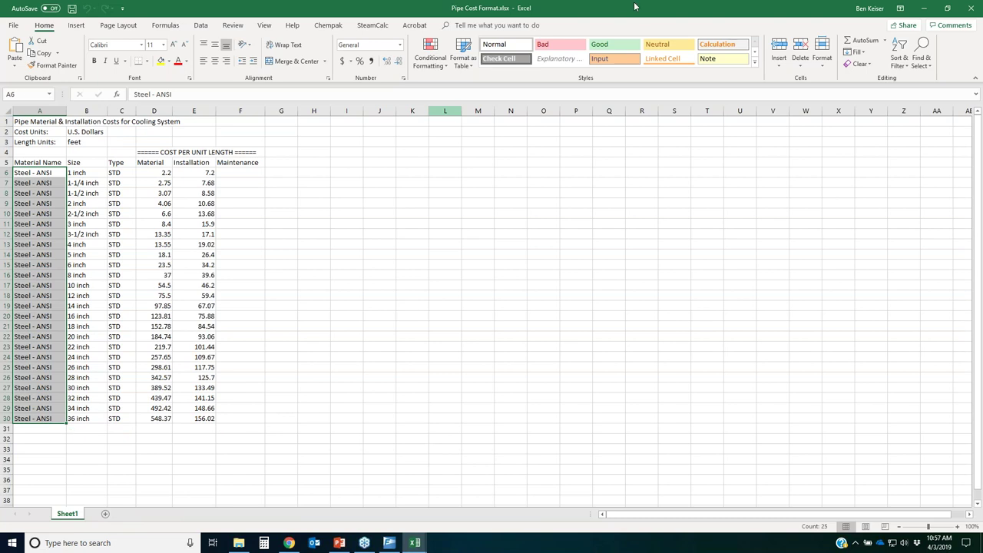
{"action": "left_click_drag", "start_coordinate": [46, 175], "coordinate": [203, 419]}
{"action": "left_click", "coordinate": [414, 543]}
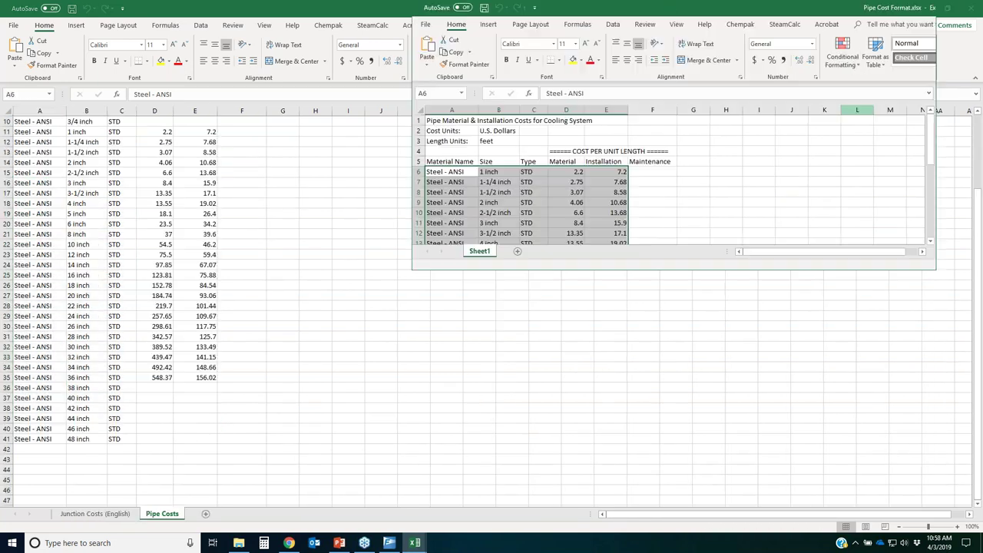
{"action": "left_click", "coordinate": [390, 543]}
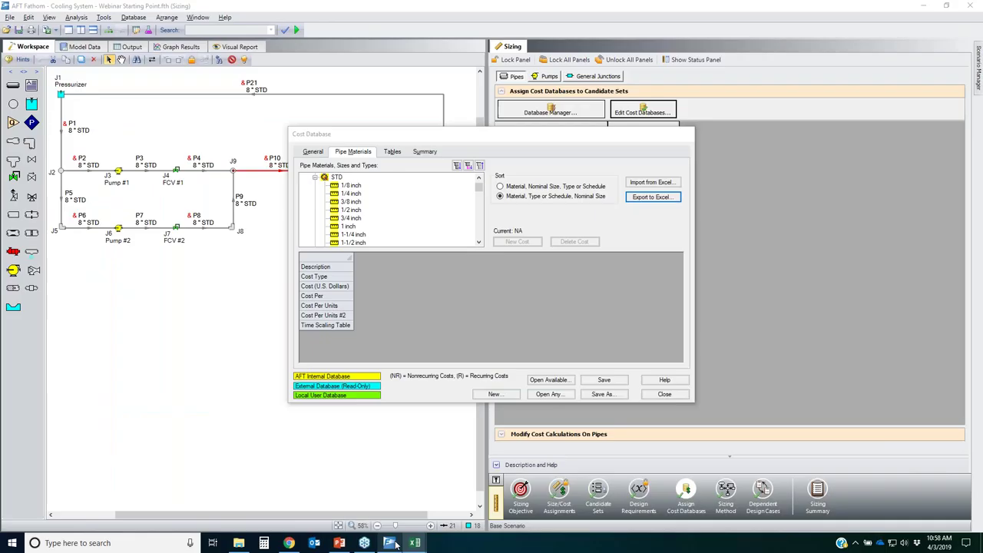
- Import the pipe costs from Pipe Cost Format.xlsx into the cost database
{"action": "left_click", "coordinate": [660, 183]}
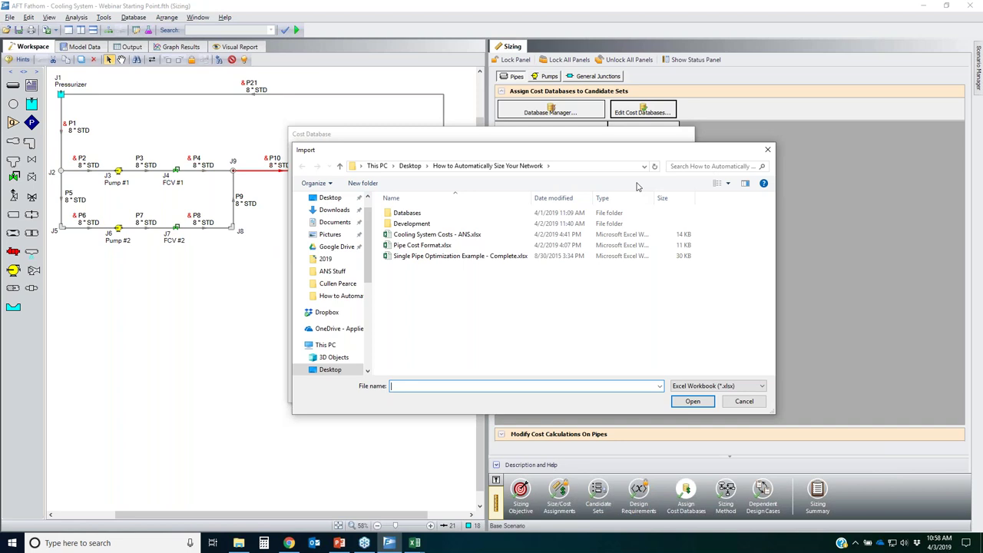
{"action": "left_click", "coordinate": [427, 245]}
{"action": "left_click", "coordinate": [694, 402]}
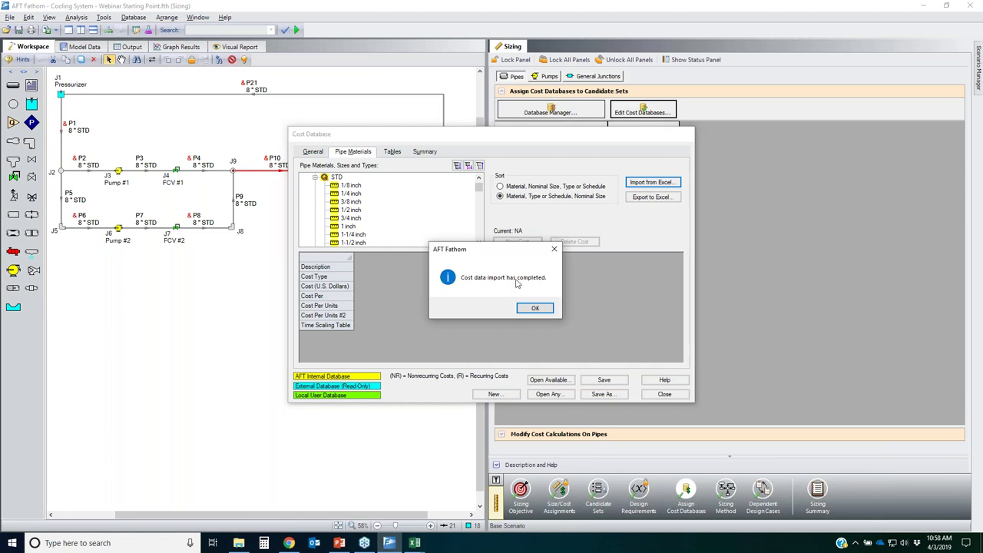
{"action": "left_click", "coordinate": [543, 311]}
- Check the imported costs for 1, 1-1/4, 8 and 16 inch pipe, then save the database
{"action": "left_click", "coordinate": [348, 226]}
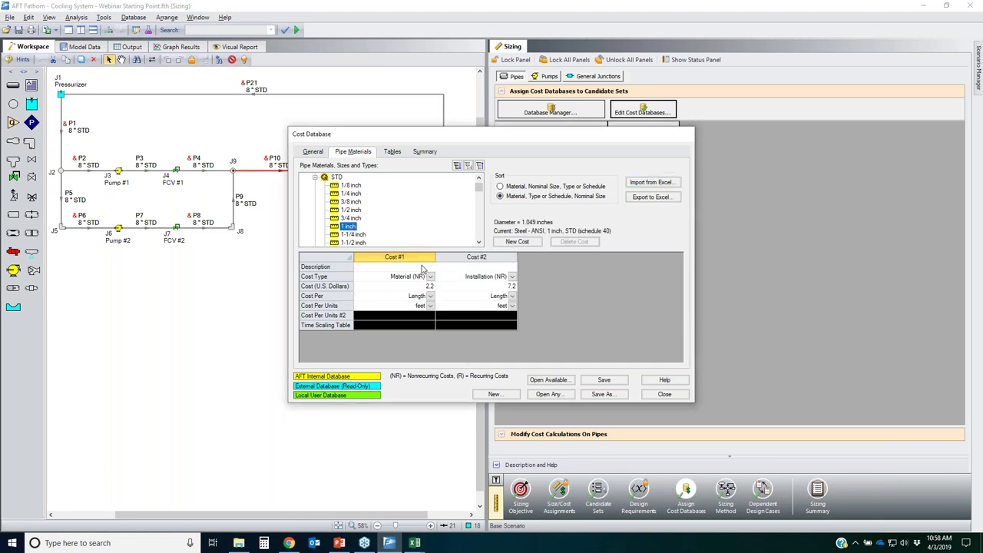
{"action": "left_click", "coordinate": [355, 237]}
{"action": "key", "text": "Down"}
{"action": "key", "text": "Down"}
{"action": "key", "text": "Down"}
{"action": "key", "text": "Down"}
{"action": "key", "text": "Down"}
{"action": "key", "text": "Down"}
{"action": "key", "text": "Down"}
{"action": "key", "text": "Down"}
{"action": "key", "text": "Down"}
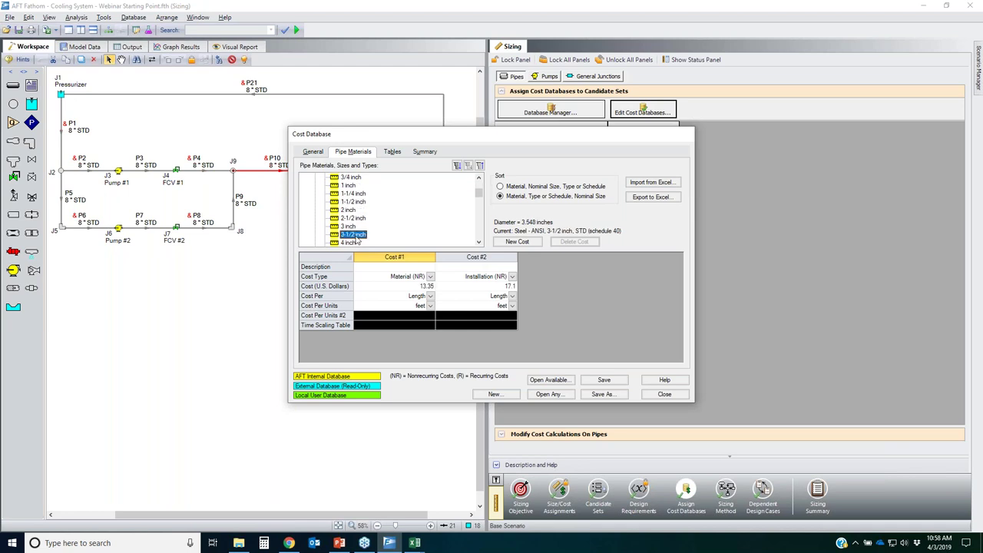
{"action": "key", "text": "Down"}
{"action": "key", "text": "Down"}
{"action": "key", "text": "Down"}
{"action": "key", "text": "Down"}
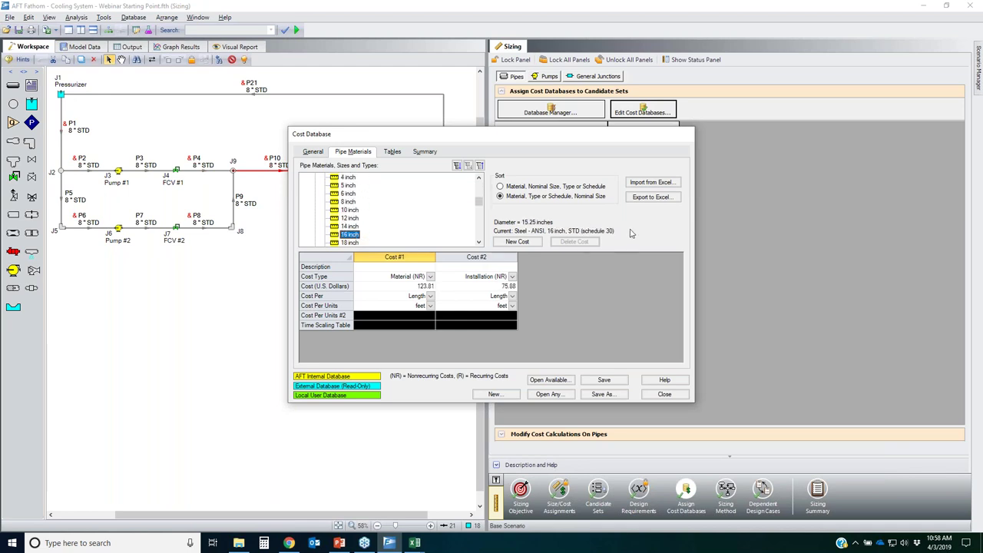
{"action": "left_click", "coordinate": [602, 382]}
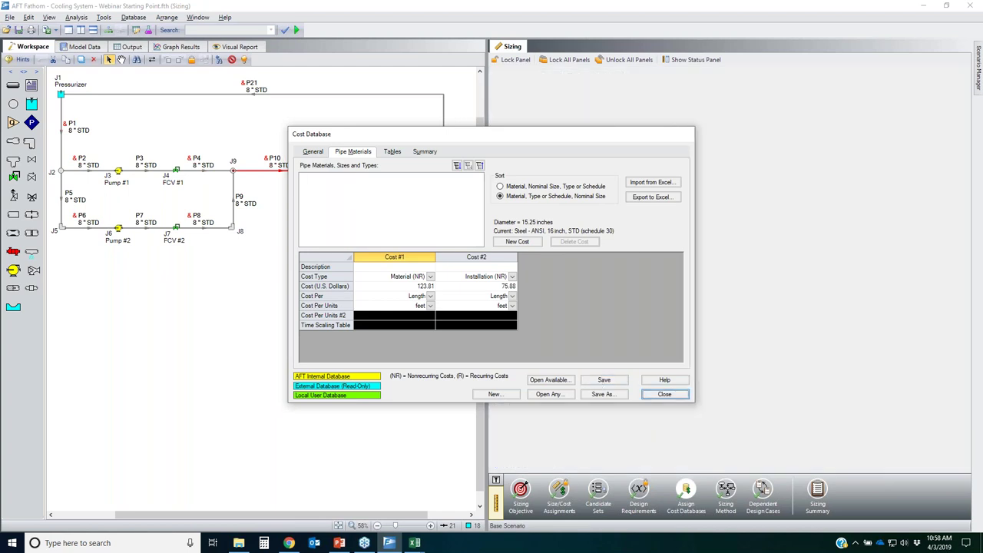
- Close the Cost Database and highlight the STD Steel Piping set's assigned webinar cost database
{"action": "left_click", "coordinate": [664, 394]}
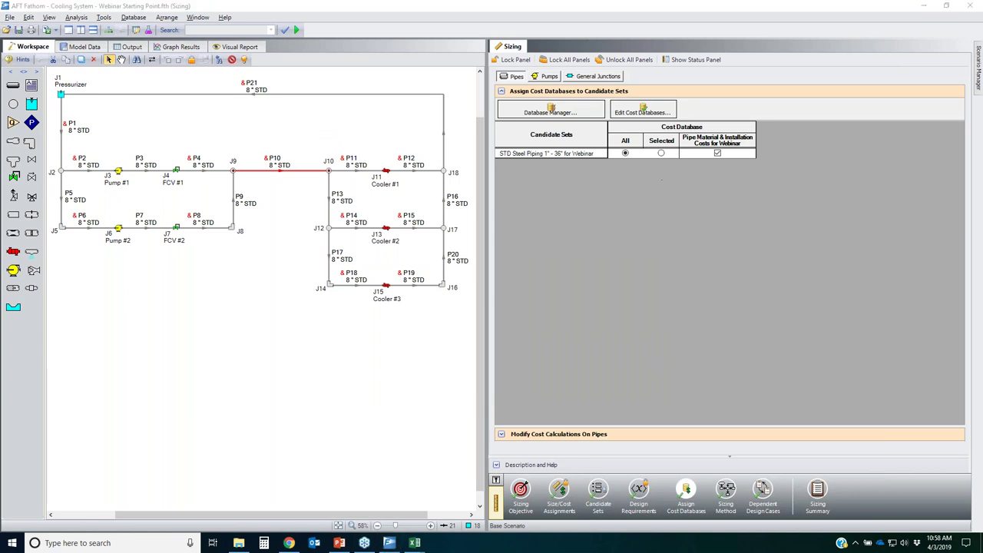
{"action": "mouse_move", "coordinate": [499, 122]}
{"action": "left_mouse_down"}
{"action": "mouse_move", "coordinate": [862, 178]}
{"action": "mouse_move", "coordinate": [550, 132]}
{"action": "mouse_move", "coordinate": [573, 127]}
{"action": "left_mouse_up"}
{"action": "mouse_move", "coordinate": [507, 67]}
{"action": "left_mouse_down"}
{"action": "mouse_move", "coordinate": [492, 71]}
{"action": "mouse_move", "coordinate": [524, 66]}
{"action": "left_mouse_up"}
{"action": "mouse_move", "coordinate": [599, 145]}
{"action": "left_mouse_down"}
{"action": "mouse_move", "coordinate": [492, 155]}
{"action": "mouse_move", "coordinate": [544, 169]}
{"action": "mouse_move", "coordinate": [602, 143]}
{"action": "left_mouse_up"}
{"action": "mouse_move", "coordinate": [739, 143]}
{"action": "left_mouse_down"}
{"action": "mouse_move", "coordinate": [693, 163]}
{"action": "mouse_move", "coordinate": [727, 141]}
{"action": "left_mouse_up"}
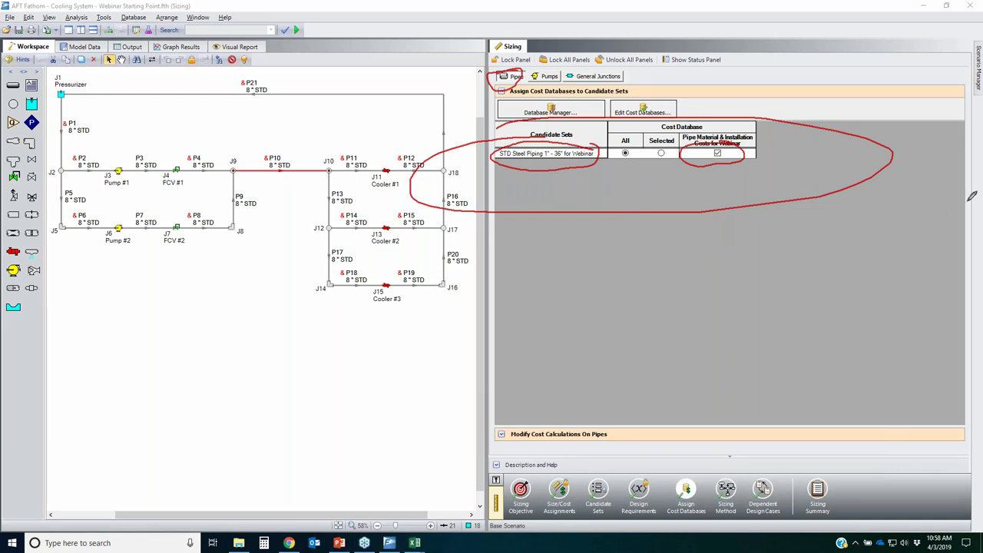
{"action": "key", "text": "Escape"}
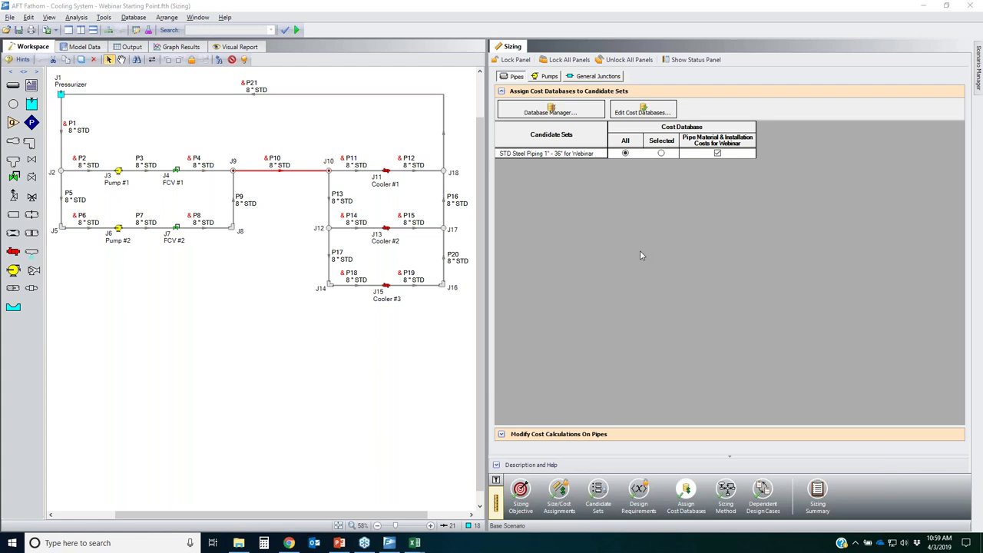
{"action": "left_click", "coordinate": [553, 110]}
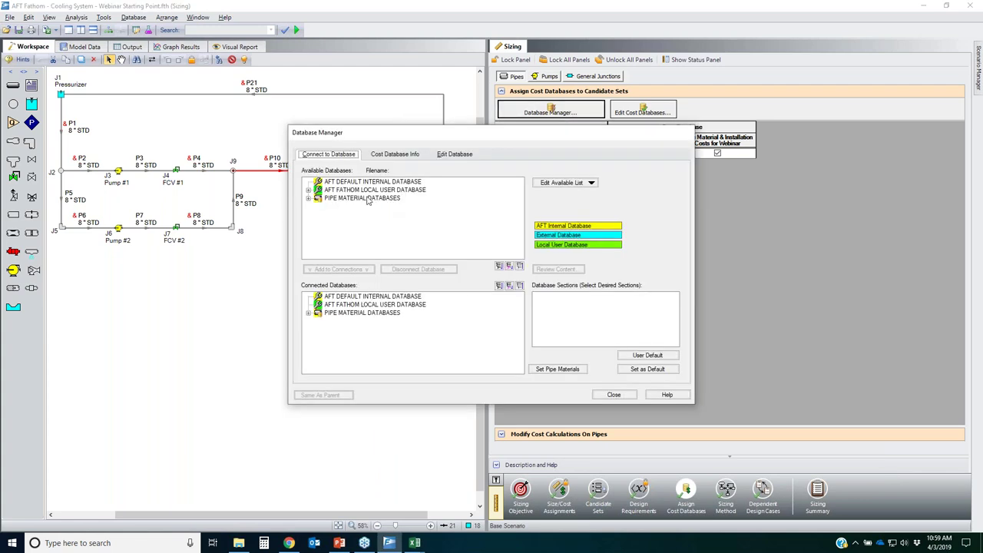
{"action": "left_click", "coordinate": [308, 313]}
{"action": "scroll", "coordinate": [418, 327], "scroll_direction": "down", "scroll_amount": 5}
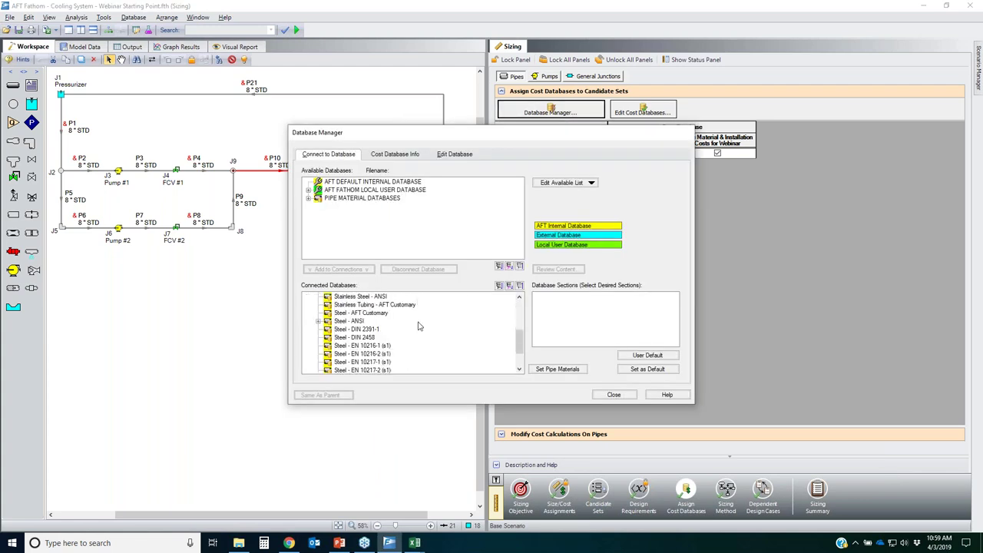
{"action": "left_click", "coordinate": [318, 296]}
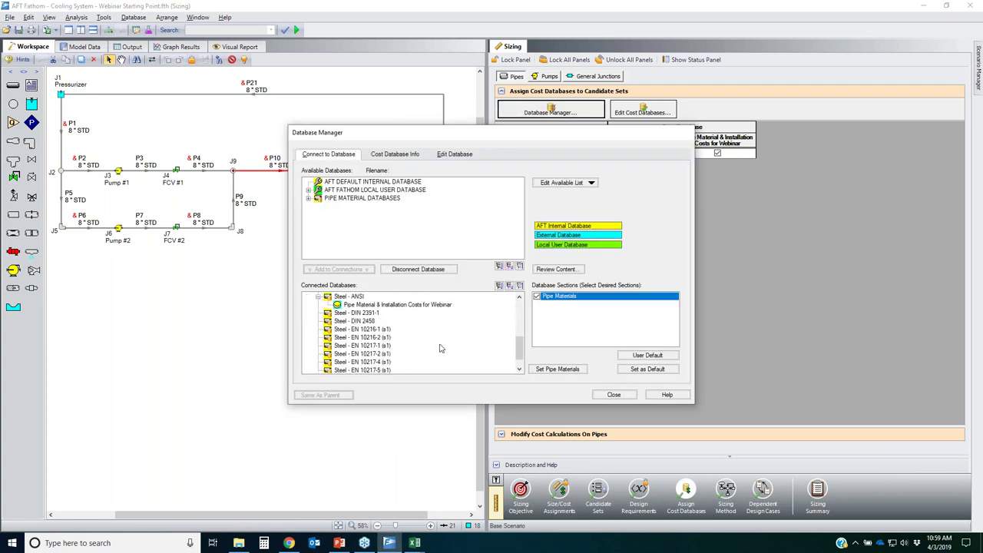
{"action": "left_click", "coordinate": [398, 306]}
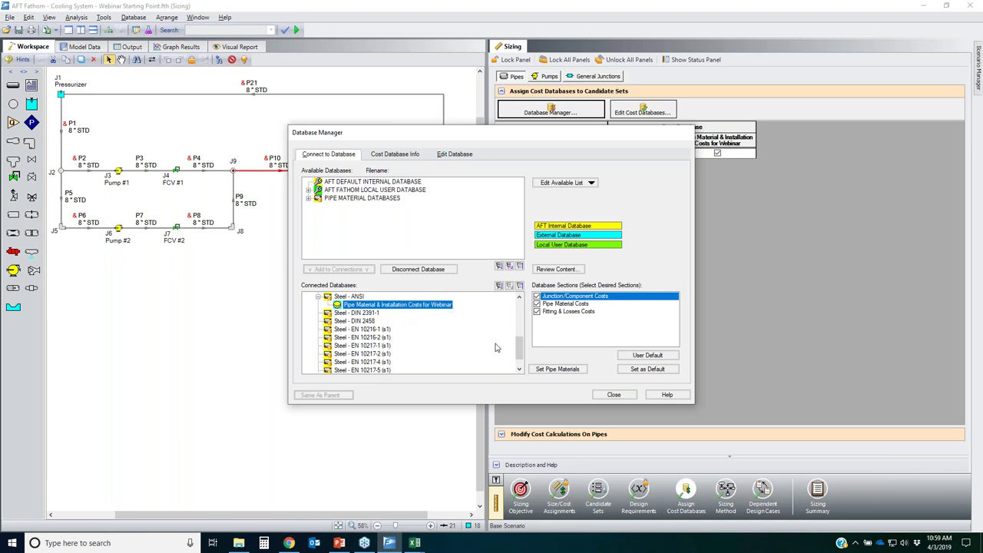
{"action": "left_click", "coordinate": [622, 401]}
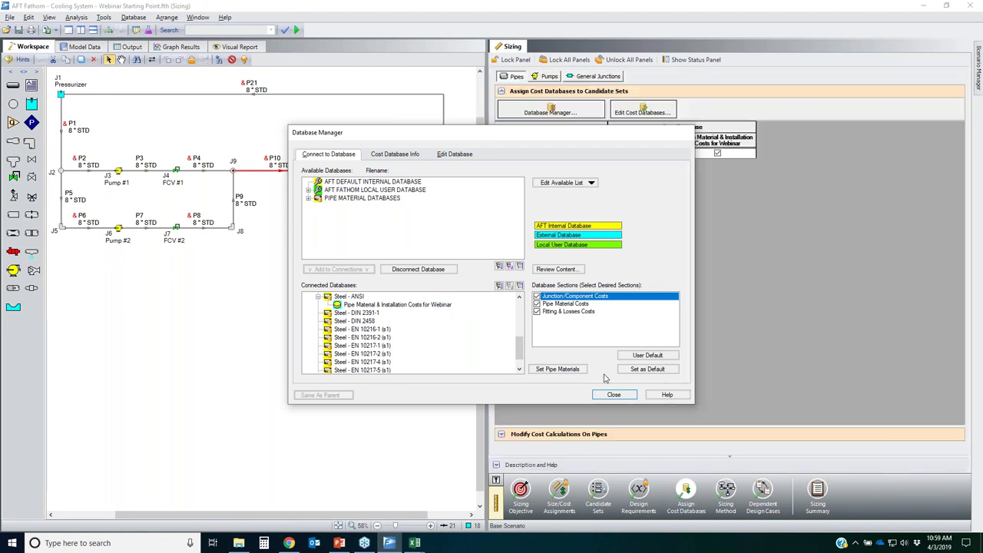
- Show cost-database assignments for pumps J3 and J6 and review Pump #1's properties
{"action": "left_click", "coordinate": [547, 77]}
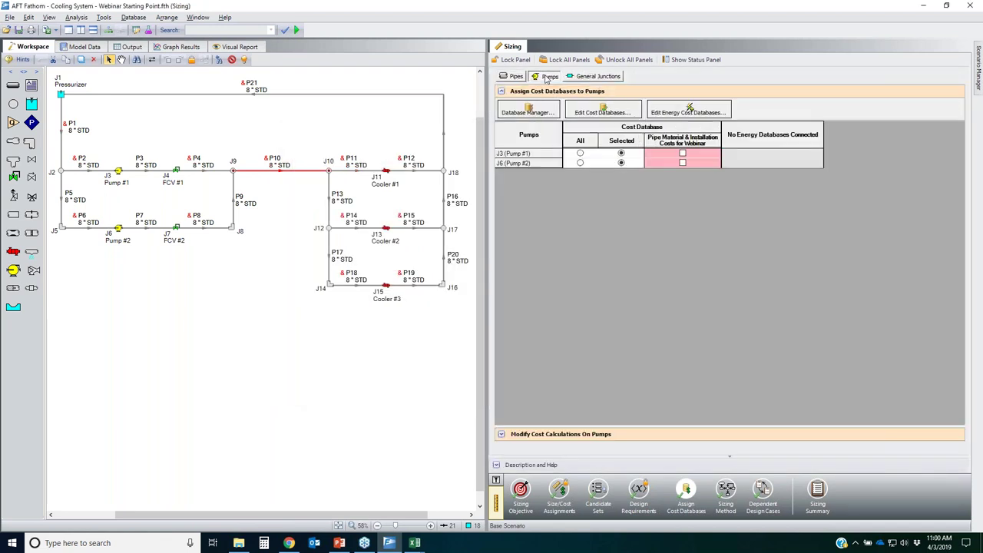
{"action": "left_click", "coordinate": [690, 109]}
{"action": "mouse_move", "coordinate": [108, 161]}
{"action": "left_mouse_down"}
{"action": "mouse_move", "coordinate": [149, 210]}
{"action": "mouse_move", "coordinate": [141, 247]}
{"action": "mouse_move", "coordinate": [110, 252]}
{"action": "mouse_move", "coordinate": [96, 203]}
{"action": "mouse_move", "coordinate": [111, 146]}
{"action": "left_mouse_up"}
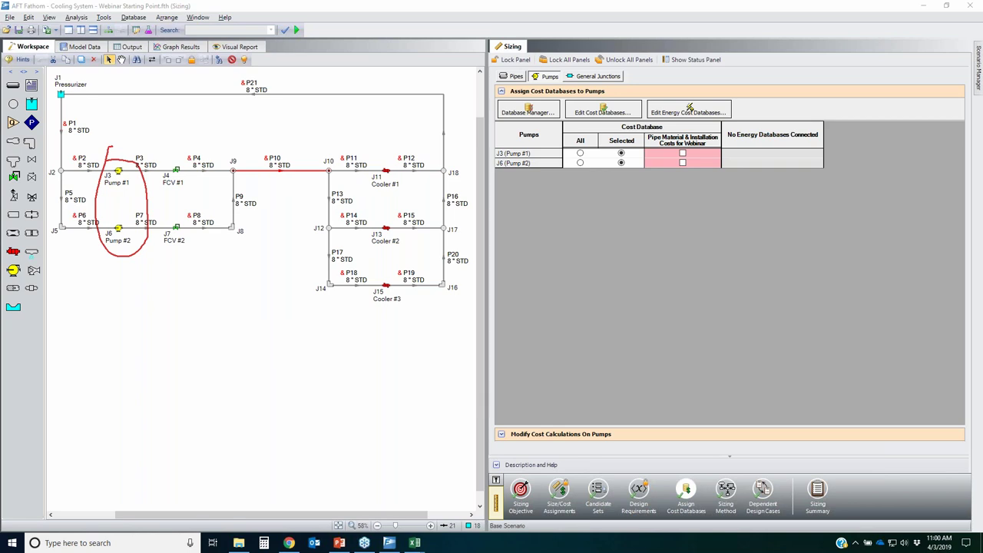
{"action": "key", "text": "Escape"}
{"action": "left_click", "coordinate": [117, 171]}
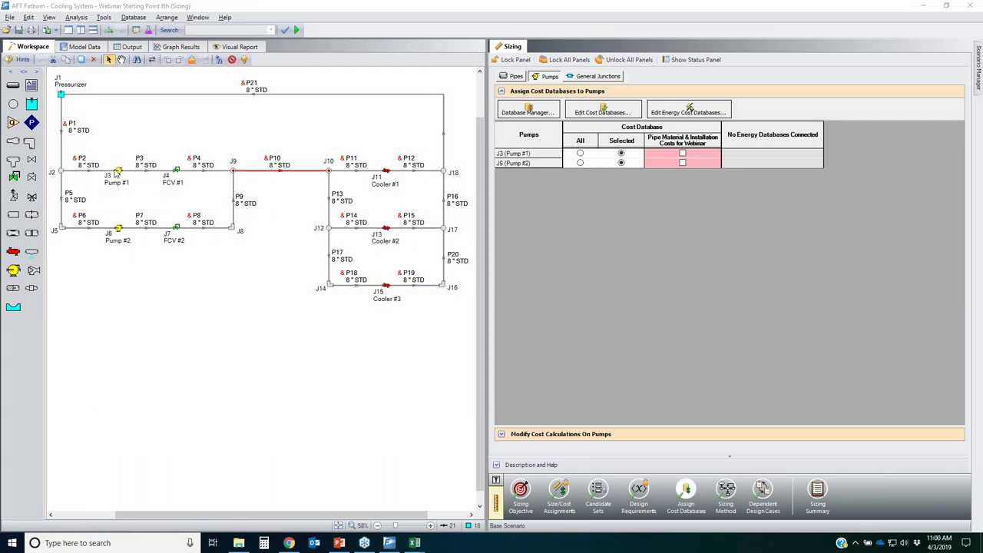
{"action": "double_click", "coordinate": [117, 171]}
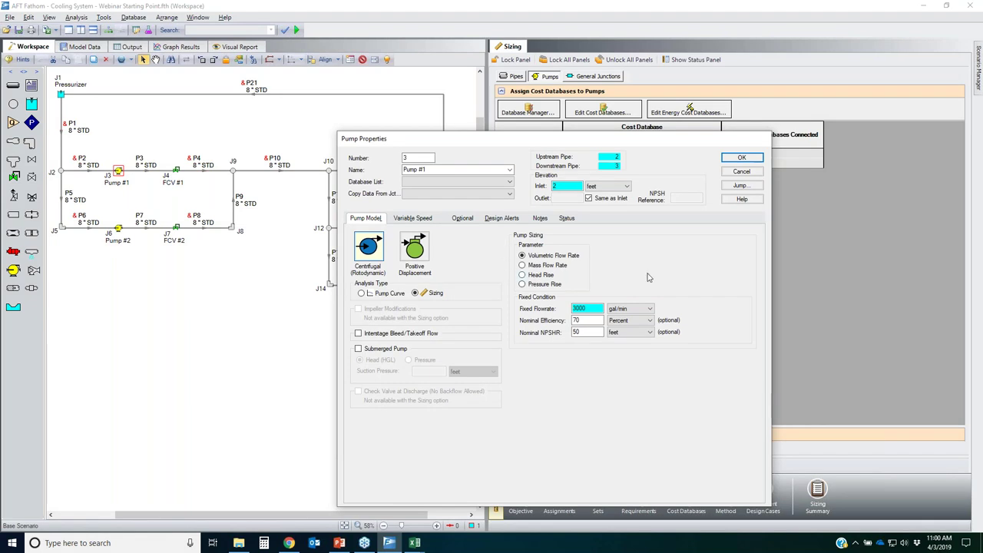
{"action": "left_click", "coordinate": [742, 158]}
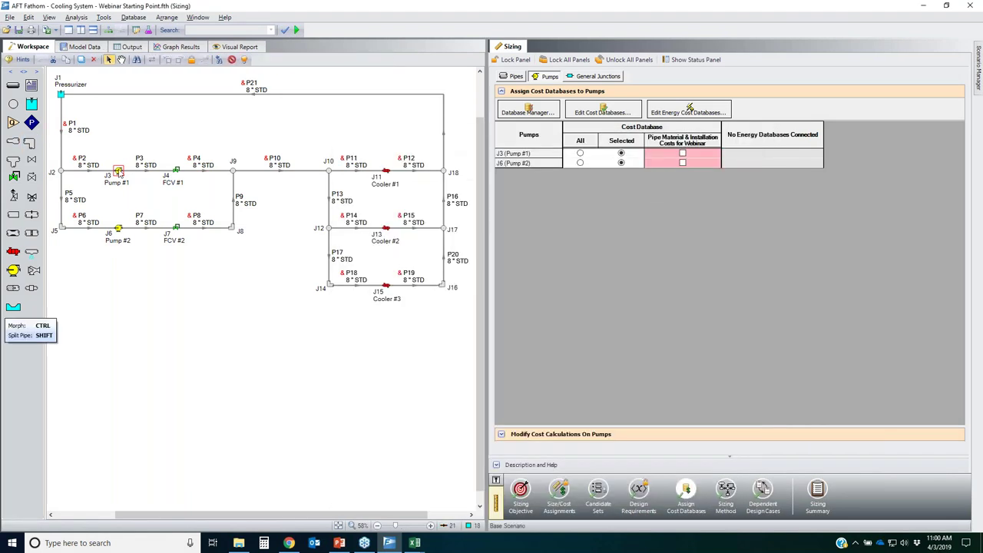
- Delete Pump for Single Pipe Example from the local user component database and close it
{"action": "left_click", "coordinate": [132, 18]}
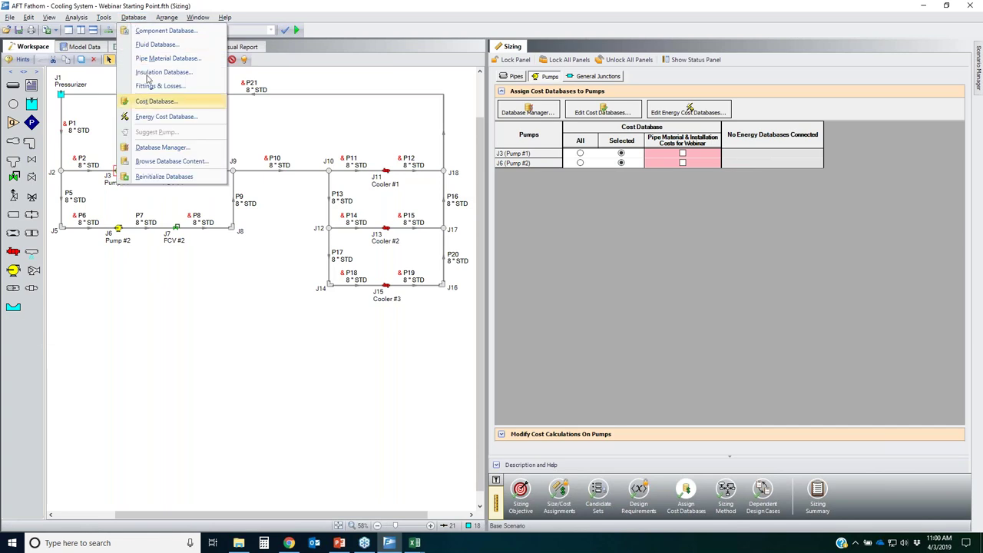
{"action": "left_click", "coordinate": [165, 31]}
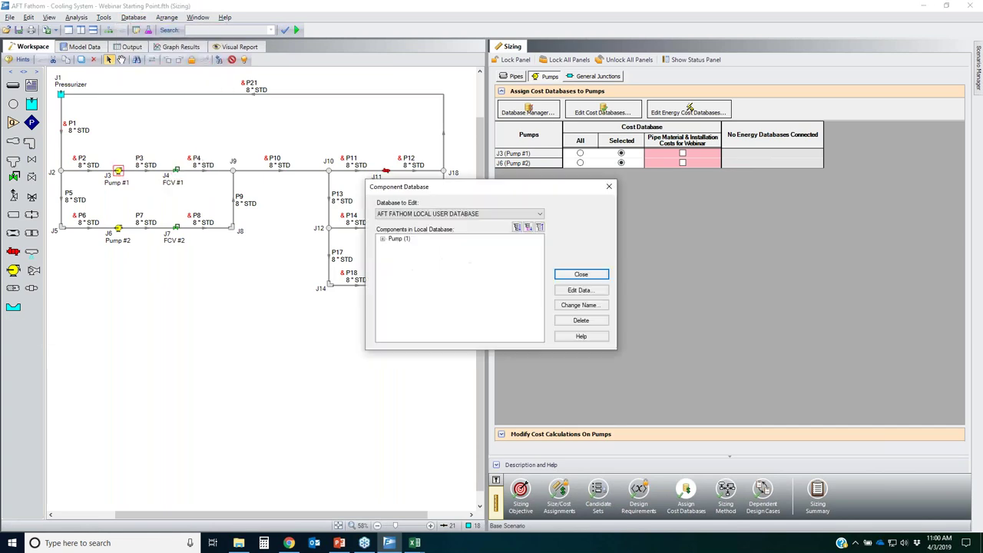
{"action": "left_click", "coordinate": [381, 238]}
{"action": "left_click", "coordinate": [582, 318]}
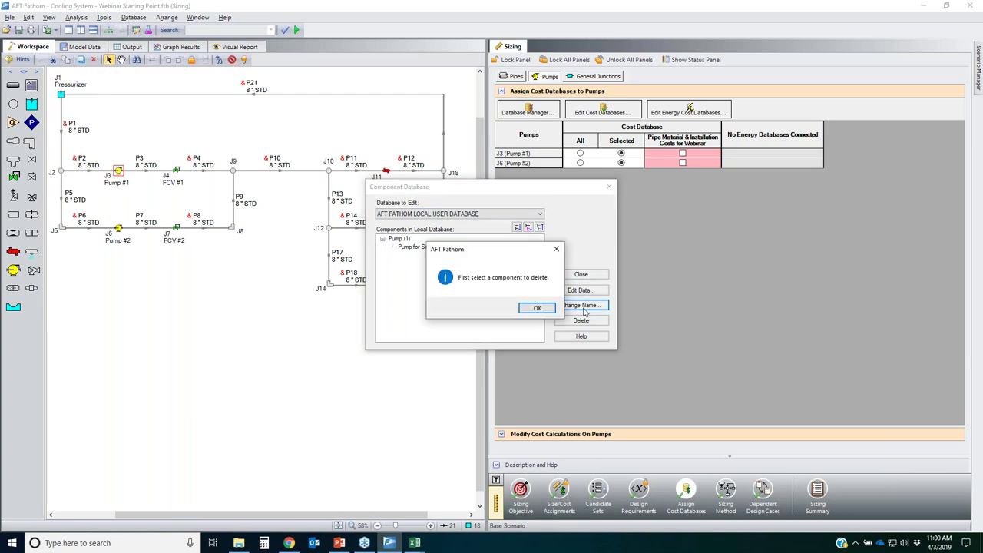
{"action": "left_click", "coordinate": [535, 307]}
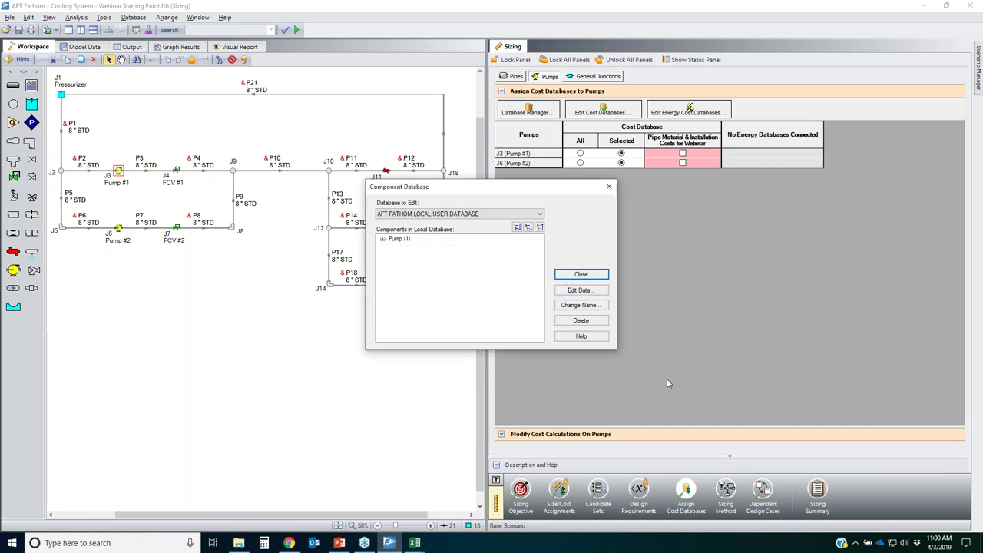
{"action": "left_click", "coordinate": [383, 239]}
{"action": "left_click", "coordinate": [418, 247]}
{"action": "left_click", "coordinate": [580, 321]}
{"action": "left_click", "coordinate": [523, 314]}
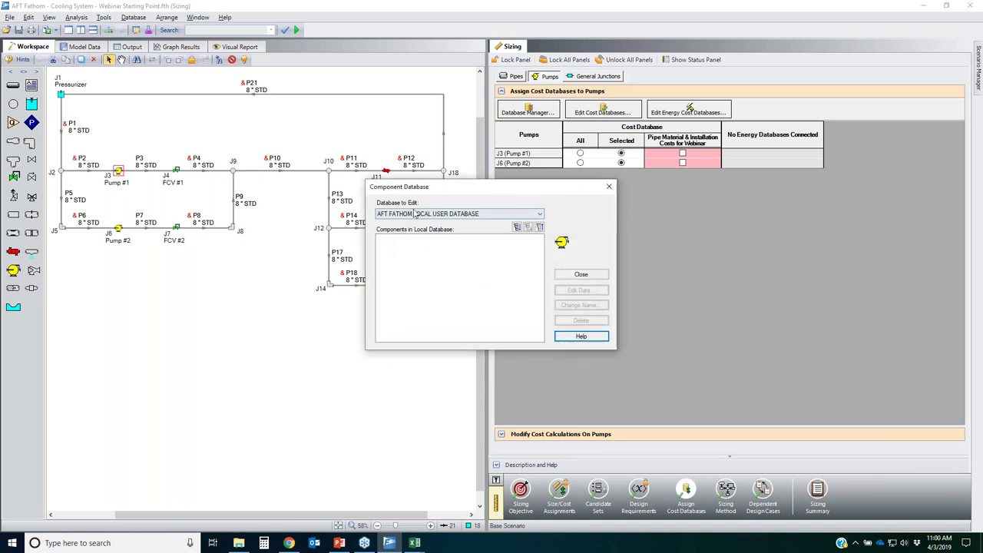
{"action": "left_click", "coordinate": [581, 274]}
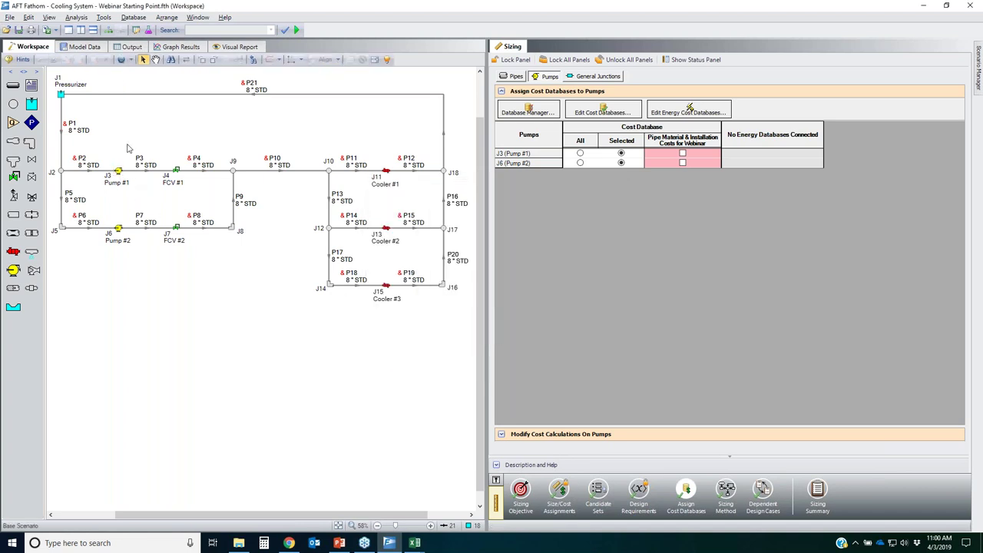
- Expand the Sizing panel, return to the network diagram and review Pump #1's properties
{"action": "left_click", "coordinate": [133, 17]}
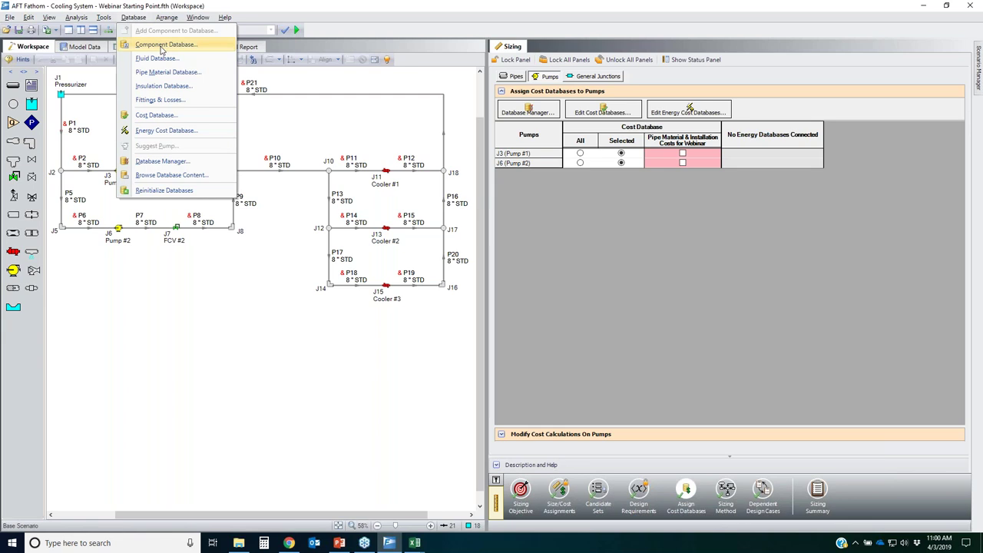
{"action": "left_click", "coordinate": [256, 329]}
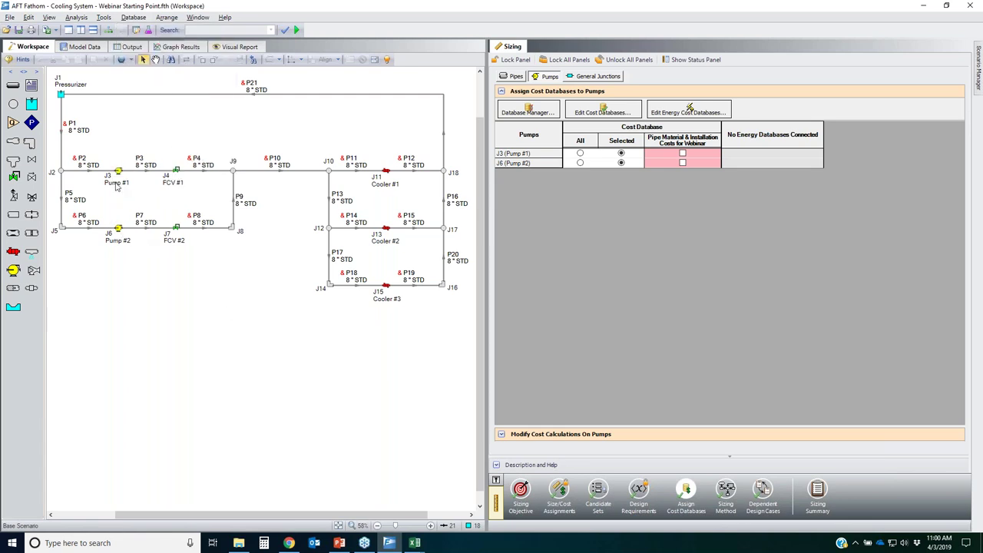
{"action": "left_click", "coordinate": [135, 18]}
{"action": "left_click", "coordinate": [219, 313]}
{"action": "left_click", "coordinate": [68, 30]}
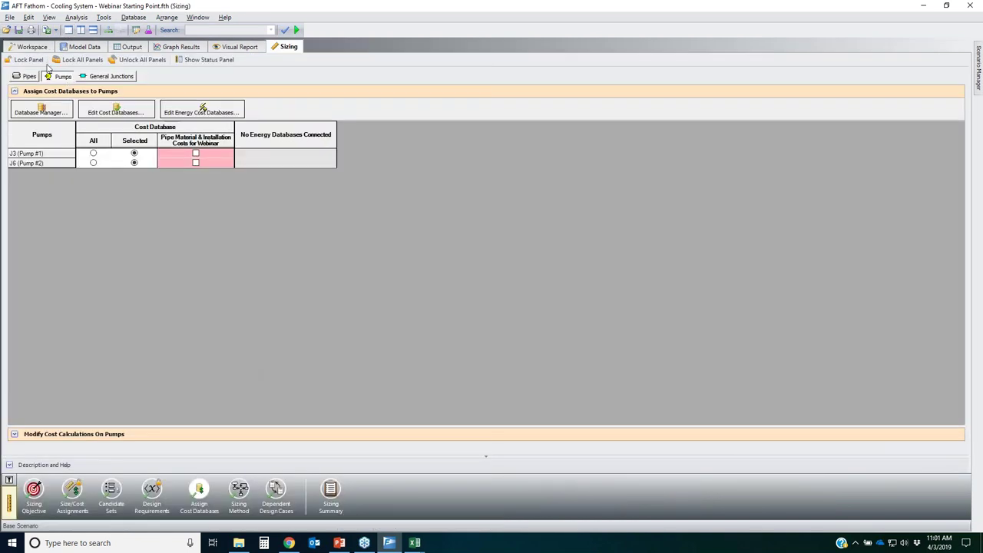
{"action": "left_click", "coordinate": [30, 47]}
{"action": "double_click", "coordinate": [118, 172]}
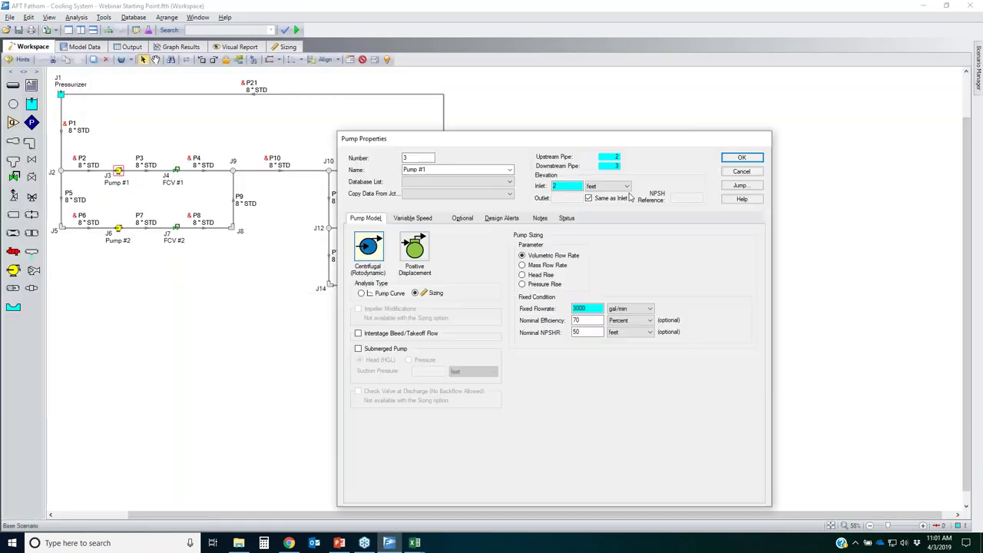
{"action": "left_click", "coordinate": [751, 158]}
- Add Pump #1 to the local database as Pump for Webinar Cooling System and verify the link
{"action": "left_click", "coordinate": [77, 17]}
{"action": "mouse_move", "coordinate": [135, 17]}
{"action": "left_click", "coordinate": [161, 31]}
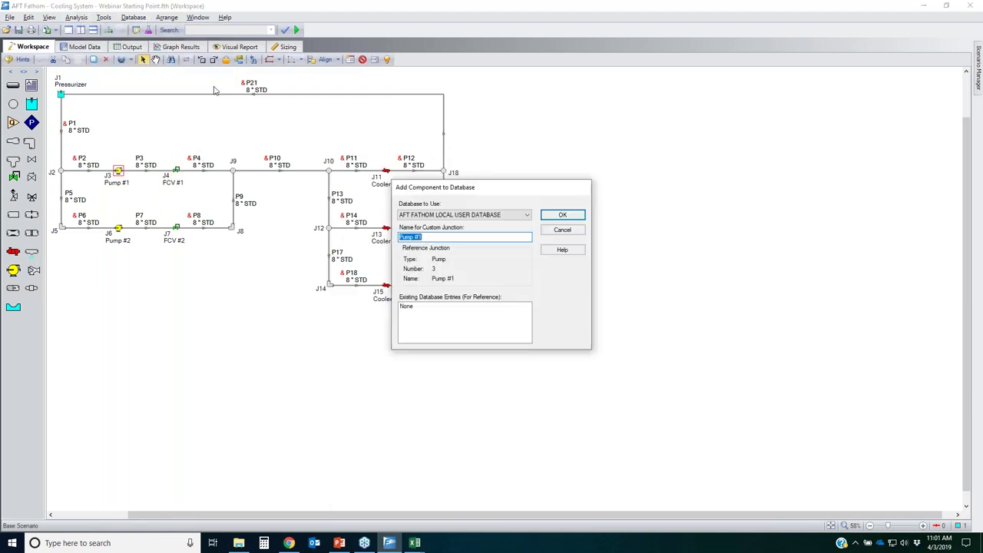
{"action": "type", "text": "Pu"}
{"action": "key", "text": "Return"}
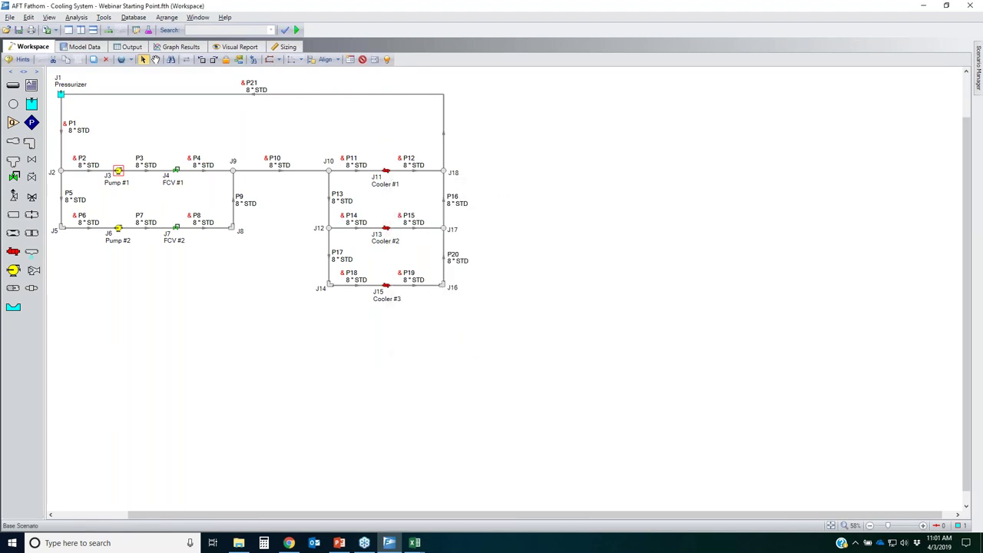
{"action": "double_click", "coordinate": [119, 171]}
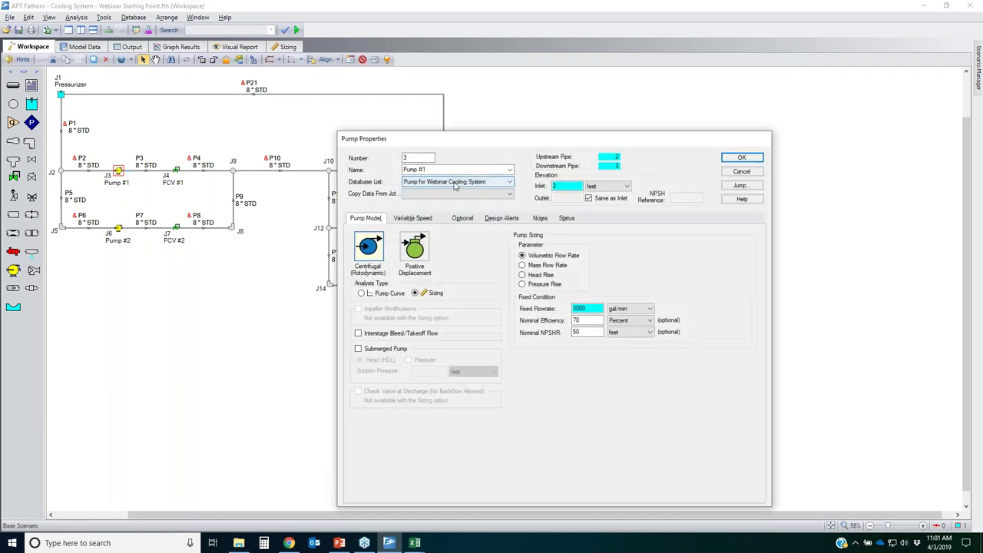
{"action": "left_click", "coordinate": [742, 157]}
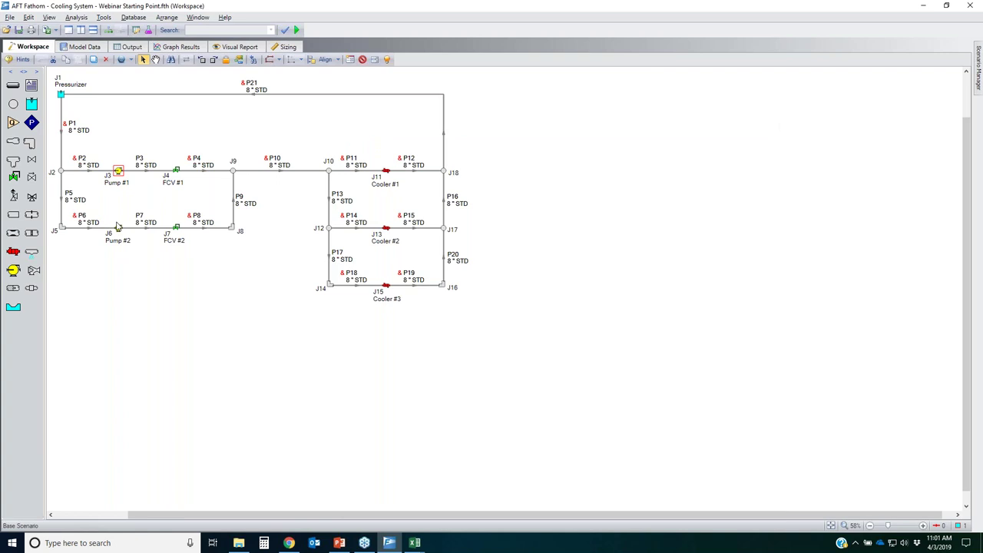
- Link Pump #2 to Pump for Webinar Cooling System and dock the Sizing panel beside the diagram
{"action": "double_click", "coordinate": [119, 230]}
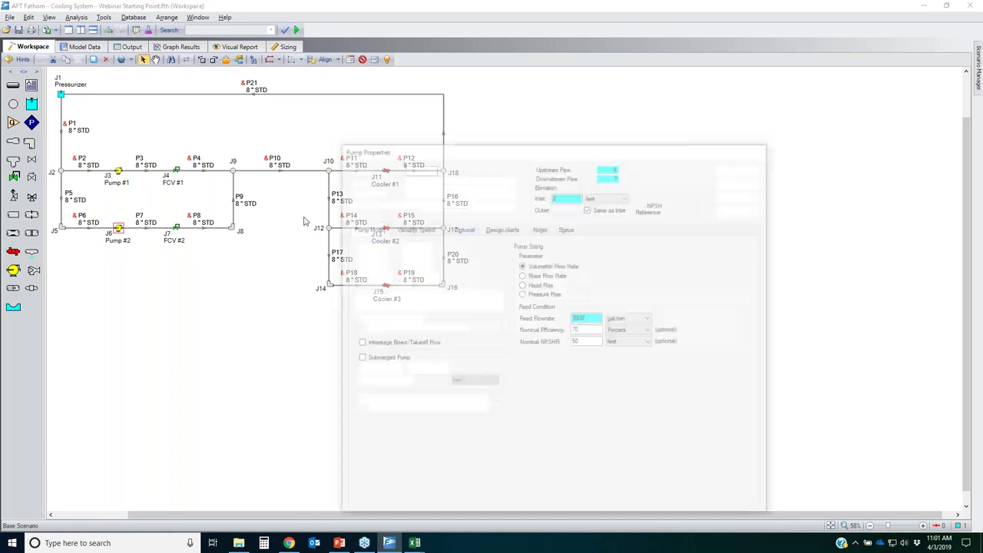
{"action": "left_click", "coordinate": [474, 194]}
{"action": "left_click", "coordinate": [463, 210]}
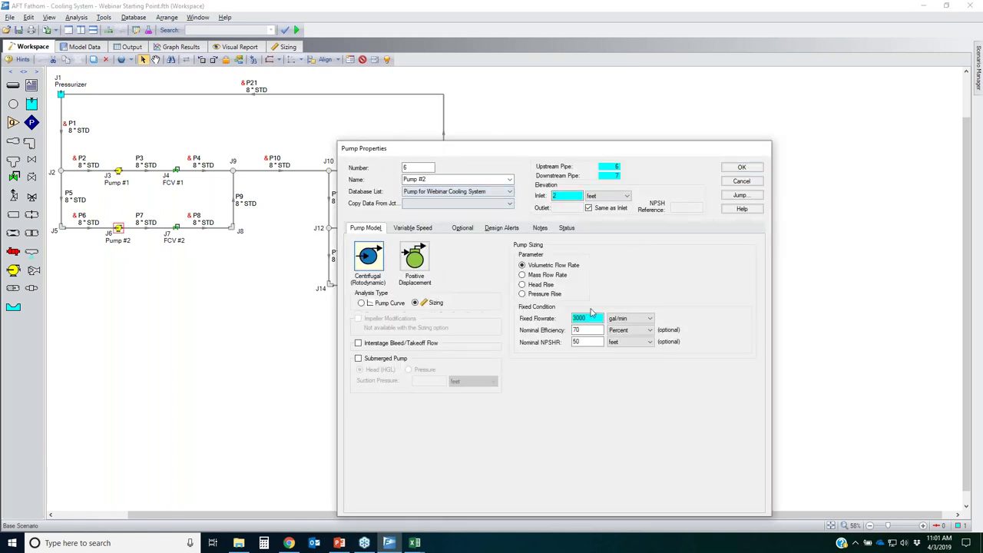
{"action": "left_click", "coordinate": [741, 168]}
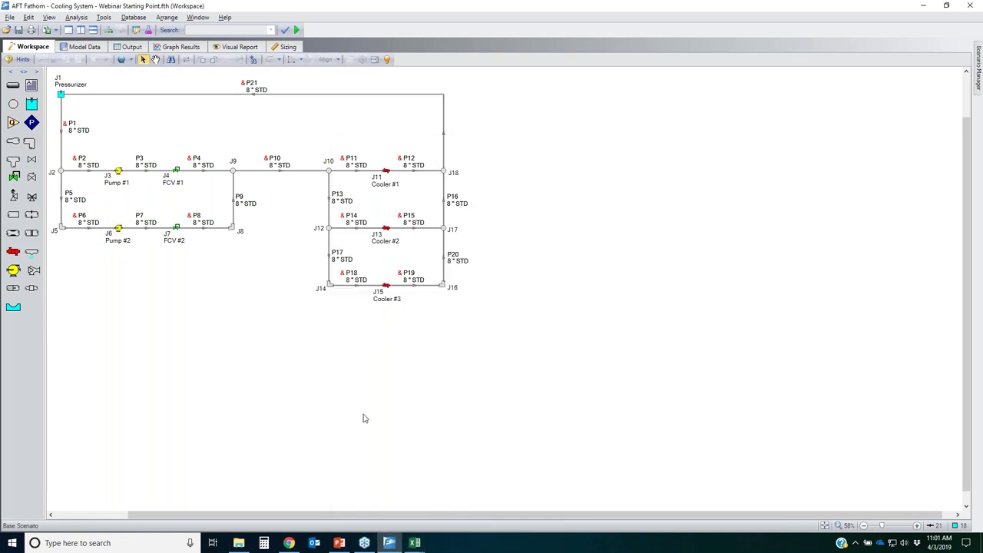
{"action": "left_click_drag", "start_coordinate": [288, 48], "coordinate": [511, 289]}
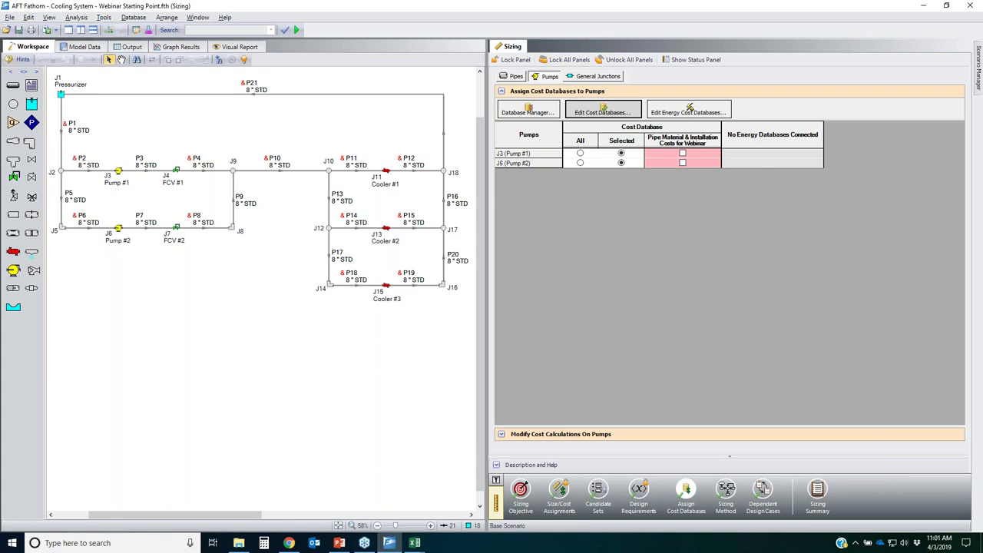
- Create a new cost database based on AFT FATHOM LOCAL USER DATABASE, described 'Pump Material'
{"action": "left_click", "coordinate": [581, 114]}
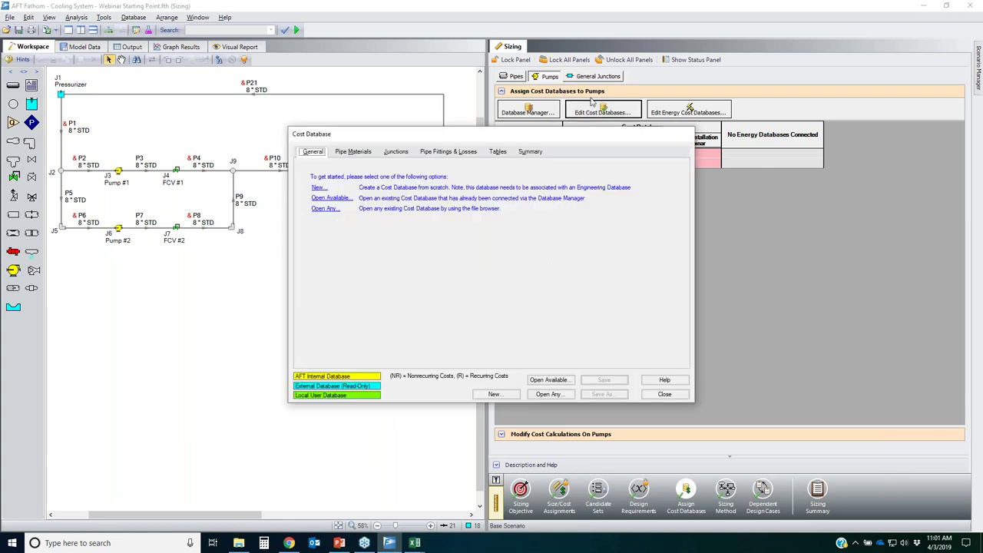
{"action": "left_click", "coordinate": [494, 394]}
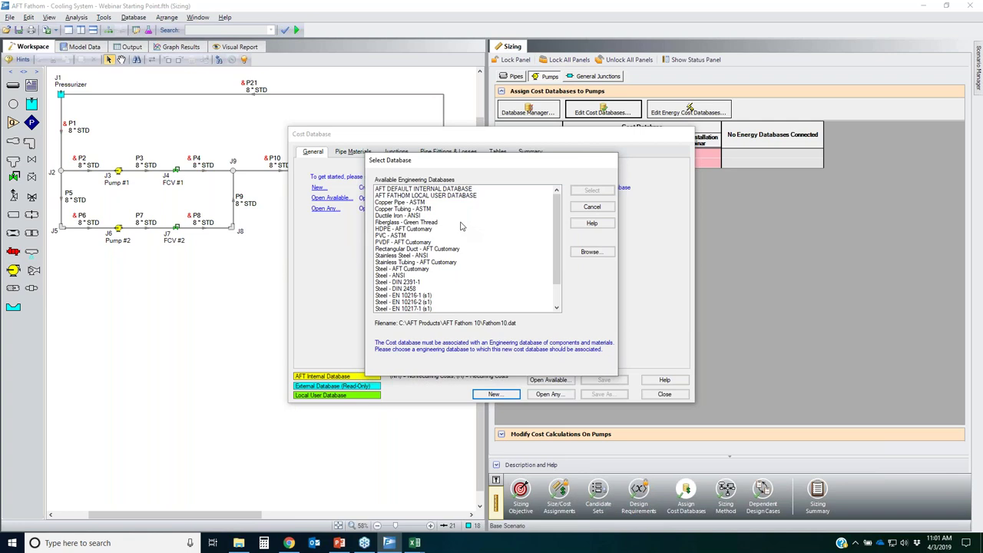
{"action": "left_click", "coordinate": [453, 196]}
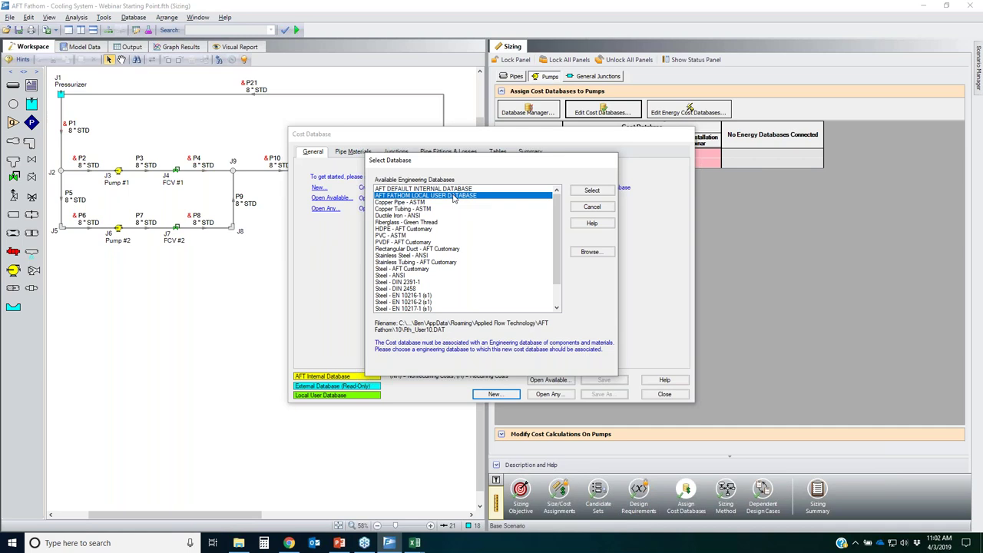
{"action": "left_click", "coordinate": [592, 190]}
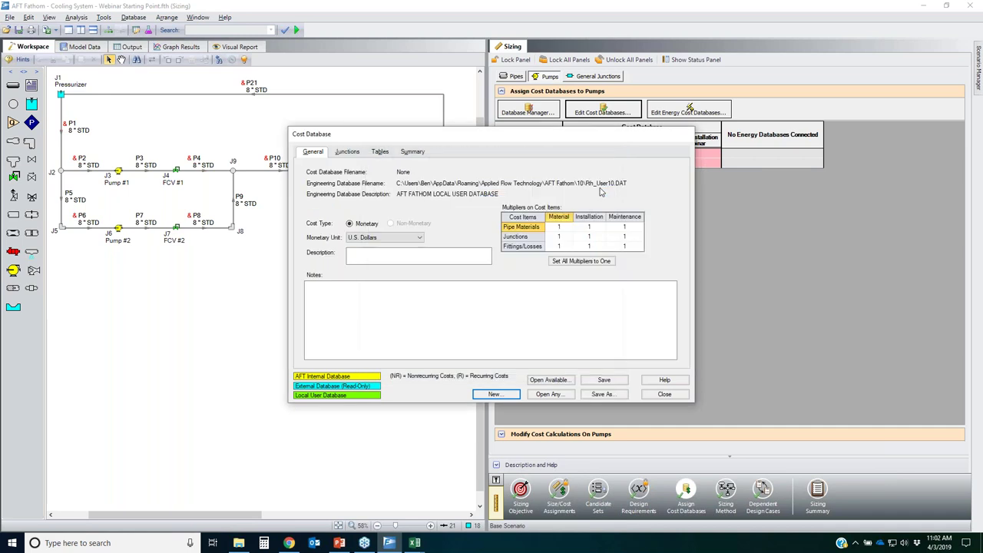
{"action": "left_click", "coordinate": [412, 256]}
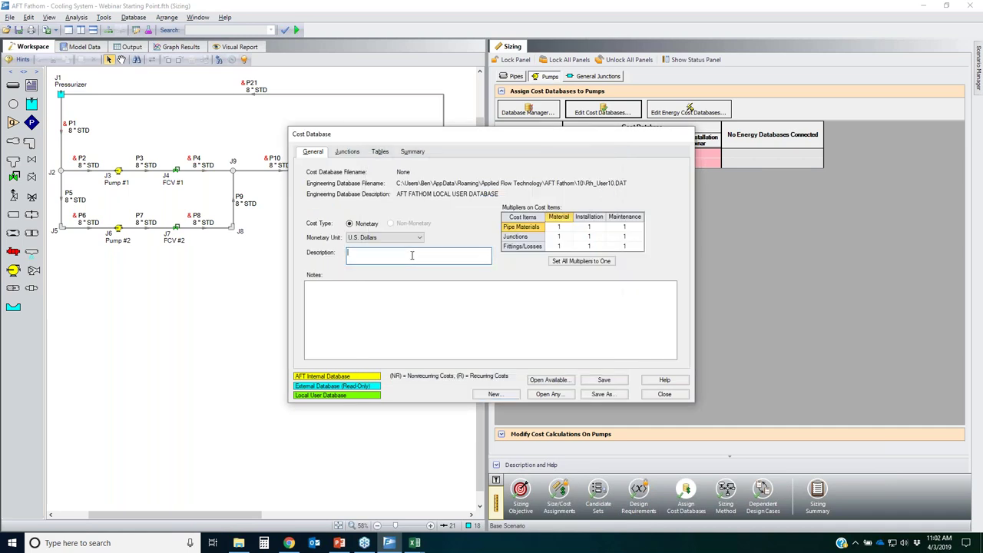
{"action": "type", "text": "Pump Material & Installation Costs"}
- Save it as 'Pump Material & Installation for Cooling System' and connect it
{"action": "left_click", "coordinate": [602, 394]}
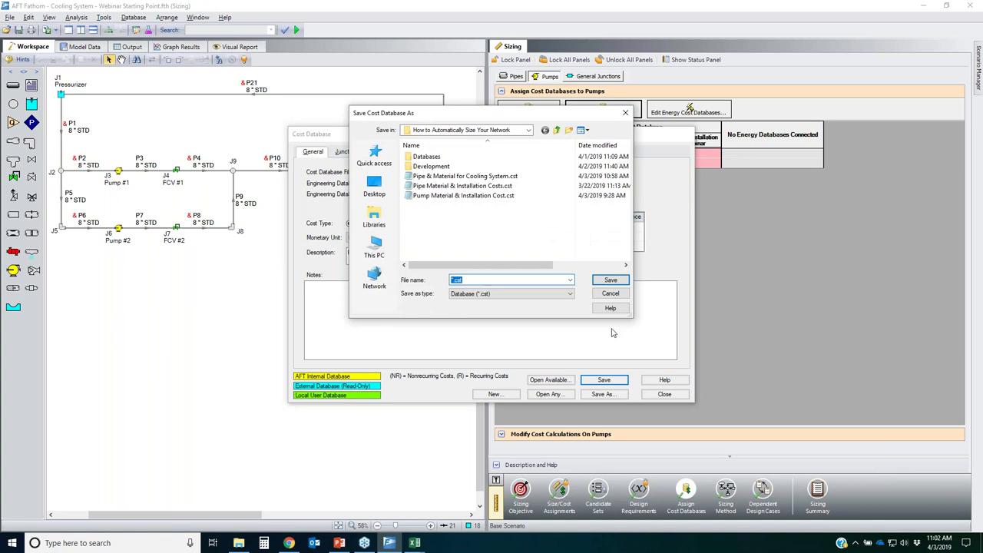
{"action": "type", "text": "Pump Mat"}
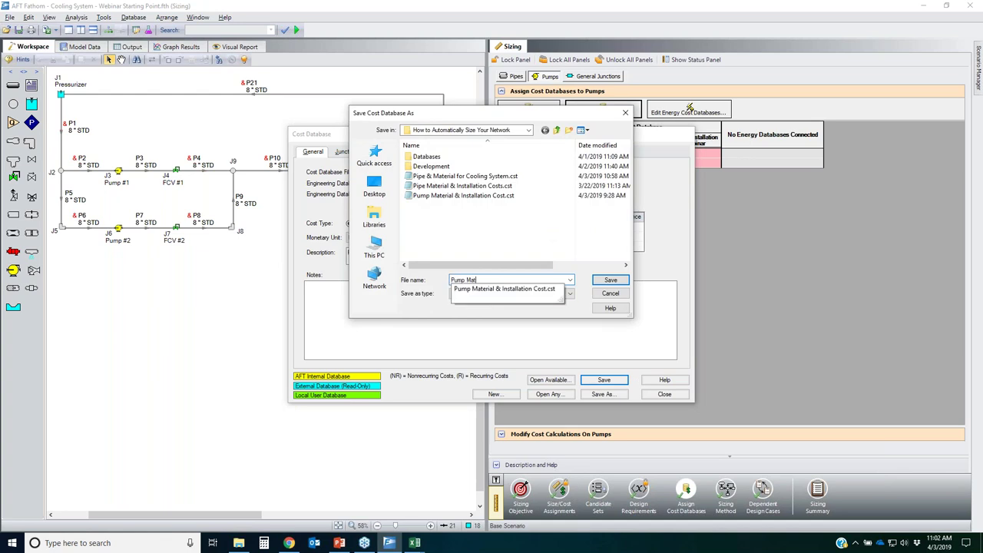
{"action": "type", "text": "erial & Installation for Cooling System"}
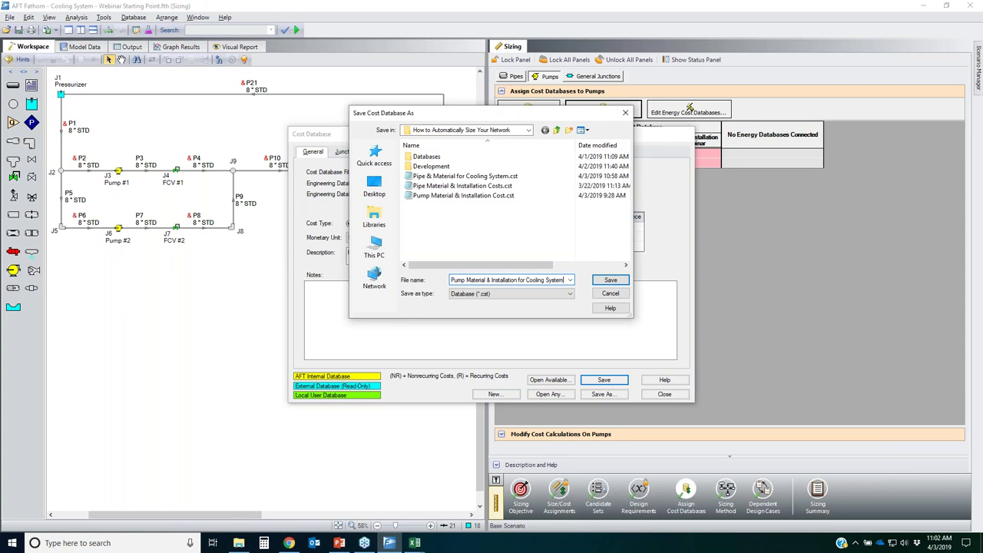
{"action": "key", "text": "Return"}
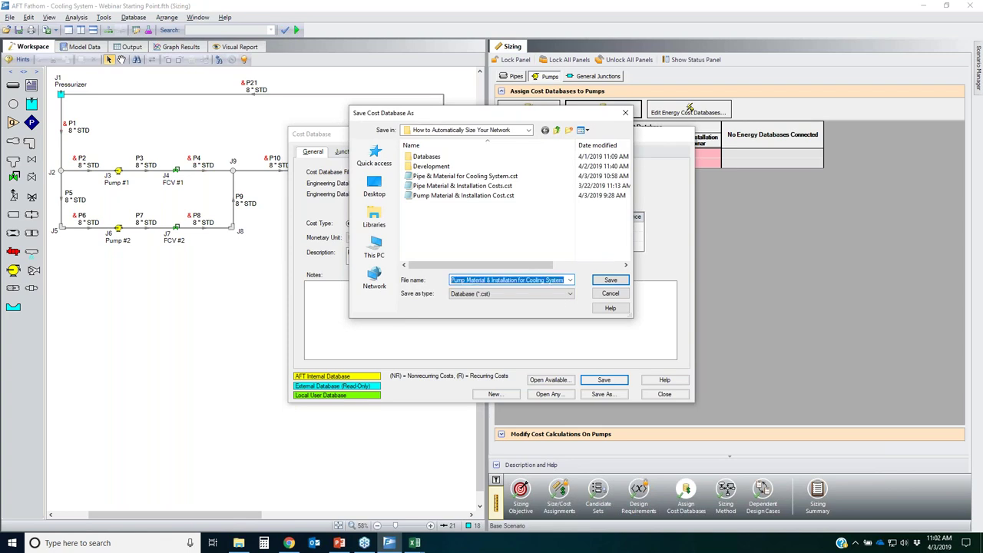
{"action": "key", "text": "Return"}
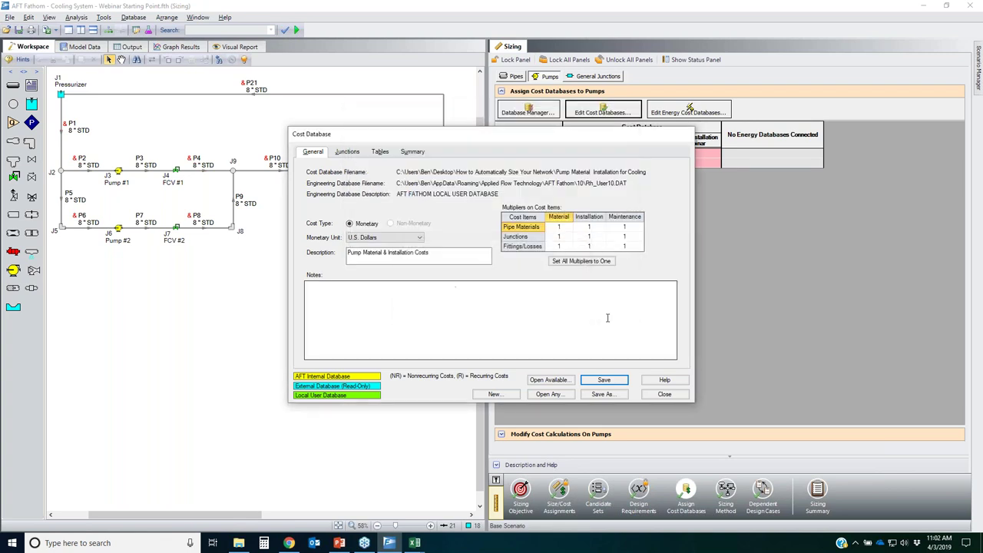
- Review the Pump for Webinar Cooling System junction entry and the cost scaling tables page
{"action": "left_click", "coordinate": [345, 152]}
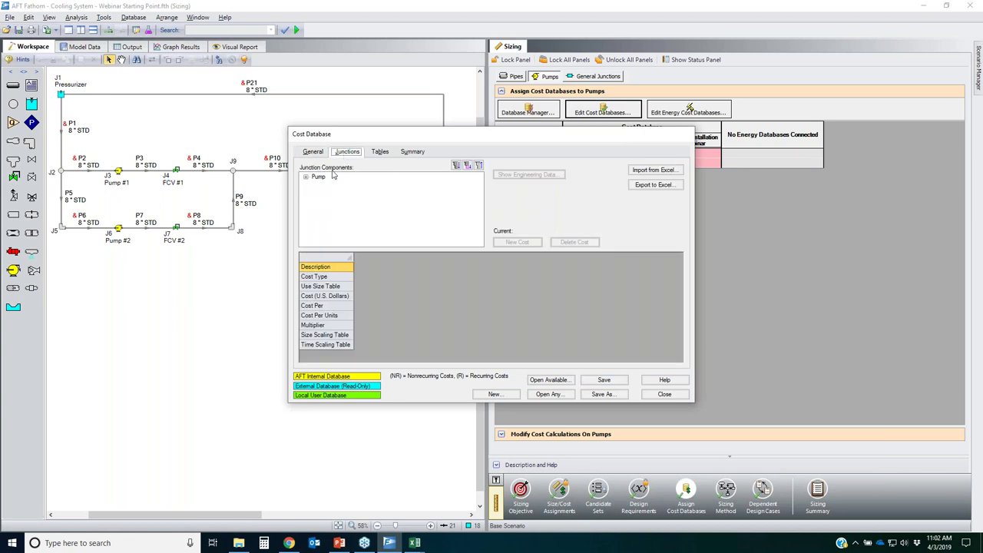
{"action": "left_click", "coordinate": [306, 178]}
{"action": "left_click", "coordinate": [362, 186]}
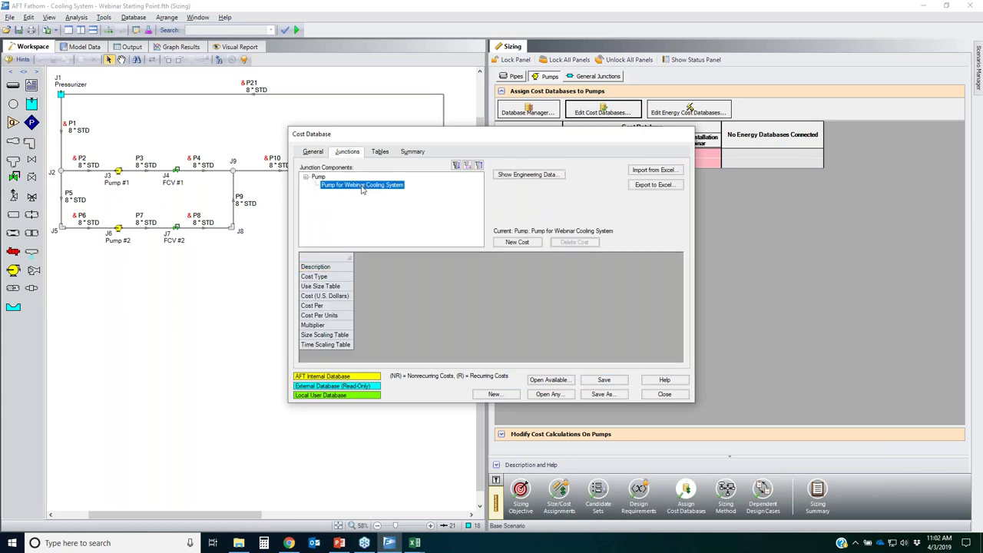
{"action": "left_click", "coordinate": [384, 154]}
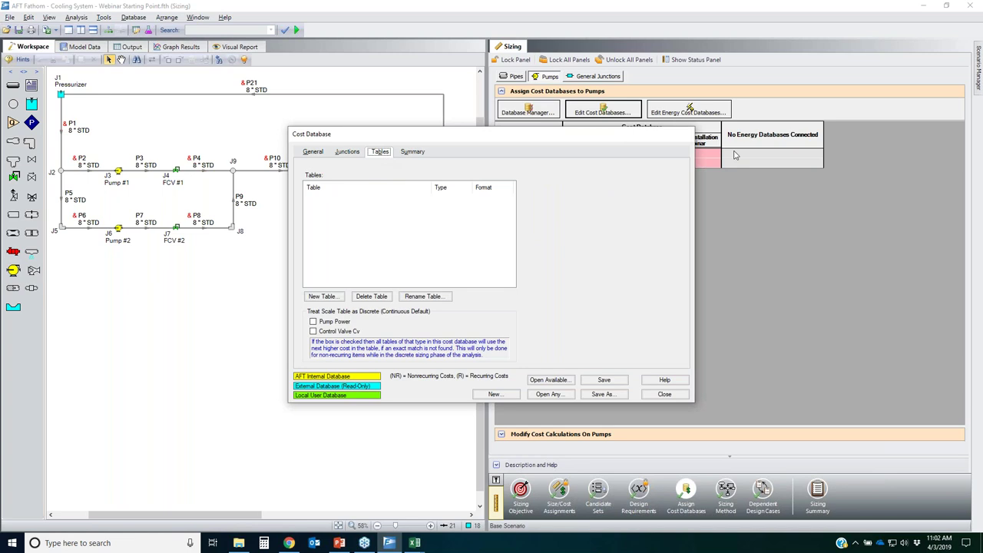
{"action": "key", "text": "alt+Tab"}
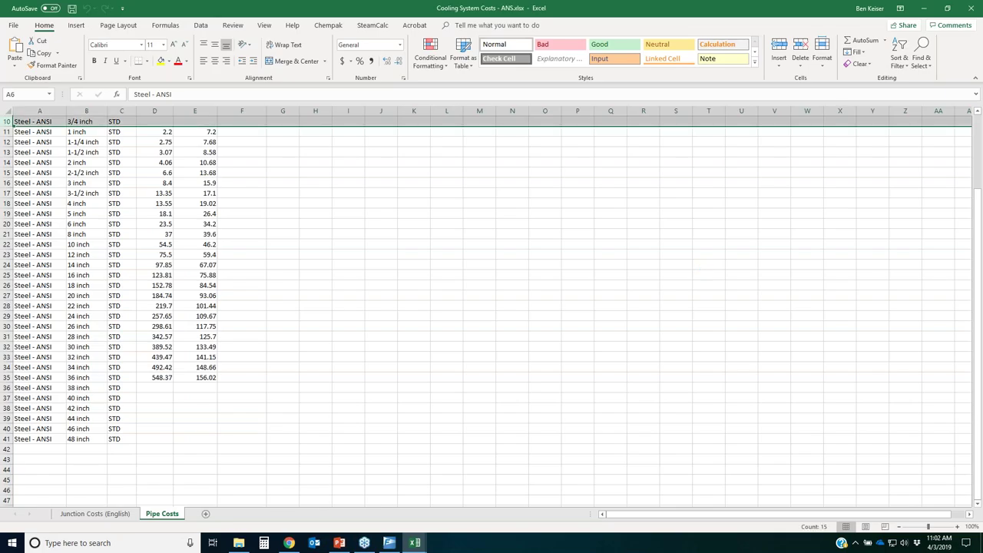
- Copy the Pump Material power and cost values B6:C10 from the Junction Costs (English) sheet
{"action": "left_click", "coordinate": [94, 513]}
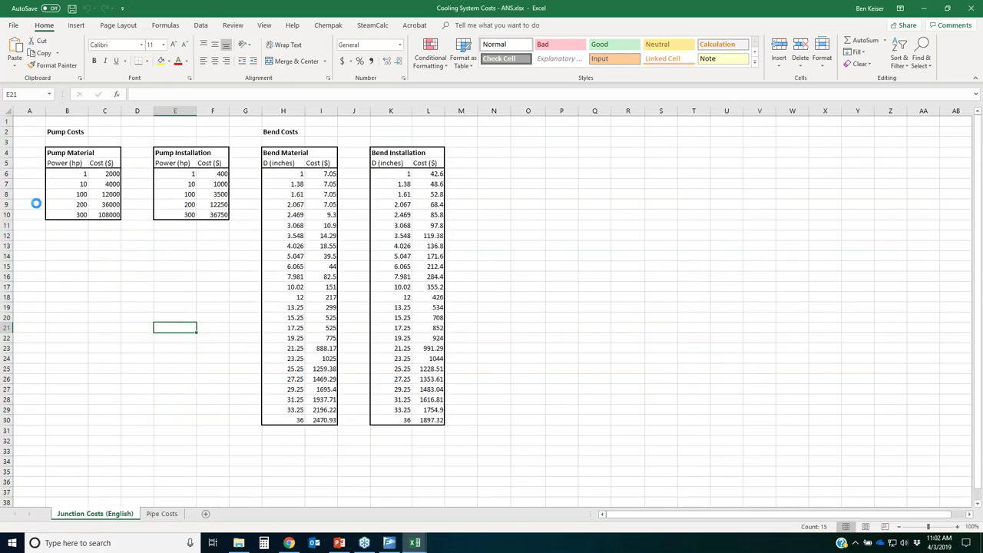
{"action": "left_click", "coordinate": [69, 173]}
{"action": "left_click_drag", "start_coordinate": [110, 176], "coordinate": [115, 215]}
{"action": "key", "text": "super+c"}
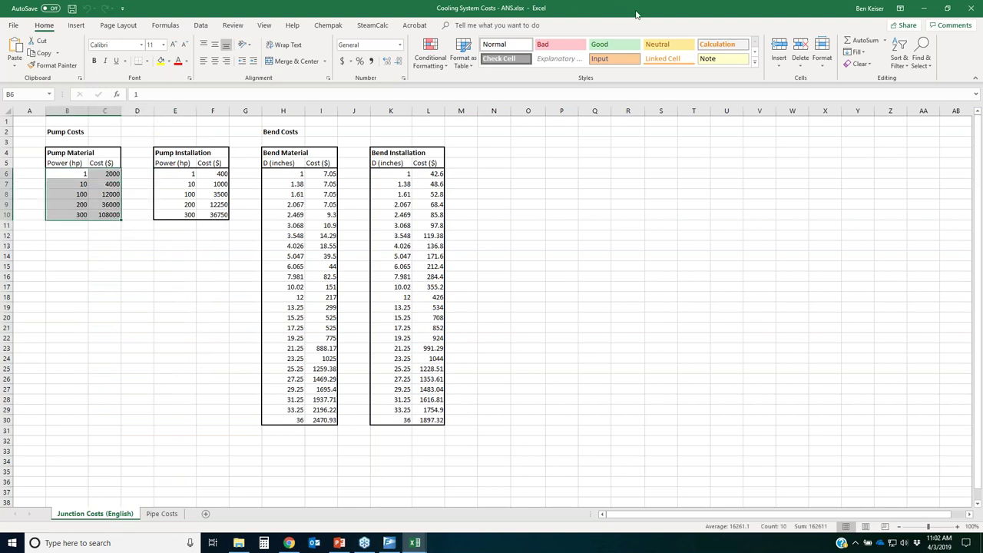
{"action": "key", "text": "alt+Tab"}
{"action": "left_click", "coordinate": [331, 296]}
- Create a Power/Cost scale table named Pump Material and paste in the copied Excel rows
{"action": "left_click", "coordinate": [427, 278]}
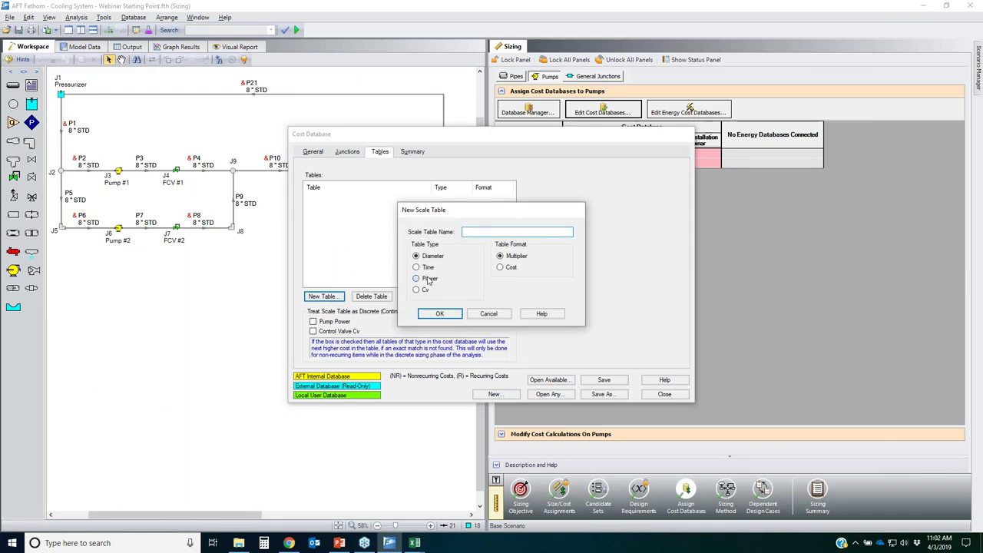
{"action": "left_click", "coordinate": [500, 267]}
{"action": "left_click", "coordinate": [531, 231]}
{"action": "type", "text": "Pump Material"}
{"action": "key", "text": "Return"}
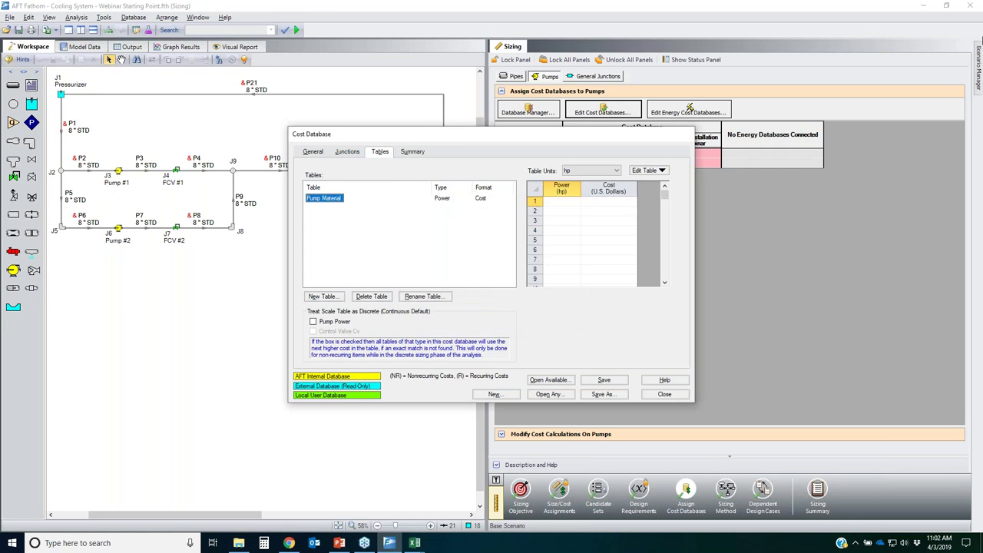
{"action": "key", "text": "alt+Tab"}
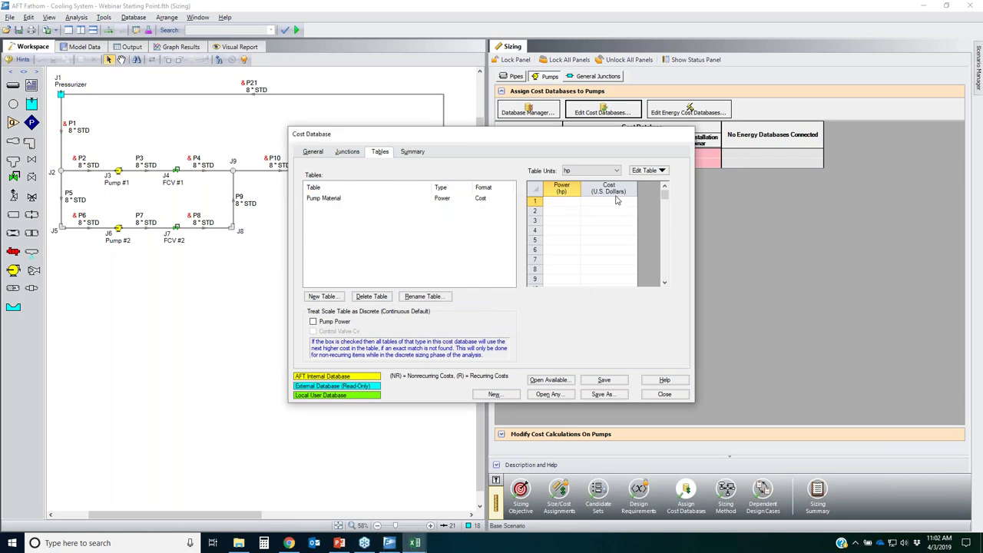
{"action": "left_click", "coordinate": [662, 171]}
{"action": "left_click", "coordinate": [655, 182]}
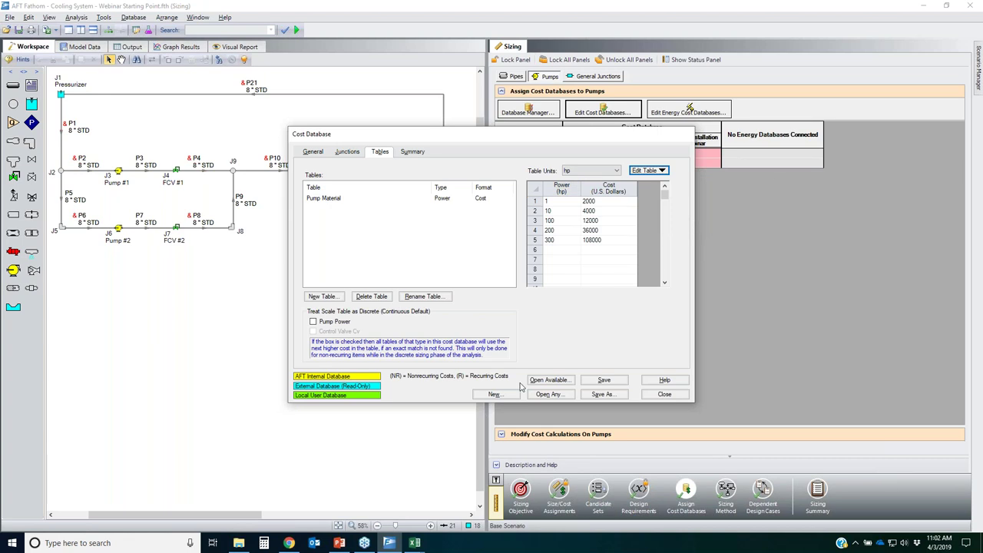
- Create a second, empty Power/Cost scale table named Pump Installation
{"action": "left_click", "coordinate": [320, 298]}
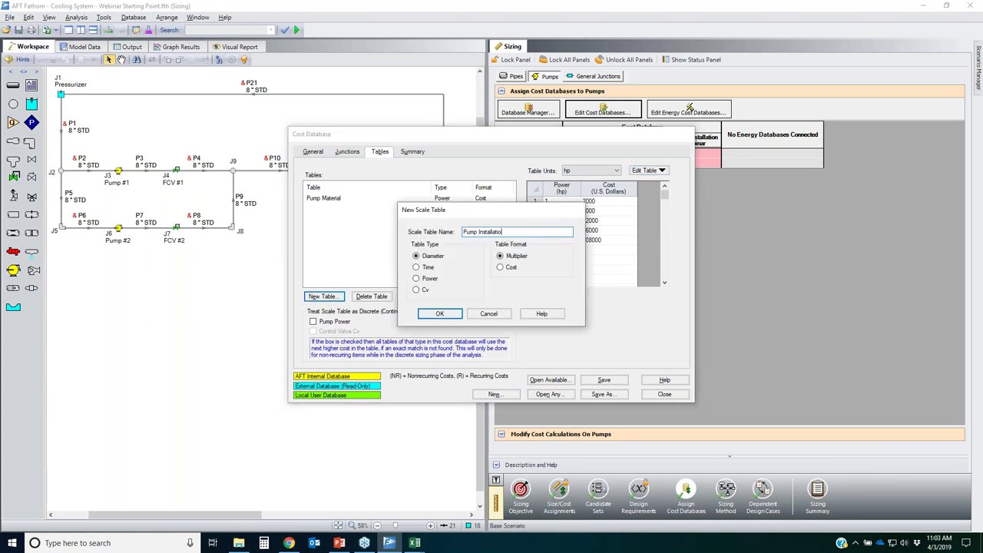
{"action": "left_click", "coordinate": [427, 278]}
{"action": "left_click", "coordinate": [506, 269]}
{"action": "left_click", "coordinate": [439, 313]}
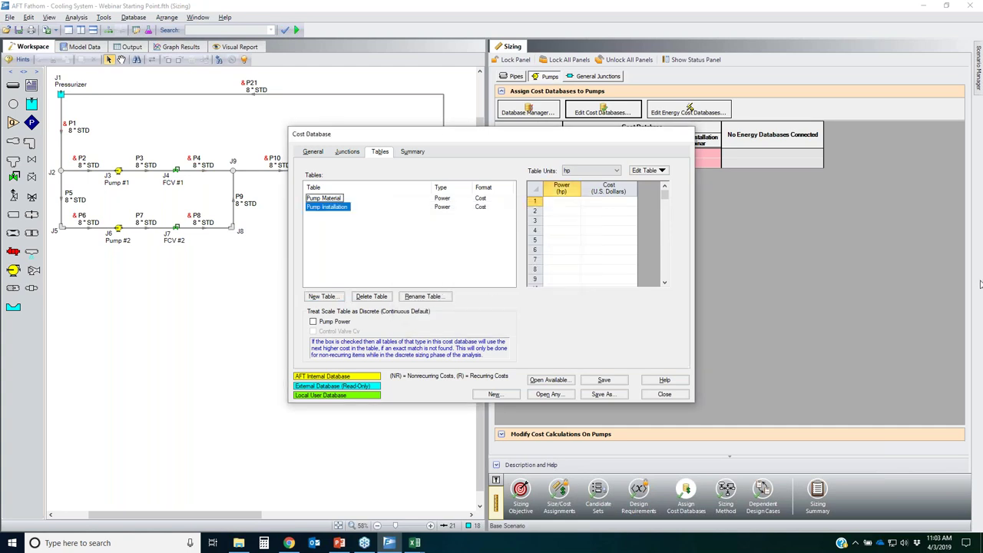
{"action": "key", "text": "alt+Tab"}
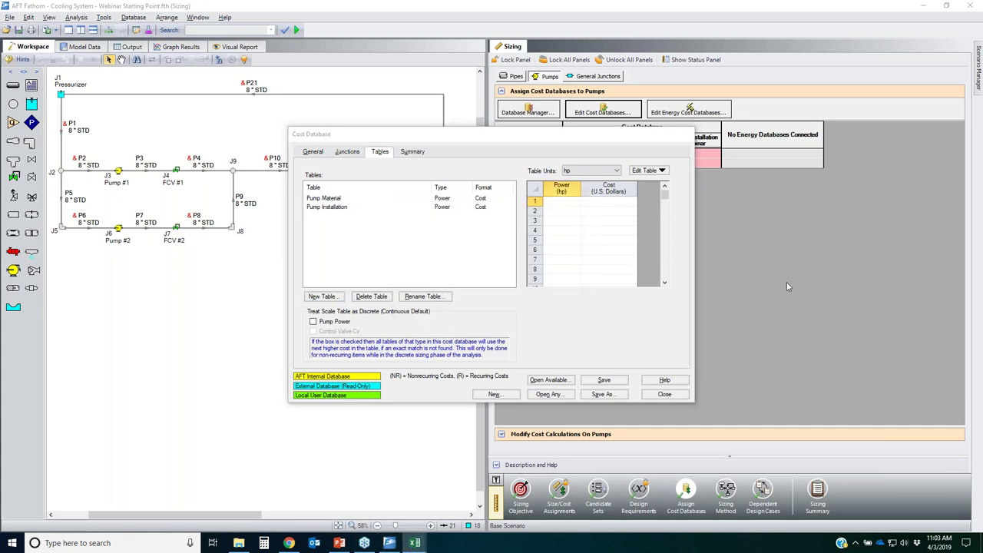
- Paste the installation power and cost rows into the Pump Installation table
{"action": "left_click", "coordinate": [649, 171]}
{"action": "left_click", "coordinate": [653, 171]}
{"action": "left_click", "coordinate": [654, 171]}
{"action": "left_click", "coordinate": [653, 182]}
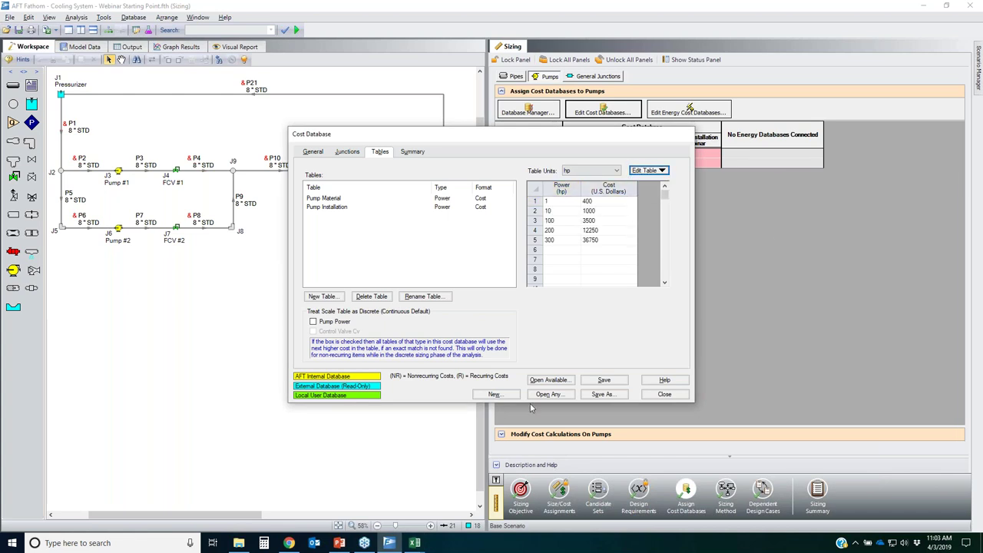
- Add two costs to the pump junction, named Pump Material and Pump Installation
{"action": "left_click", "coordinate": [348, 152]}
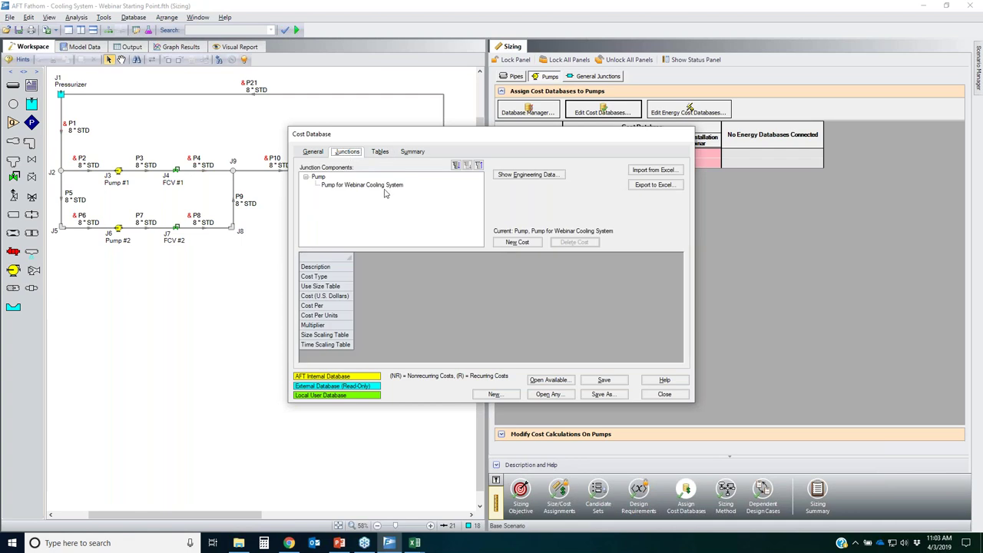
{"action": "left_click", "coordinate": [383, 185]}
{"action": "left_click", "coordinate": [517, 242]}
{"action": "left_click", "coordinate": [517, 242]}
{"action": "left_click", "coordinate": [408, 266]}
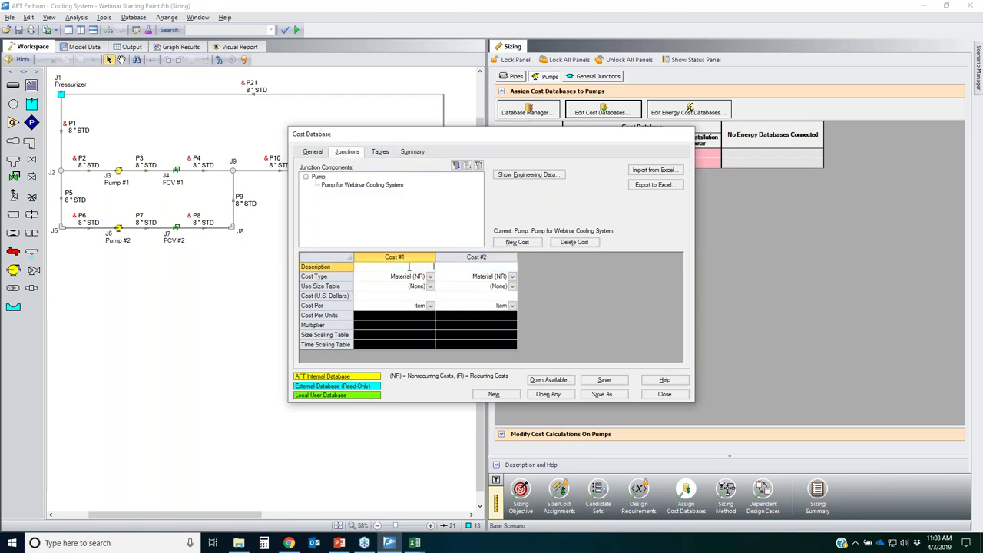
{"action": "type", "text": "Pump Material"}
{"action": "key", "text": "Tab"}
{"action": "type", "text": "Pump Installation"}
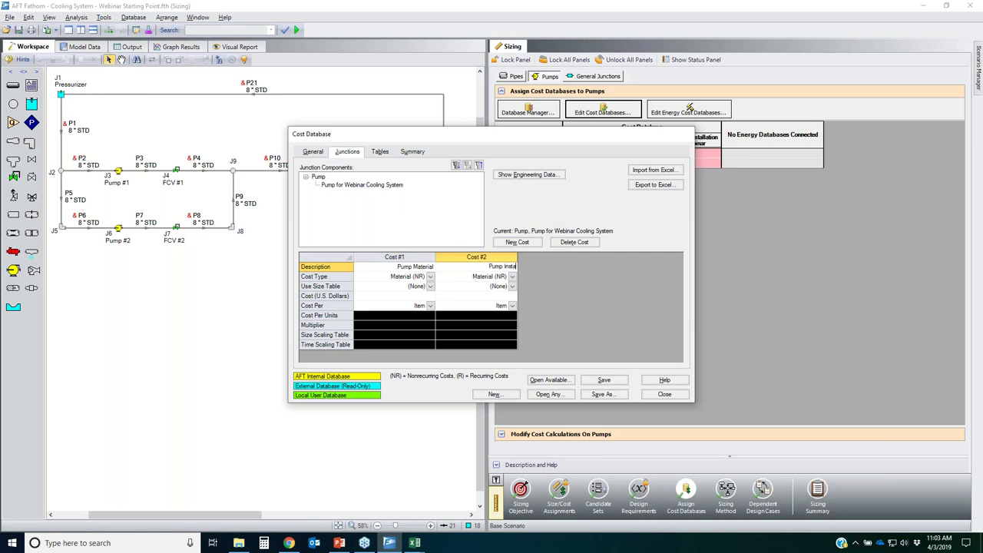
- Make cost 2 Installation, scale both costs by Pump Material and Pump Installation tables, and save
{"action": "left_click", "coordinate": [484, 278]}
{"action": "left_click", "coordinate": [490, 299]}
{"action": "left_click", "coordinate": [430, 286]}
{"action": "left_click", "coordinate": [423, 305]}
{"action": "left_click", "coordinate": [512, 287]}
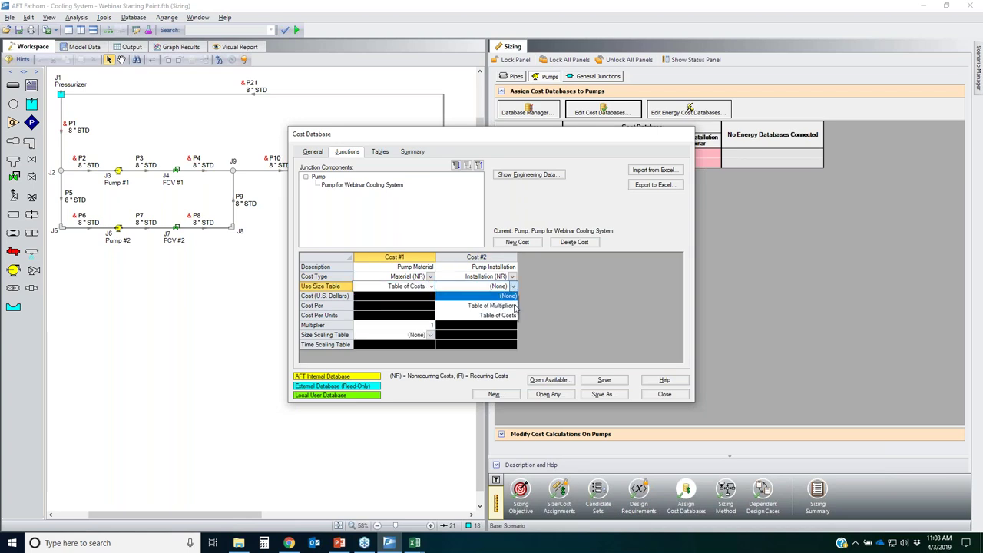
{"action": "left_click", "coordinate": [476, 305]}
{"action": "left_click", "coordinate": [432, 335]}
{"action": "left_click", "coordinate": [403, 355]}
{"action": "left_click", "coordinate": [512, 335]}
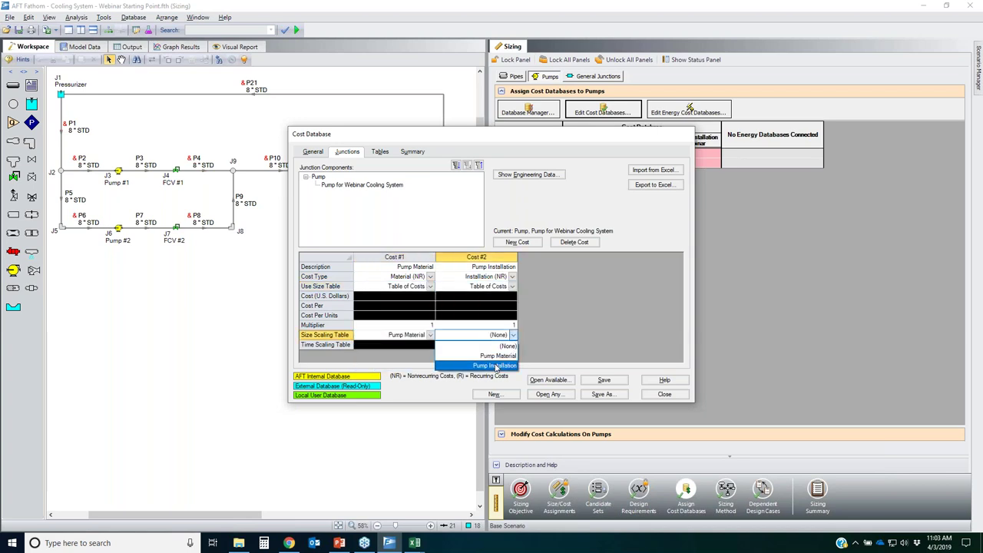
{"action": "left_click", "coordinate": [498, 366]}
{"action": "left_click", "coordinate": [606, 380]}
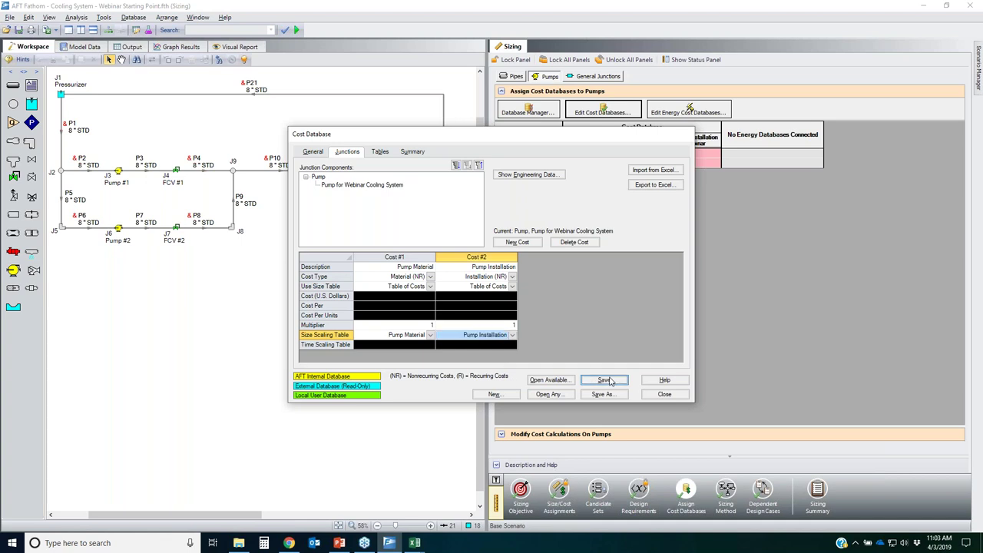
{"action": "left_click", "coordinate": [664, 394]}
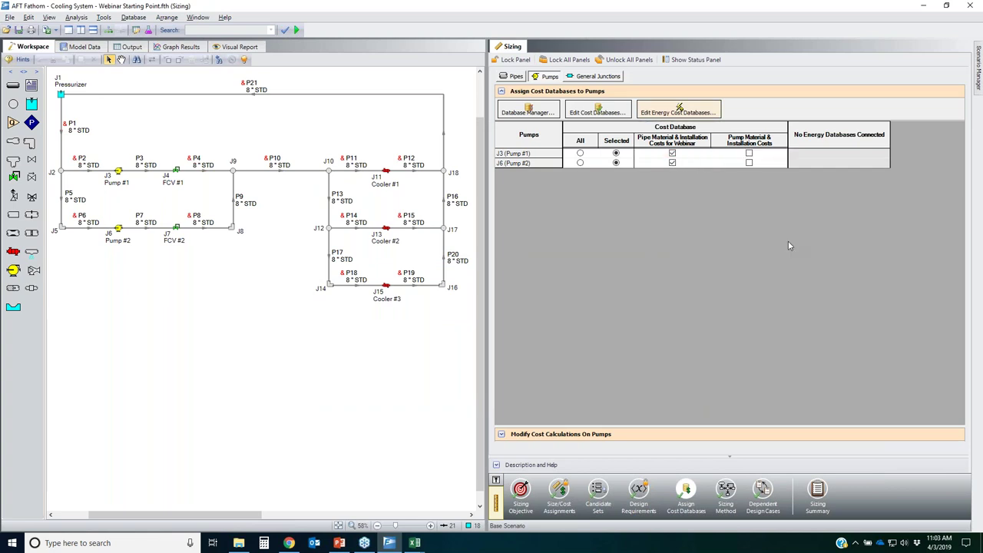
- Connect Pipe Material & Installation Costs for Webinar to pump J6, then check bends J5, J8, J14
{"action": "left_click", "coordinate": [673, 163]}
{"action": "left_click", "coordinate": [62, 229]}
{"action": "left_click", "coordinate": [232, 229], "text": "shift"}
{"action": "left_click", "coordinate": [327, 286], "text": "shift"}
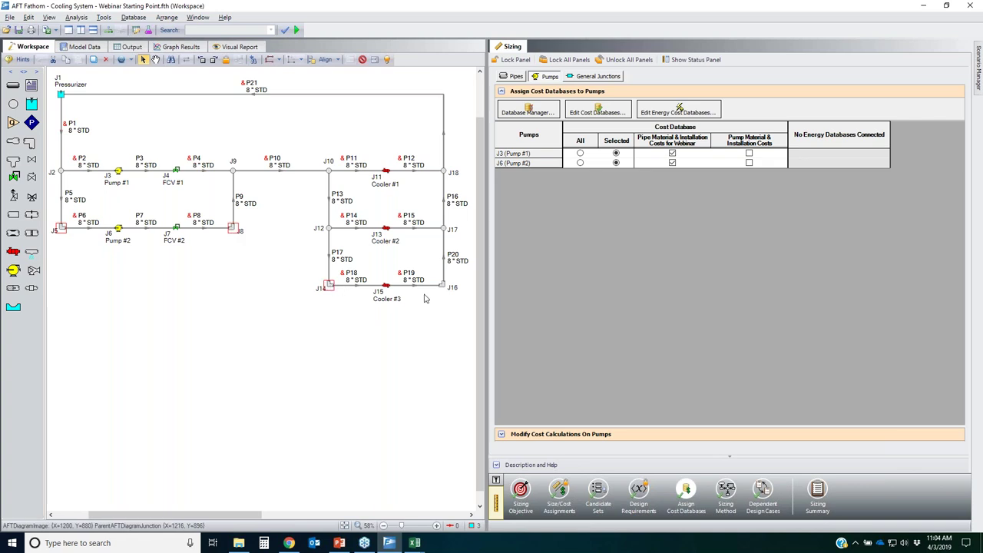
{"action": "left_click", "coordinate": [199, 326]}
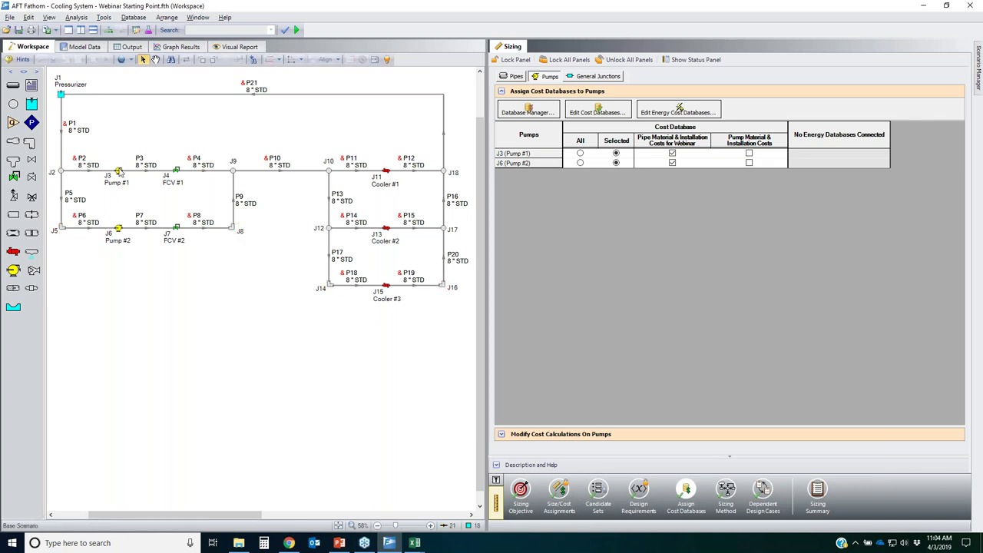
- Add bend J5 to the database as Bend JUNCTION for Cooling System
{"action": "double_click", "coordinate": [61, 228]}
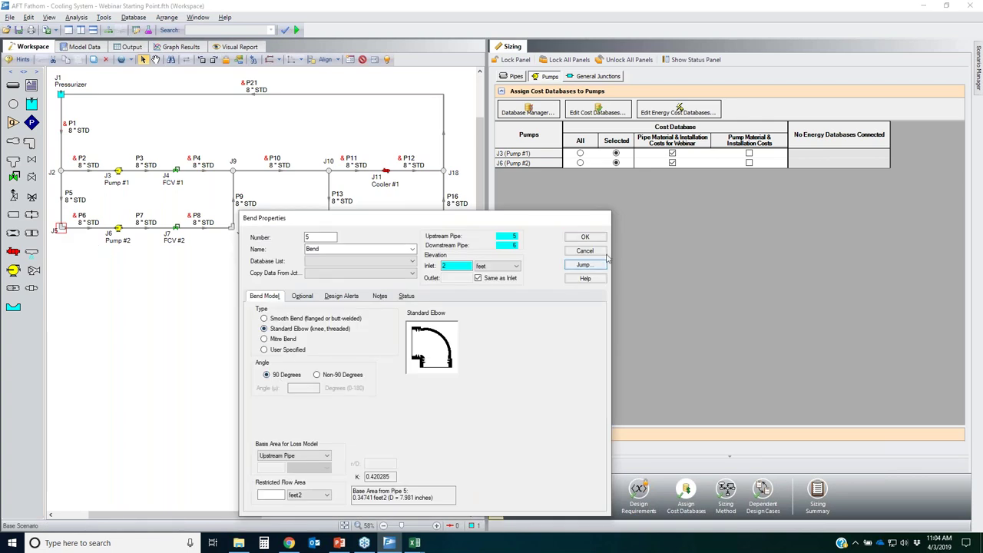
{"action": "left_click", "coordinate": [585, 236]}
{"action": "left_click", "coordinate": [133, 17]}
{"action": "left_click", "coordinate": [165, 32]}
{"action": "type", "text": "E"}
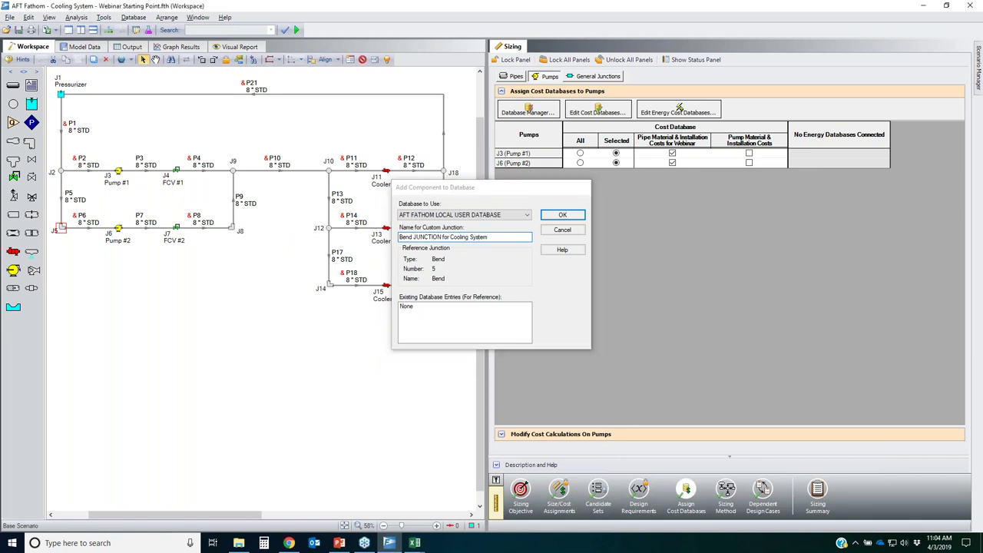
{"action": "key", "text": "Return"}
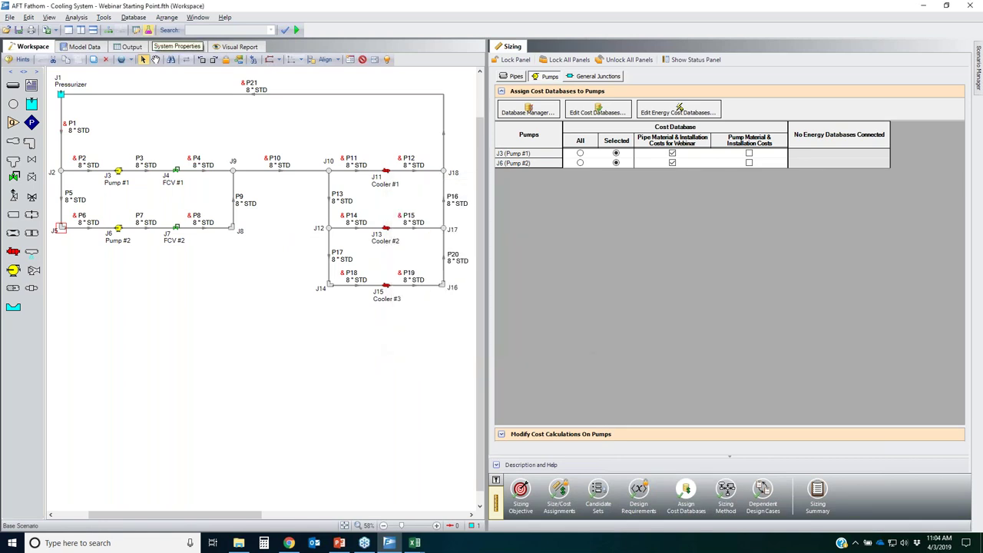
- Verify J5's Database List shows the new entry, then close its properties unchanged
{"action": "double_click", "coordinate": [60, 228]}
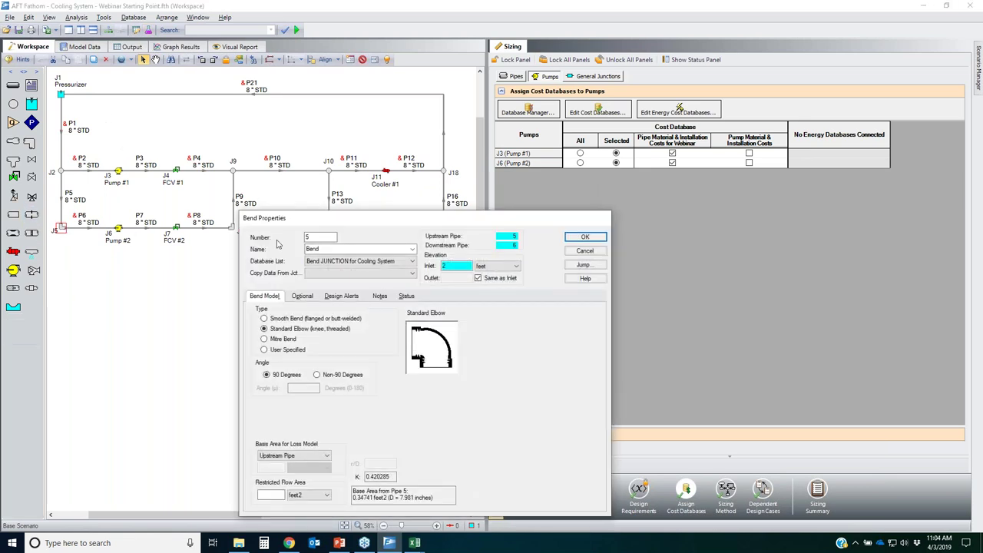
{"action": "left_click", "coordinate": [412, 262]}
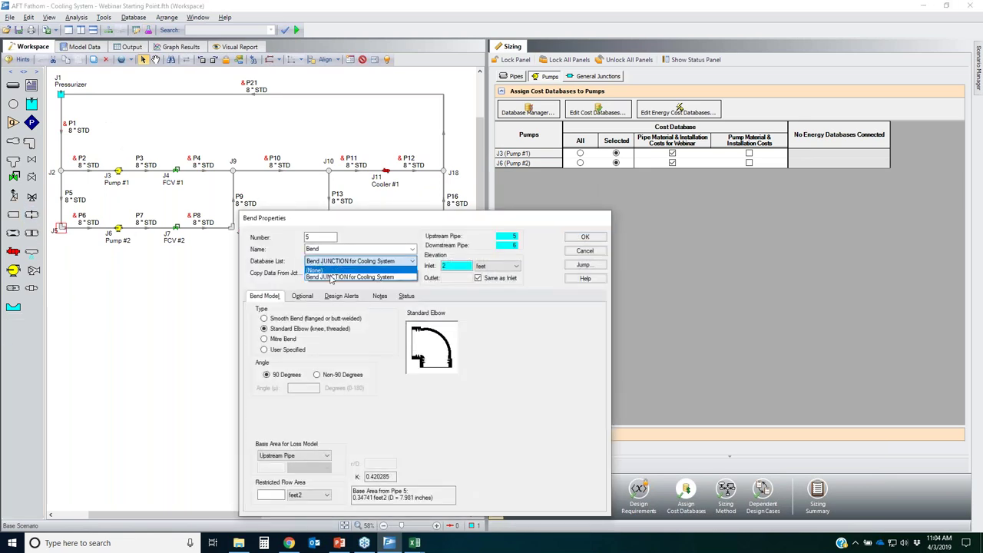
{"action": "left_click", "coordinate": [585, 252]}
{"action": "left_click", "coordinate": [585, 253]}
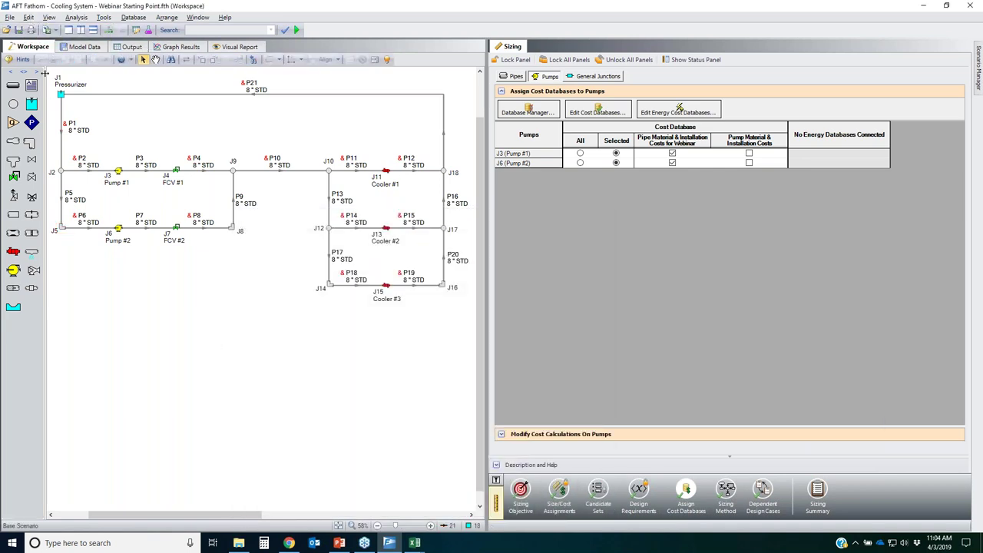
- Globally edit all bends to use Bend JUNCTION for Cooling System as their database source
{"action": "left_click", "coordinate": [29, 17]}
{"action": "mouse_move", "coordinate": [116, 286]}
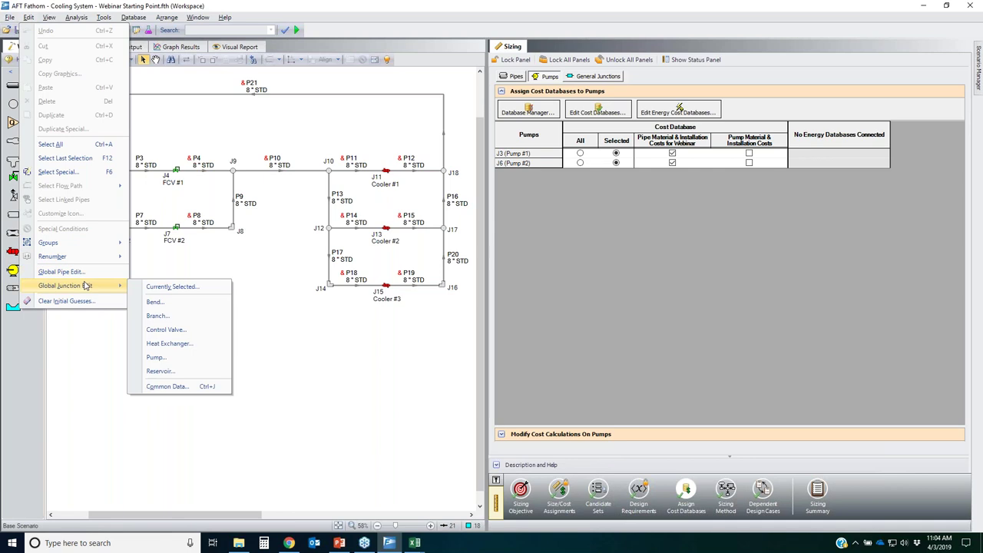
{"action": "left_click", "coordinate": [170, 307]}
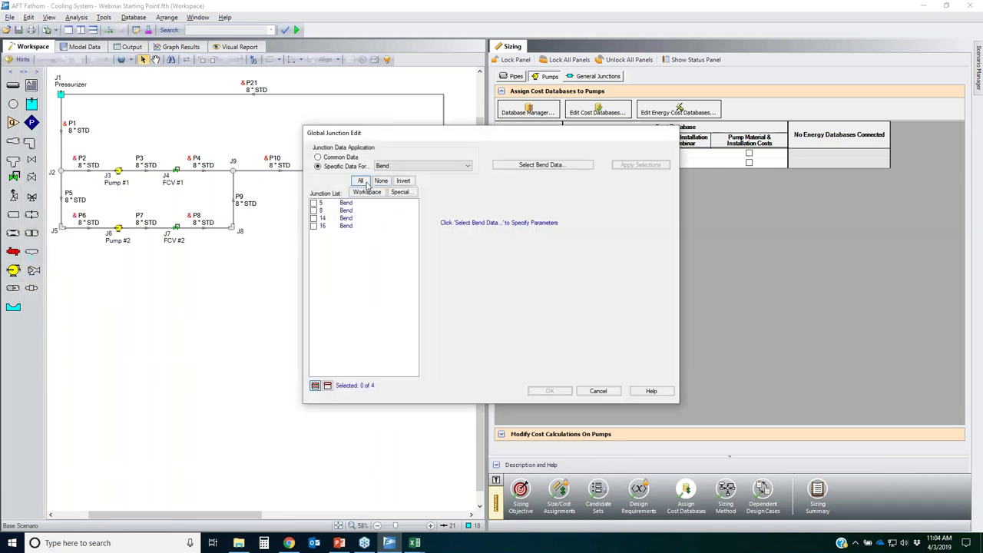
{"action": "left_click", "coordinate": [540, 165]}
{"action": "left_click", "coordinate": [419, 162]}
{"action": "left_click", "coordinate": [421, 178]}
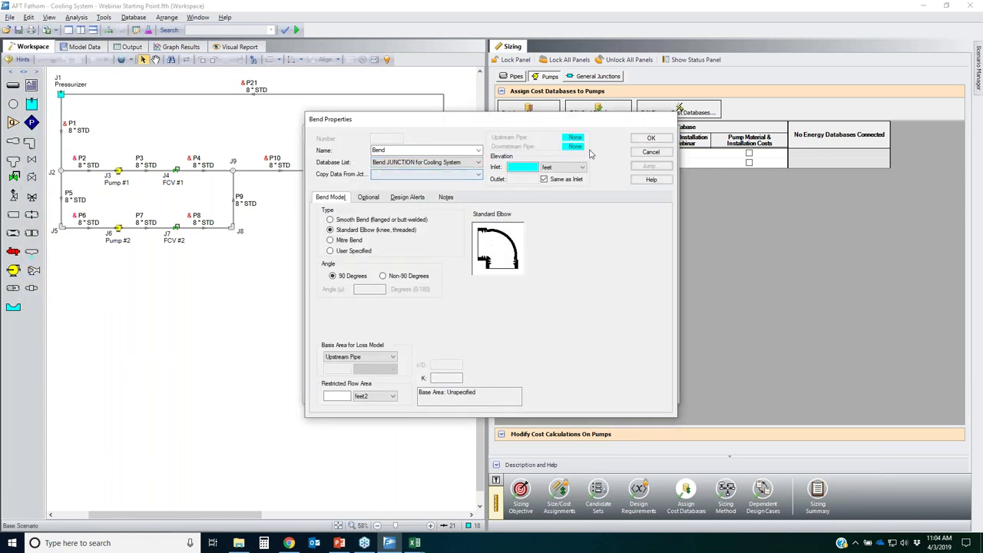
{"action": "left_click", "coordinate": [652, 140]}
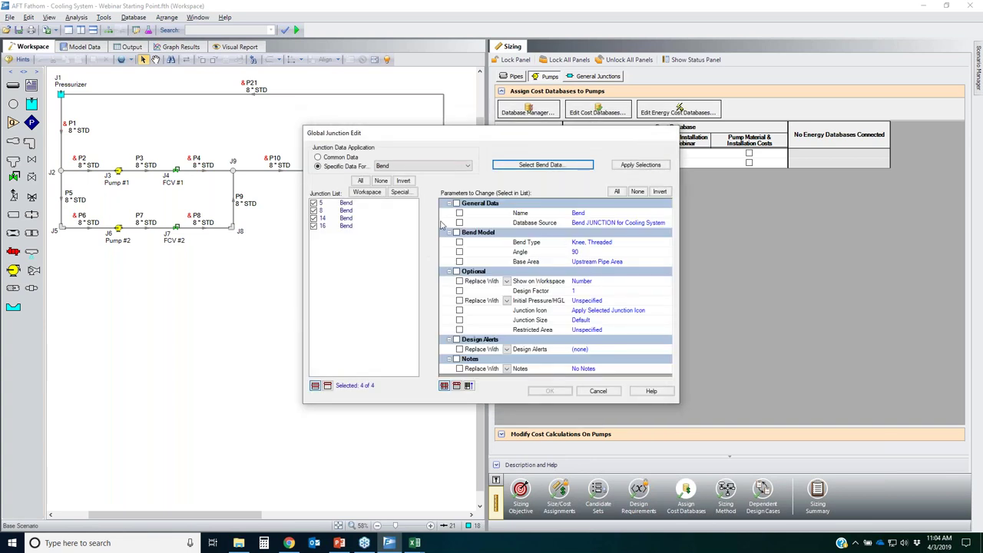
{"action": "left_click", "coordinate": [641, 165]}
{"action": "left_click", "coordinate": [520, 309]}
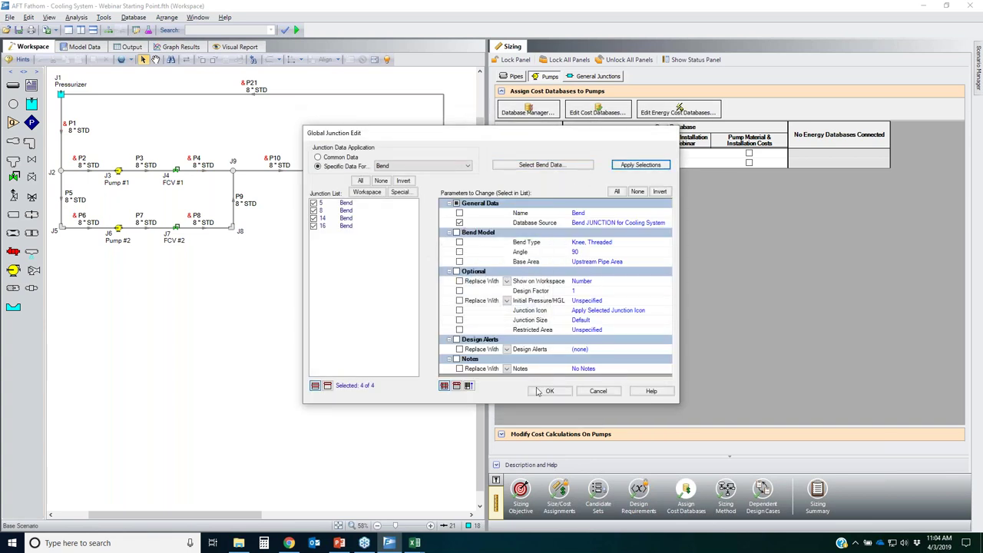
{"action": "left_click", "coordinate": [550, 391]}
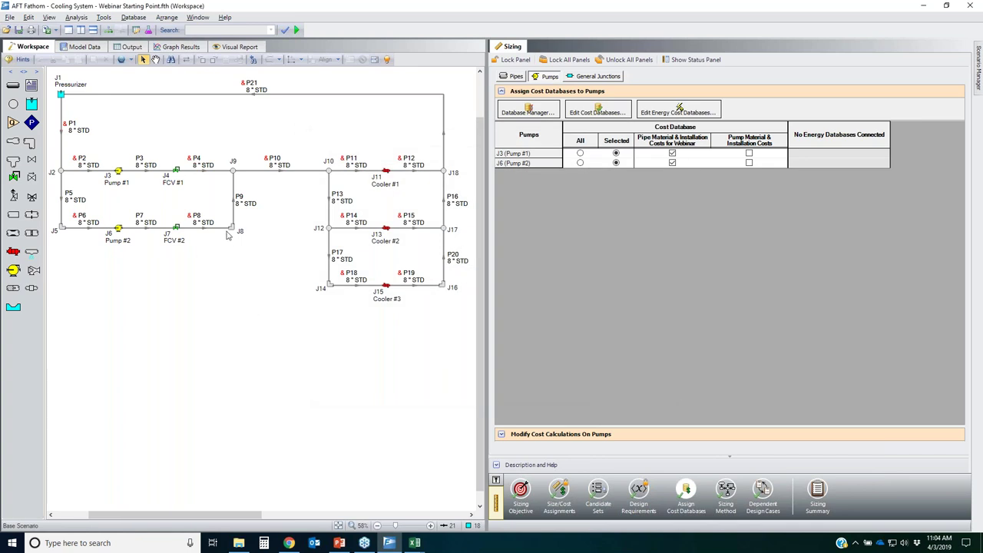
- Check bend J8's context menu and dismiss it without changes
{"action": "mouse_move", "coordinate": [232, 228]}
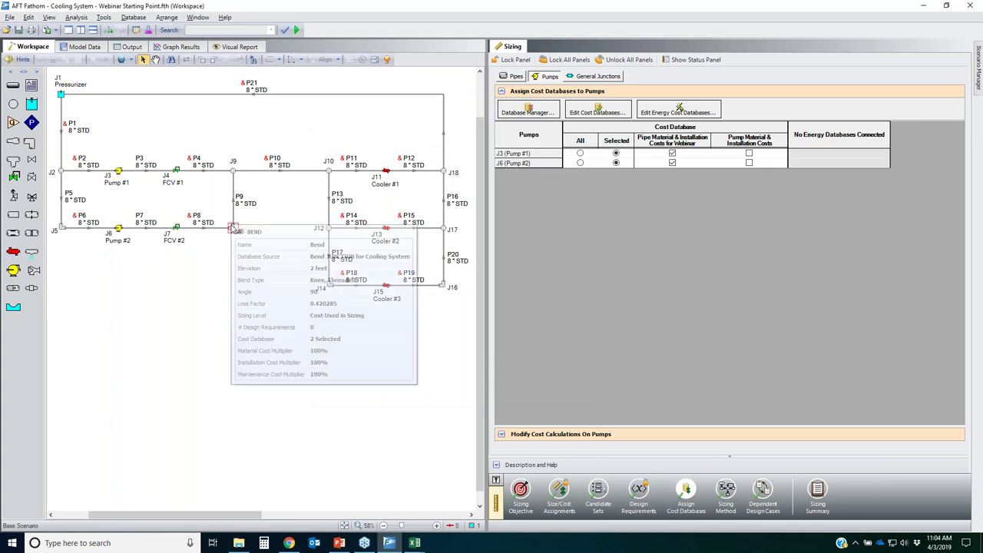
{"action": "right_click", "coordinate": [334, 254]}
{"action": "left_click", "coordinate": [334, 289]}
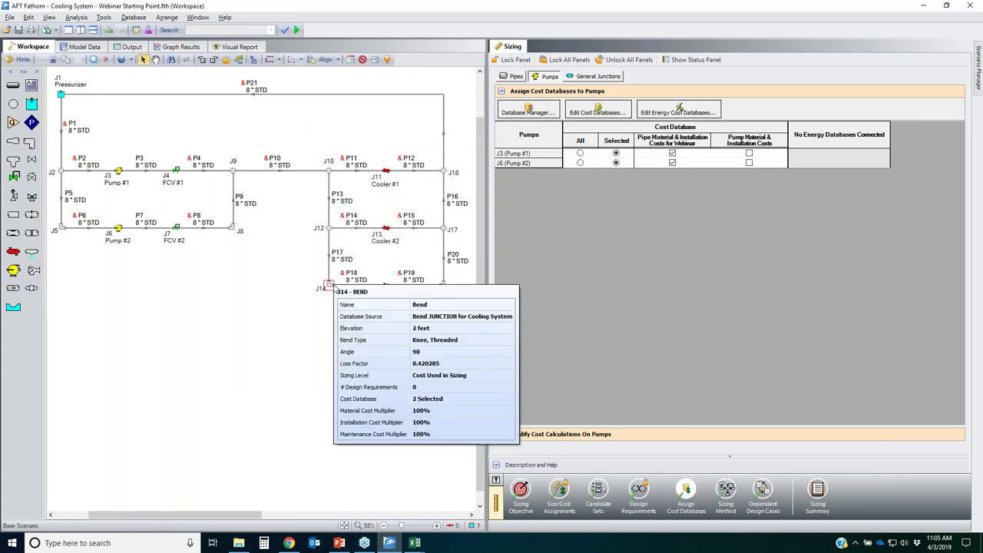
- Create a cost database on AFT FATHOM LOCAL USER DATABASE, saved as Bend JUNCTION Costs for Cooling System
{"action": "left_click", "coordinate": [132, 18]}
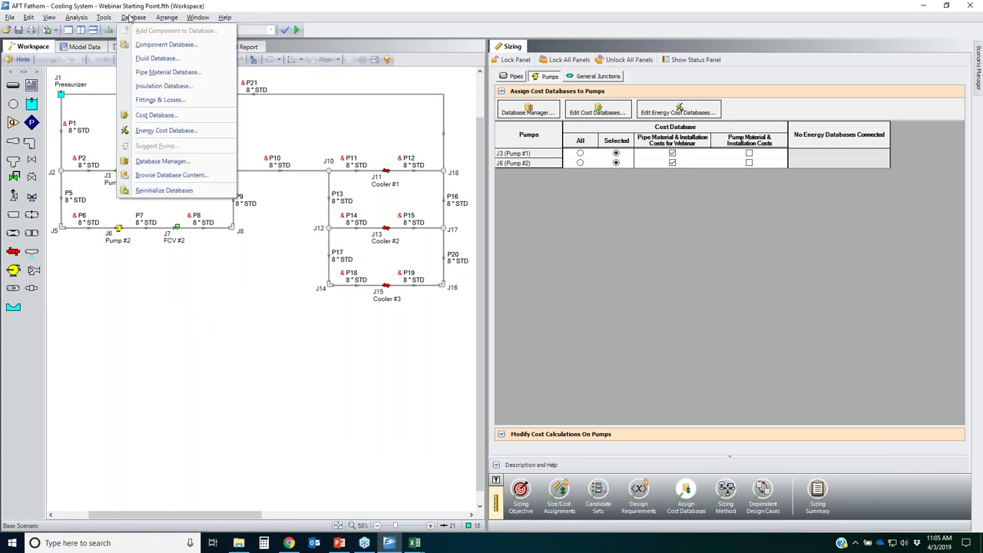
{"action": "left_click", "coordinate": [156, 115]}
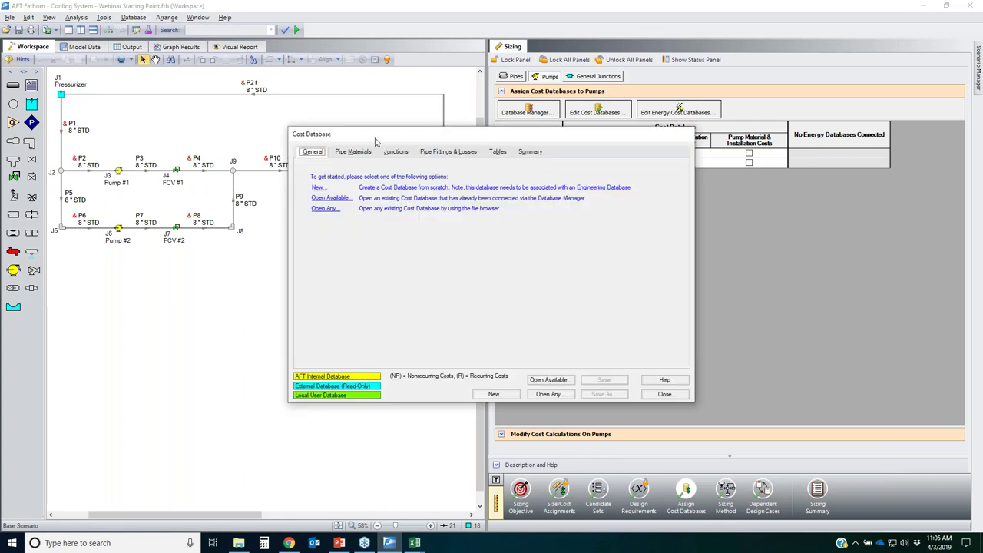
{"action": "left_click", "coordinate": [496, 394]}
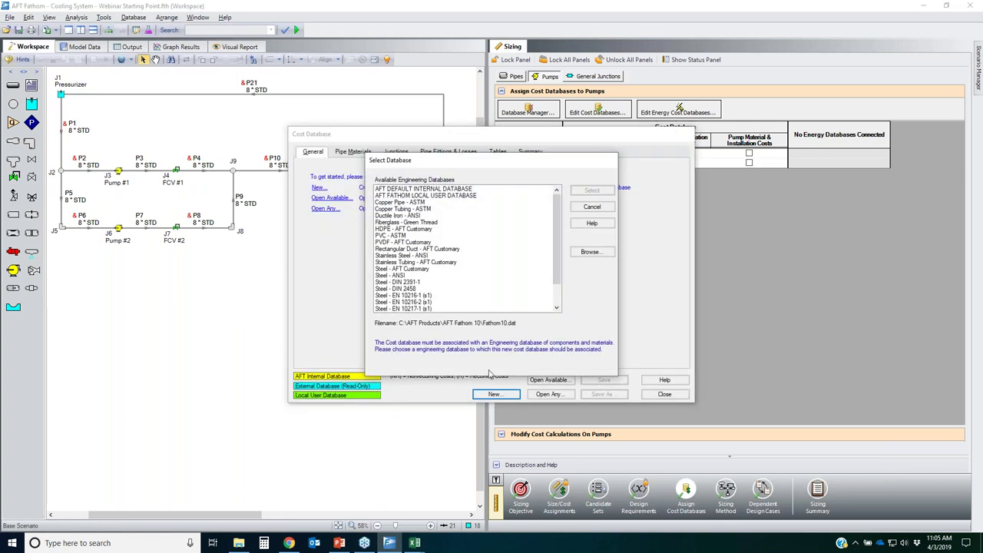
{"action": "left_click", "coordinate": [450, 199]}
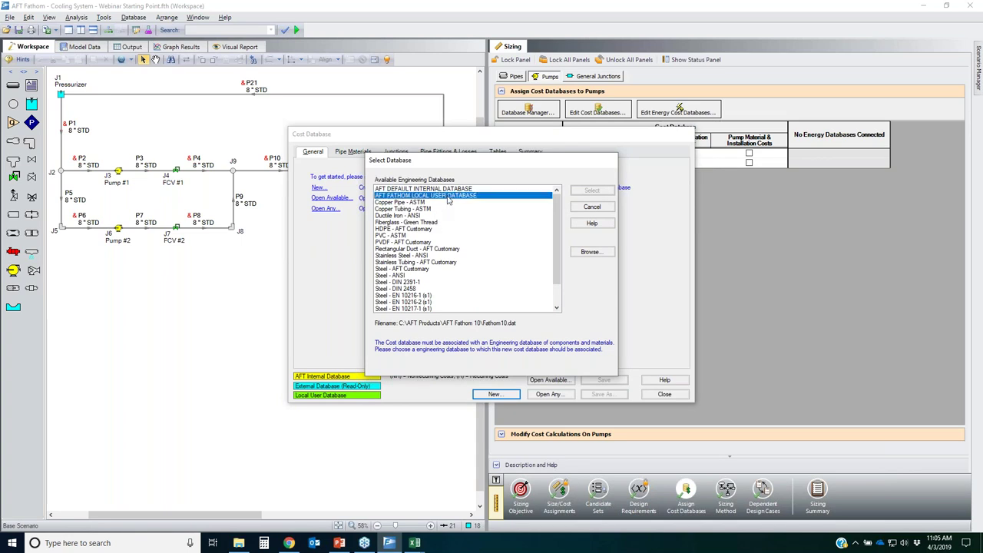
{"action": "double_click", "coordinate": [450, 199]}
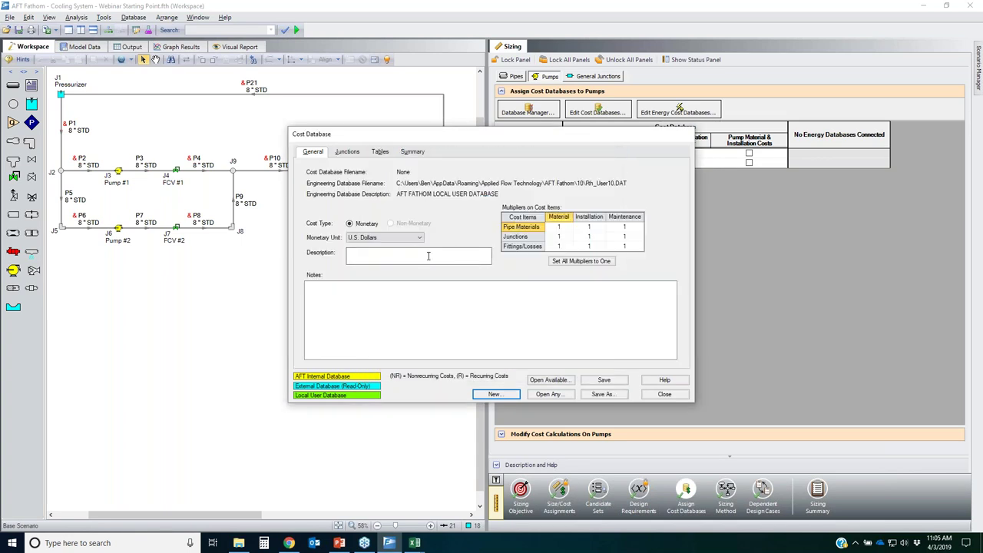
{"action": "left_click", "coordinate": [457, 252]}
{"action": "type", "text": "Bend JUNCTION "}
{"action": "type", "text": "X"}
{"action": "type", "text": "osts for Webinar"}
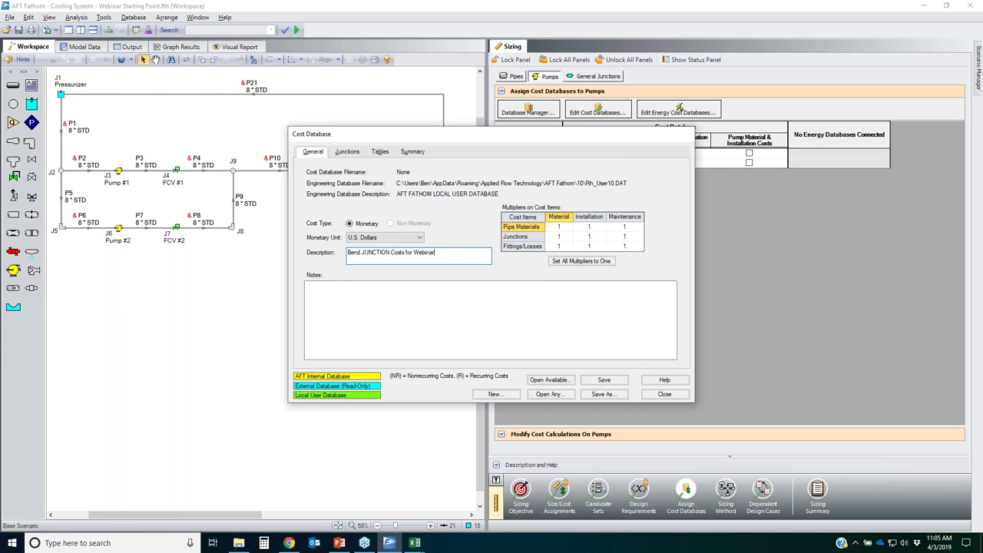
{"action": "left_click", "coordinate": [603, 381]}
{"action": "type", "text": "Bend JUNCTION Costs for Cool"}
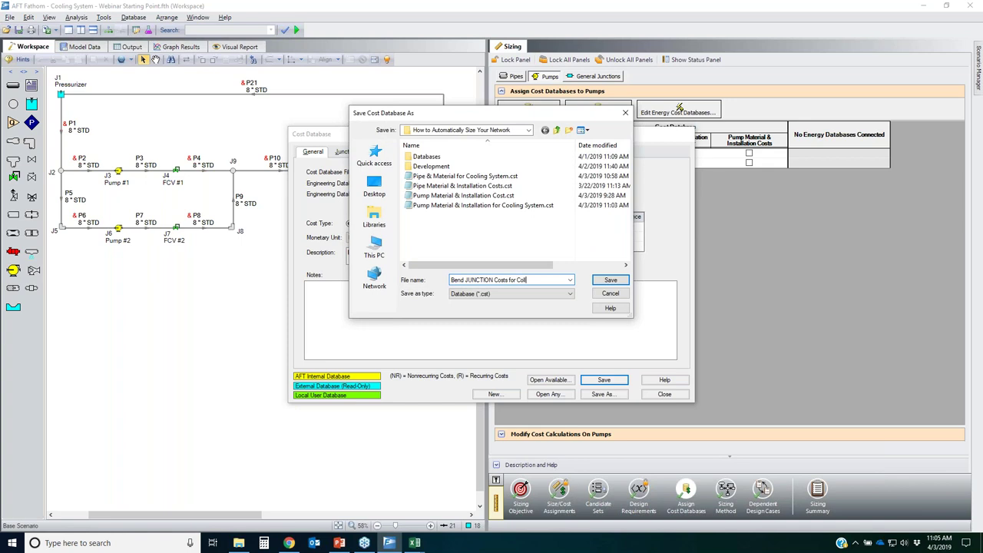
{"action": "key", "text": "Return"}
{"action": "key", "text": "Return"}
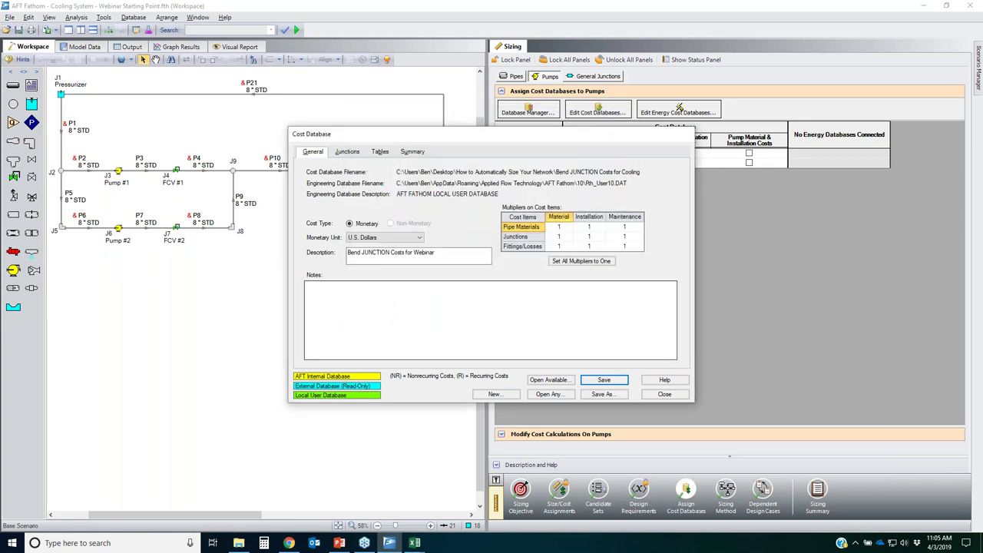
- Select the Bend JUNCTION for Cooling System component under Bend on the Junctions tab
{"action": "left_click", "coordinate": [347, 151]}
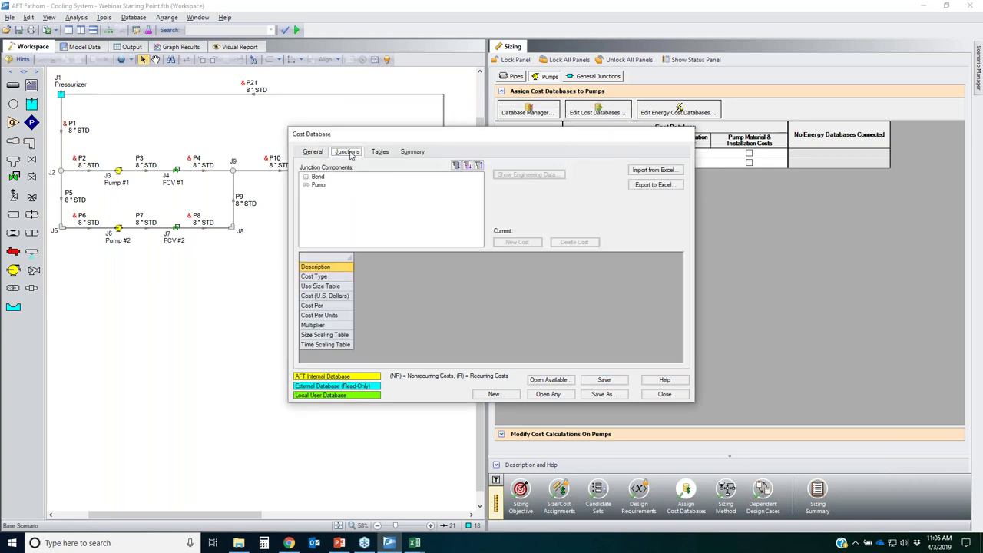
{"action": "left_click", "coordinate": [306, 177]}
{"action": "left_click", "coordinate": [343, 186]}
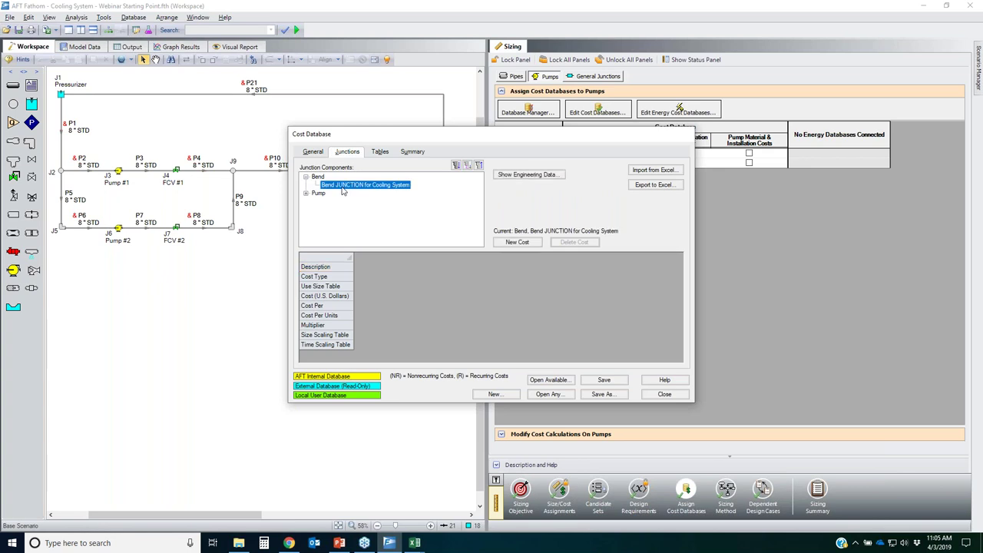
{"action": "left_click", "coordinate": [380, 153]}
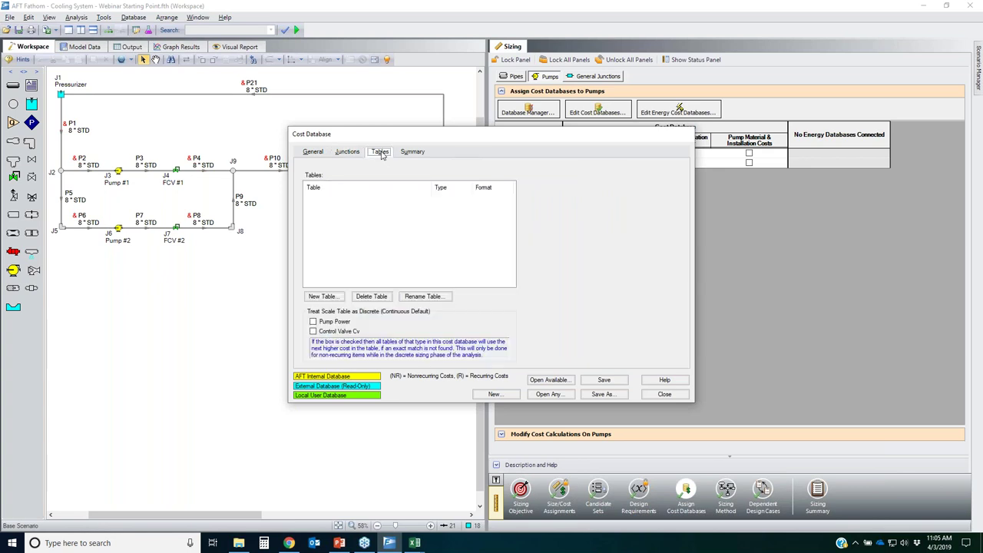
- Create the Bend JUNCTION Material diameter-cost table and paste its Excel values
{"action": "left_click", "coordinate": [323, 297]}
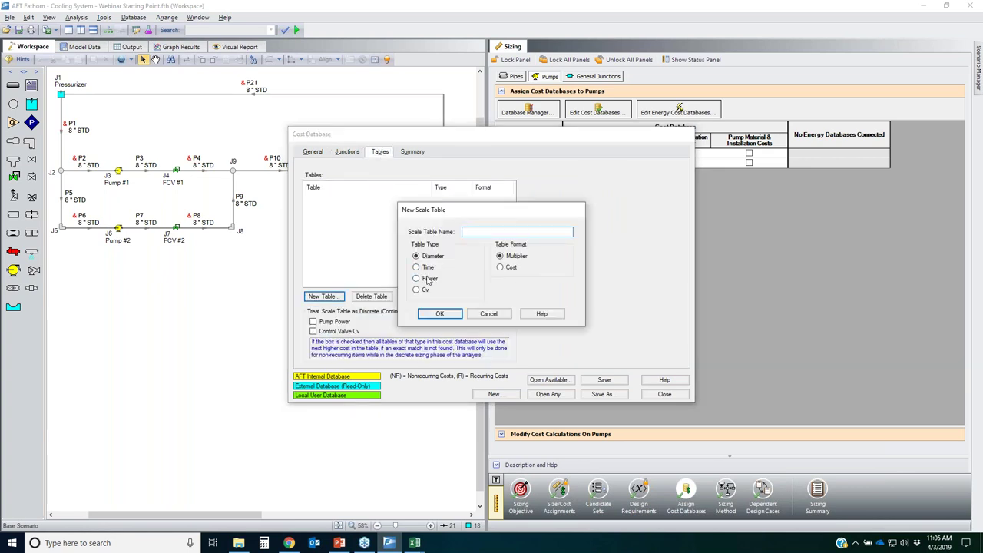
{"action": "left_click", "coordinate": [512, 267]}
{"action": "left_click", "coordinate": [526, 231]}
{"action": "key", "text": "alt+Tab"}
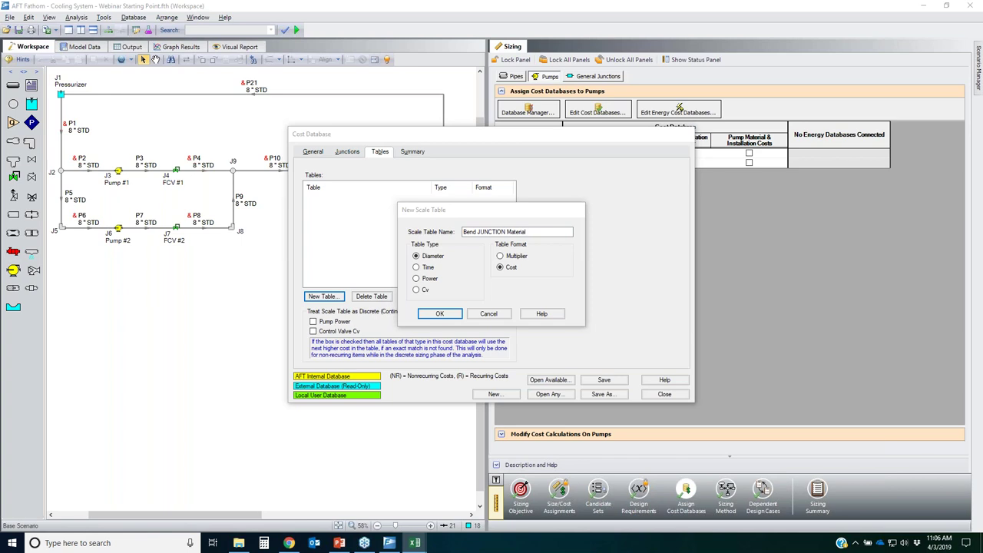
{"action": "left_click", "coordinate": [436, 313]}
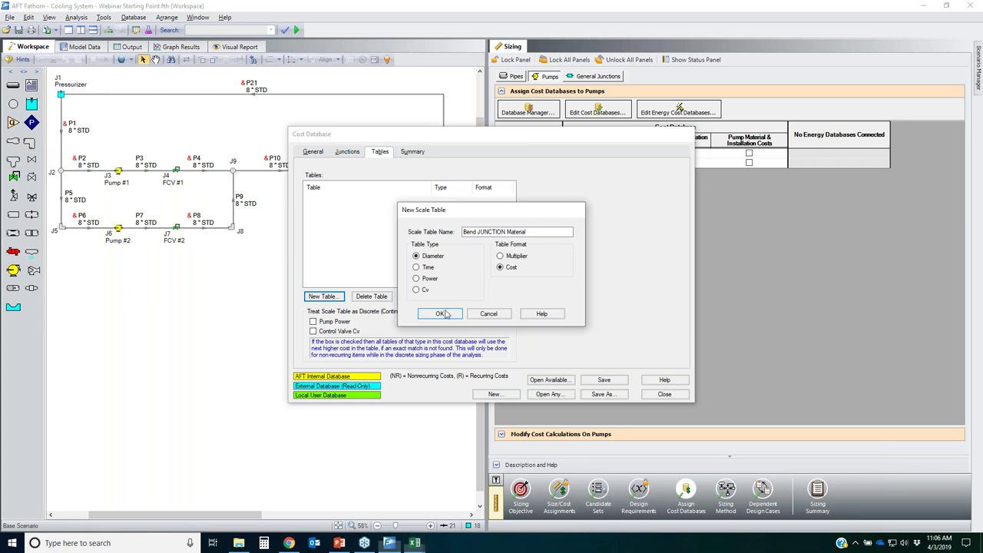
{"action": "left_click", "coordinate": [648, 170]}
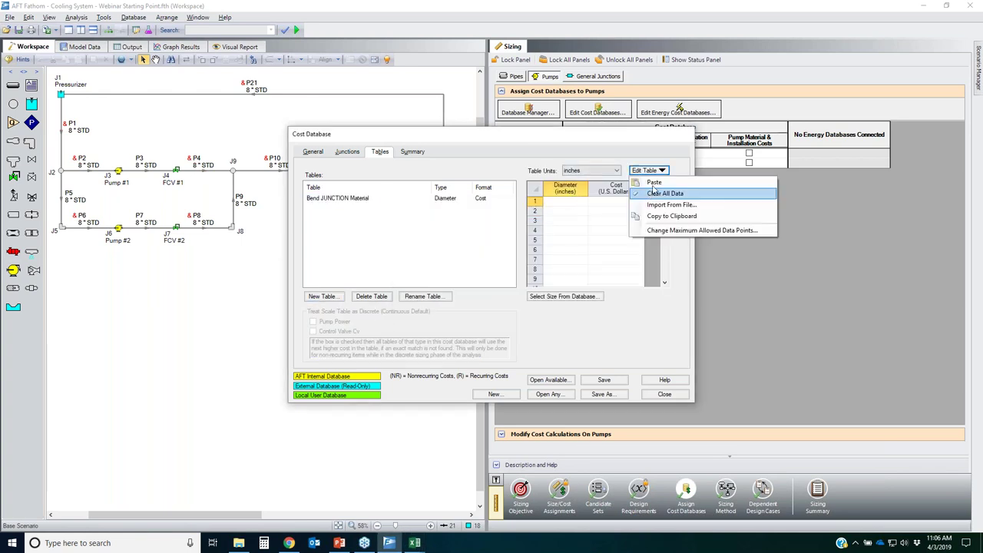
{"action": "left_click", "coordinate": [649, 177]}
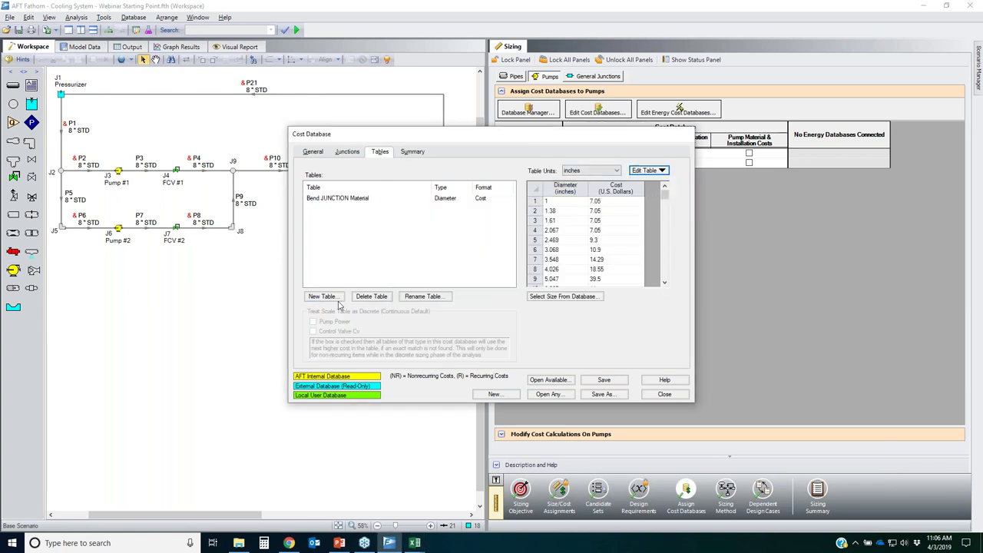
- Create the Bend JUNCTION Installation diameter-cost table, paste its values, and reselect the bend component
{"action": "left_click", "coordinate": [333, 301]}
{"action": "type", "text": "Bend JUNCTION Installation"}
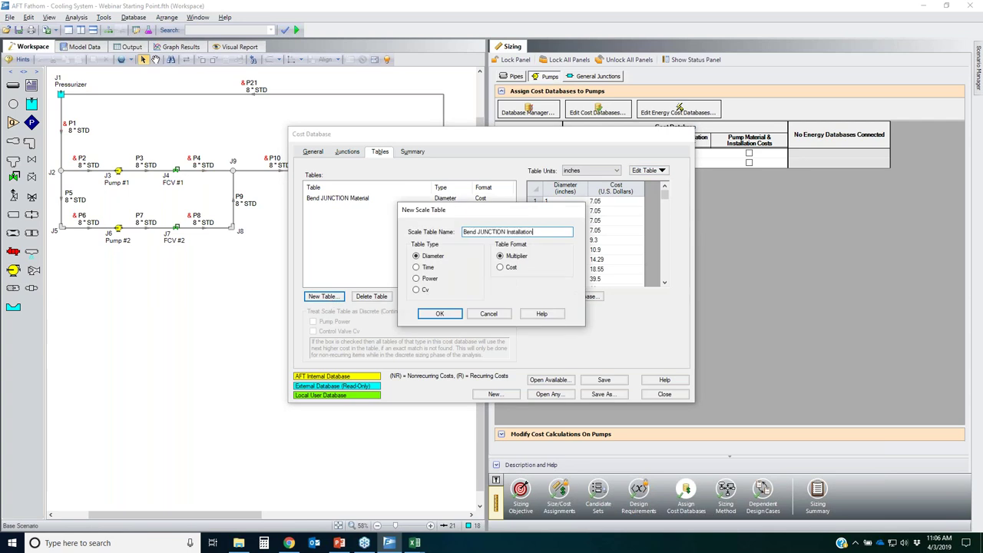
{"action": "left_click", "coordinate": [500, 267]}
{"action": "left_click", "coordinate": [440, 314]}
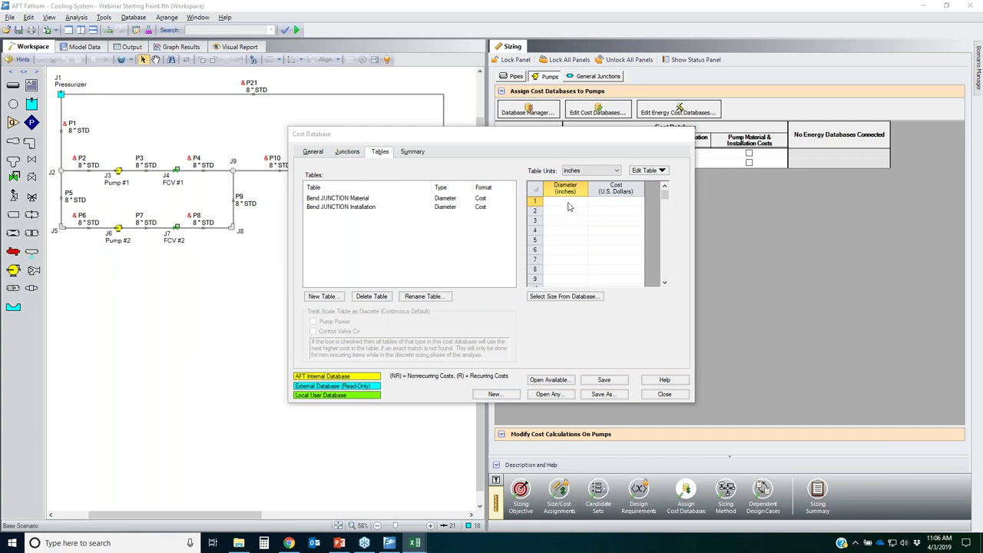
{"action": "left_click", "coordinate": [649, 170]}
{"action": "left_click", "coordinate": [653, 183]}
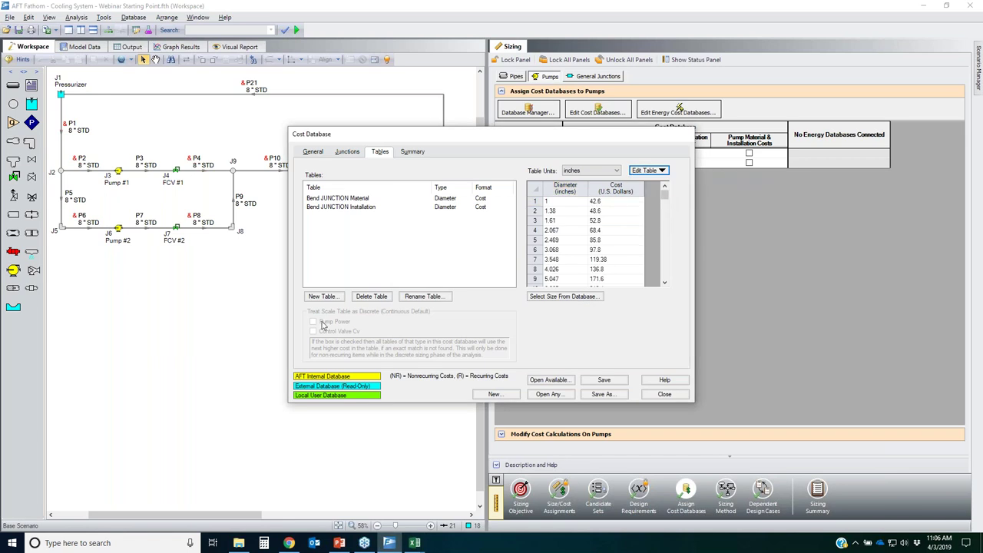
{"action": "left_click", "coordinate": [349, 153]}
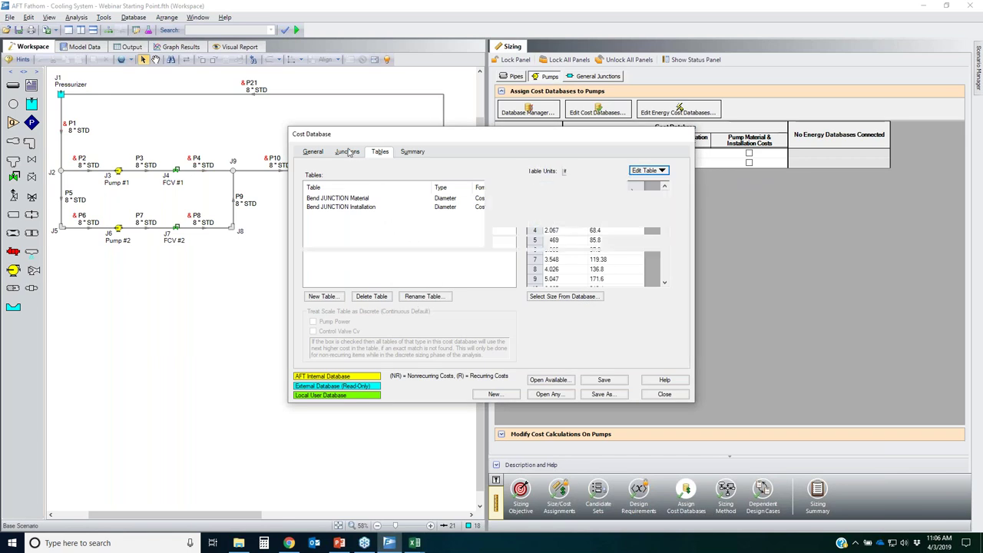
{"action": "left_click", "coordinate": [358, 185]}
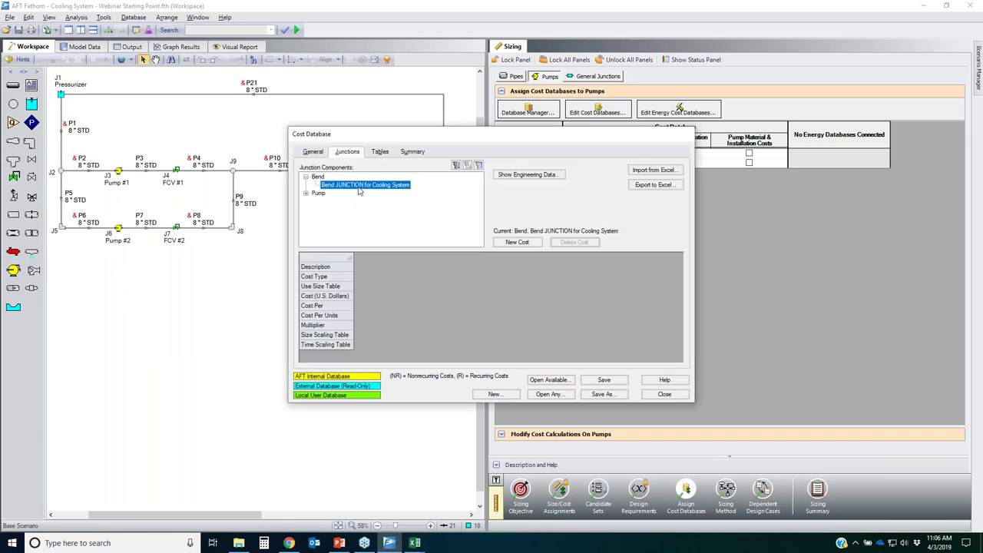
- Add two bend costs named Bend JUNCTION Material and Bend JUNCTION Installation
{"action": "left_click", "coordinate": [526, 245]}
{"action": "left_click", "coordinate": [527, 245]}
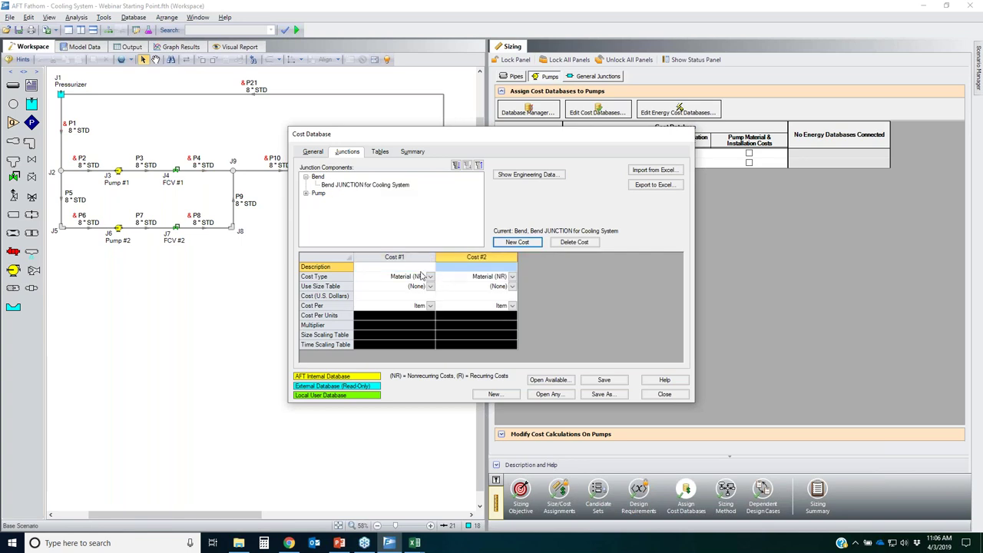
{"action": "left_click", "coordinate": [421, 267]}
{"action": "type", "text": "Bend JUNCTION Mat"}
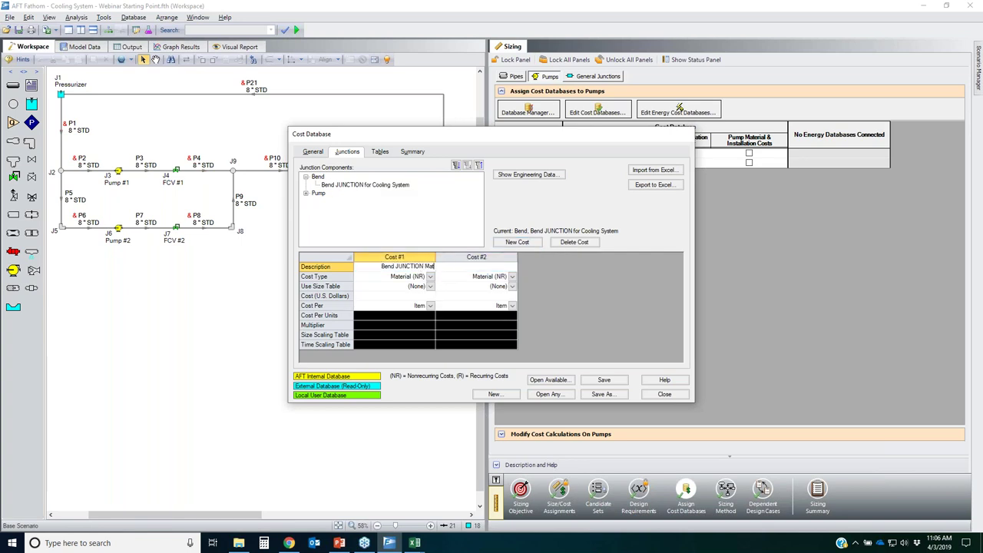
{"action": "type", "text": "erial"}
{"action": "key", "text": "Tab"}
{"action": "type", "text": "Bend JUNCTION I"}
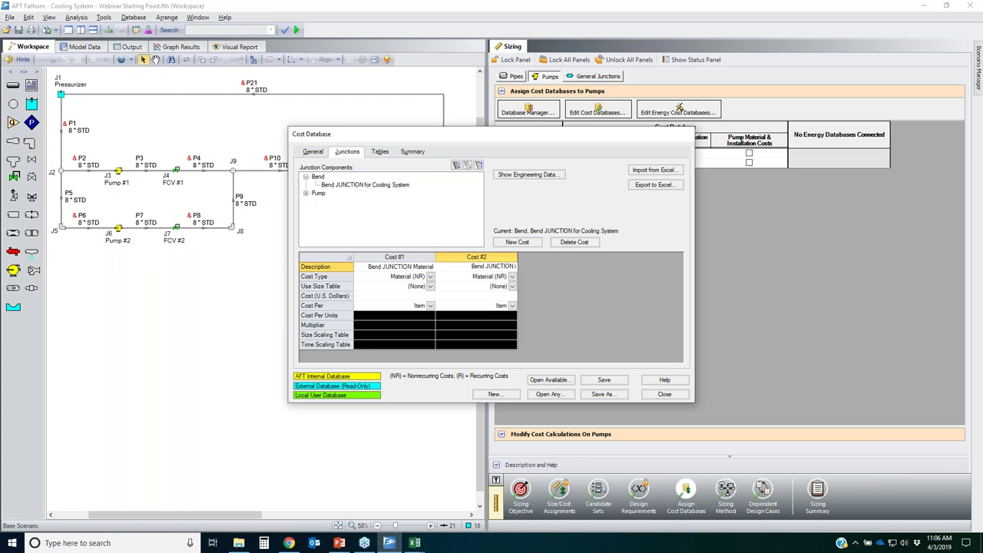
{"action": "type", "text": "nstallation"}
- Make Cost #2 an Installation cost and set both costs to use a Table of Costs
{"action": "left_click", "coordinate": [512, 276]}
{"action": "left_click", "coordinate": [496, 298]}
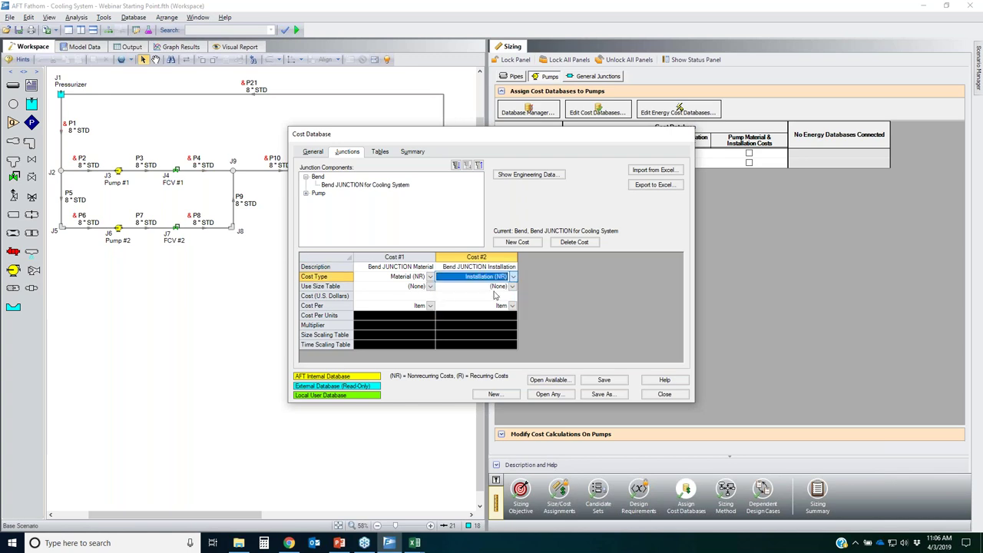
{"action": "left_click", "coordinate": [431, 286]}
{"action": "left_click", "coordinate": [419, 316]}
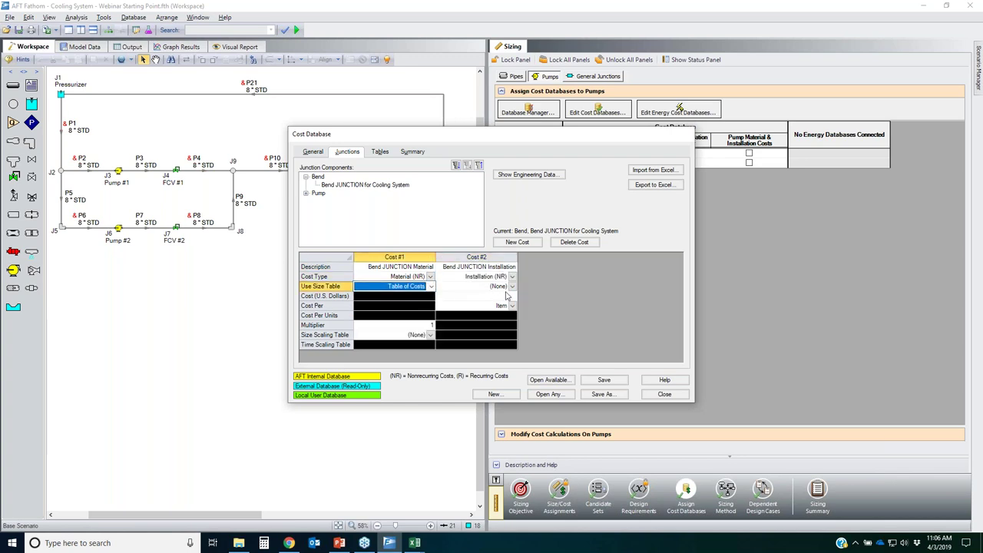
{"action": "left_click", "coordinate": [512, 286]}
{"action": "left_click", "coordinate": [482, 316]}
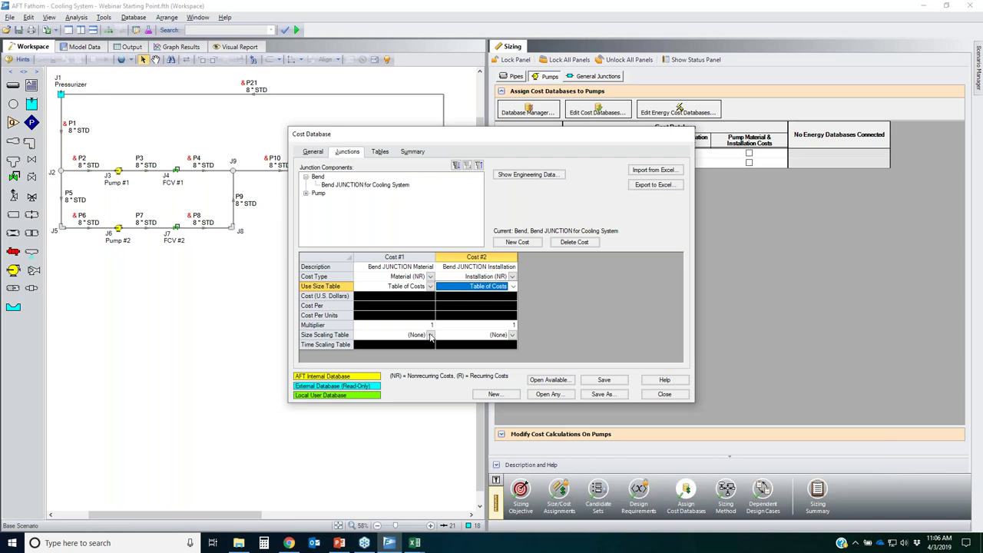
- Scale the costs by Bend JUNCTION Material and Bend JUNCTION Installation tables, then save and close
{"action": "left_click", "coordinate": [431, 335]}
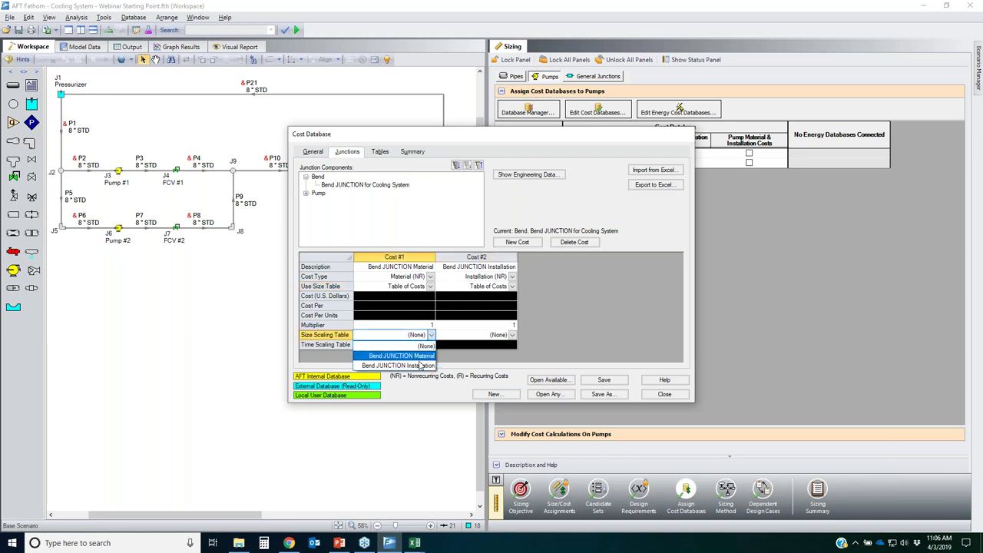
{"action": "left_click", "coordinate": [414, 355]}
{"action": "left_click", "coordinate": [500, 335]}
{"action": "left_click", "coordinate": [512, 335]}
{"action": "left_click", "coordinate": [455, 375]}
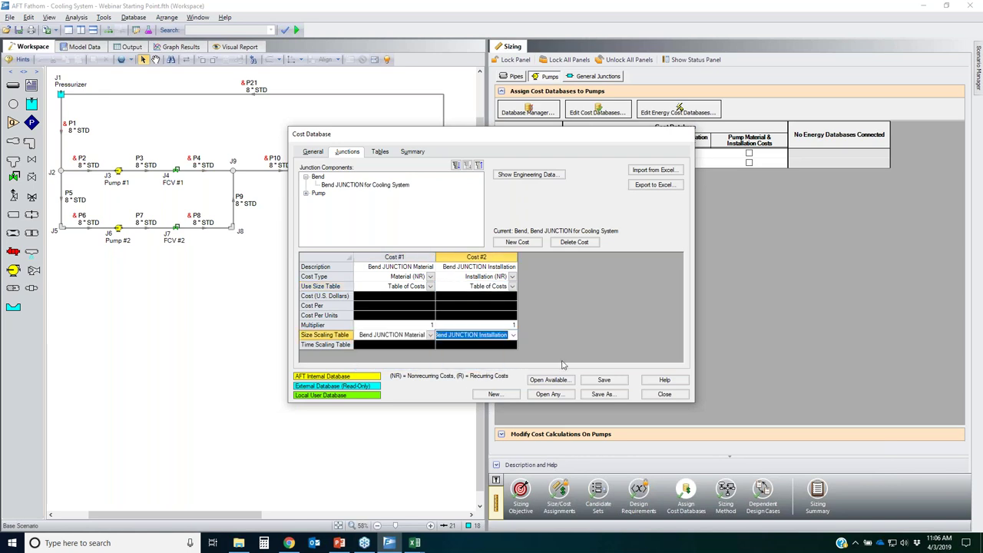
{"action": "left_click", "coordinate": [606, 383]}
{"action": "left_click", "coordinate": [665, 394]}
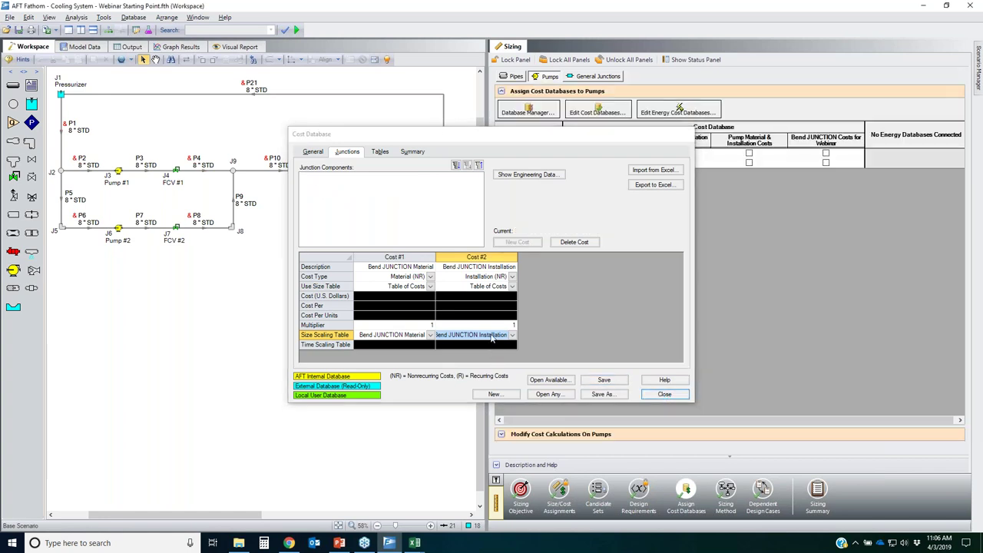
{"action": "left_click", "coordinate": [203, 158]}
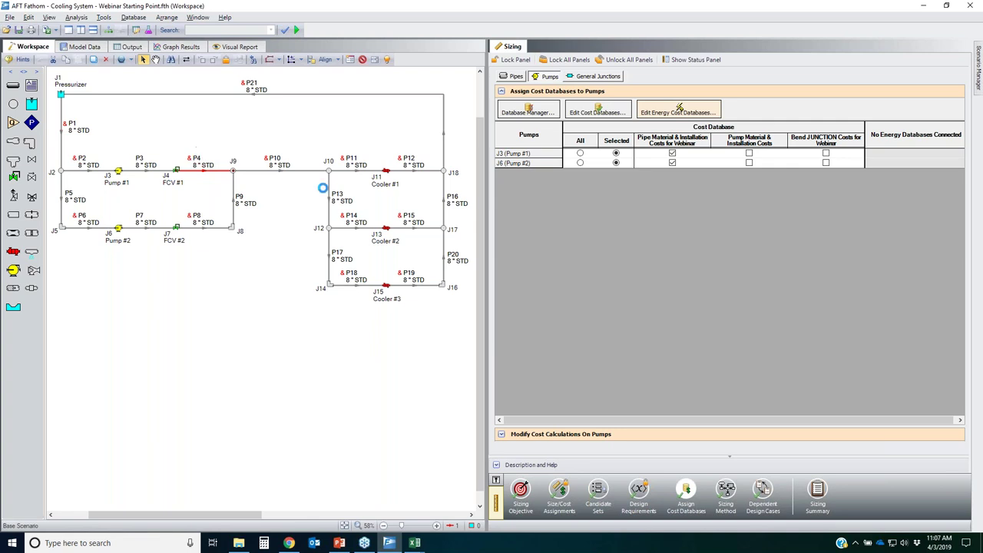
{"action": "left_click", "coordinate": [351, 197]}
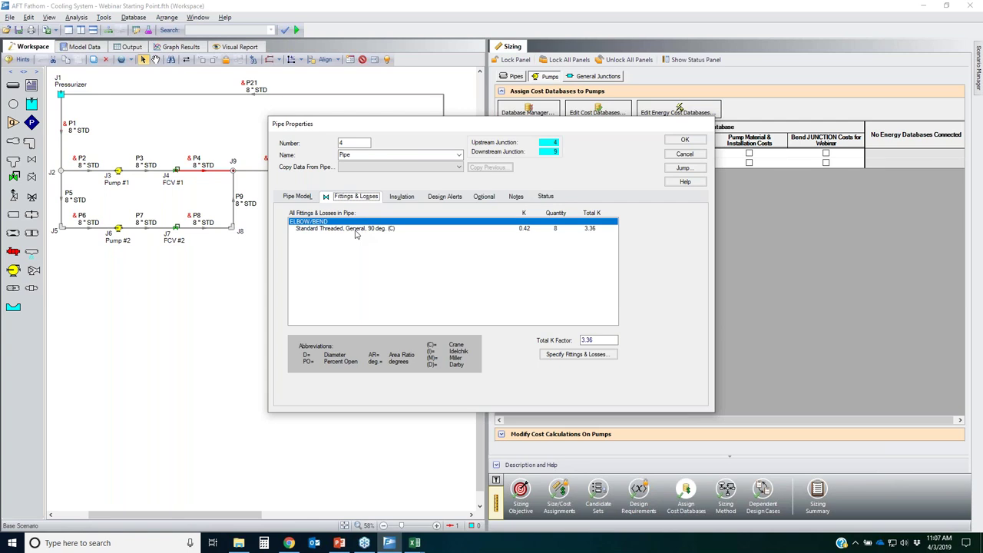
{"action": "left_click", "coordinate": [687, 155]}
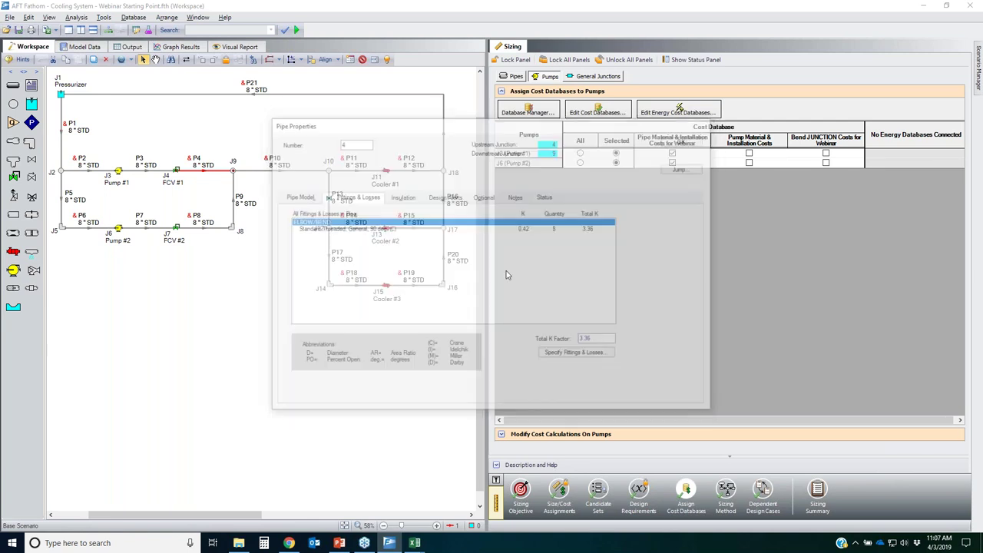
{"action": "left_click", "coordinate": [140, 21]}
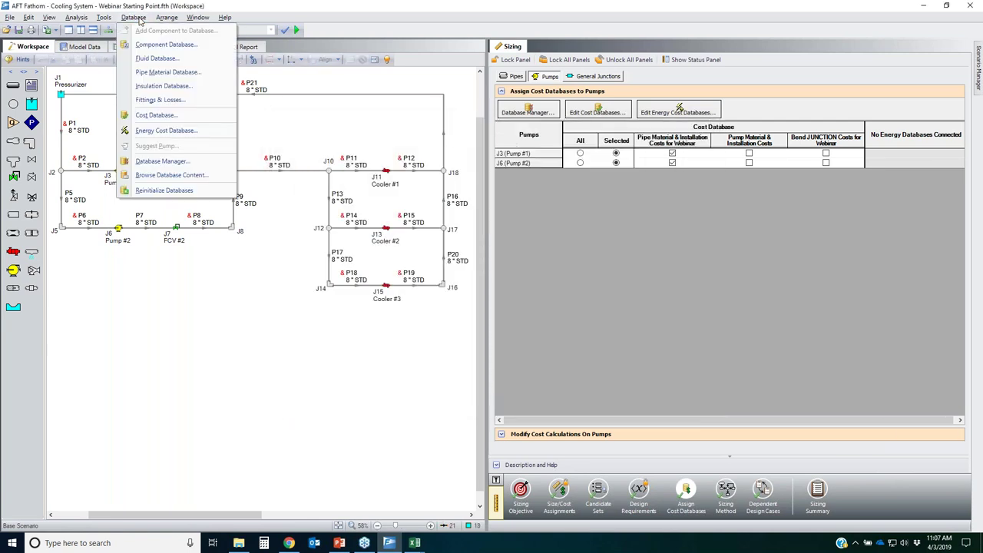
- Start a new cost database based on the AFT DEFAULT INTERNAL DATABASE
{"action": "left_click", "coordinate": [153, 116]}
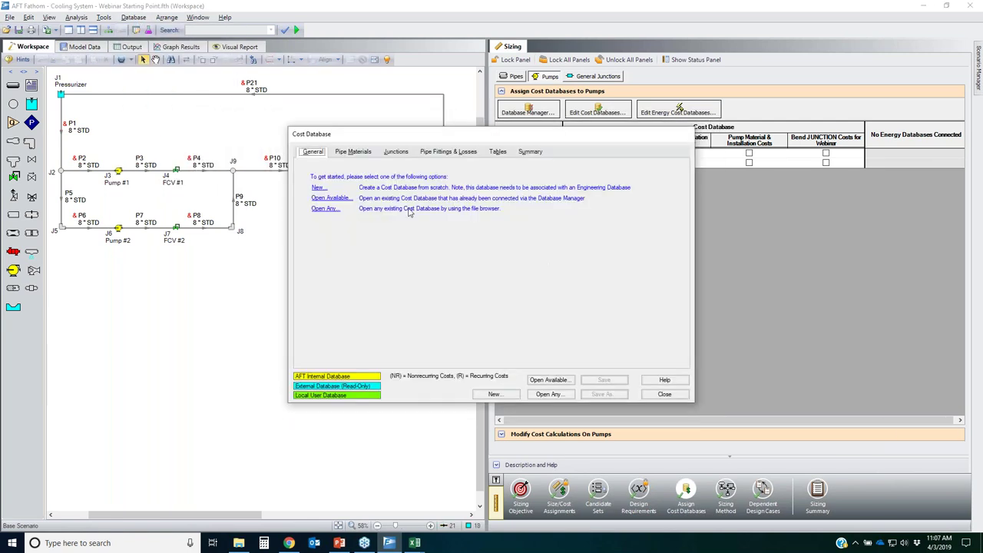
{"action": "left_click", "coordinate": [496, 394]}
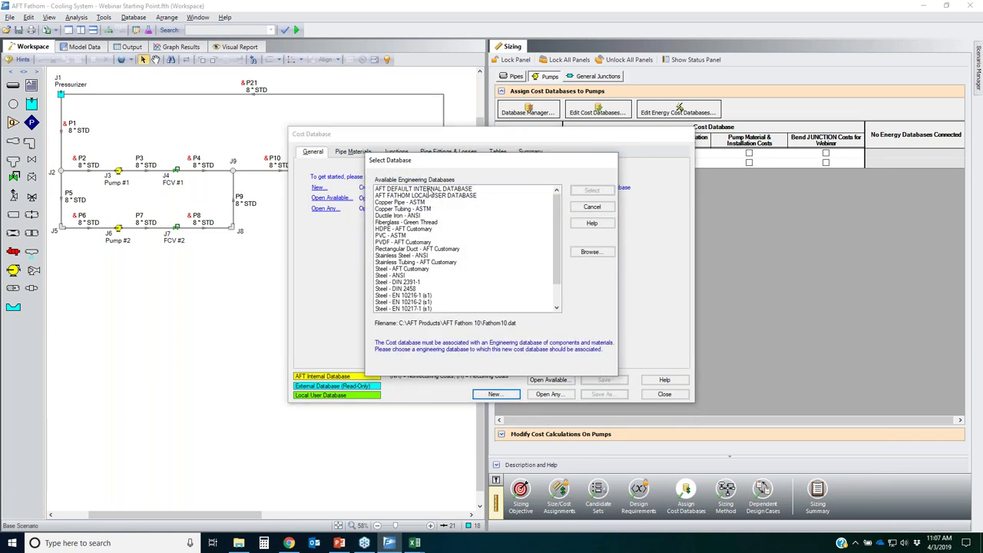
{"action": "left_click", "coordinate": [430, 190]}
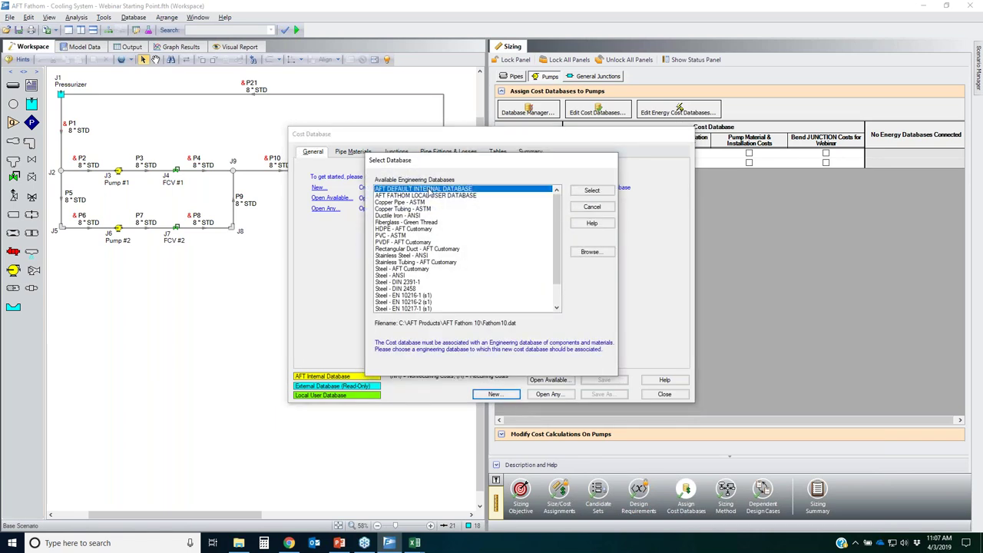
{"action": "left_click", "coordinate": [589, 192]}
- Describe it as Bend FITTINGS Material & Installation Costs; save as Bend FITTING Costs for Cooling System.cst
{"action": "left_click", "coordinate": [441, 254]}
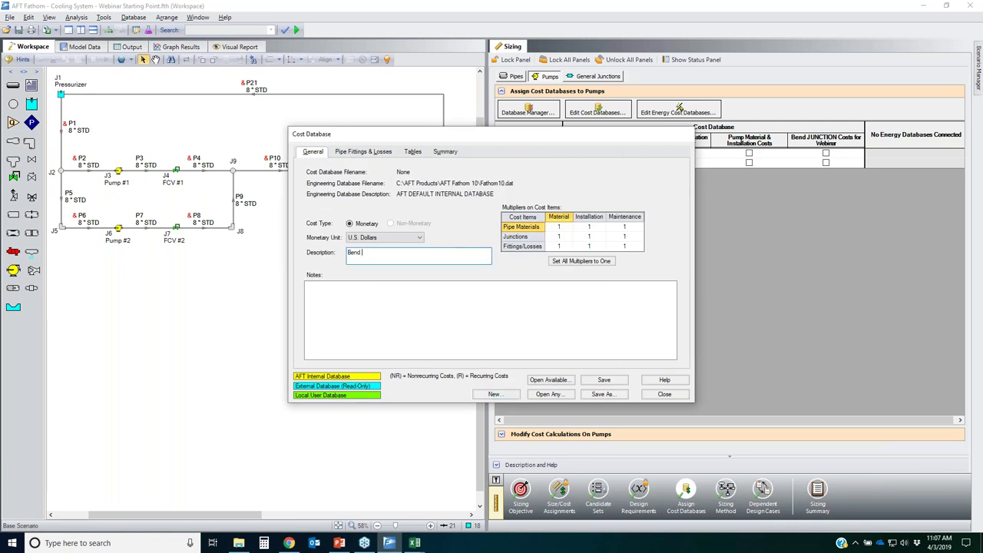
{"action": "key", "text": "BackSpace"}
{"action": "key", "text": "BackSpace"}
{"action": "key", "text": "BackSpace"}
{"action": "type", "text": "TTINGS"}
{"action": "left_click", "coordinate": [604, 380]}
{"action": "type", "text": "B"}
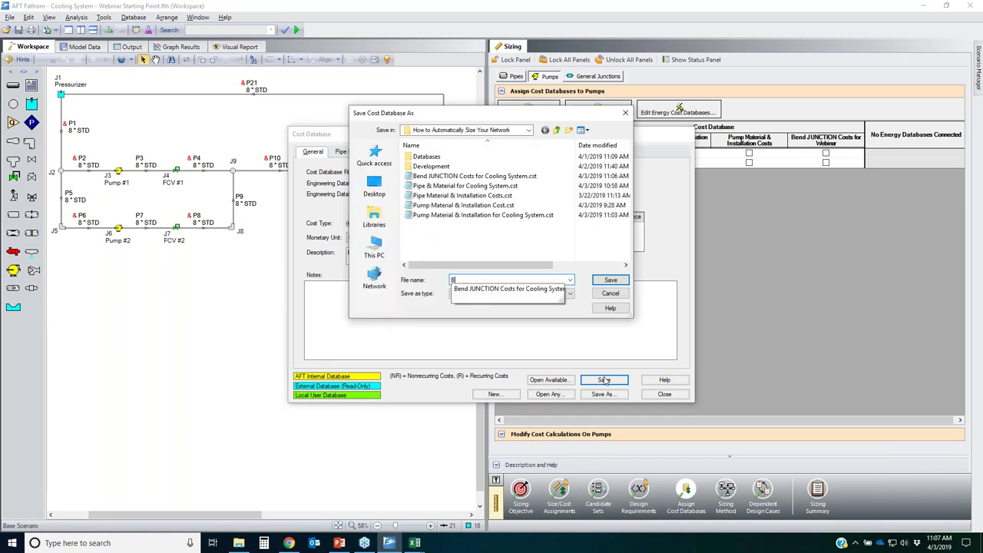
{"action": "type", "text": "end FiTTING Costs for Co"}
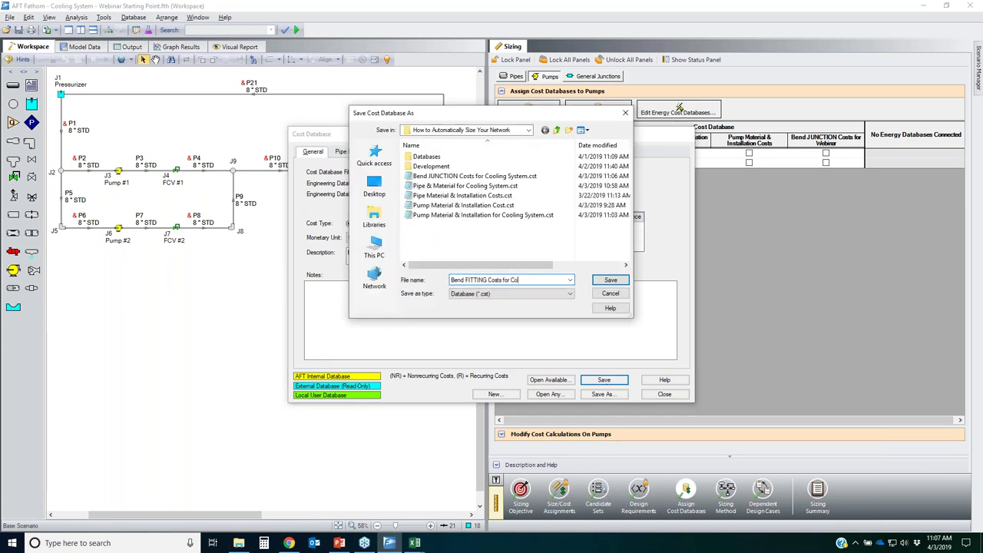
{"action": "type", "text": "oling System"}
{"action": "key", "text": "Return"}
{"action": "key", "text": "Return"}
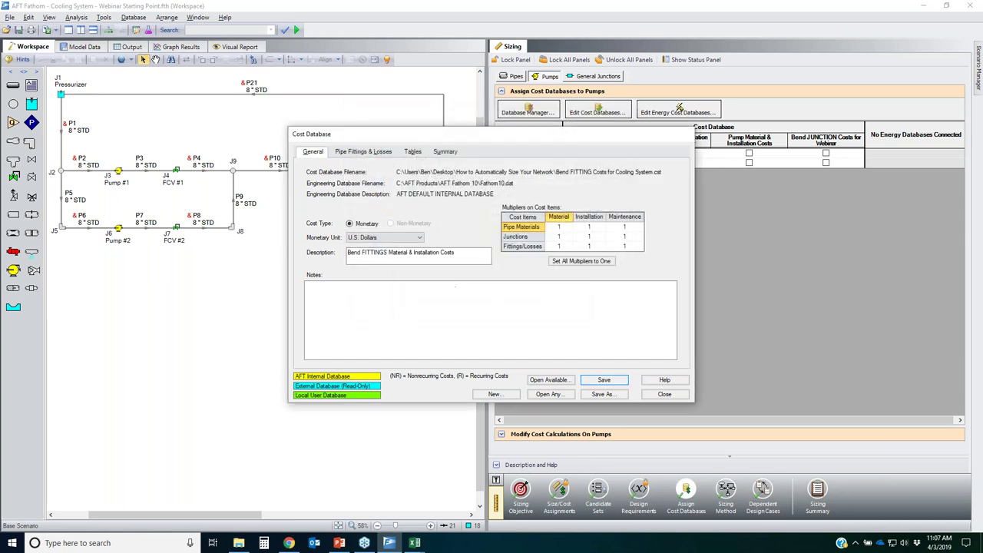
- Create a cost-format scale table named 'Bend FITTING Material' and paste in its diameter and cost data
{"action": "left_click", "coordinate": [373, 152]}
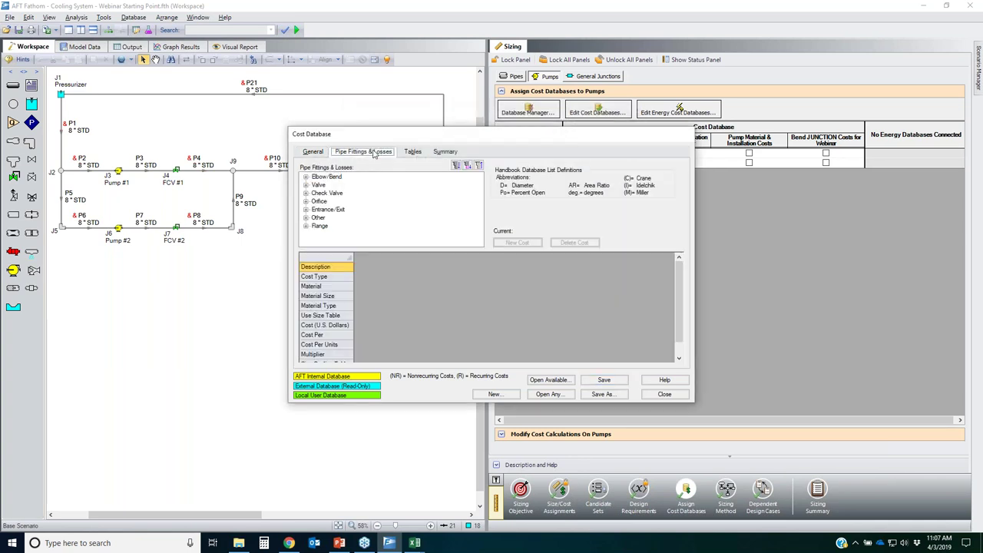
{"action": "left_click", "coordinate": [408, 153]}
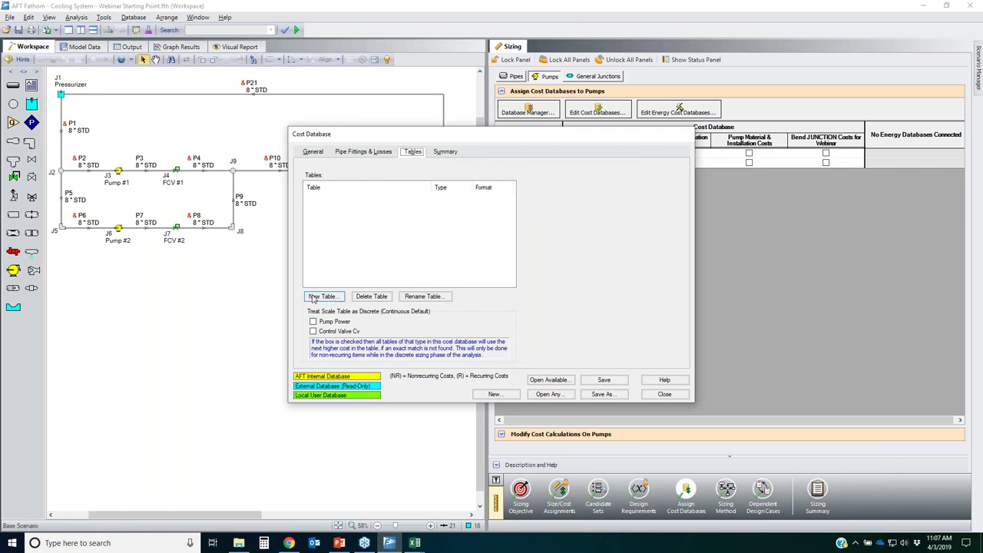
{"action": "left_click", "coordinate": [321, 297]}
{"action": "left_click", "coordinate": [509, 268]}
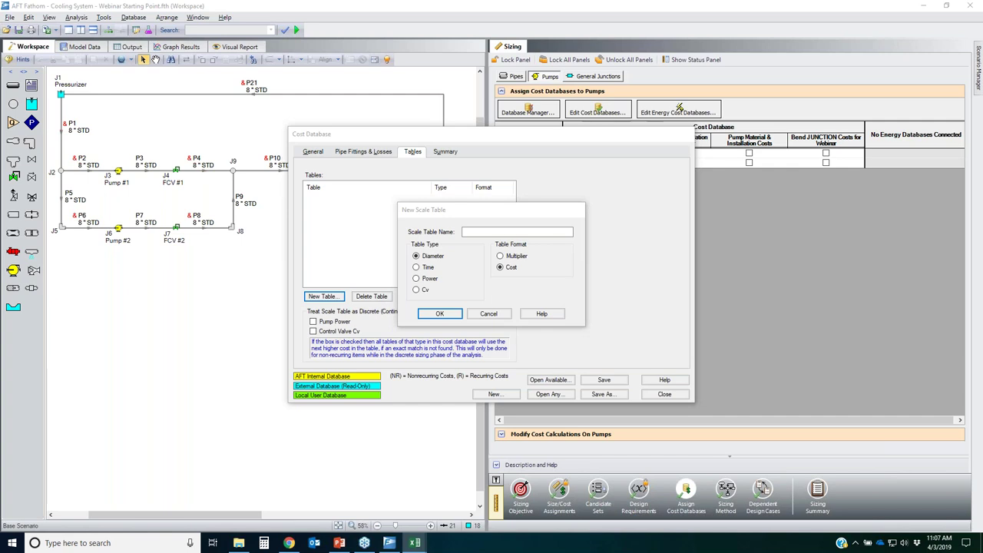
{"action": "left_click", "coordinate": [516, 230]}
{"action": "type", "text": "Bend FITTING Material"}
{"action": "key", "text": "Return"}
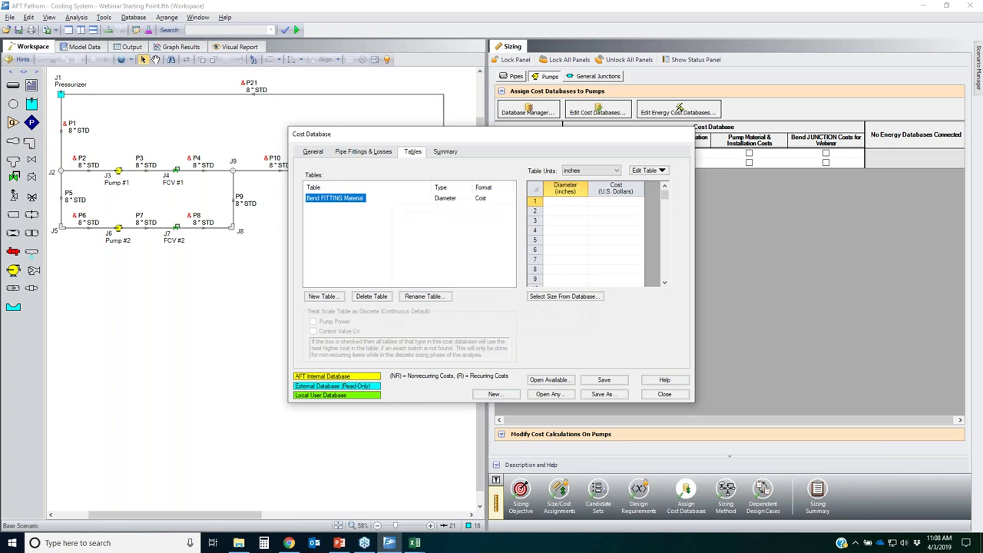
{"action": "left_click", "coordinate": [649, 169]}
{"action": "left_click", "coordinate": [654, 183]}
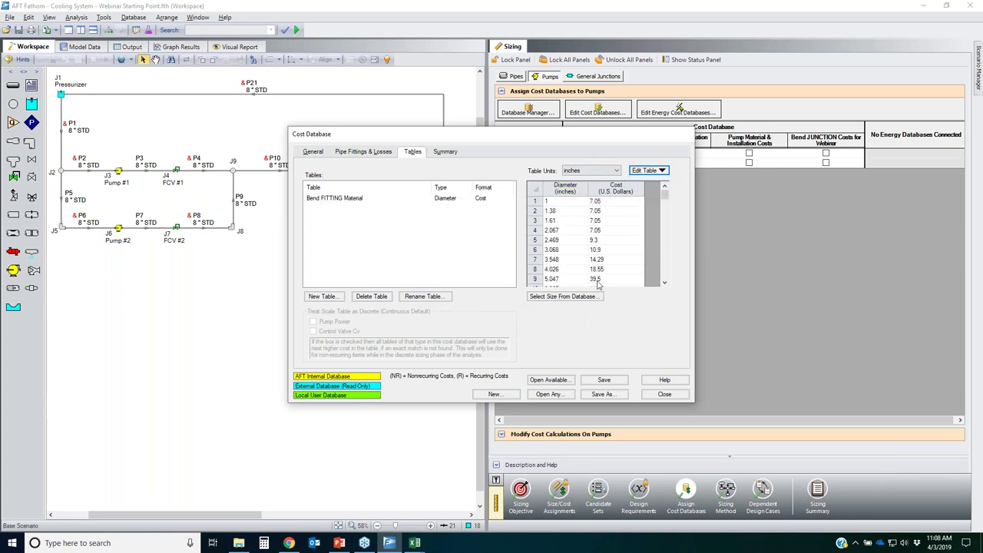
- Create a second cost-format table named 'Bend FITTING Installation' and paste in its installation cost data
{"action": "left_click", "coordinate": [335, 298]}
{"action": "type", "text": "Bend FITTING "}
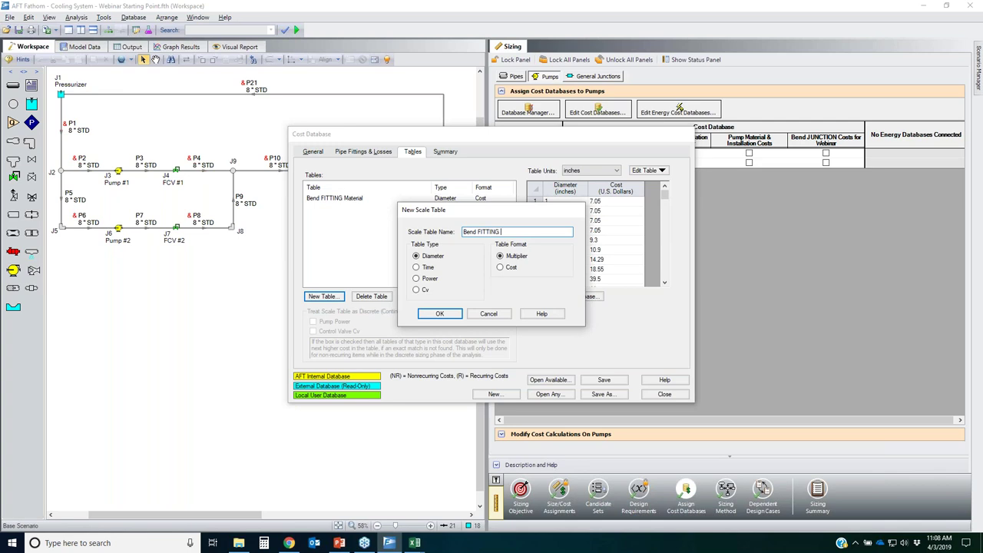
{"action": "type", "text": "Installation"}
{"action": "left_click", "coordinate": [501, 269]}
{"action": "left_click", "coordinate": [439, 314]}
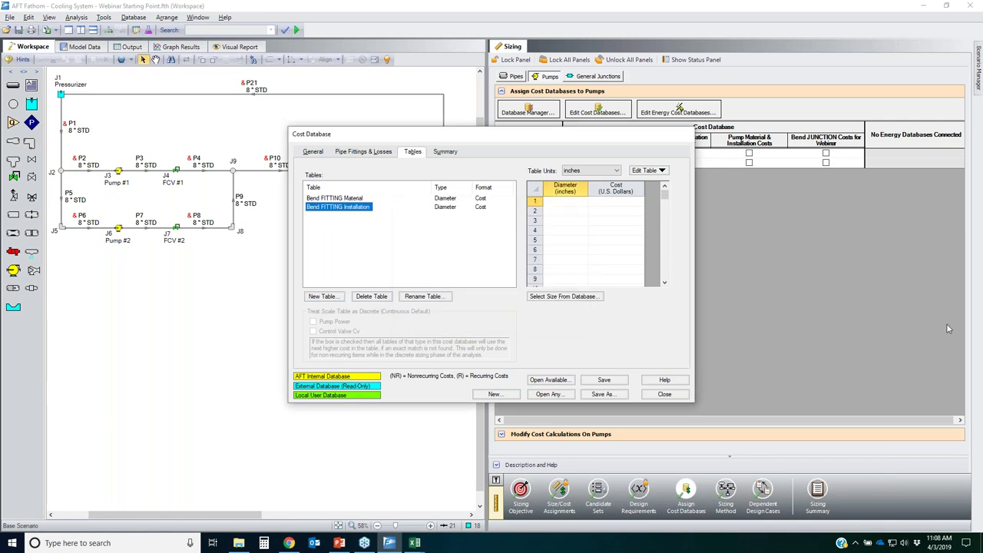
{"action": "left_click", "coordinate": [749, 147]}
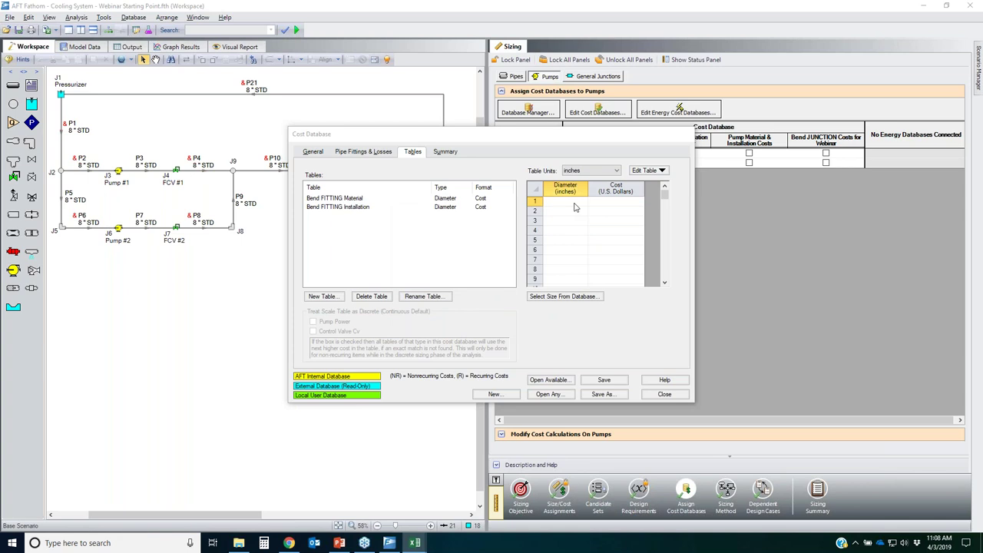
{"action": "left_click", "coordinate": [650, 188]}
{"action": "left_click", "coordinate": [654, 171]}
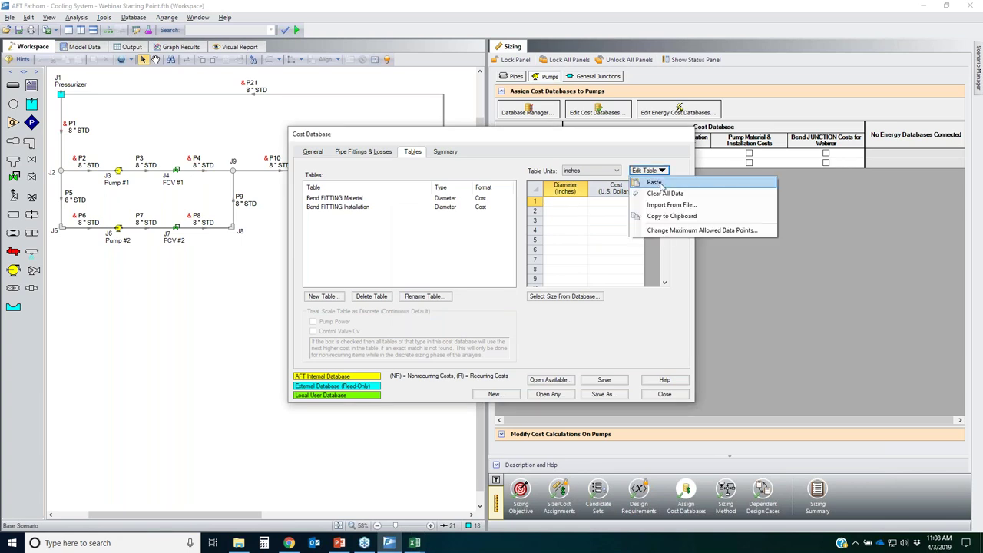
{"action": "left_click", "coordinate": [657, 184]}
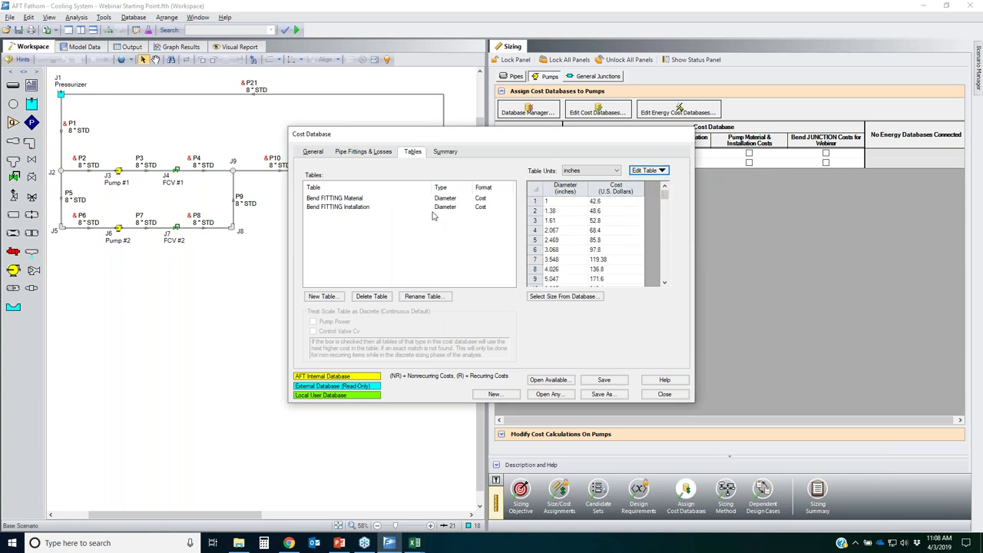
- Add two costs to the 90 deg. (C) standard threaded bend: 'Bend FITTING Material' and 'Bend FITTING Installation'
{"action": "left_click", "coordinate": [363, 152]}
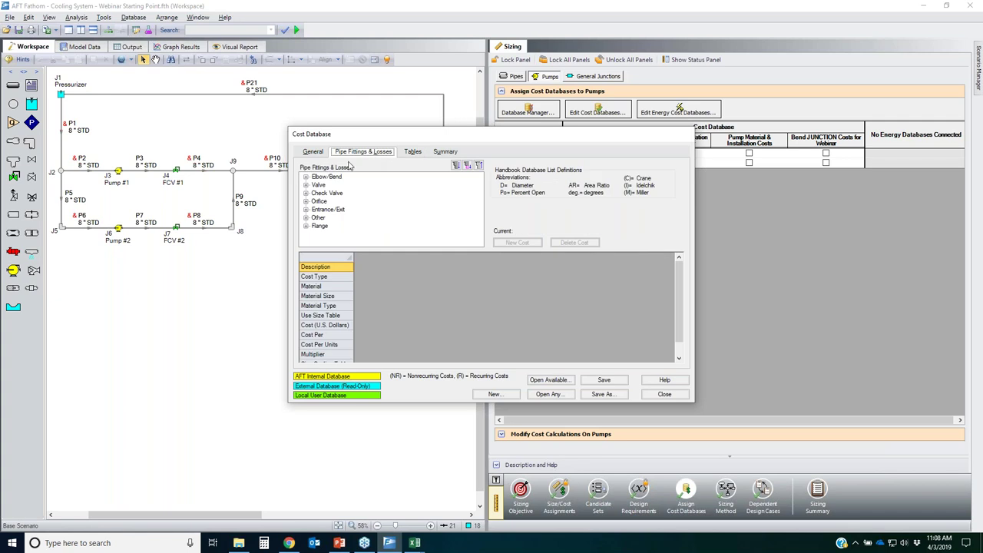
{"action": "left_click", "coordinate": [305, 178]}
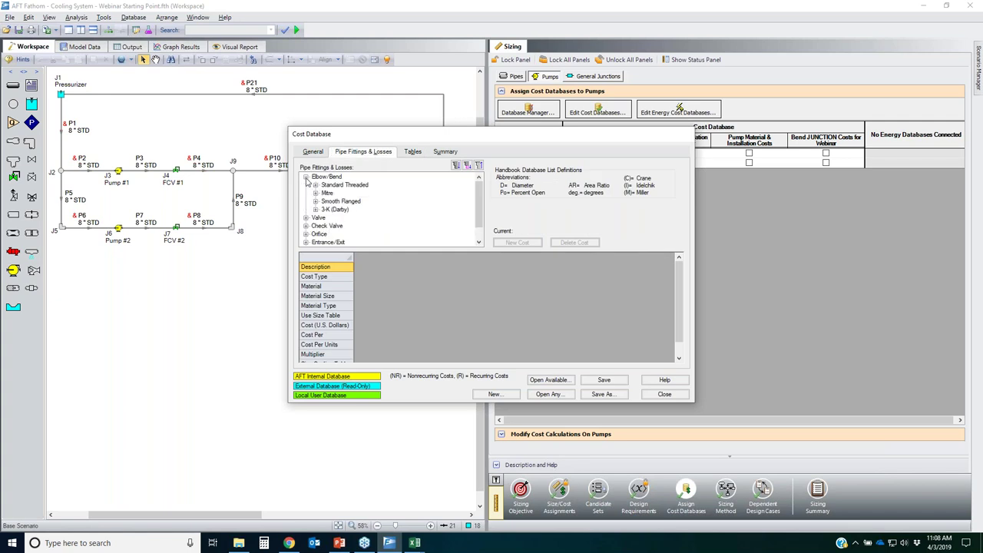
{"action": "left_click", "coordinate": [315, 186]}
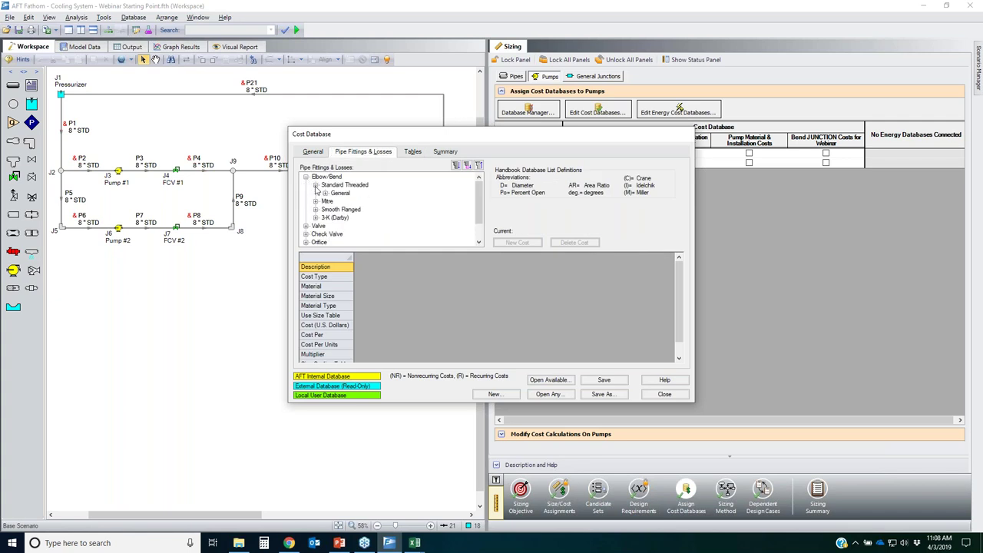
{"action": "left_click", "coordinate": [325, 194]}
{"action": "left_click", "coordinate": [352, 201]}
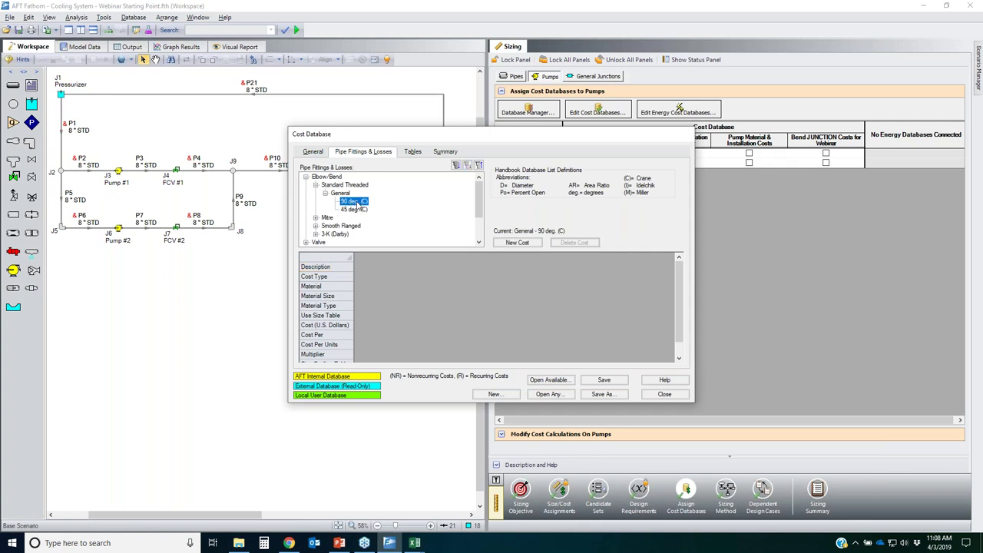
{"action": "left_click", "coordinate": [517, 243]}
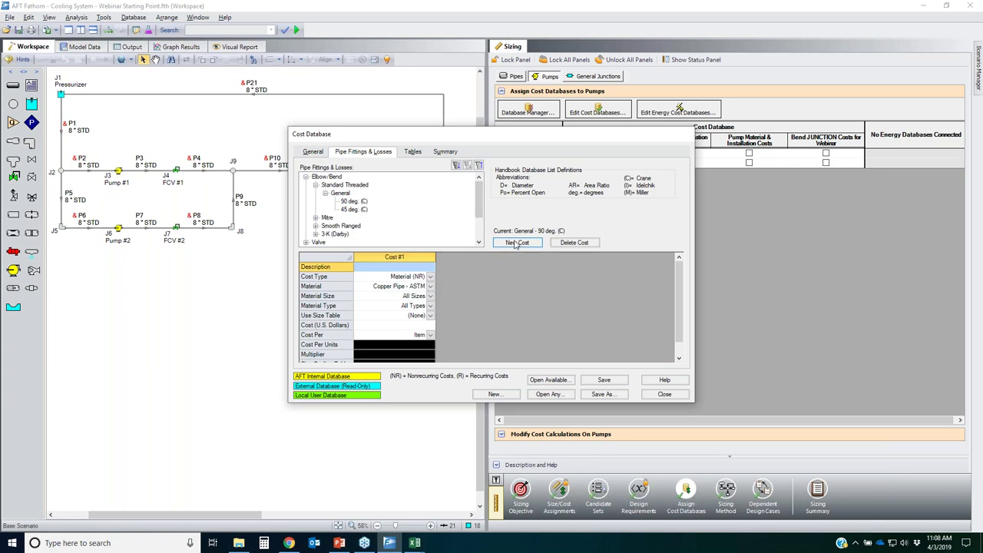
{"action": "left_click", "coordinate": [517, 243]}
{"action": "type", "text": "Bend FIT"}
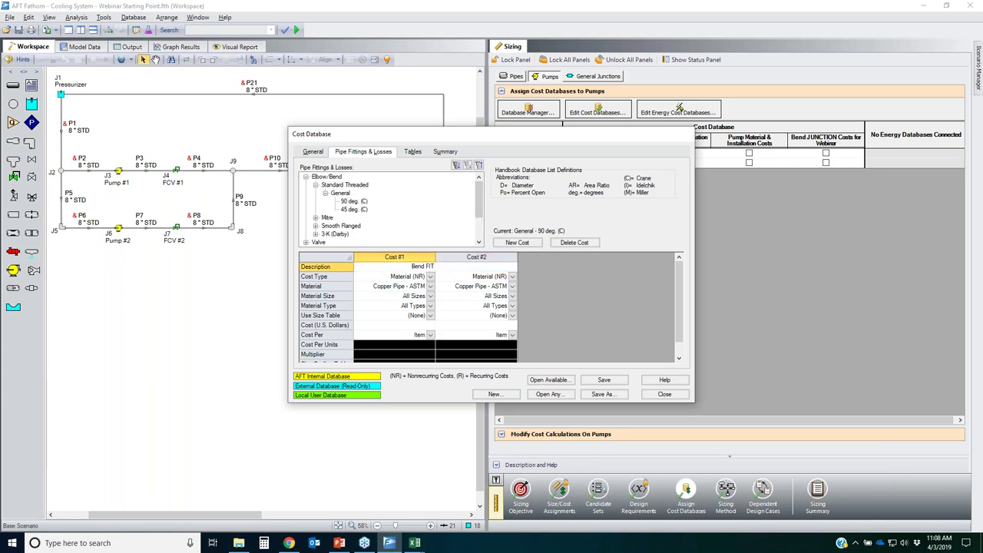
{"action": "type", "text": "TING Material"}
{"action": "key", "text": "Tab"}
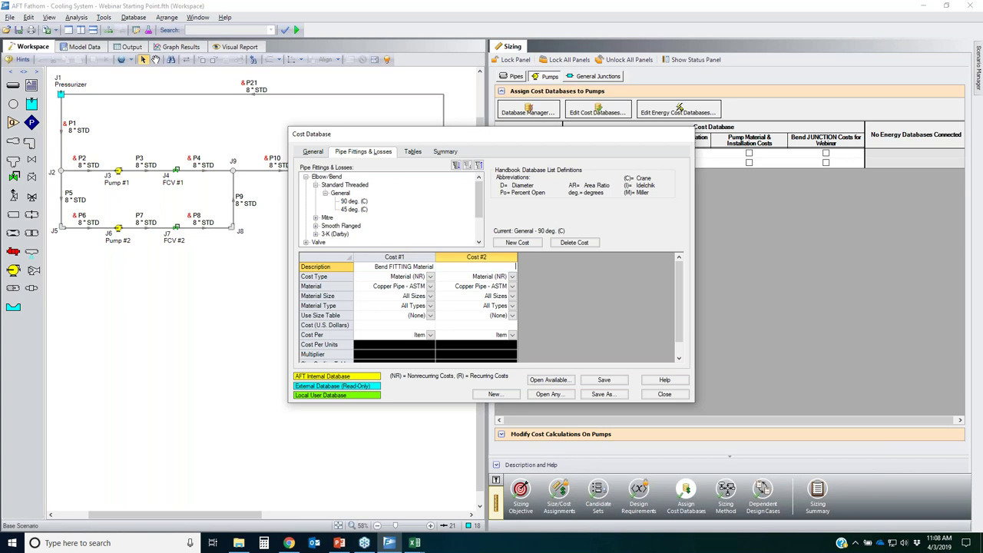
{"action": "type", "text": "Bend FITTING Installation"}
- Make Cost #2 an installation cost, and set both costs to Steel - ANSI with Table of Costs
{"action": "left_click", "coordinate": [513, 276]}
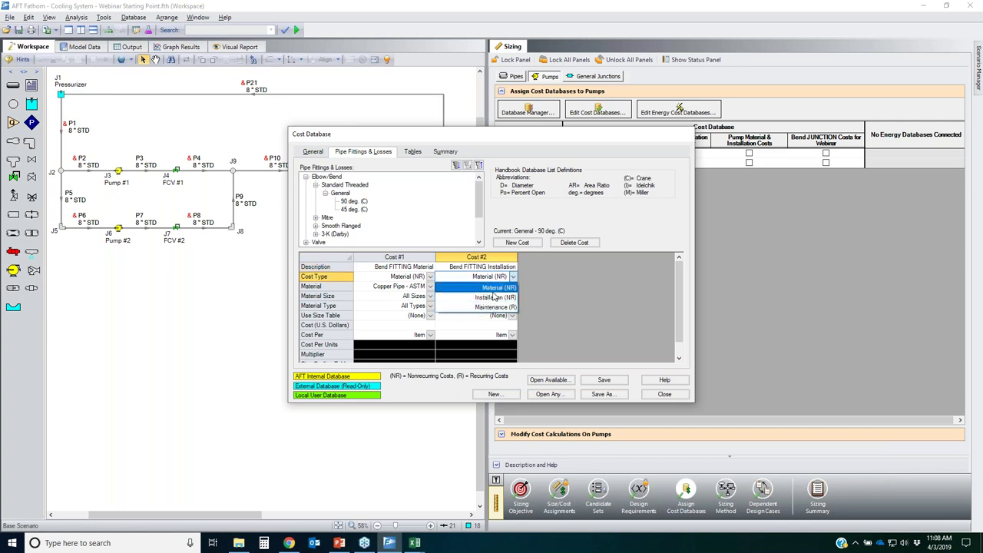
{"action": "left_click", "coordinate": [487, 298]}
{"action": "left_click", "coordinate": [430, 286]}
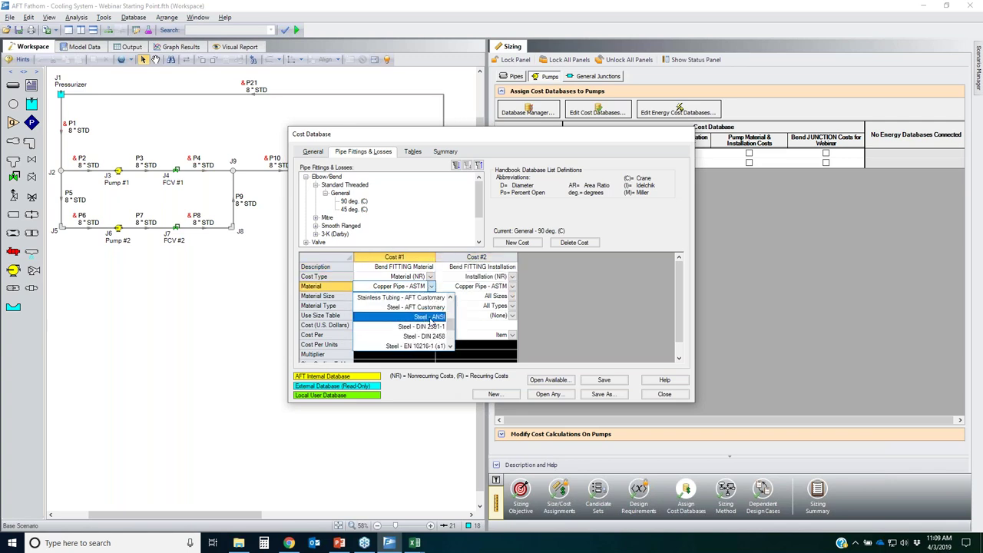
{"action": "left_click", "coordinate": [427, 317]}
{"action": "left_click", "coordinate": [512, 286]}
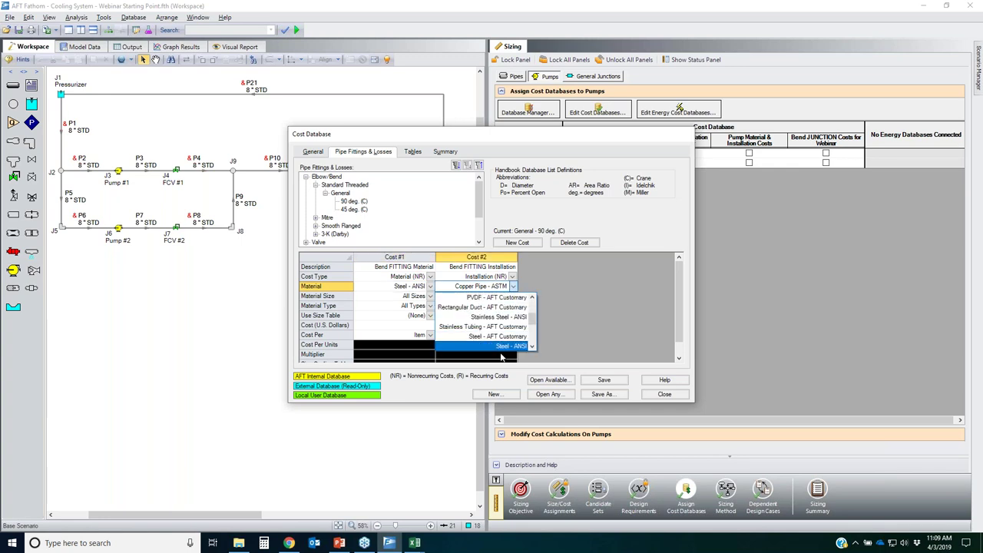
{"action": "left_click", "coordinate": [502, 353]}
{"action": "left_click", "coordinate": [431, 316]}
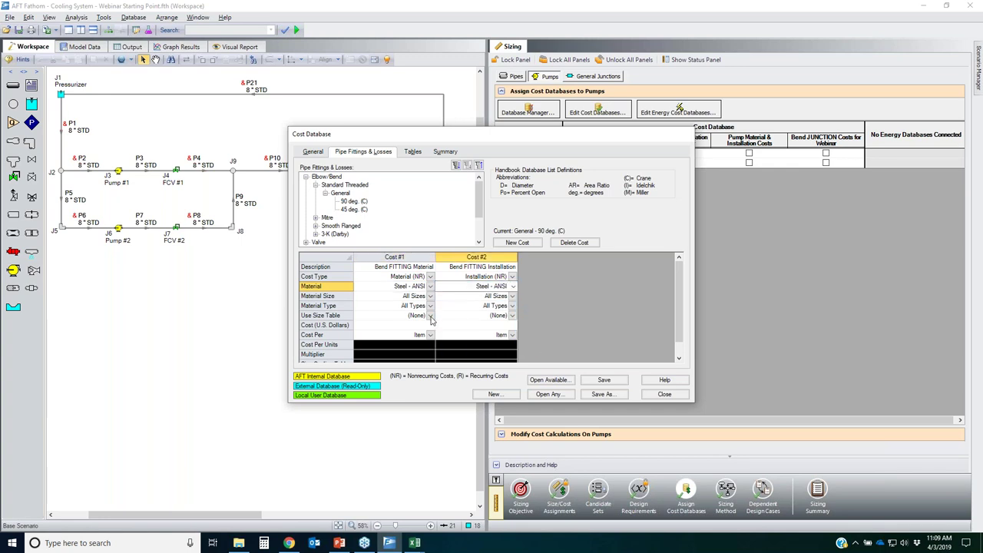
{"action": "left_click", "coordinate": [431, 346]}
{"action": "left_click", "coordinate": [512, 316]}
{"action": "left_click", "coordinate": [499, 346]}
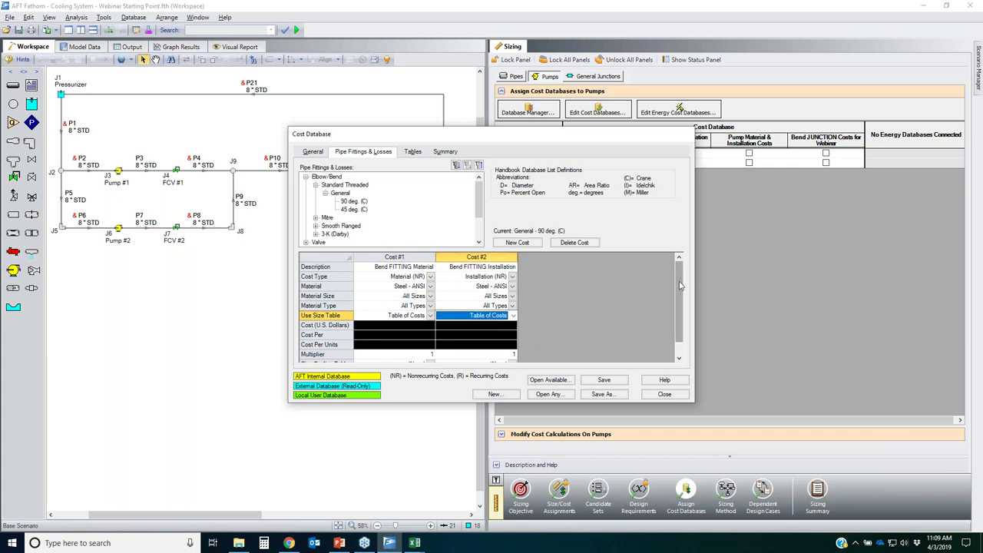
- Scale the costs with the Bend FITTING Material and Installation tables, then save and close the database
{"action": "scroll", "coordinate": [531, 334], "scroll_direction": "down", "scroll_amount": 1}
{"action": "left_click", "coordinate": [431, 347]}
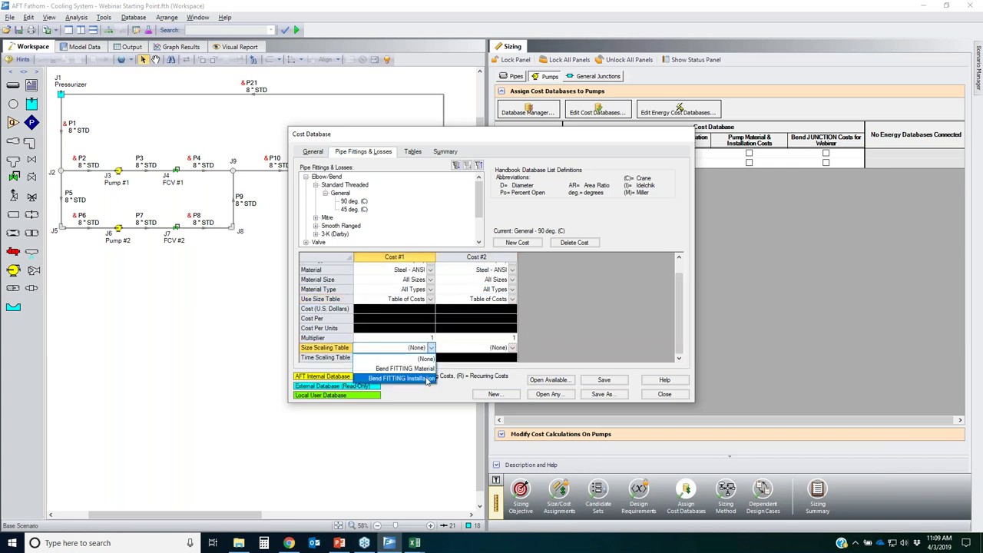
{"action": "left_click", "coordinate": [428, 370]}
{"action": "left_click", "coordinate": [512, 347]}
{"action": "left_click", "coordinate": [500, 378]}
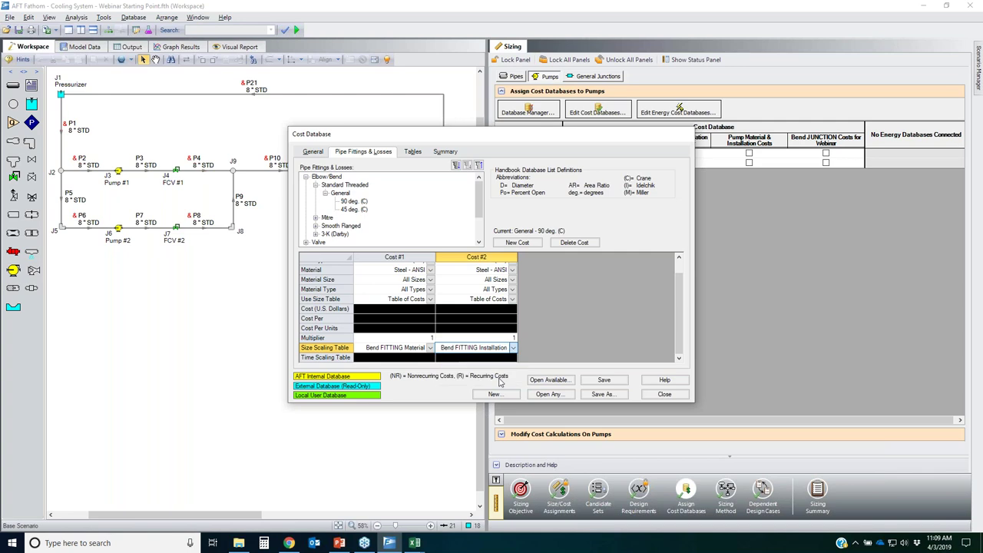
{"action": "left_click", "coordinate": [606, 382]}
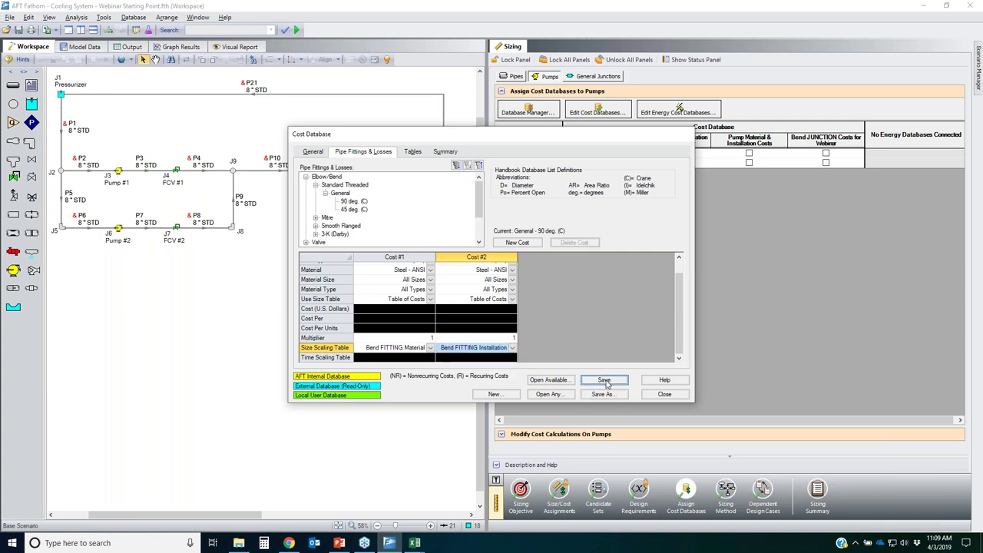
{"action": "left_click", "coordinate": [666, 395]}
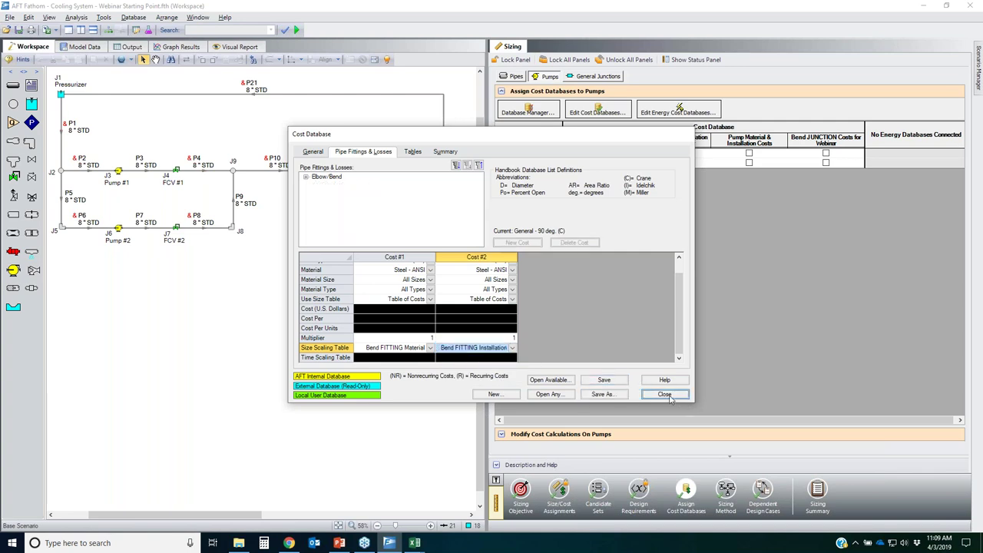
{"action": "left_click", "coordinate": [527, 111]}
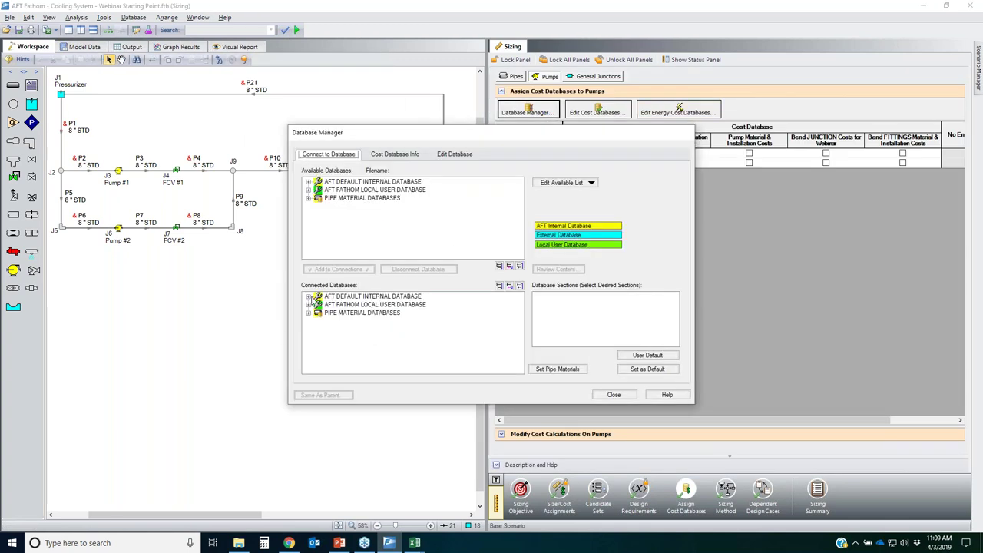
{"action": "left_click", "coordinate": [309, 296]}
{"action": "left_click", "coordinate": [308, 313]}
{"action": "left_click", "coordinate": [308, 337]}
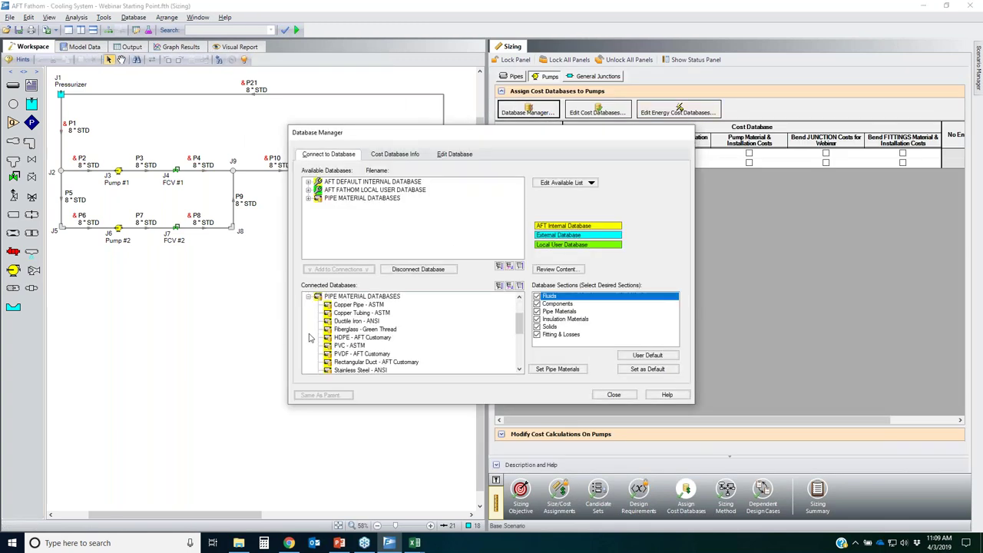
{"action": "scroll", "coordinate": [327, 343], "scroll_direction": "down", "scroll_amount": 5}
{"action": "left_click", "coordinate": [317, 322]}
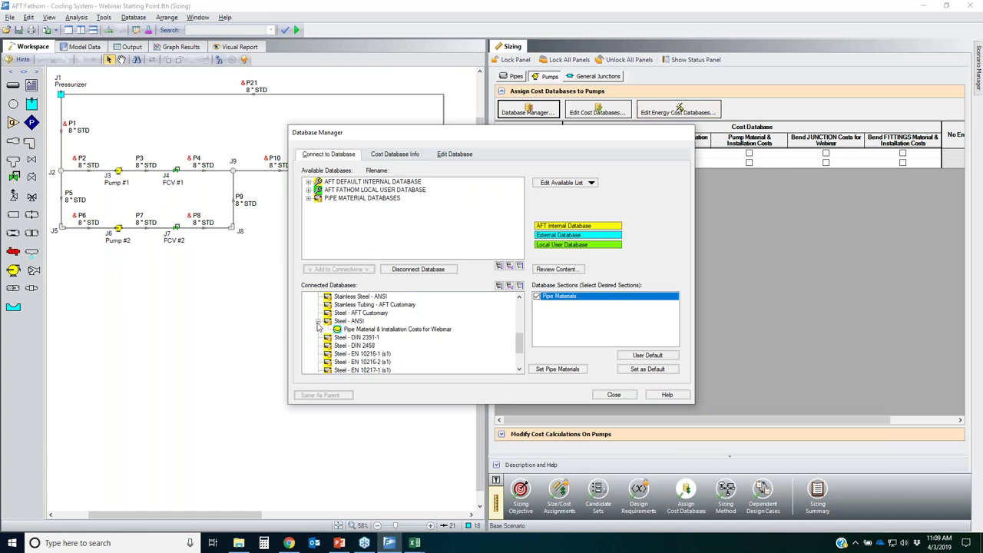
{"action": "scroll", "coordinate": [388, 329], "scroll_direction": "up", "scroll_amount": 10}
{"action": "left_click", "coordinate": [374, 305]}
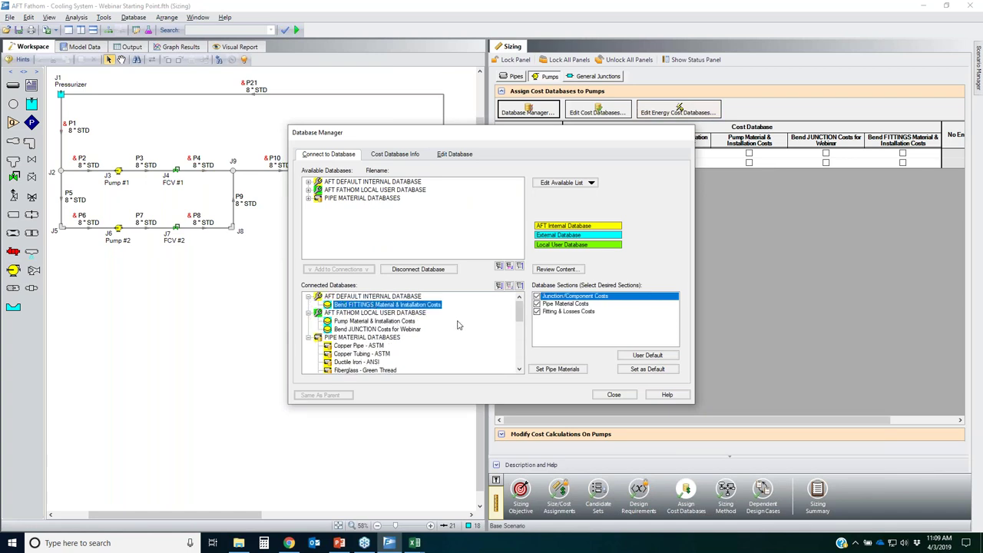
{"action": "left_click", "coordinate": [378, 331]}
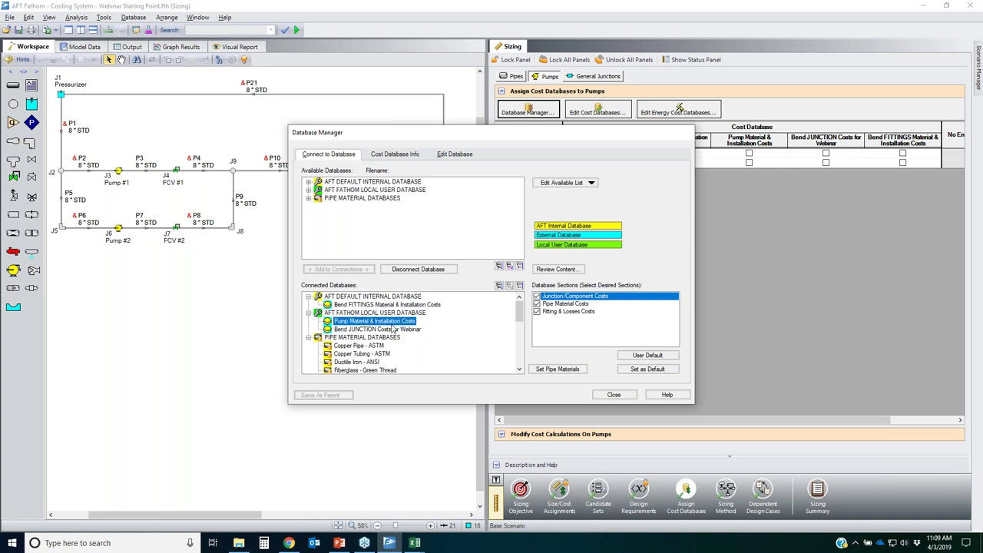
{"action": "scroll", "coordinate": [405, 328], "scroll_direction": "down", "scroll_amount": 2}
{"action": "scroll", "coordinate": [405, 328], "scroll_direction": "down", "scroll_amount": 2}
{"action": "left_click", "coordinate": [371, 347]}
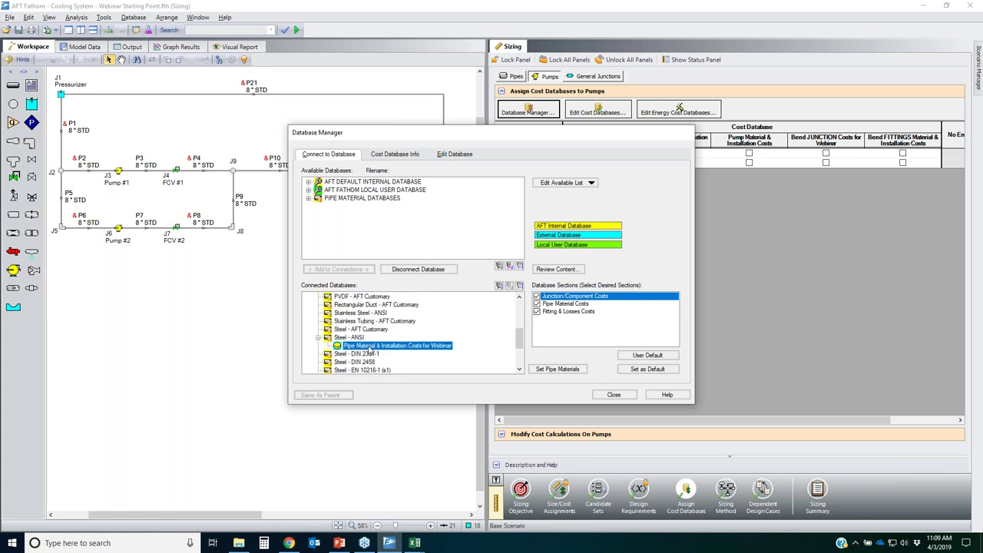
{"action": "left_click", "coordinate": [614, 395]}
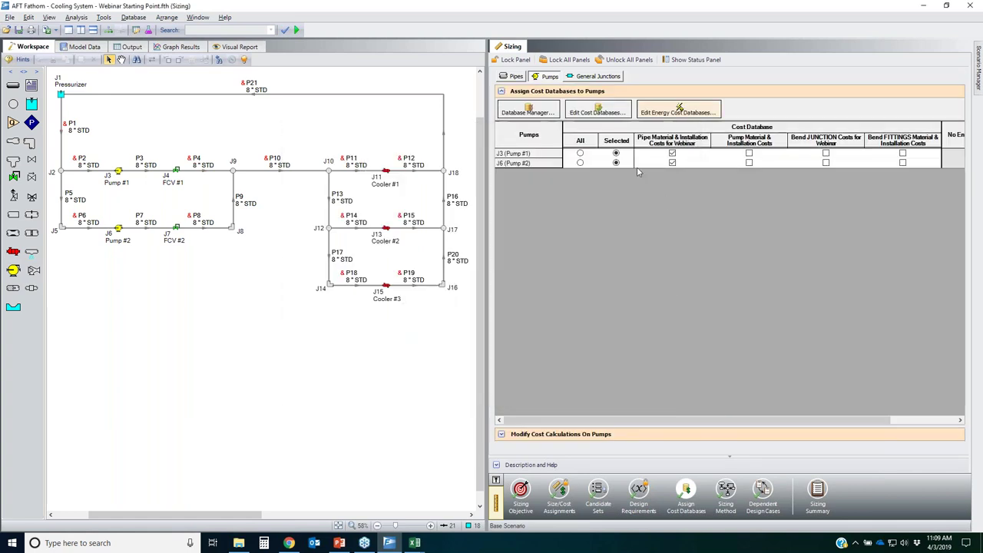
- Remove the pump and bend junction cost databases from the pipe candidate set
{"action": "left_click", "coordinate": [513, 76]}
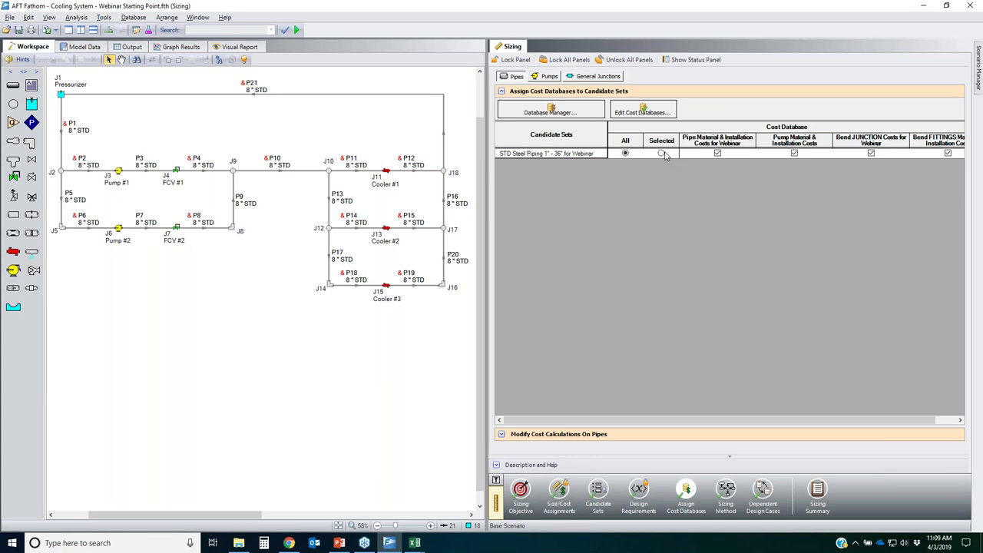
{"action": "left_click_drag", "start_coordinate": [760, 421], "coordinate": [782, 420]}
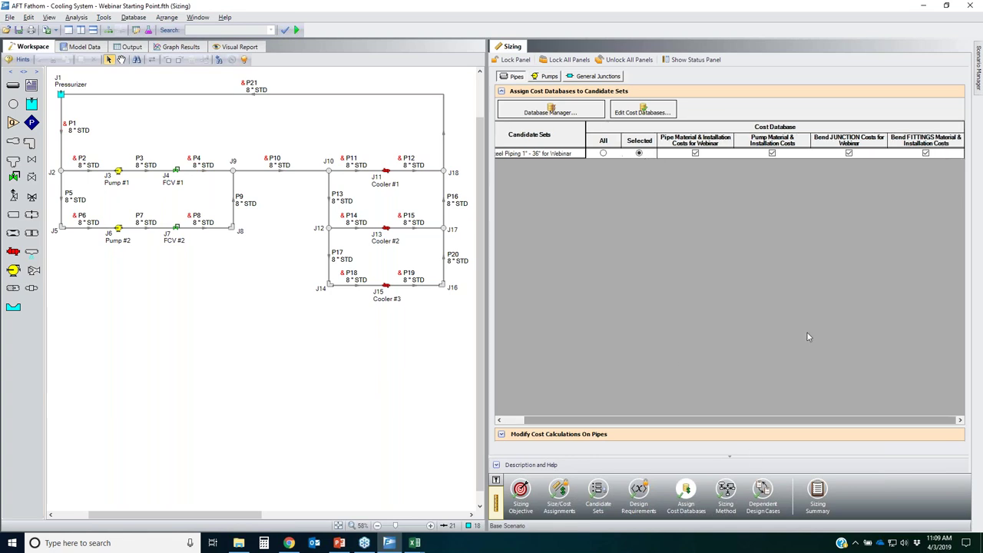
{"action": "left_click", "coordinate": [772, 153]}
{"action": "left_click", "coordinate": [849, 154]}
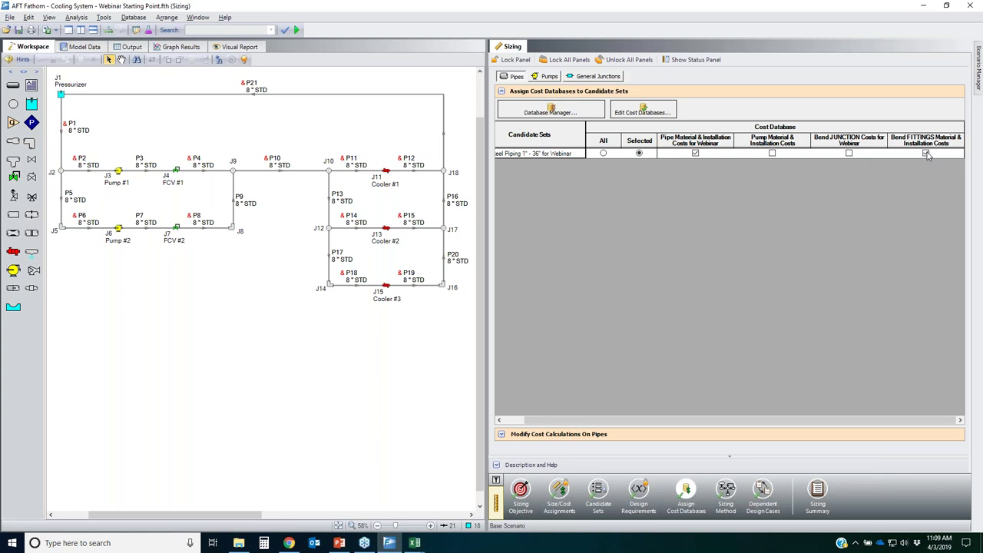
- Give pumps J3 and J6 pump costs instead of pipe costs
{"action": "left_click", "coordinate": [550, 77]}
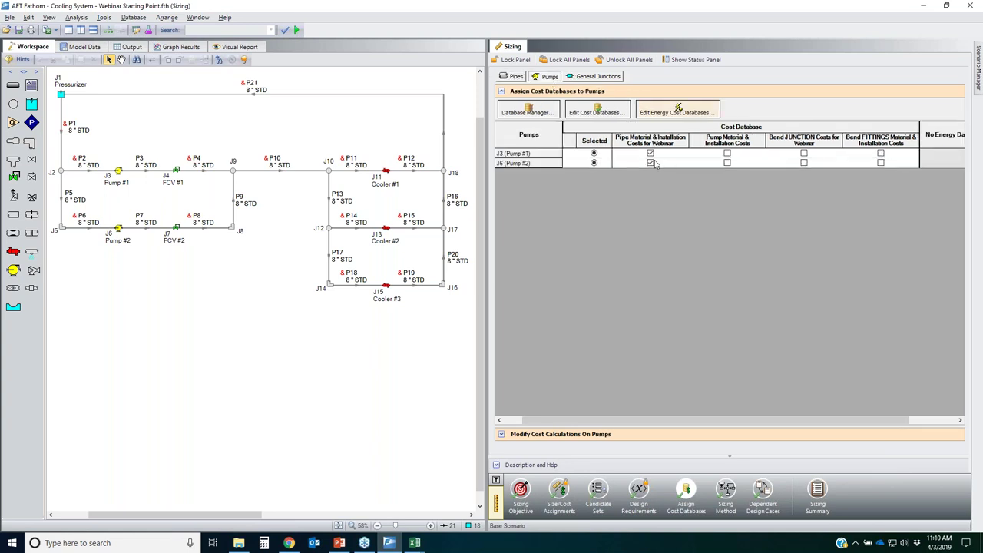
{"action": "left_click", "coordinate": [727, 154]}
{"action": "left_click", "coordinate": [726, 163]}
{"action": "left_click", "coordinate": [650, 153]}
{"action": "left_click", "coordinate": [651, 163]}
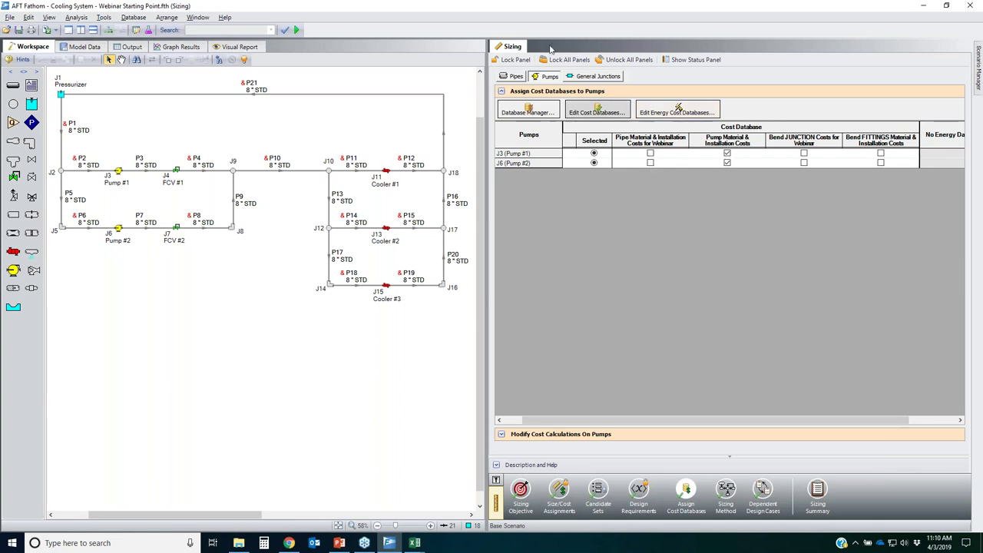
- Assign bend junction costs to bends J5, J8, J14 and J16
{"action": "left_click", "coordinate": [599, 76]}
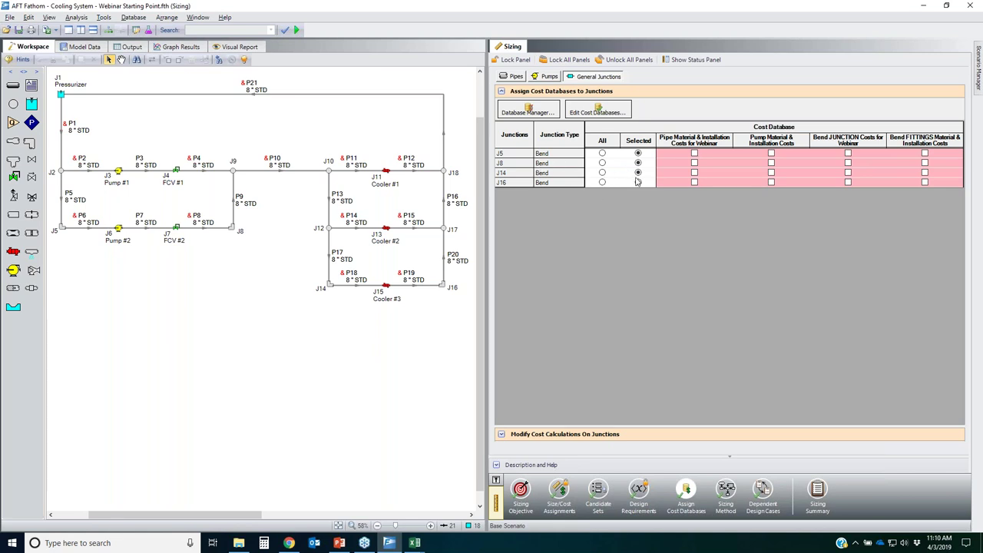
{"action": "left_click", "coordinate": [849, 153]}
{"action": "left_click", "coordinate": [848, 163]}
{"action": "left_click", "coordinate": [848, 172]}
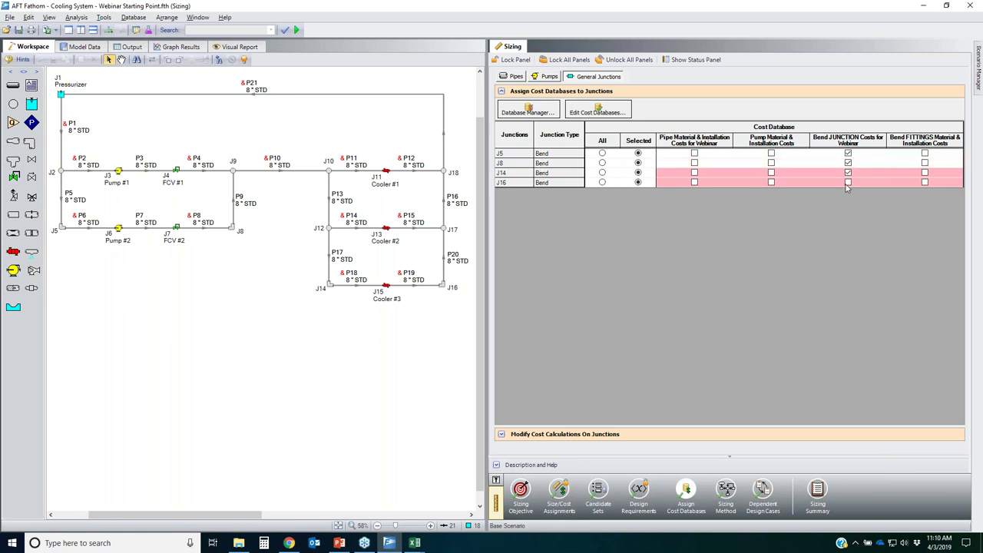
{"action": "left_click", "coordinate": [848, 182]}
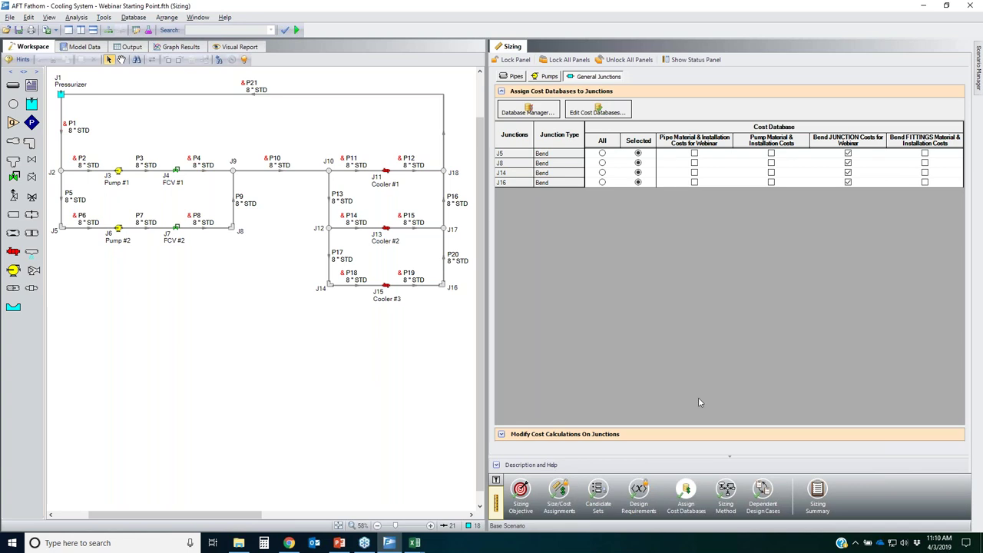
- Change the sizing method to Discrete Sizing
{"action": "left_click", "coordinate": [726, 492]}
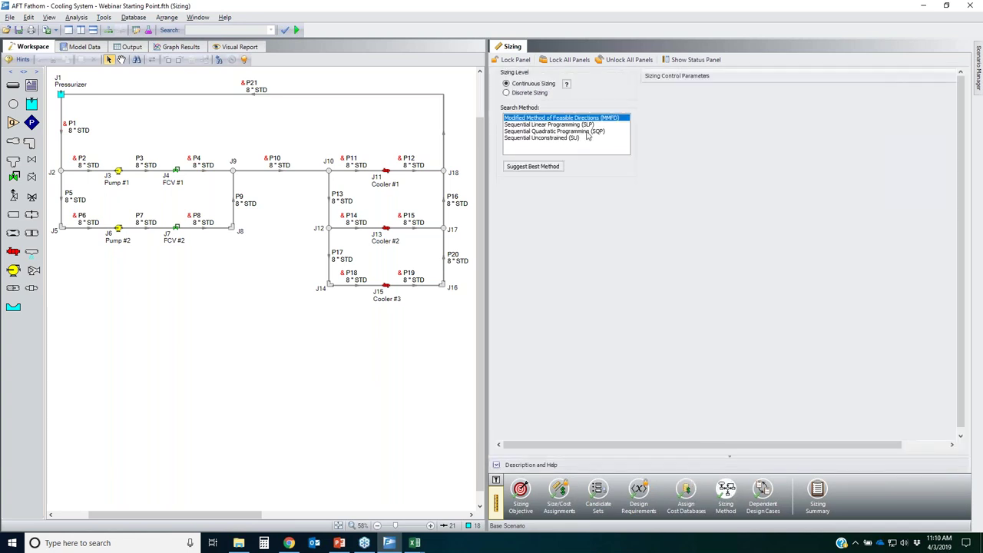
{"action": "left_click", "coordinate": [515, 95]}
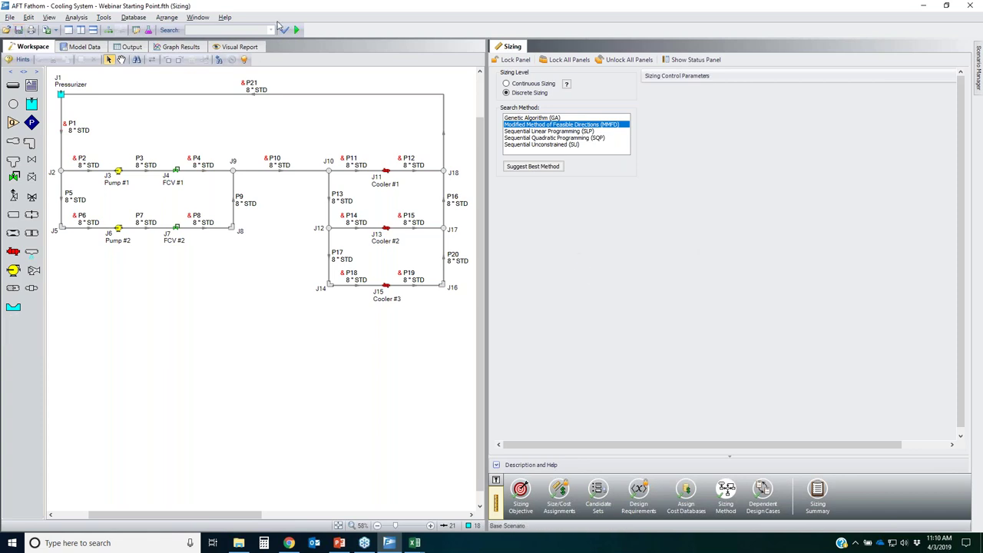
- Run the sizing model, dropping the unavailable junction cost databases from J5, J14 and J16
{"action": "left_click", "coordinate": [307, 29]}
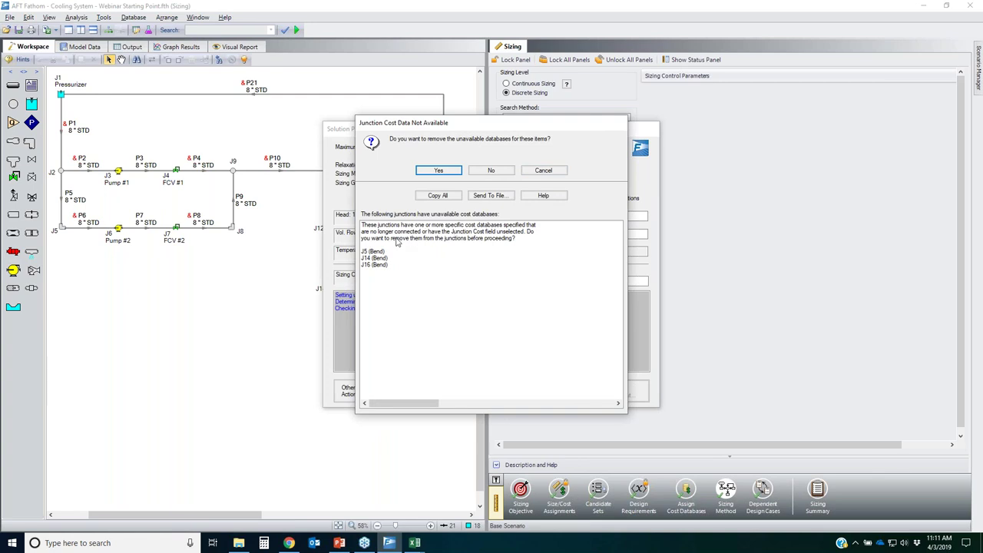
{"action": "left_click", "coordinate": [438, 170]}
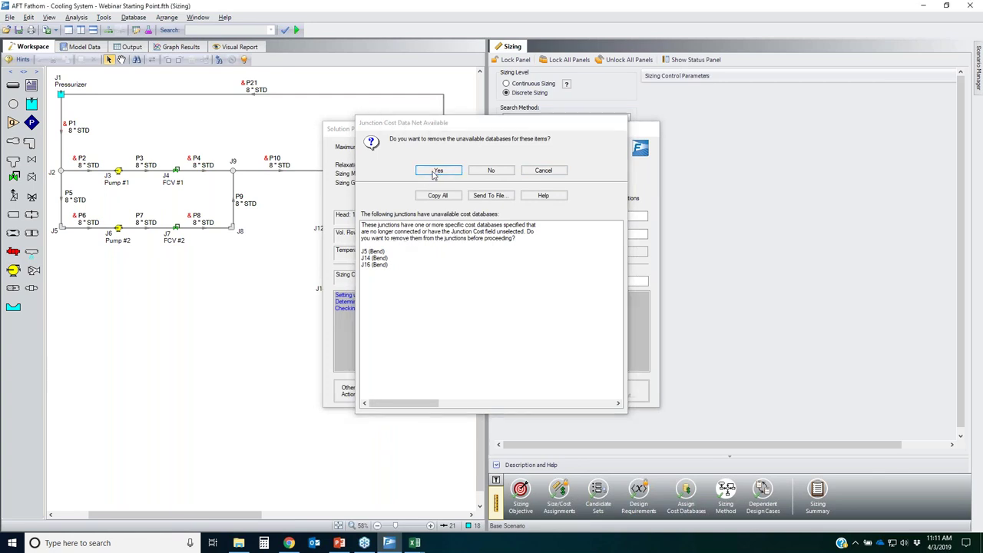
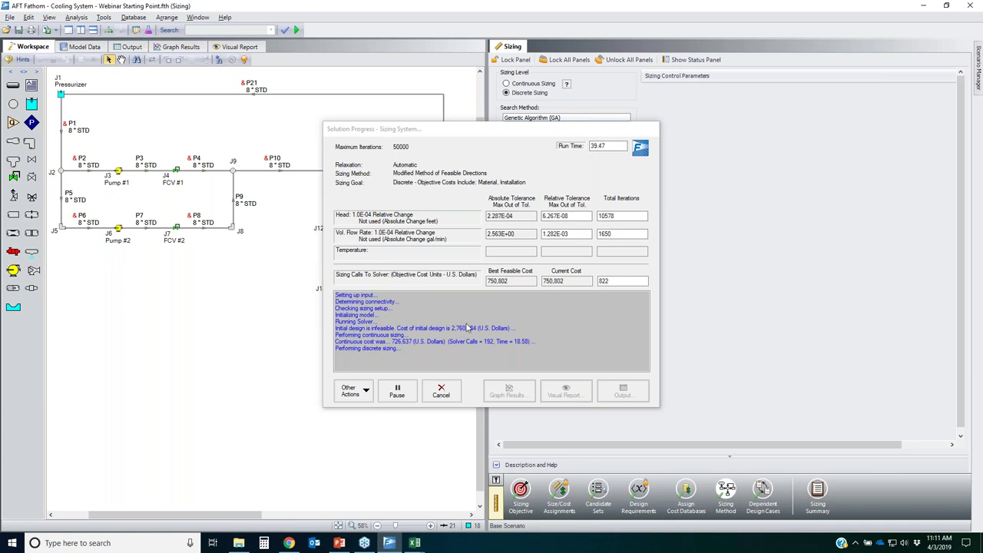
- Abandon the running sizing and add Bend JUNCTION Costs for Webinar to the pipe cost databases
{"action": "left_click", "coordinate": [440, 393]}
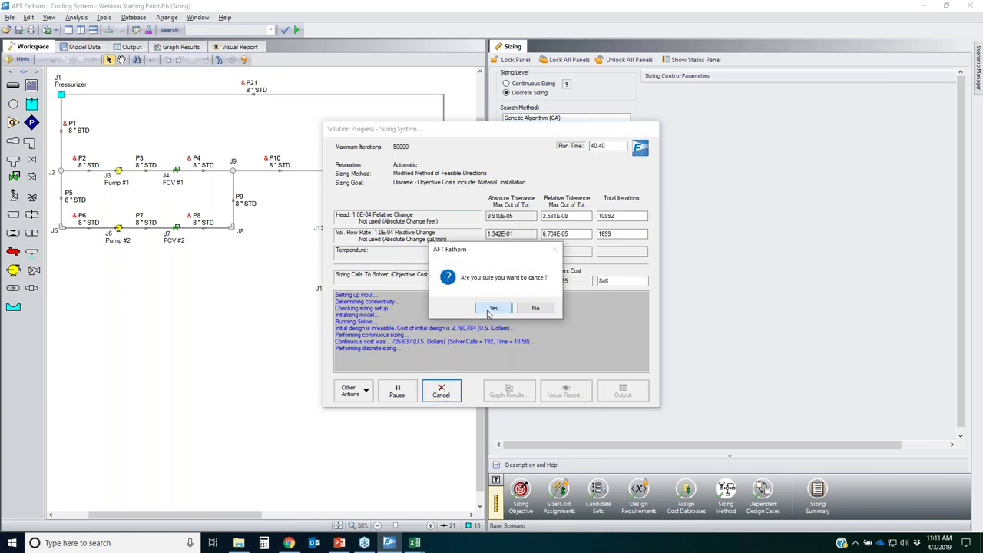
{"action": "left_click", "coordinate": [488, 309]}
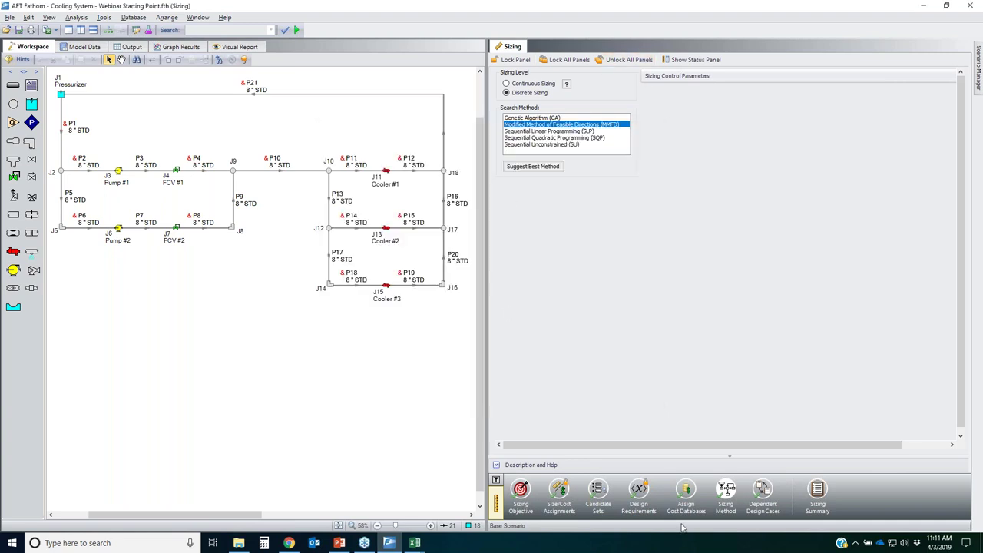
{"action": "left_click", "coordinate": [687, 494]}
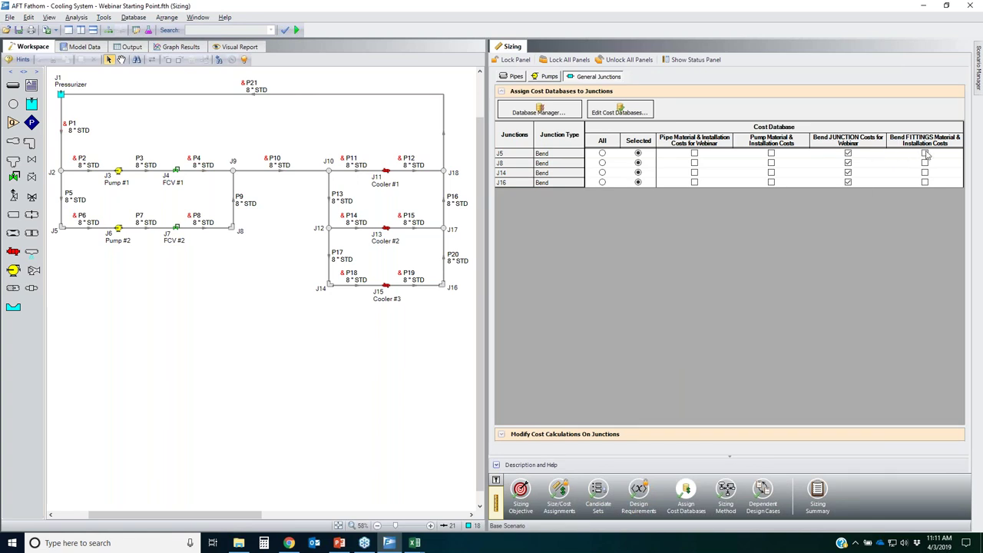
{"action": "left_click", "coordinate": [548, 77]}
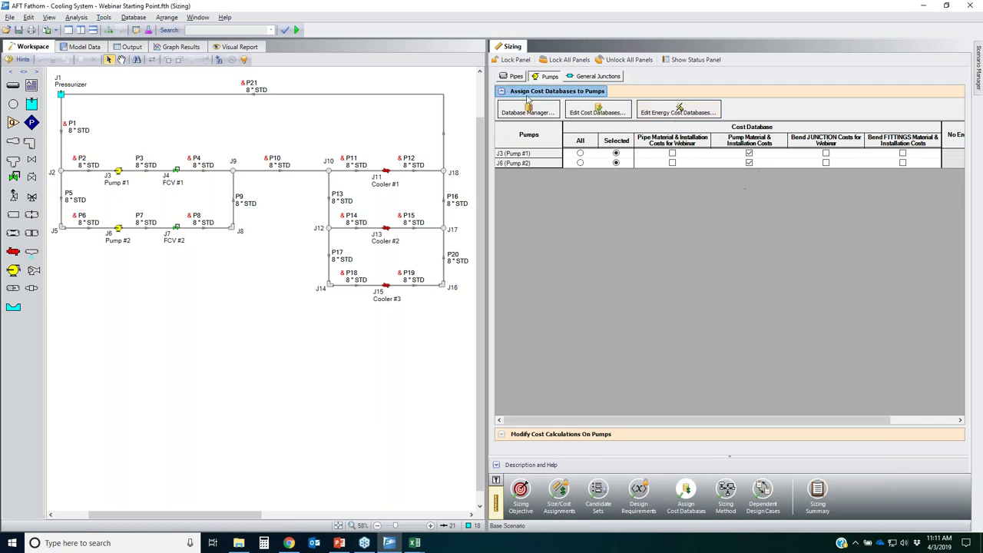
{"action": "left_click", "coordinate": [515, 78]}
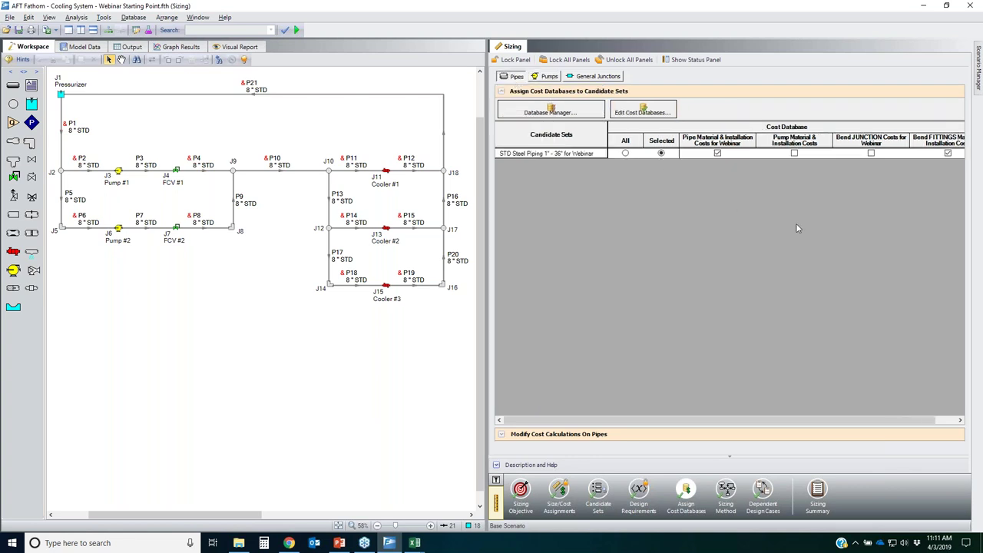
{"action": "left_click", "coordinate": [867, 154]}
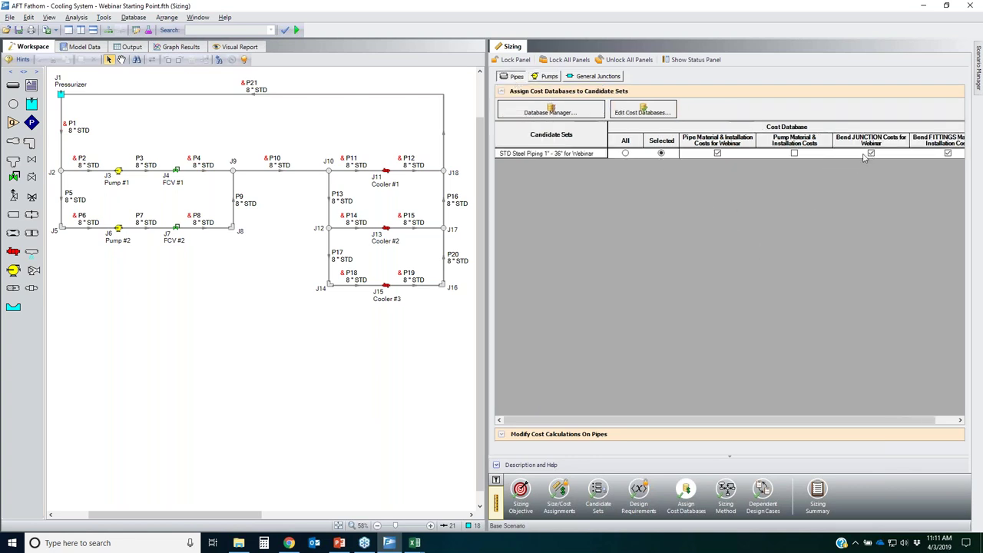
- Inspect bend junctions J14 and J16, then rerun the sizing calculation
{"action": "left_click", "coordinate": [332, 285]}
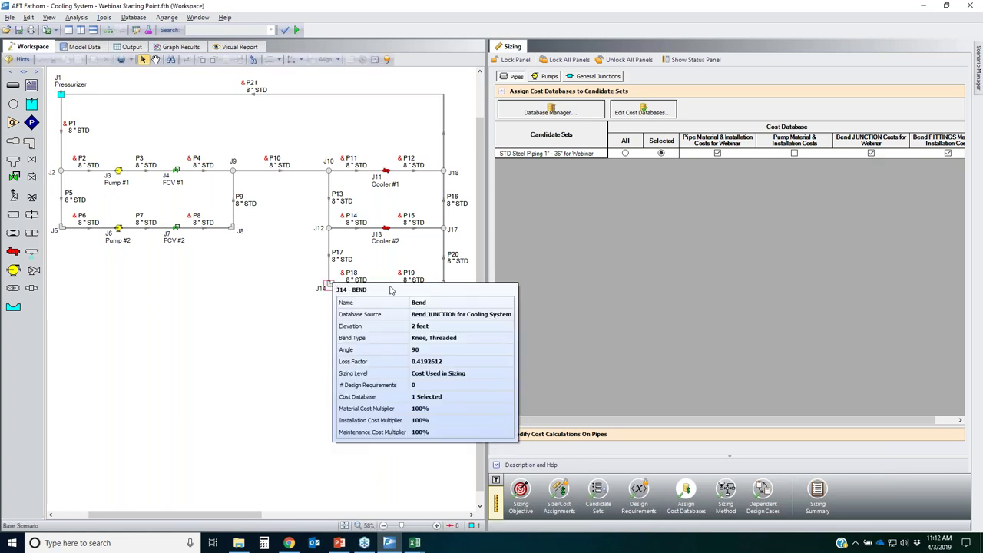
{"action": "left_click", "coordinate": [443, 286]}
{"action": "left_click", "coordinate": [757, 286]}
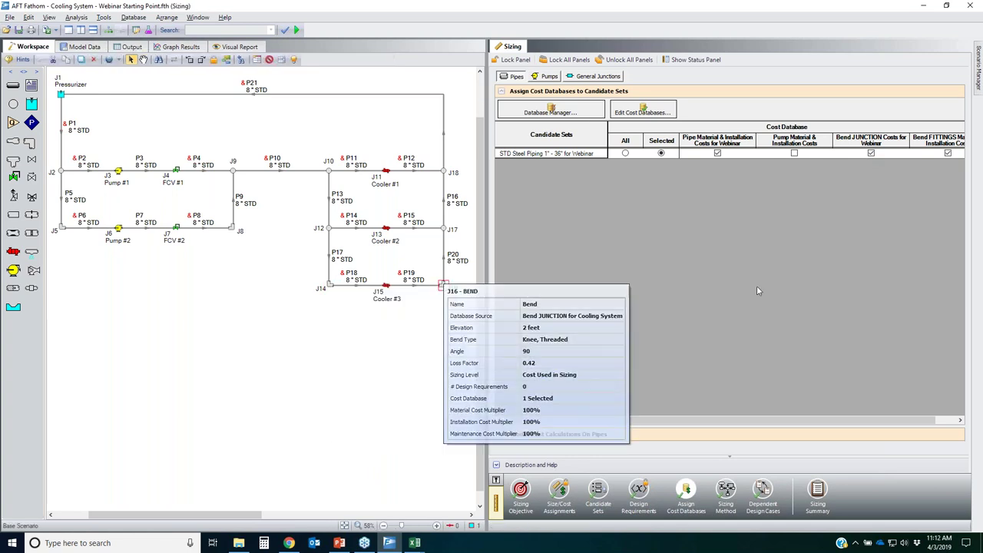
{"action": "left_click", "coordinate": [298, 30]}
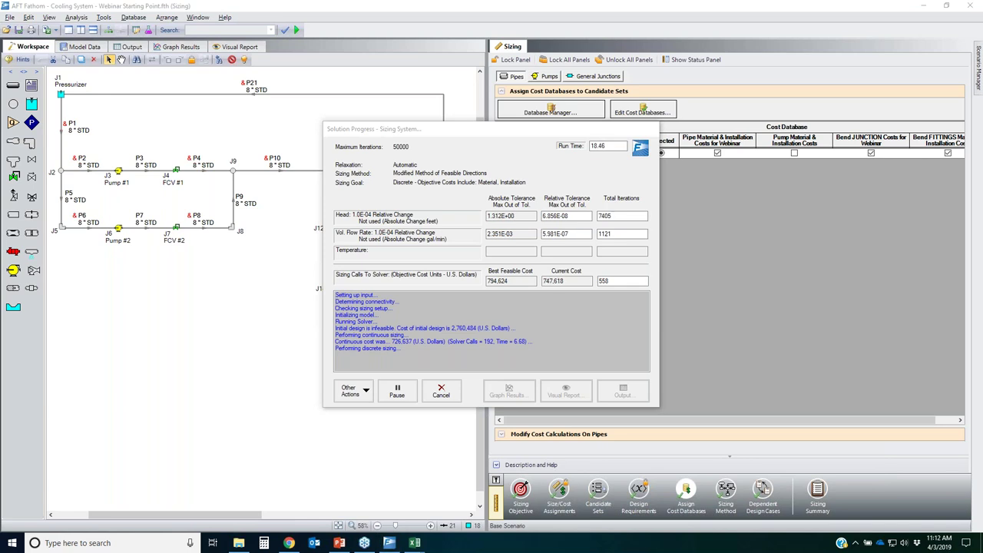
- Review the completed continuous and discrete sizing (best feasible 750,802) and bring up the output results
{"action": "mouse_move", "coordinate": [368, 326]}
{"action": "left_mouse_down"}
{"action": "mouse_move", "coordinate": [342, 330]}
{"action": "mouse_move", "coordinate": [419, 332]}
{"action": "mouse_move", "coordinate": [330, 335]}
{"action": "left_mouse_up"}
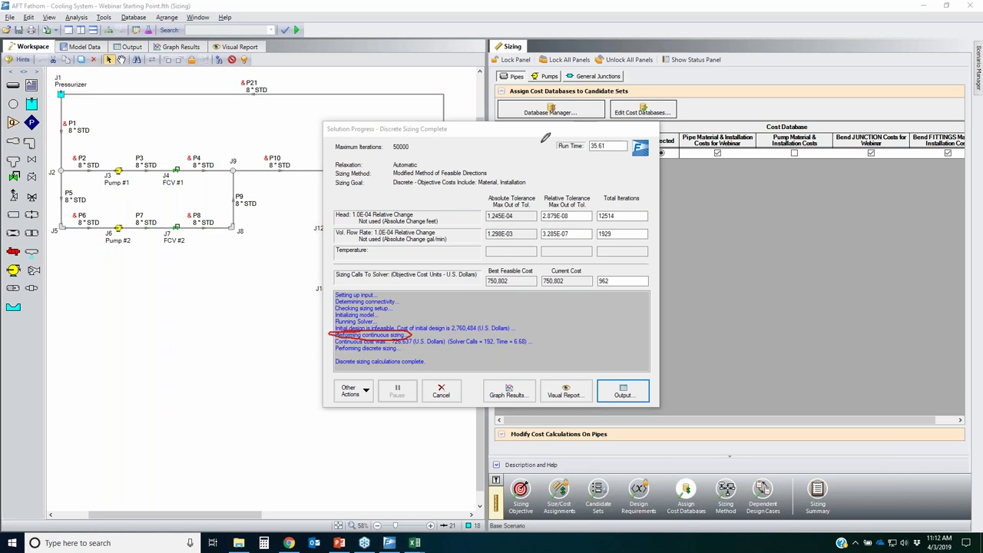
{"action": "mouse_move", "coordinate": [529, 142]}
{"action": "left_mouse_down"}
{"action": "mouse_move", "coordinate": [582, 129]}
{"action": "mouse_move", "coordinate": [650, 159]}
{"action": "mouse_move", "coordinate": [534, 139]}
{"action": "left_mouse_up"}
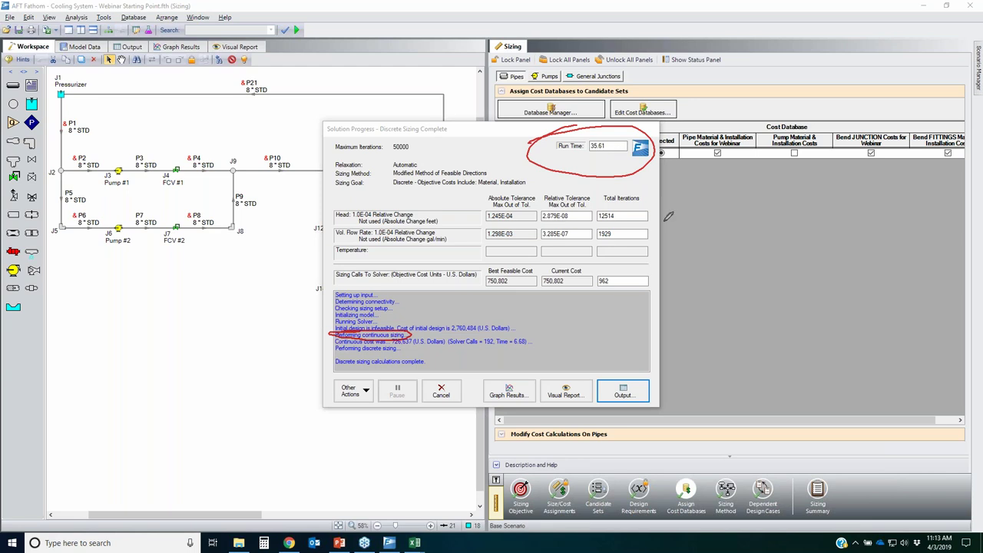
{"action": "mouse_move", "coordinate": [414, 351]}
{"action": "left_mouse_down"}
{"action": "mouse_move", "coordinate": [312, 362]}
{"action": "mouse_move", "coordinate": [330, 354]}
{"action": "left_mouse_up"}
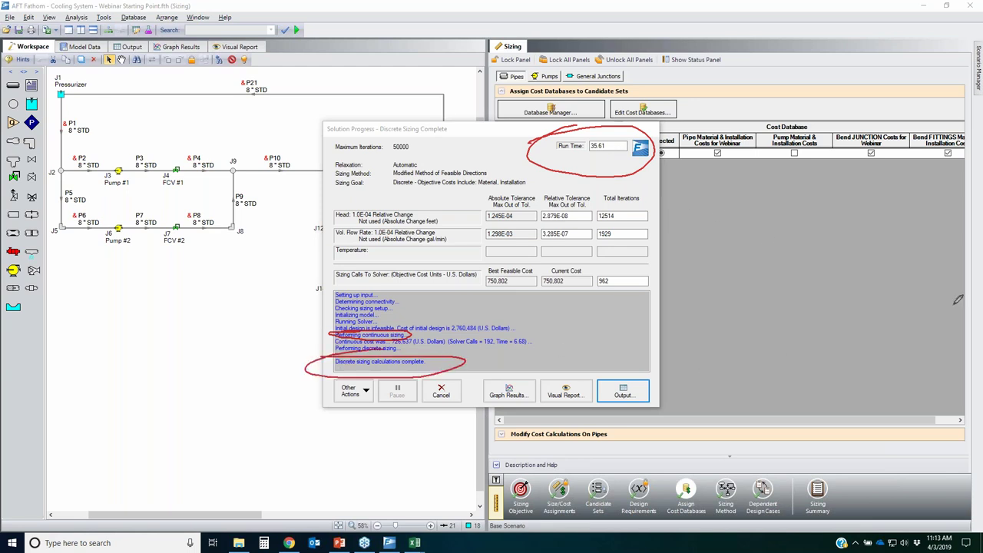
{"action": "key", "text": "Escape"}
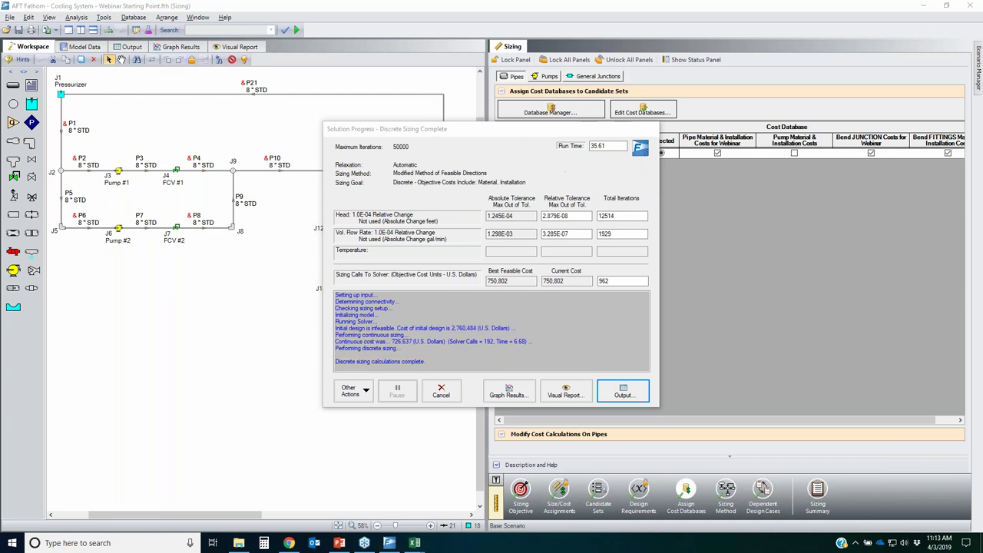
{"action": "left_click", "coordinate": [623, 390]}
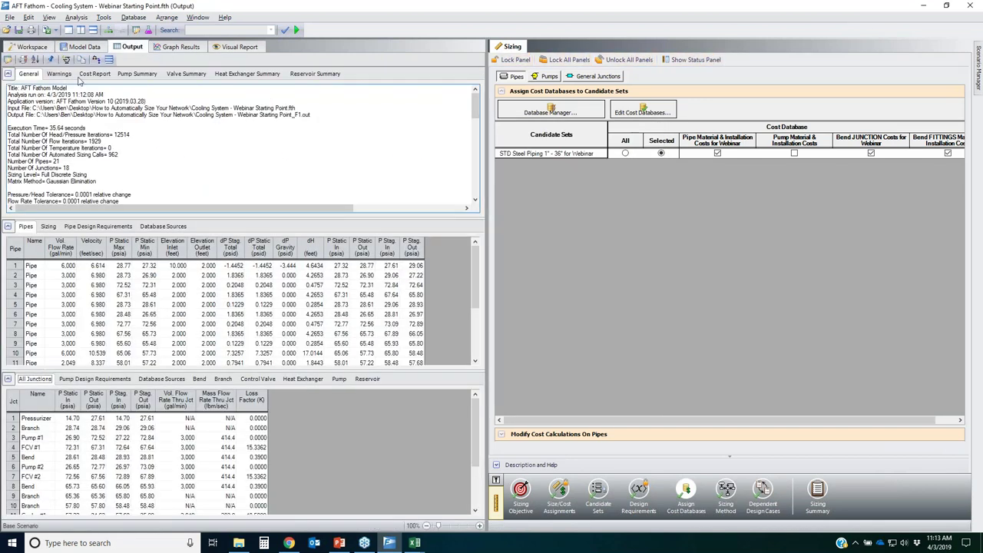
- Show the Cost Report full width in tabbed views, with pipe and junction panes collapsed
{"action": "left_click", "coordinate": [93, 76]}
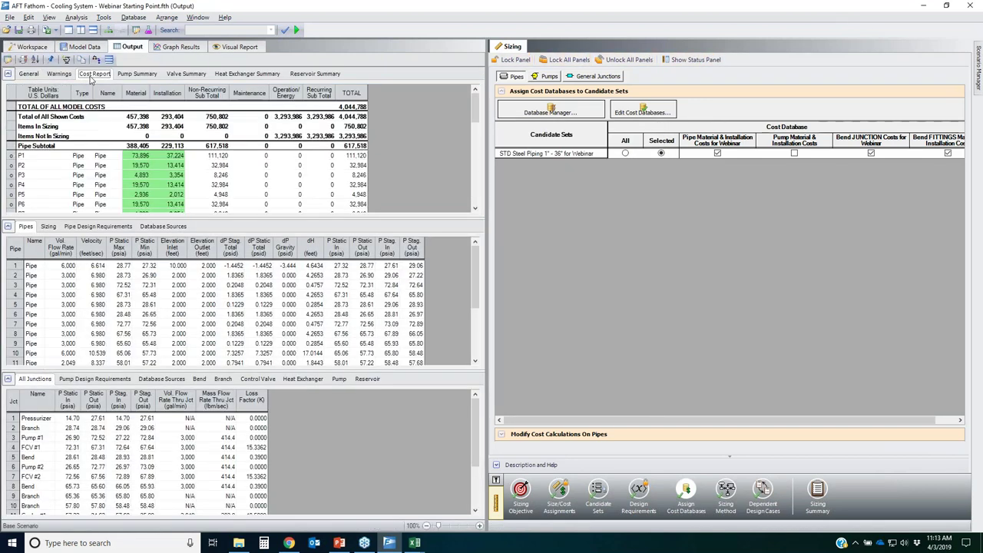
{"action": "left_click", "coordinate": [8, 379]}
{"action": "left_click", "coordinate": [7, 227]}
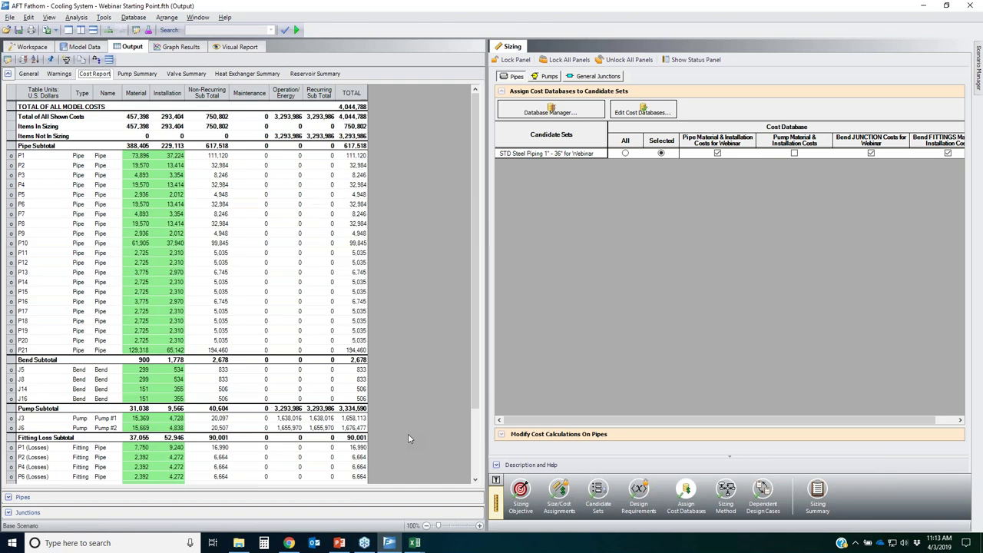
{"action": "left_click", "coordinate": [452, 527]}
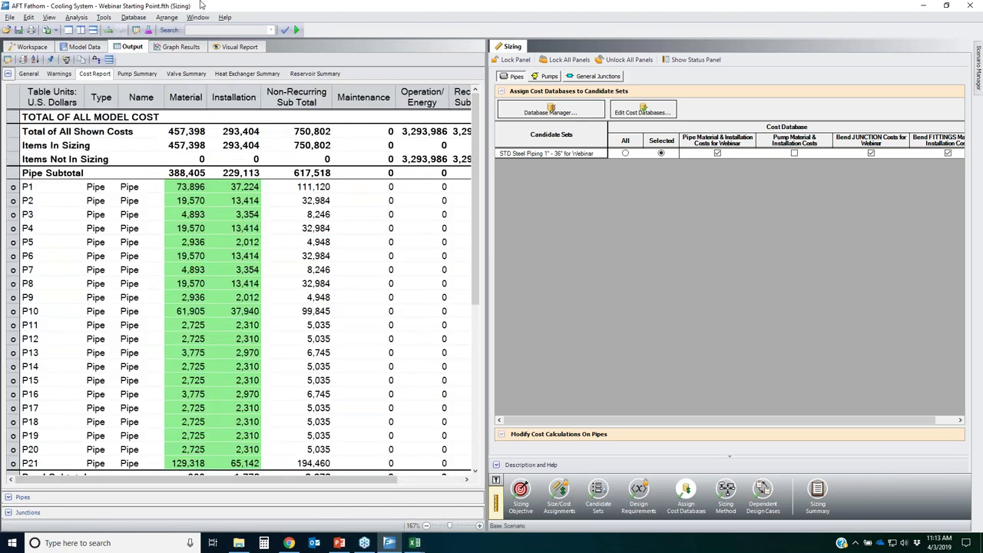
{"action": "left_click", "coordinate": [69, 30]}
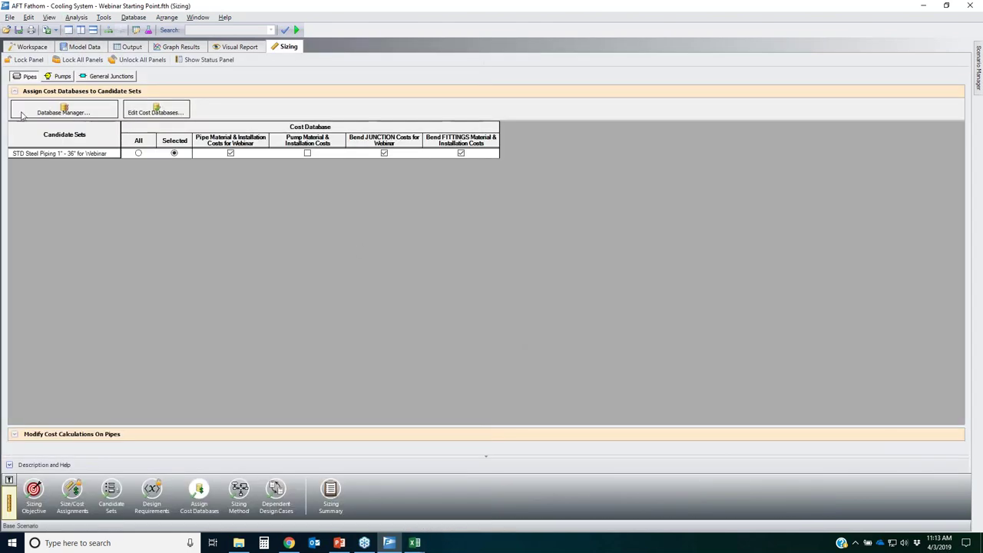
{"action": "left_click", "coordinate": [127, 46]}
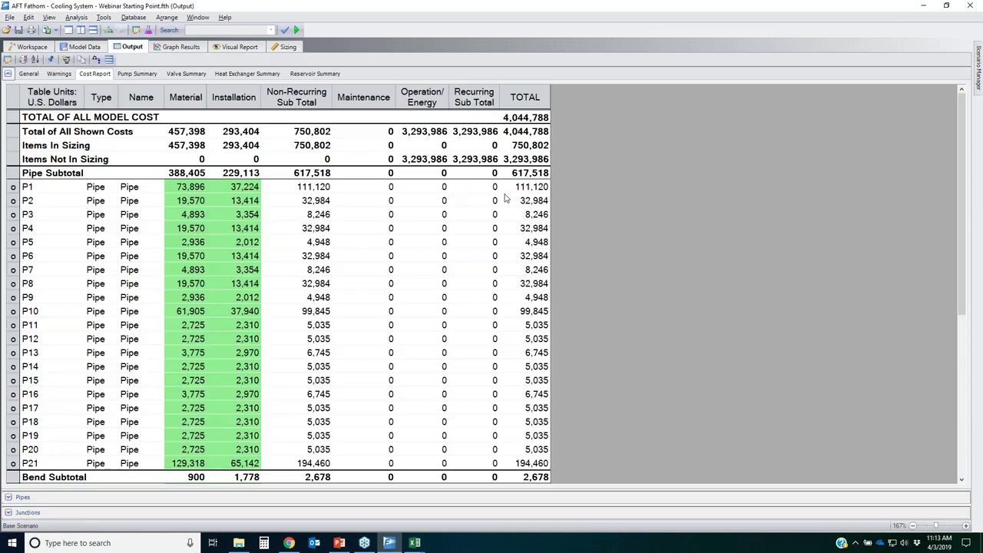
- Point out the 4,044,788 total and select material and installation costs of pipes, bends, pumps and fittings
{"action": "left_click", "coordinate": [527, 117]}
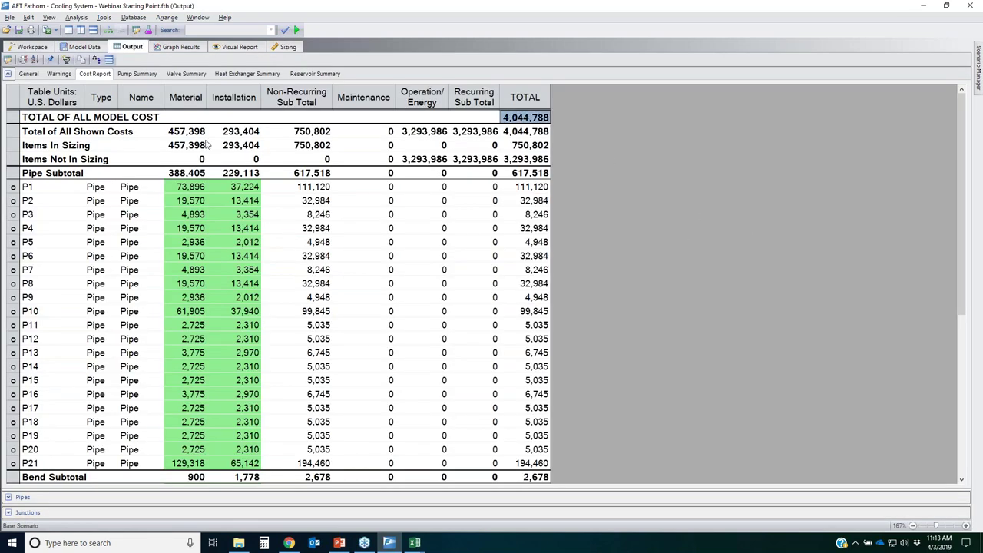
{"action": "left_click", "coordinate": [303, 132]}
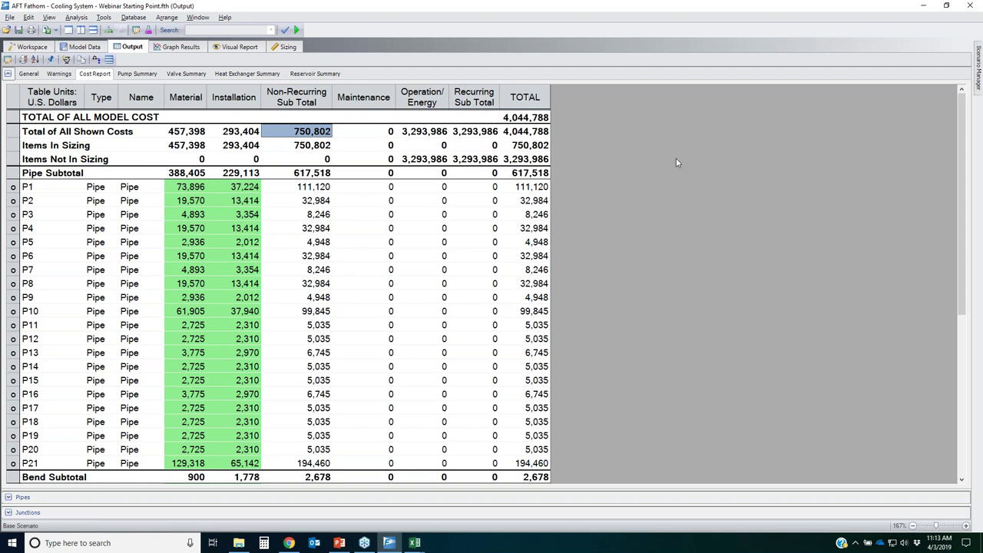
{"action": "left_click", "coordinate": [183, 283]}
{"action": "scroll", "coordinate": [195, 189], "scroll_direction": "down", "scroll_amount": 1}
{"action": "scroll", "coordinate": [196, 189], "scroll_direction": "up", "scroll_amount": 1}
{"action": "left_click", "coordinate": [197, 187]}
{"action": "left_click_drag", "start_coordinate": [197, 188], "coordinate": [247, 465]}
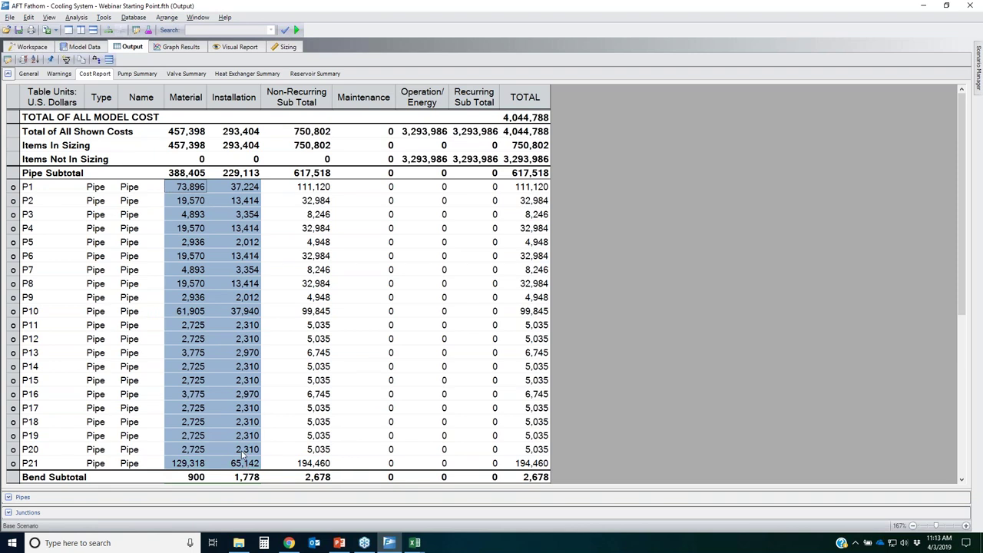
{"action": "scroll", "coordinate": [217, 366], "scroll_direction": "down", "scroll_amount": 7}
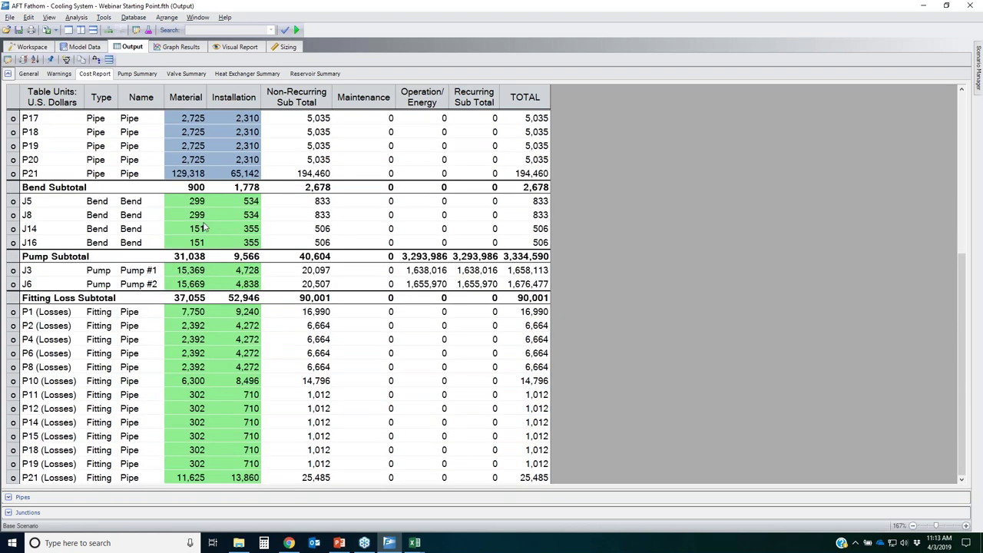
{"action": "left_click_drag", "start_coordinate": [186, 203], "coordinate": [261, 244]}
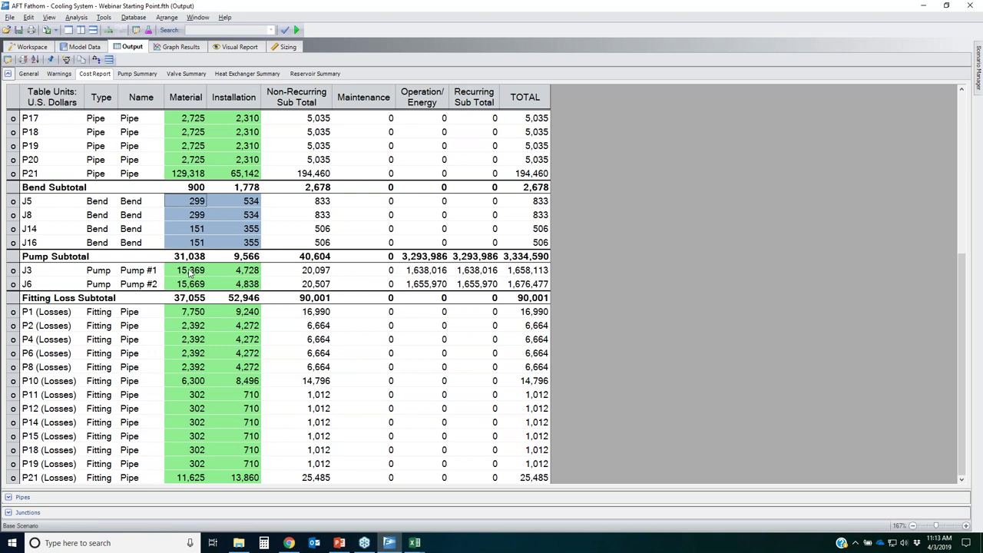
{"action": "left_click_drag", "start_coordinate": [191, 273], "coordinate": [255, 286]}
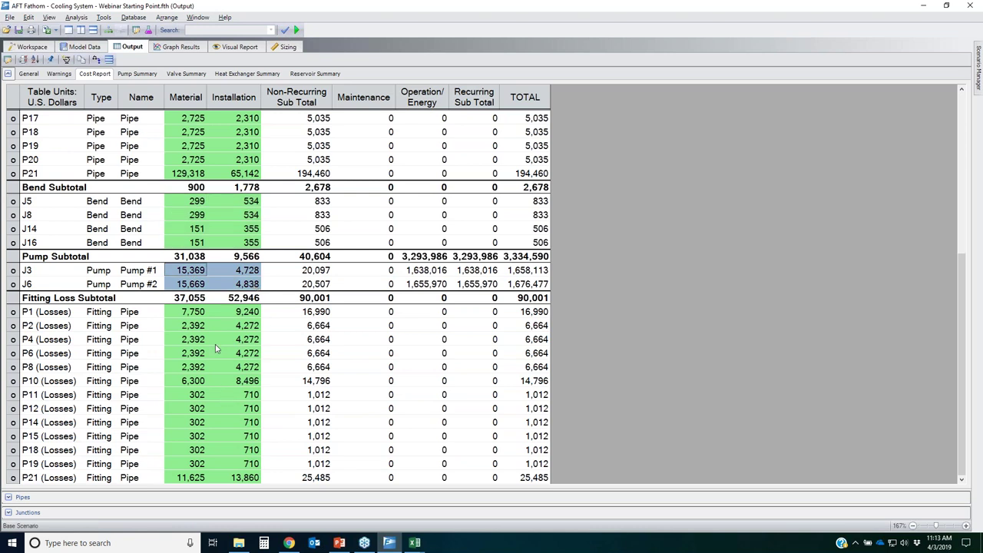
{"action": "left_click_drag", "start_coordinate": [192, 315], "coordinate": [254, 486]}
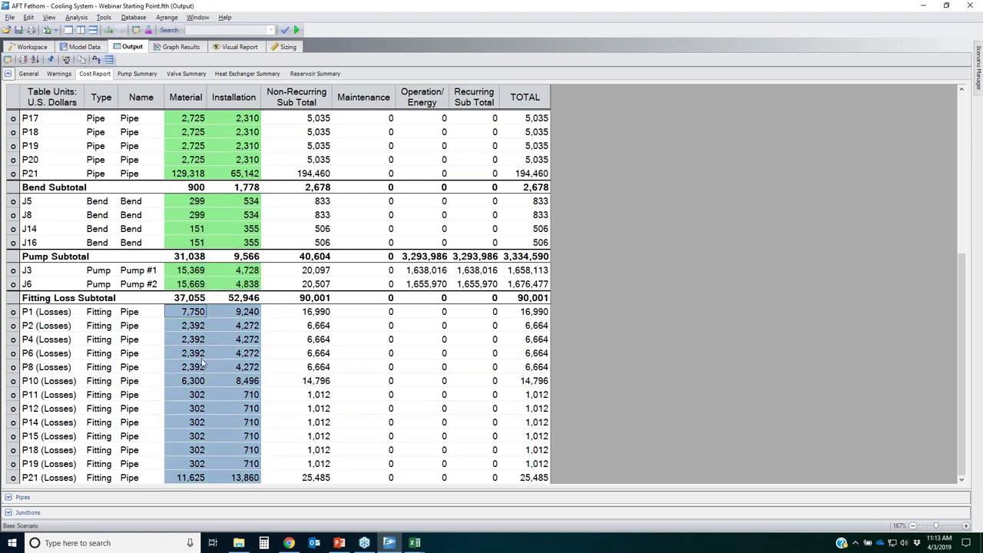
{"action": "scroll", "coordinate": [231, 354], "scroll_direction": "up", "scroll_amount": 10}
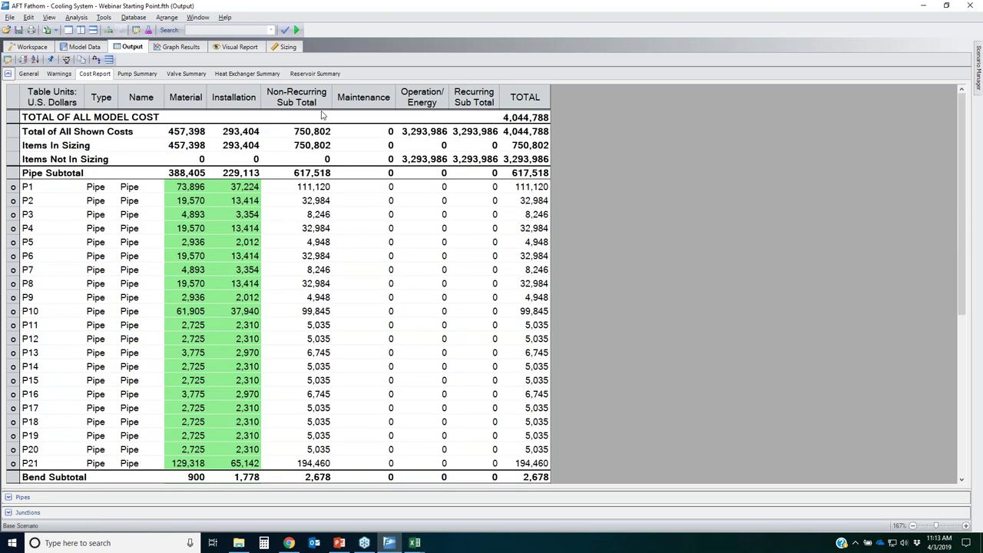
- Highlight the 750,802 non-recurring, 3,293,986 energy and 4,044,788 totals, then collapse the section
{"action": "left_click", "coordinate": [315, 134]}
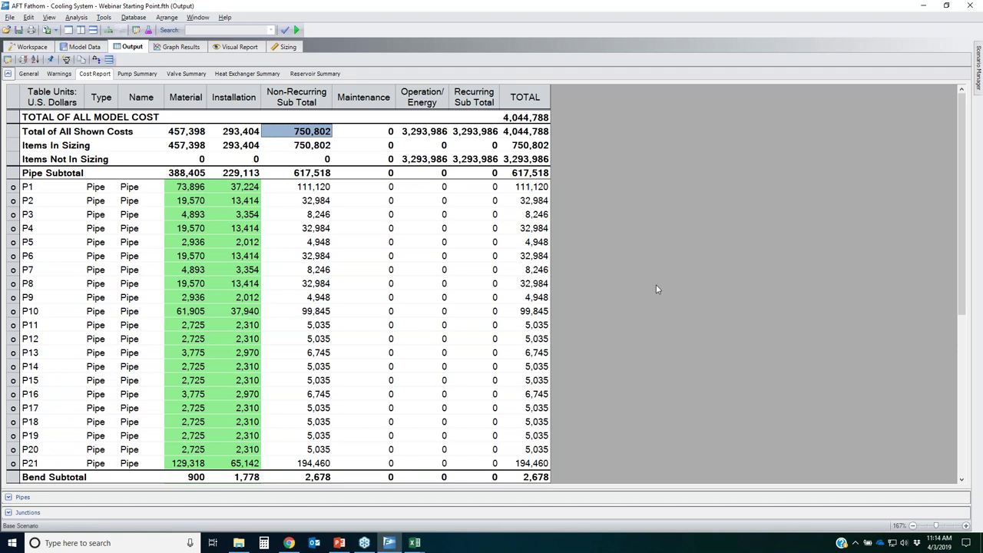
{"action": "left_click", "coordinate": [424, 132]}
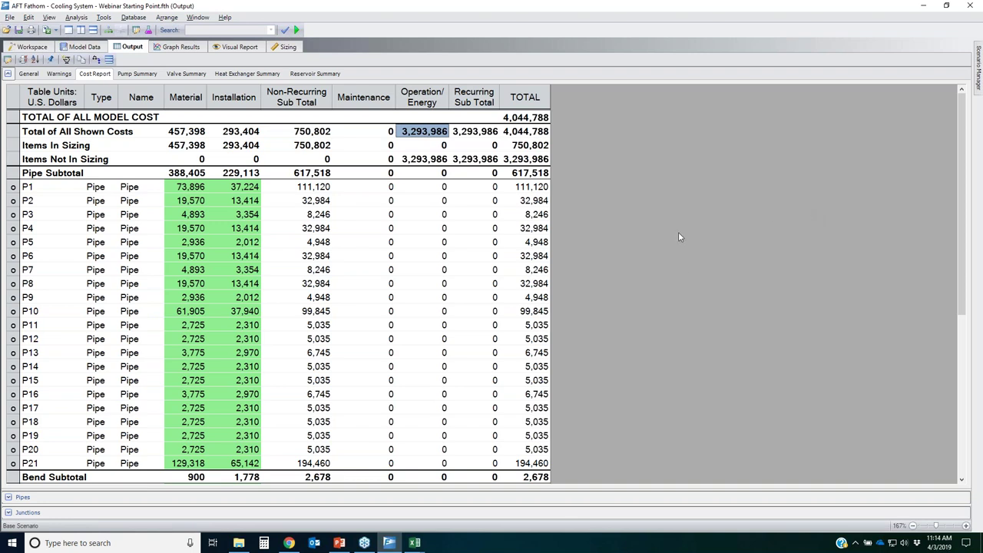
{"action": "left_click", "coordinate": [521, 119]}
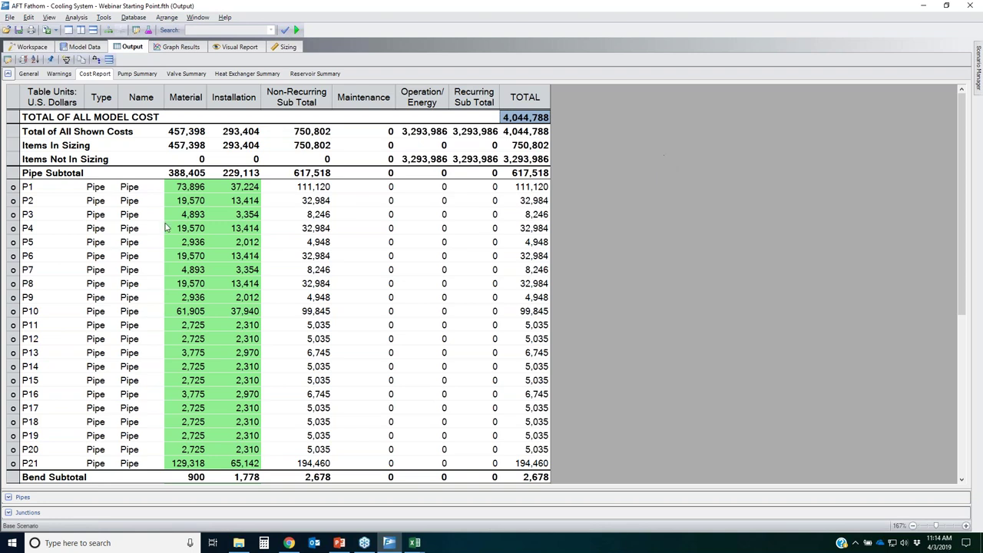
{"action": "left_click", "coordinate": [7, 74]}
- Show the pipe Sizing results with the nominal sizes of all 21 pipes
{"action": "left_click", "coordinate": [8, 89]}
{"action": "left_click", "coordinate": [48, 89]}
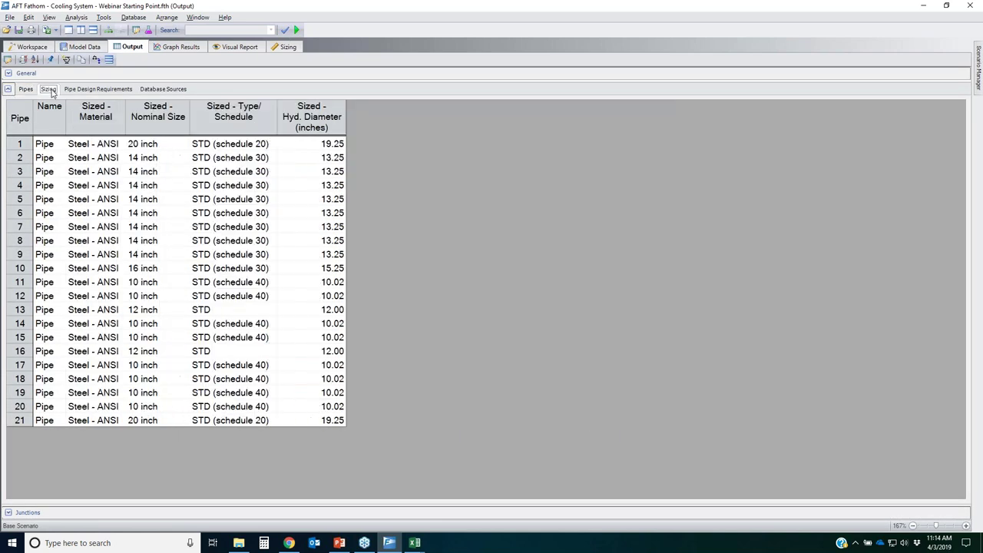
{"action": "left_click_drag", "start_coordinate": [153, 146], "coordinate": [165, 409]}
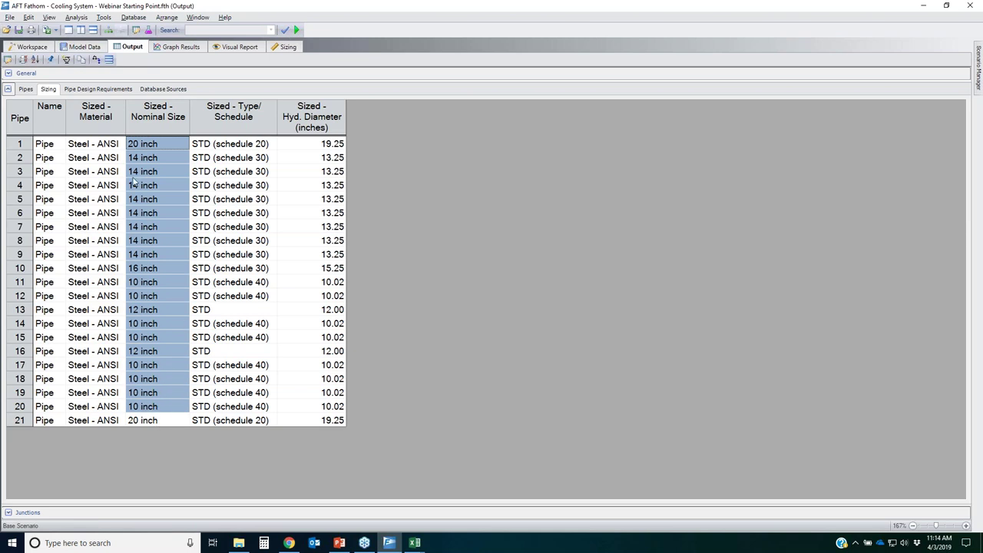
{"action": "left_click_drag", "start_coordinate": [169, 160], "coordinate": [161, 418]}
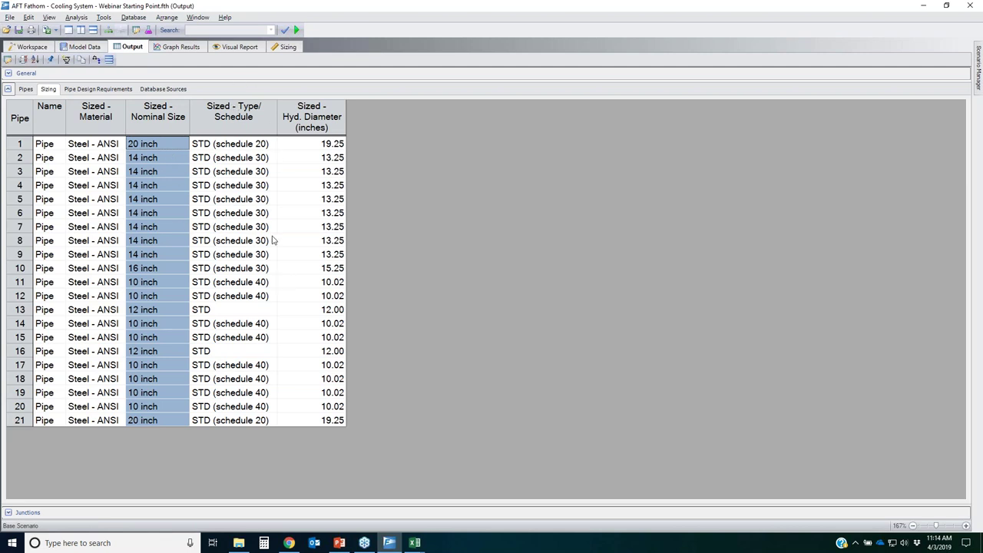
- Review pipe design requirements: velocities of pipes 10-17, cooler flows, and minimum pressures of all pipes
{"action": "left_click", "coordinate": [86, 90]}
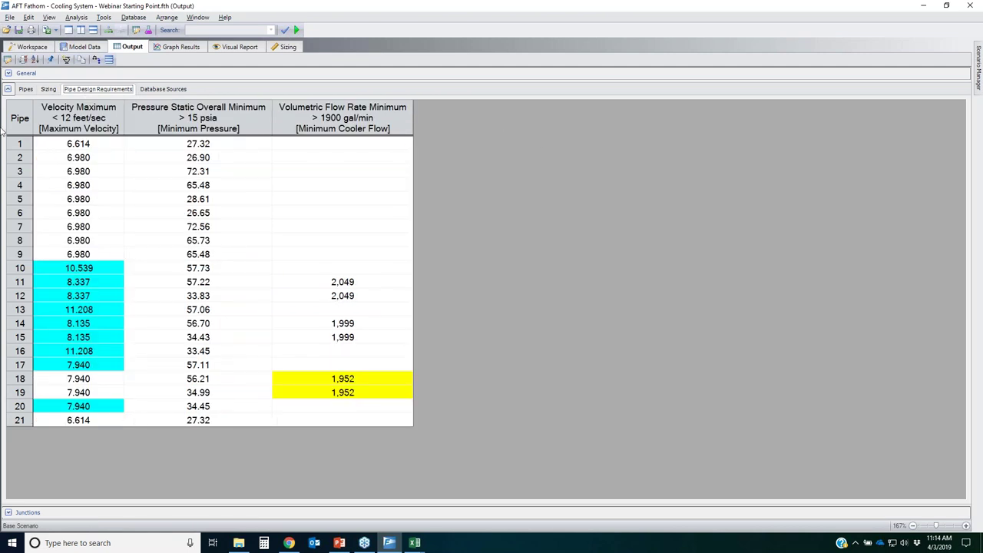
{"action": "left_click_drag", "start_coordinate": [77, 275], "coordinate": [94, 366]}
{"action": "left_click_drag", "start_coordinate": [308, 382], "coordinate": [284, 378]}
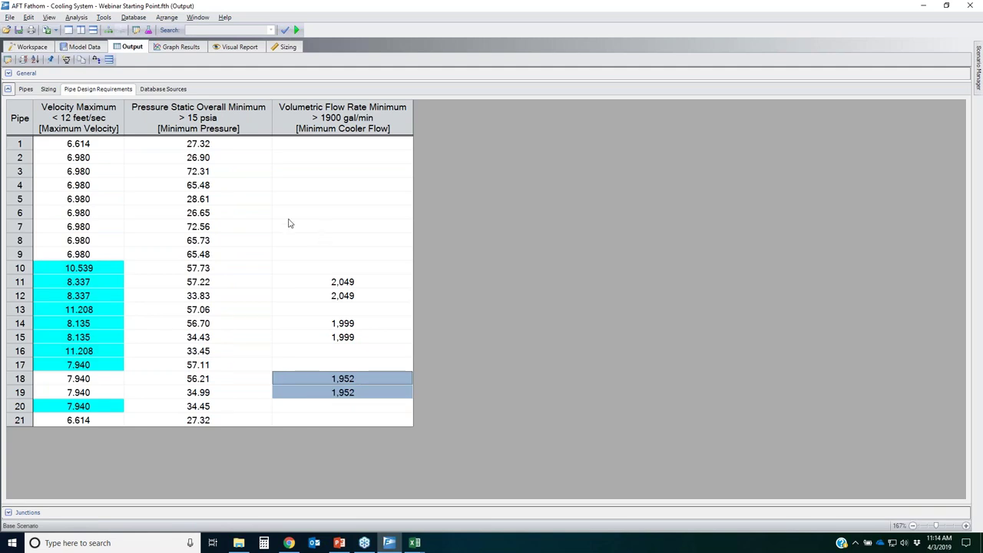
{"action": "left_click", "coordinate": [207, 145]}
{"action": "left_click", "coordinate": [203, 121]}
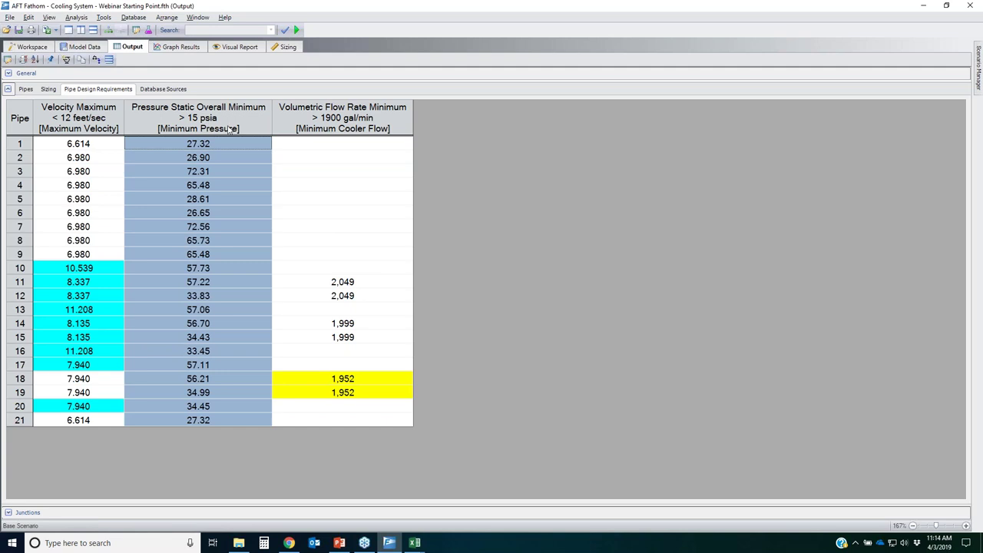
{"action": "left_click_drag", "start_coordinate": [234, 144], "coordinate": [217, 420]}
- Show the Pump Design Requirements with NPSH margins of 11.01 (J3) and 10.42 (J6)
{"action": "left_click", "coordinate": [7, 511]}
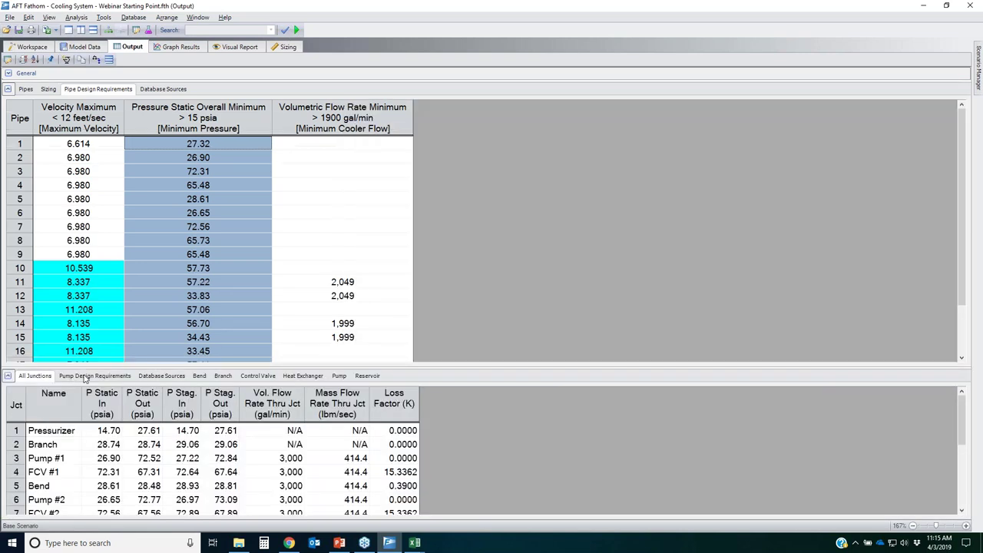
{"action": "left_click", "coordinate": [85, 377]}
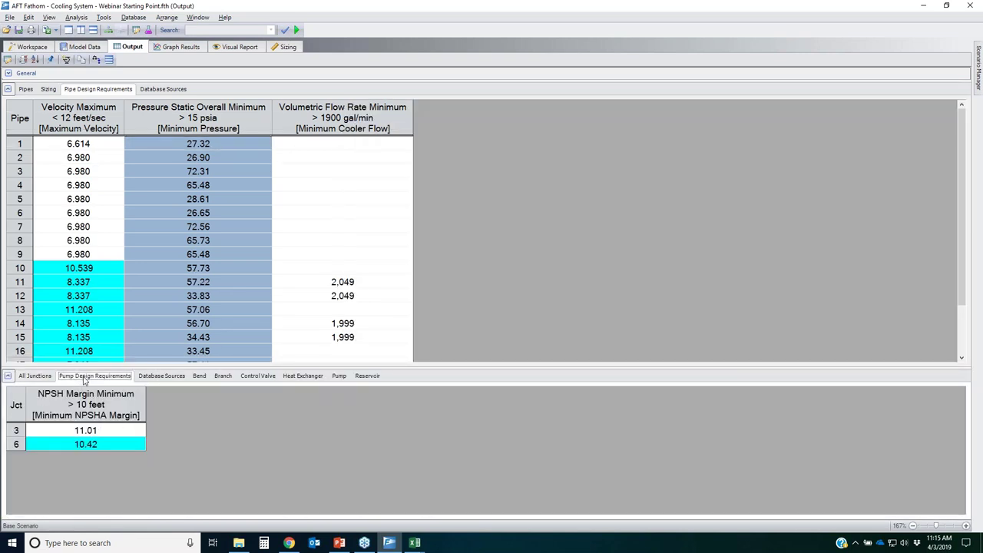
{"action": "left_click", "coordinate": [113, 431]}
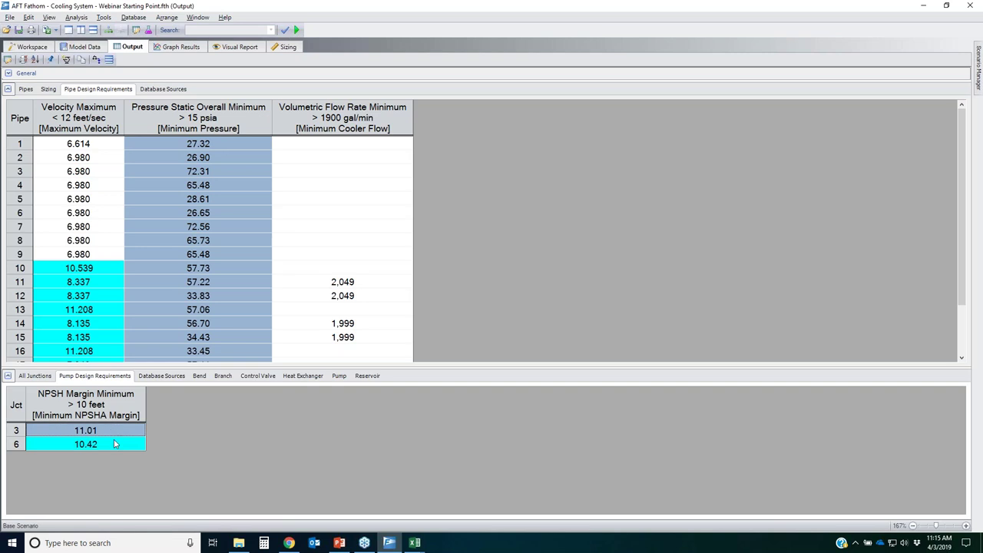
{"action": "left_click", "coordinate": [114, 448]}
{"action": "left_click", "coordinate": [120, 432]}
{"action": "left_click", "coordinate": [105, 445]}
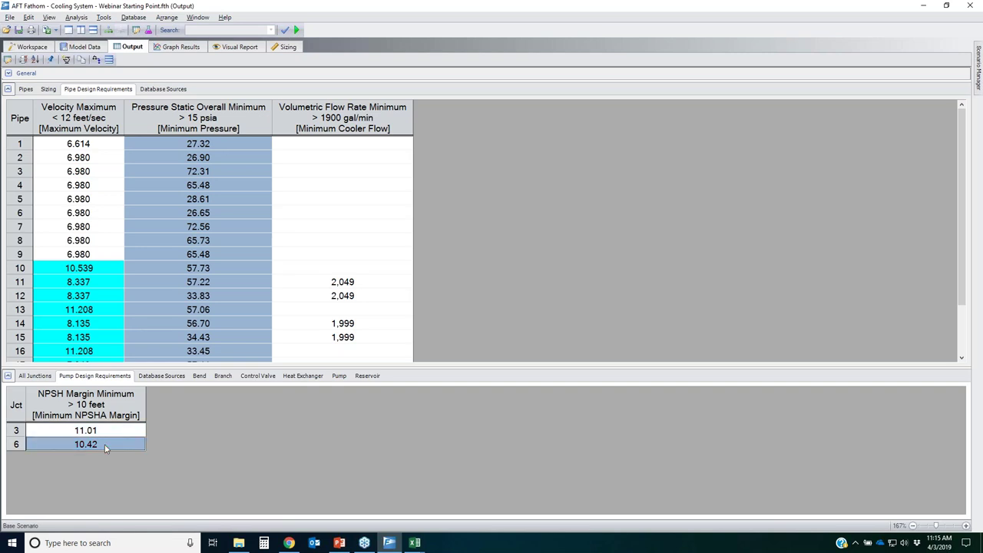
- Create and load a 'Life Cycle Cost' child scenario under Base Scenario, showing its Sizing settings
{"action": "left_click", "coordinate": [31, 47]}
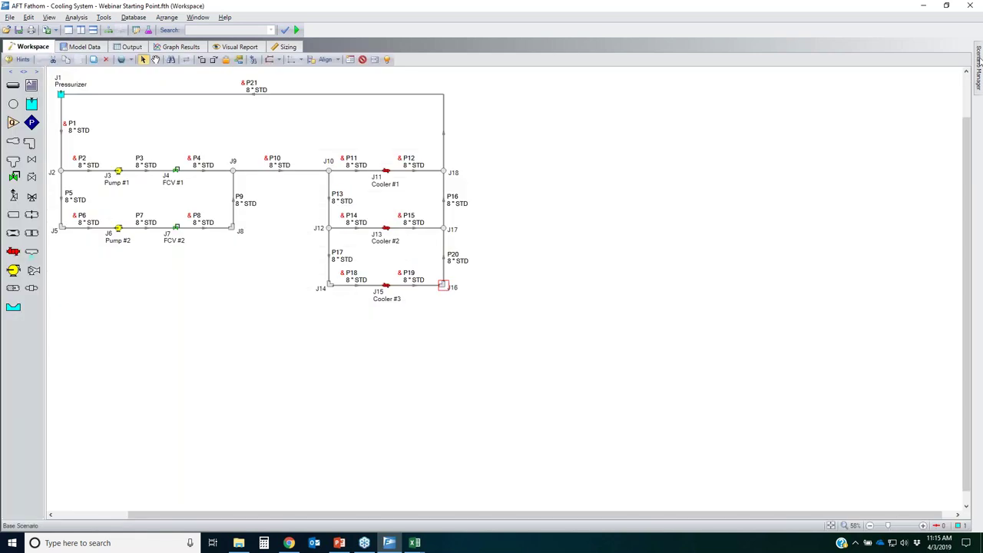
{"action": "mouse_move", "coordinate": [979, 62]}
{"action": "left_click", "coordinate": [804, 69]}
{"action": "left_click", "coordinate": [789, 58]}
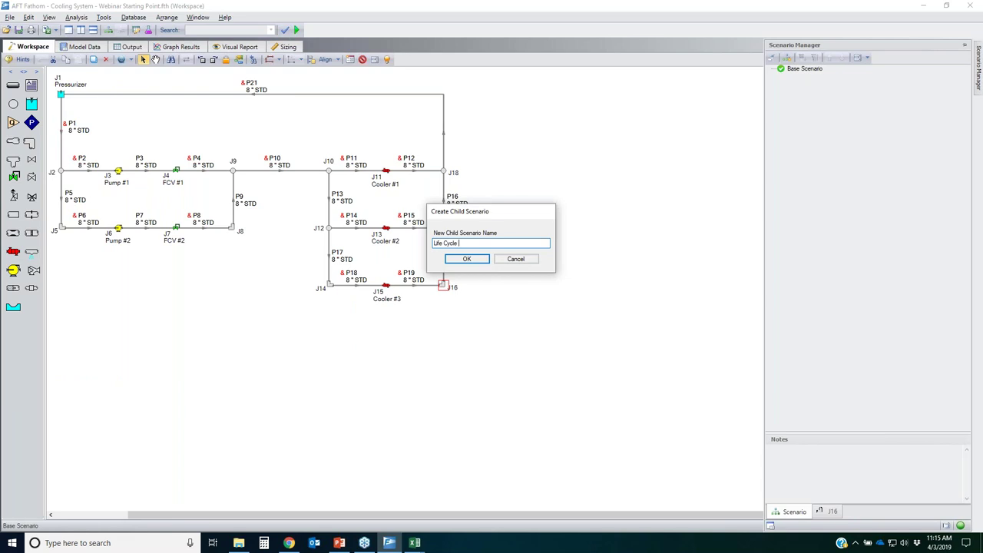
{"action": "key", "text": "Return"}
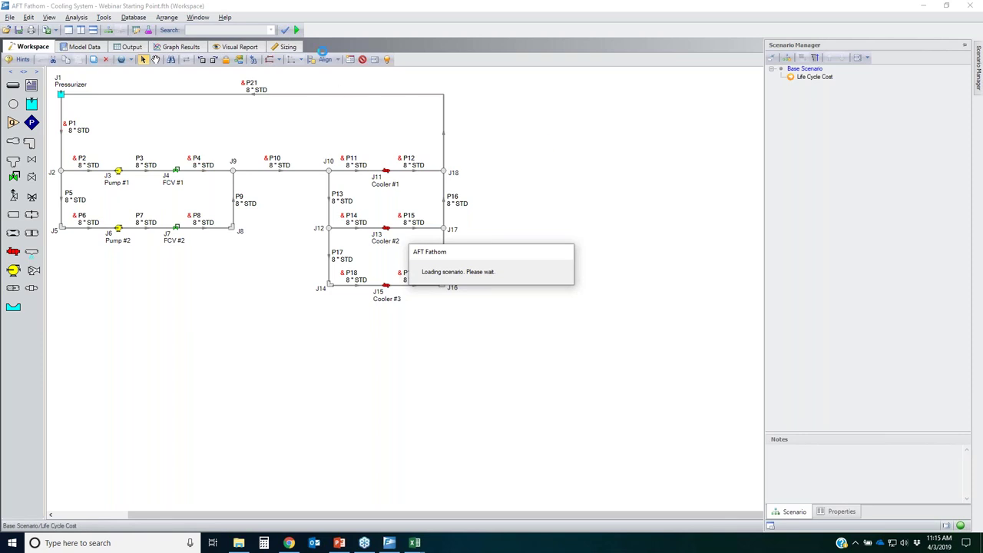
{"action": "left_click", "coordinate": [290, 48]}
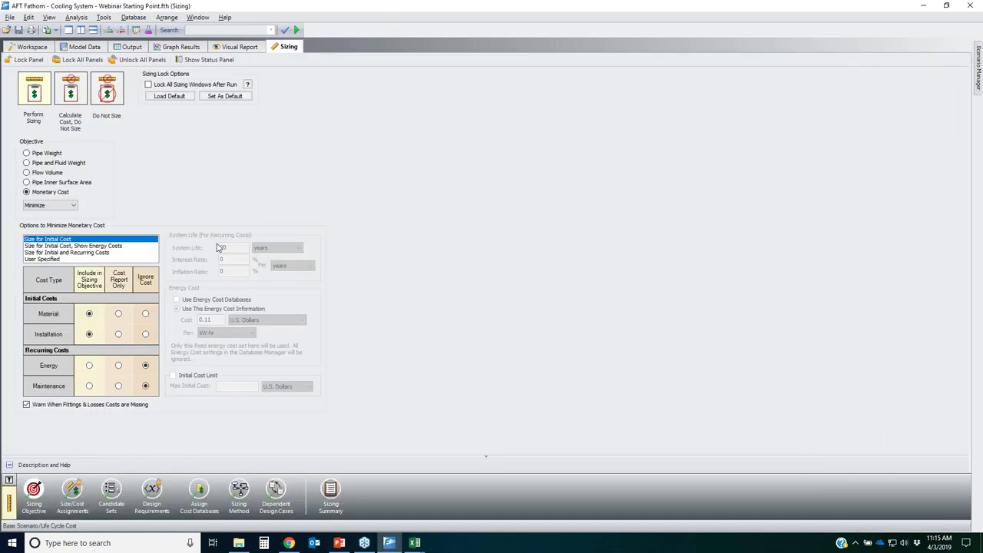
- Set the objective to Size for Initial and Recurring Costs, energy at 0.11 per kW-hr over 20 years
{"action": "left_click", "coordinate": [58, 254]}
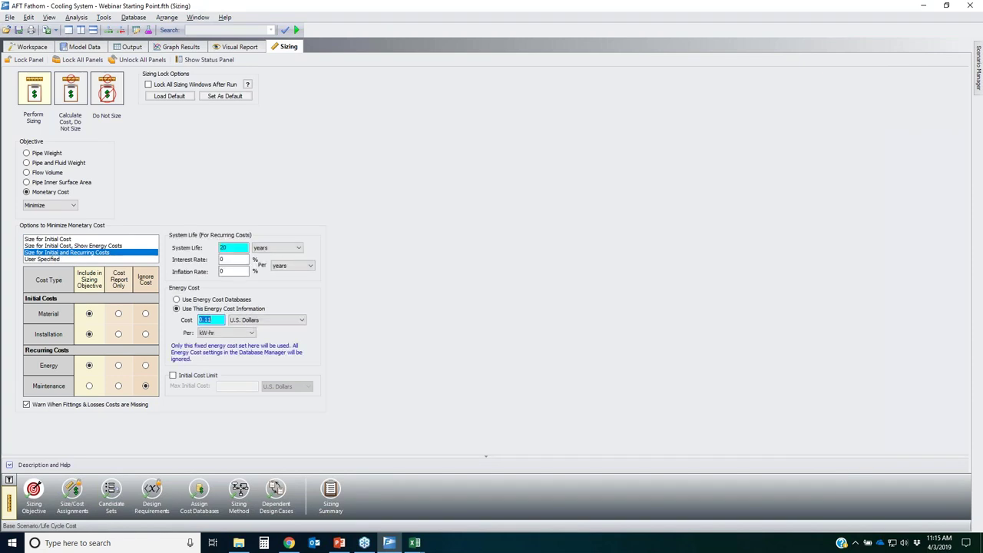
{"action": "mouse_move", "coordinate": [96, 273]}
{"action": "left_mouse_down"}
{"action": "mouse_move", "coordinate": [81, 378]}
{"action": "mouse_move", "coordinate": [75, 269]}
{"action": "left_mouse_up"}
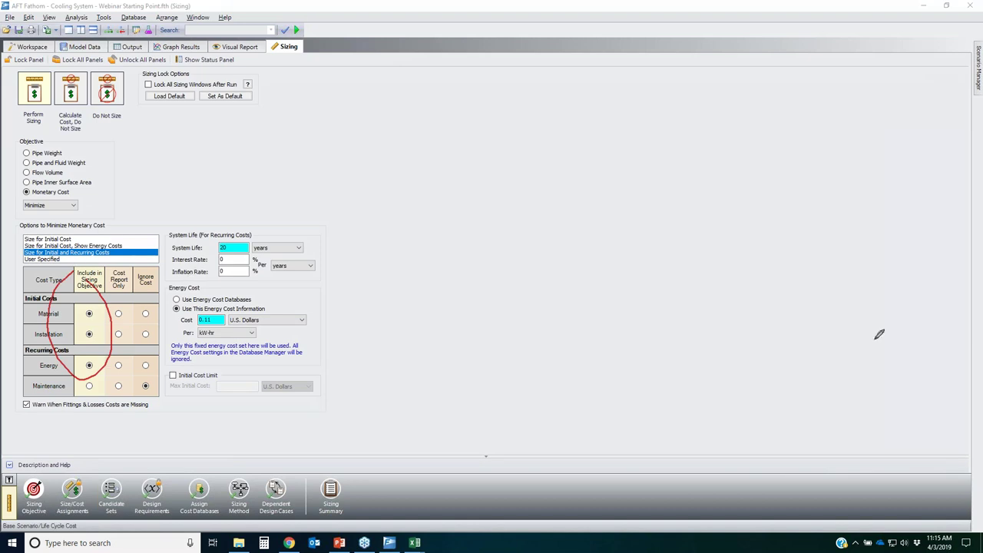
{"action": "key", "text": "Escape"}
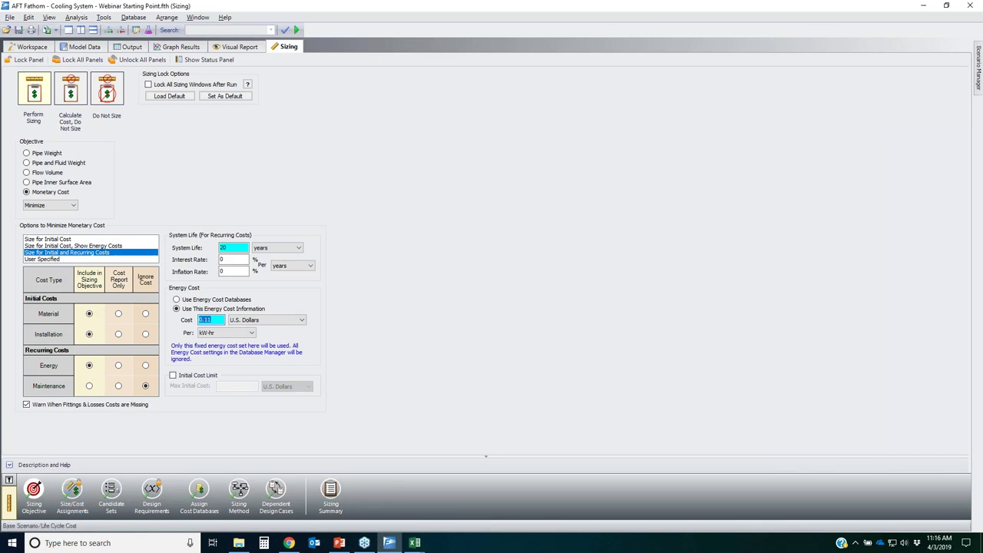
{"action": "left_click", "coordinate": [73, 491]}
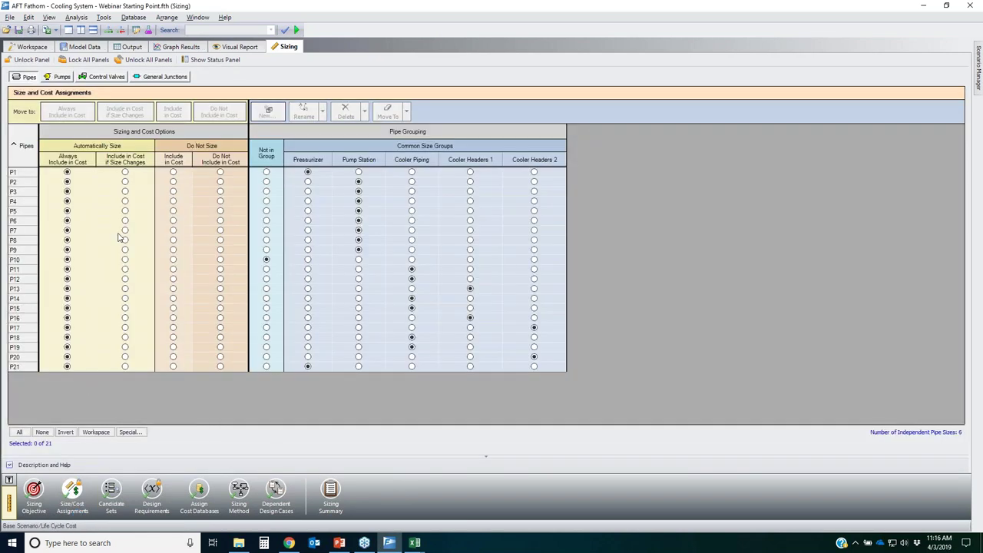
- Review pump, control valve and general junction cost assignments and the steel candidate pipe sizes
{"action": "left_click", "coordinate": [60, 77]}
{"action": "left_click", "coordinate": [86, 77]}
{"action": "left_click", "coordinate": [157, 77]}
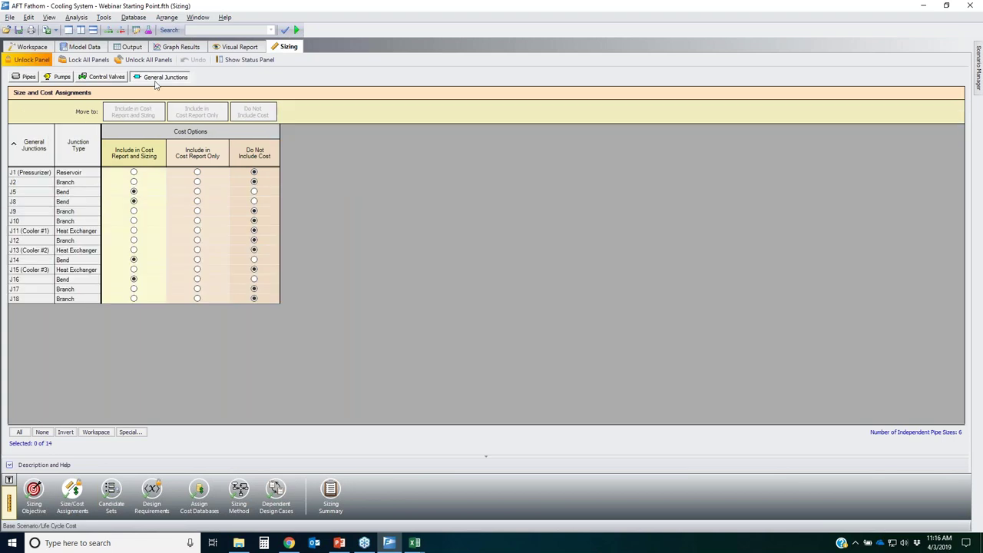
{"action": "left_click", "coordinate": [111, 490]}
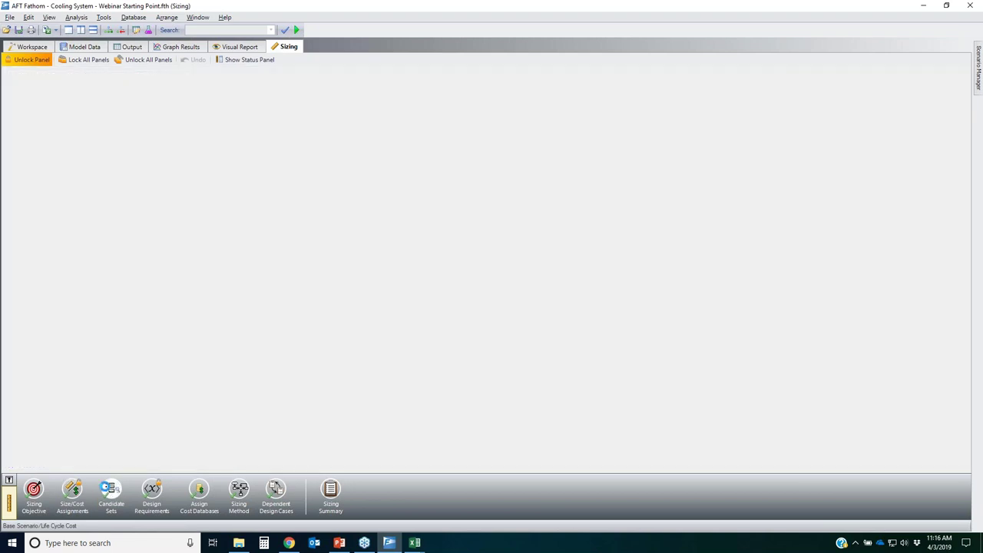
{"action": "left_click", "coordinate": [18, 129]}
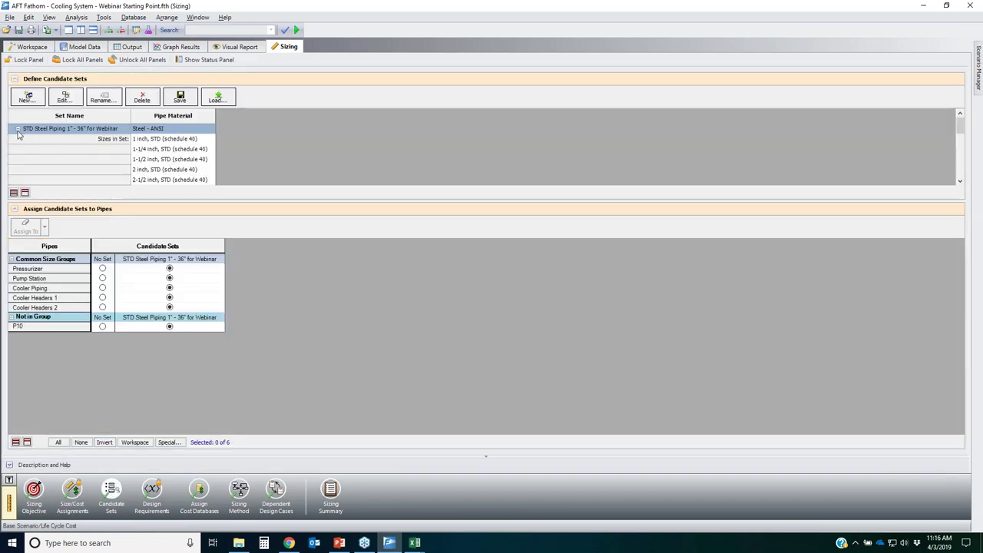
- Check the pipe design requirements and pump and junction cost databases, then show MMFD sizing method settings
{"action": "left_click", "coordinate": [151, 493]}
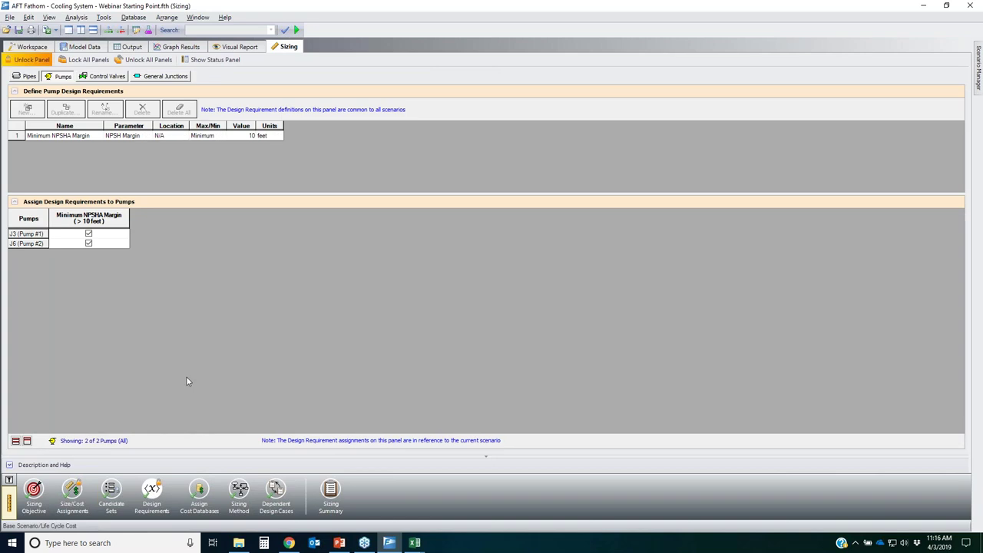
{"action": "left_click", "coordinate": [24, 77]}
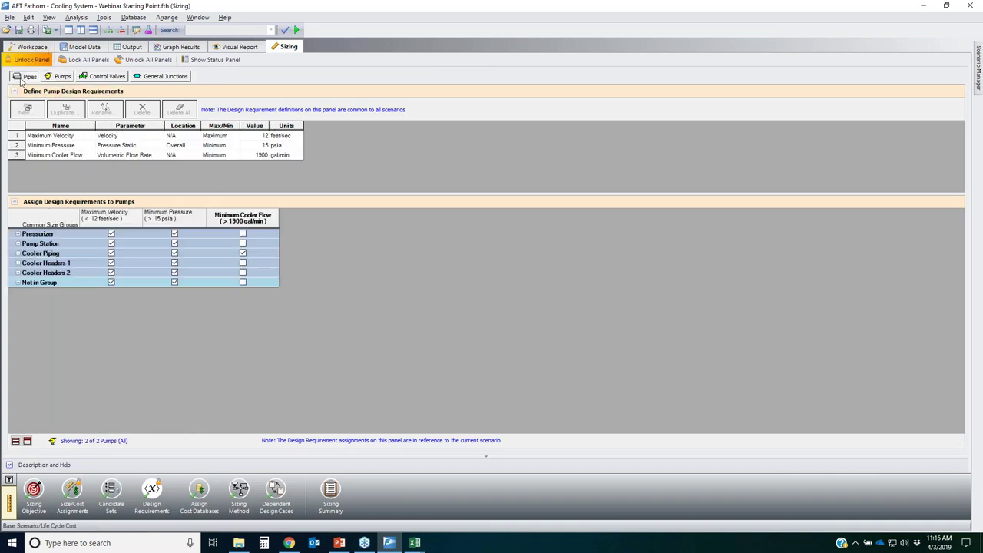
{"action": "left_click", "coordinate": [201, 496]}
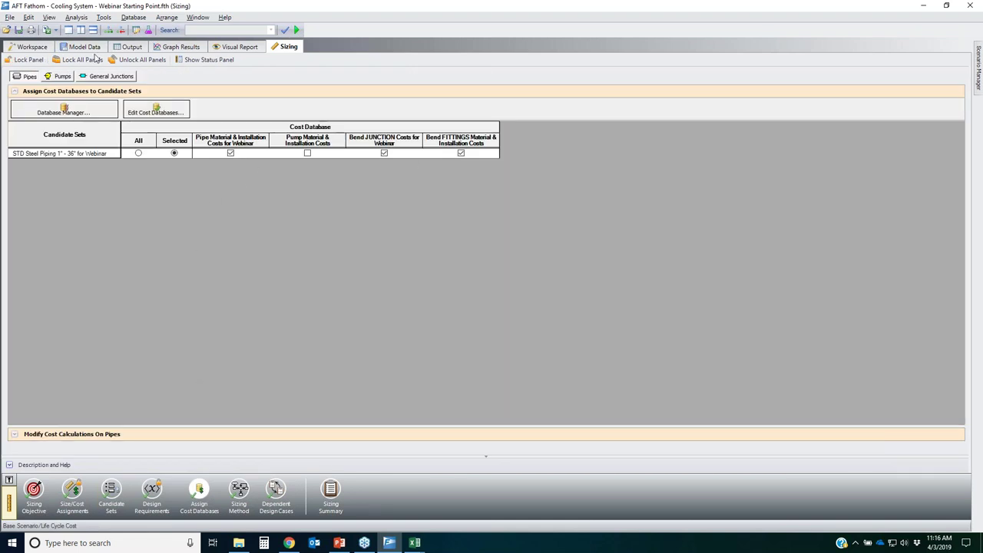
{"action": "left_click", "coordinate": [63, 78]}
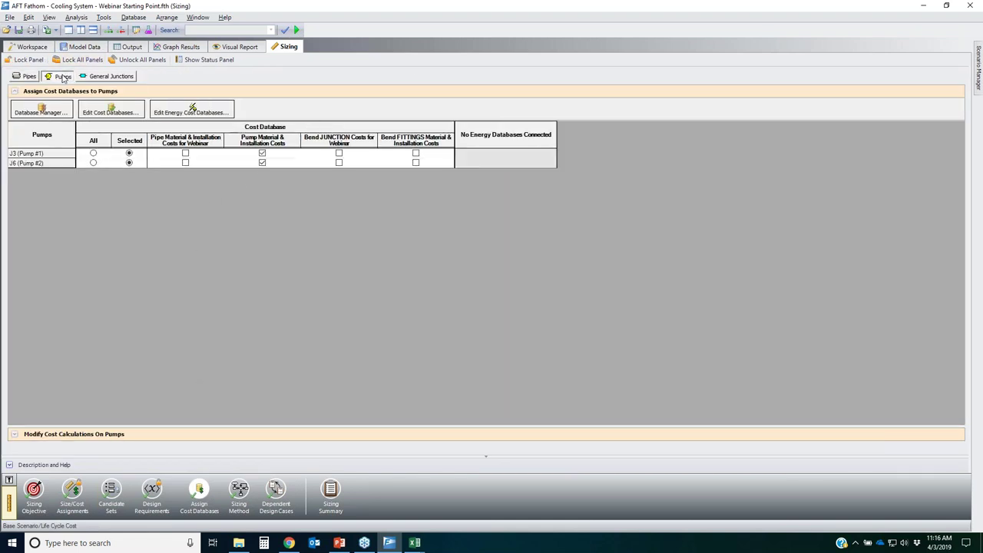
{"action": "left_click", "coordinate": [120, 81]}
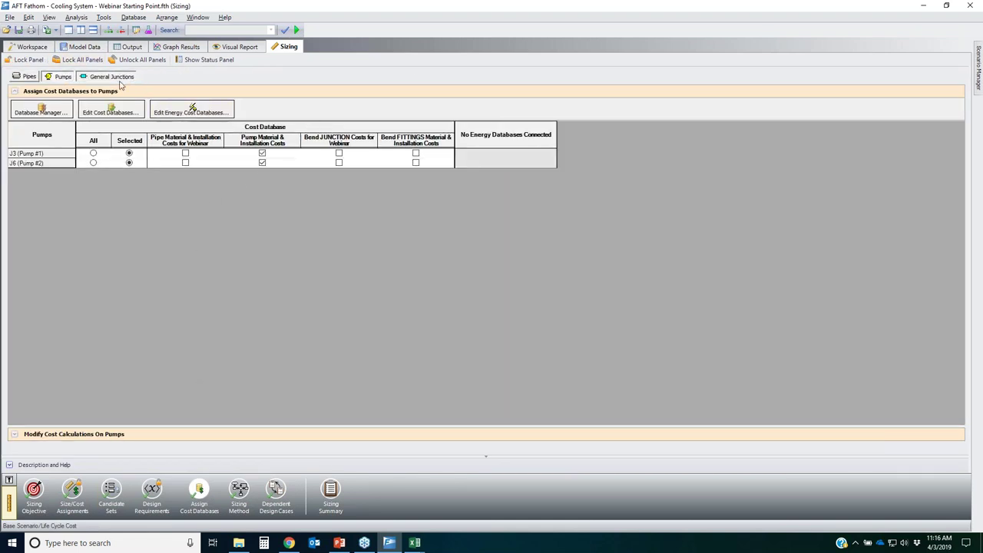
{"action": "left_click", "coordinate": [239, 492]}
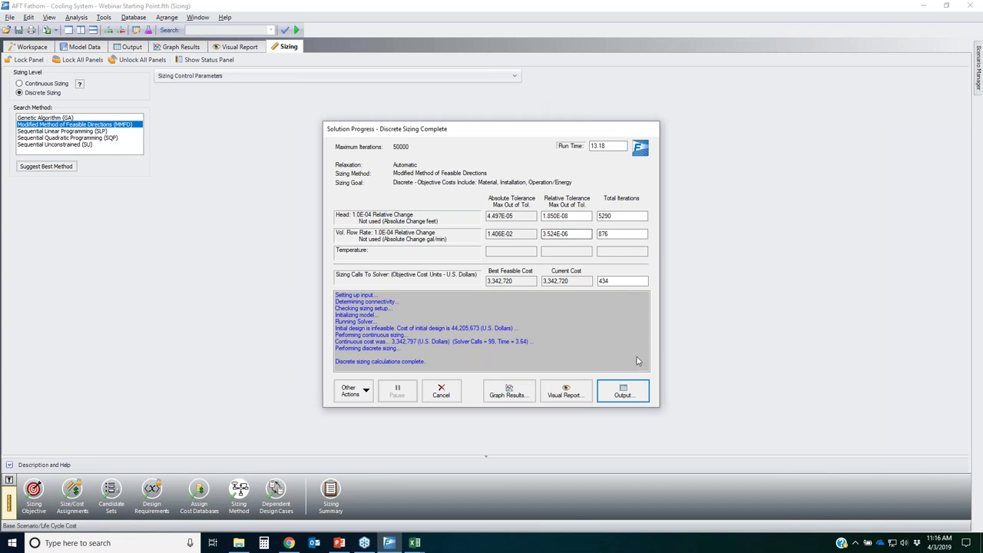
- Bring up the output of the finished Life Cycle Cost sizing (best feasible 3,342,720)
{"action": "left_click", "coordinate": [630, 393]}
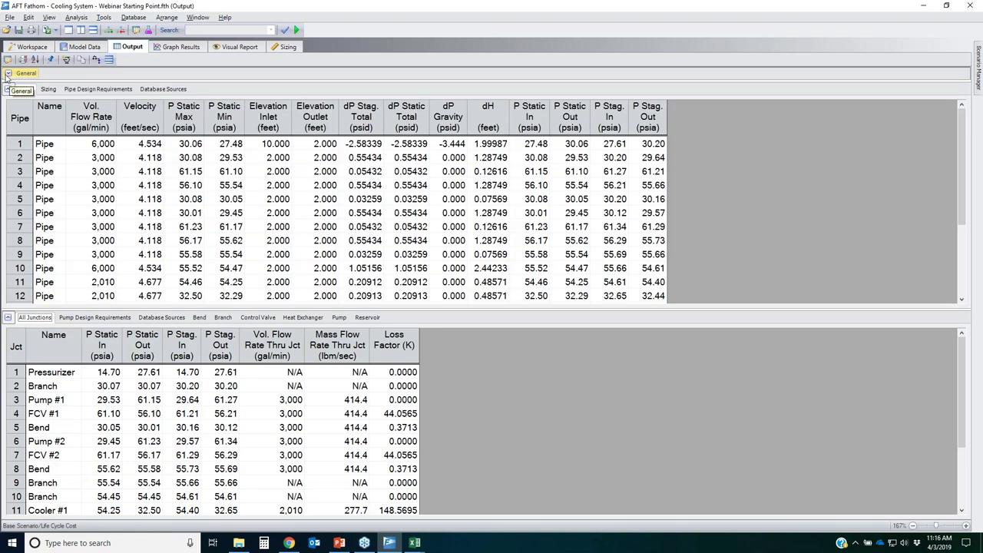
- Show the Life Cycle Cost cost report and its 3,342,721 total model cost
{"action": "left_click", "coordinate": [24, 74]}
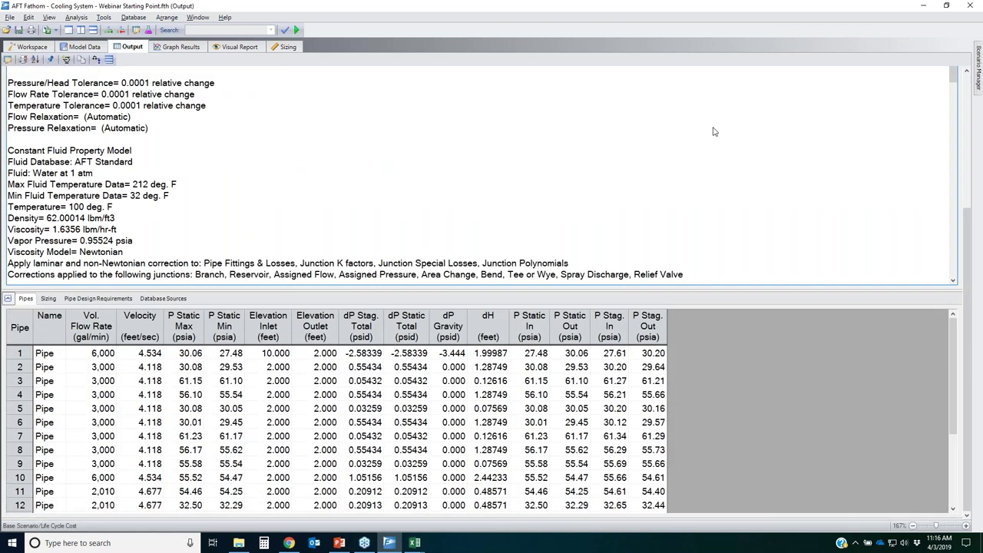
{"action": "scroll", "coordinate": [958, 139], "scroll_direction": "up", "scroll_amount": 2}
{"action": "scroll", "coordinate": [958, 139], "scroll_direction": "up", "scroll_amount": 3}
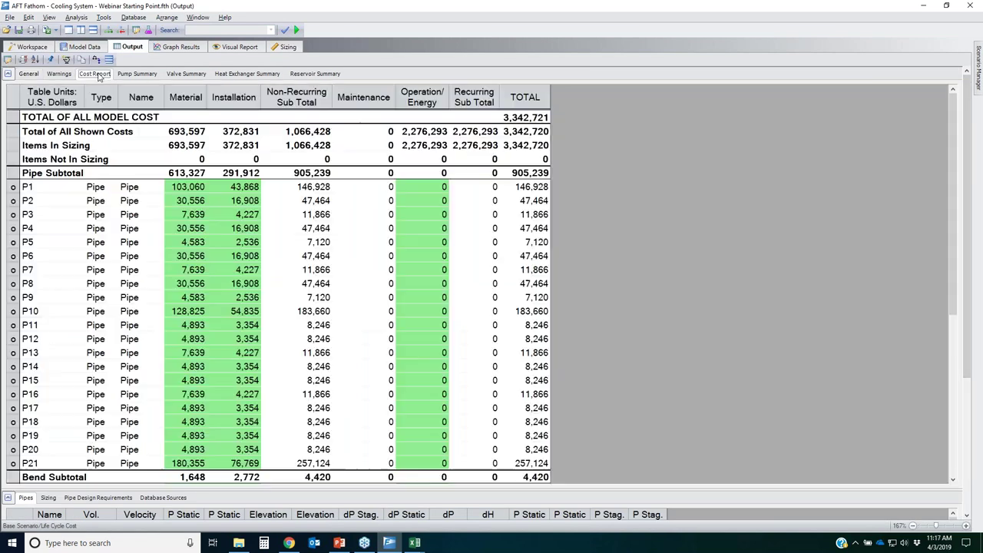
{"action": "left_click", "coordinate": [101, 75]}
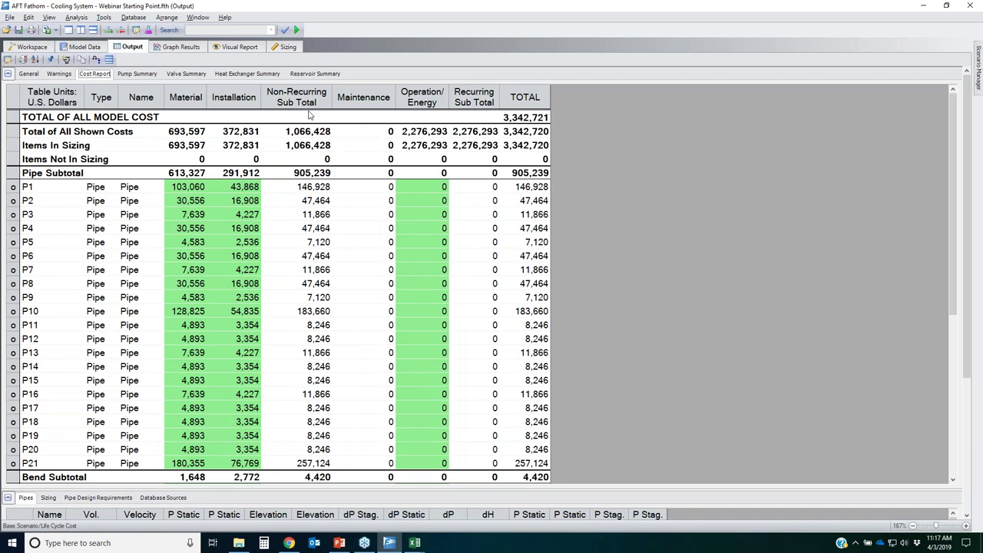
{"action": "left_click", "coordinate": [515, 117]}
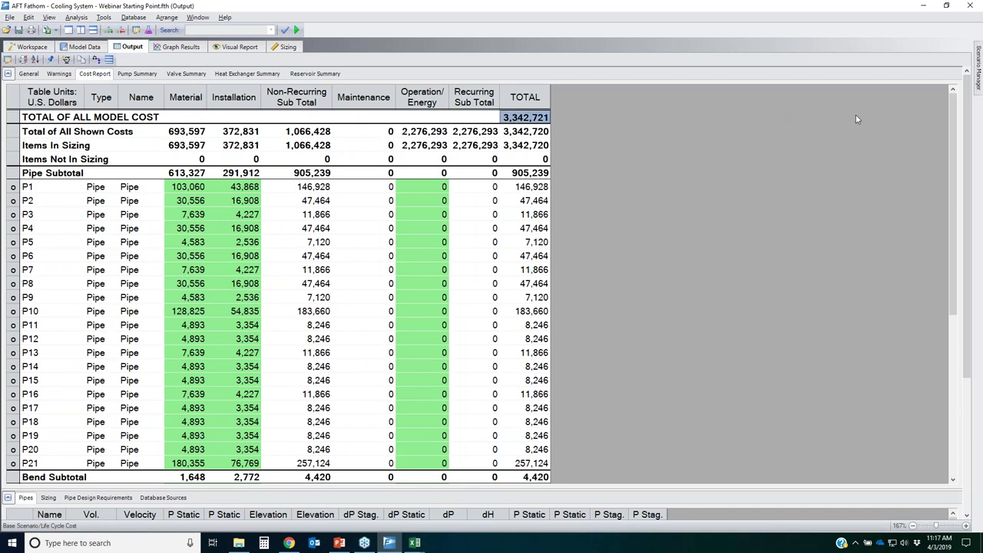
- Load the Base Scenario and compare its 4,044,788 cost report total using a calculator
{"action": "left_click", "coordinate": [978, 73]}
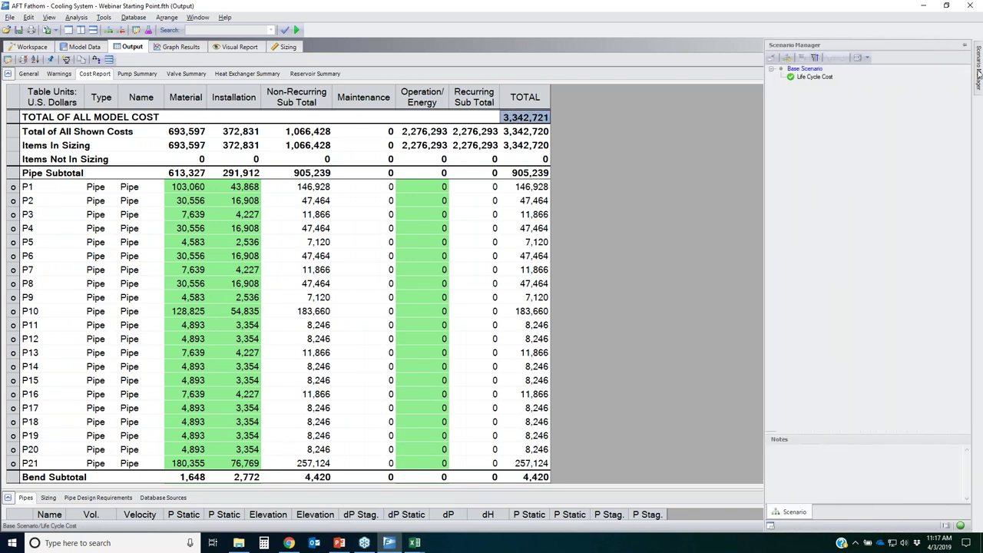
{"action": "double_click", "coordinate": [805, 70]}
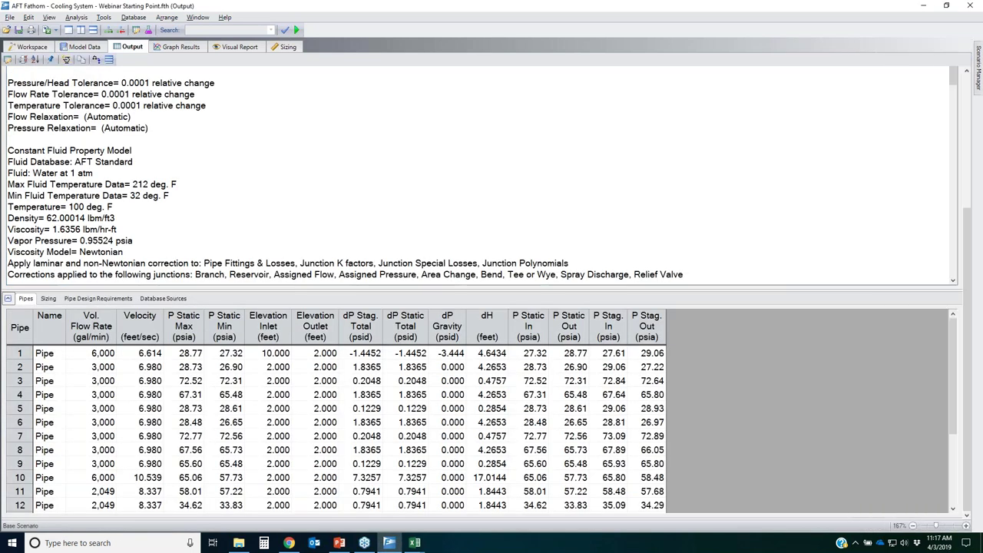
{"action": "scroll", "coordinate": [971, 211], "scroll_direction": "up", "scroll_amount": 1}
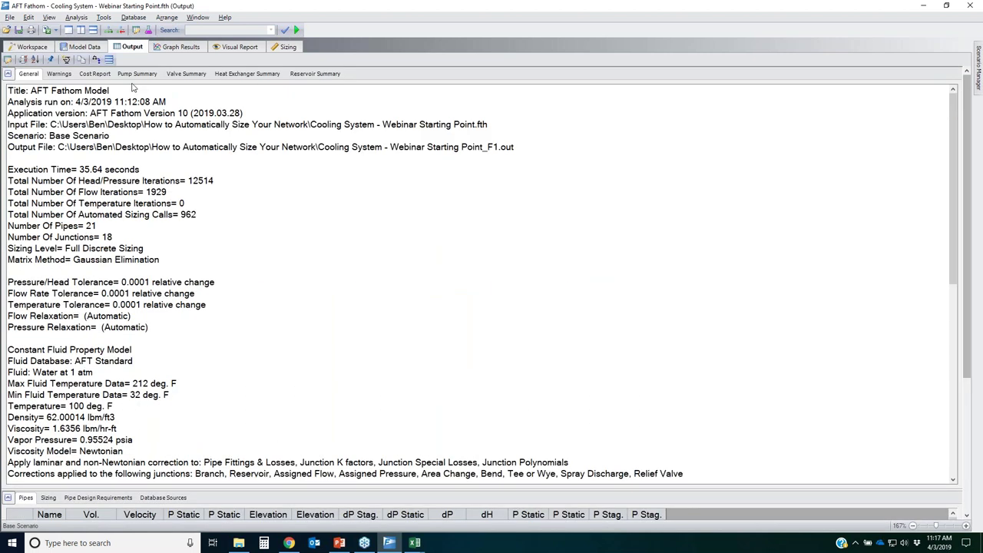
{"action": "left_click", "coordinate": [95, 74]}
{"action": "left_click", "coordinate": [527, 117]}
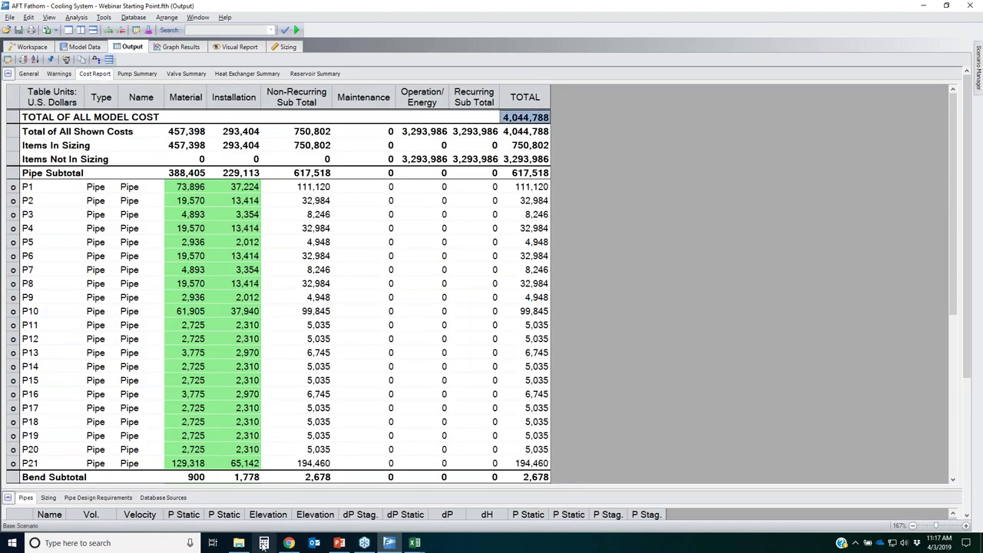
{"action": "left_click", "coordinate": [263, 544]}
- Reload the Life Cycle Cost scenario and return to its cost report
{"action": "left_click", "coordinate": [913, 145]}
{"action": "mouse_move", "coordinate": [967, 96]}
{"action": "double_click", "coordinate": [812, 77]}
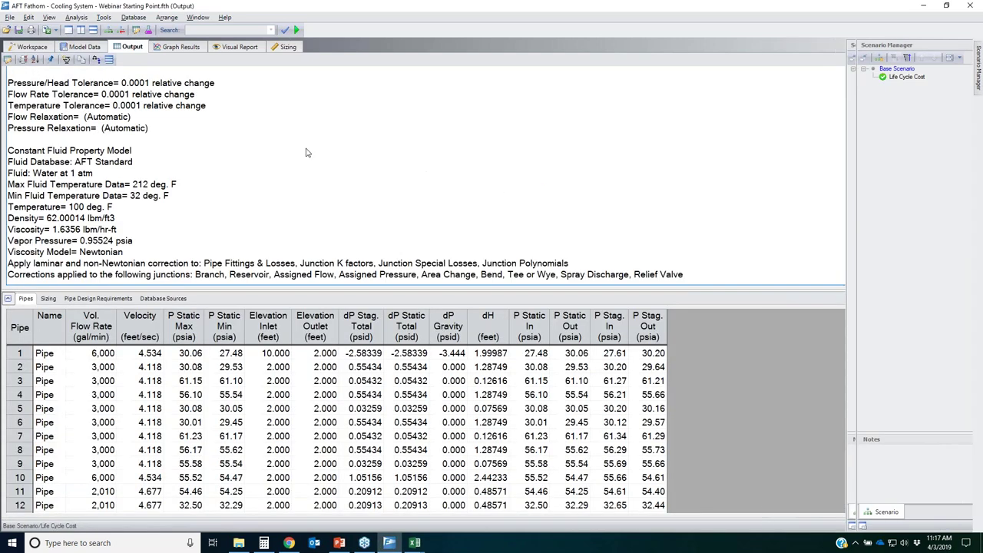
{"action": "left_click_drag", "start_coordinate": [976, 286], "coordinate": [973, 153]}
{"action": "left_click", "coordinate": [89, 73]}
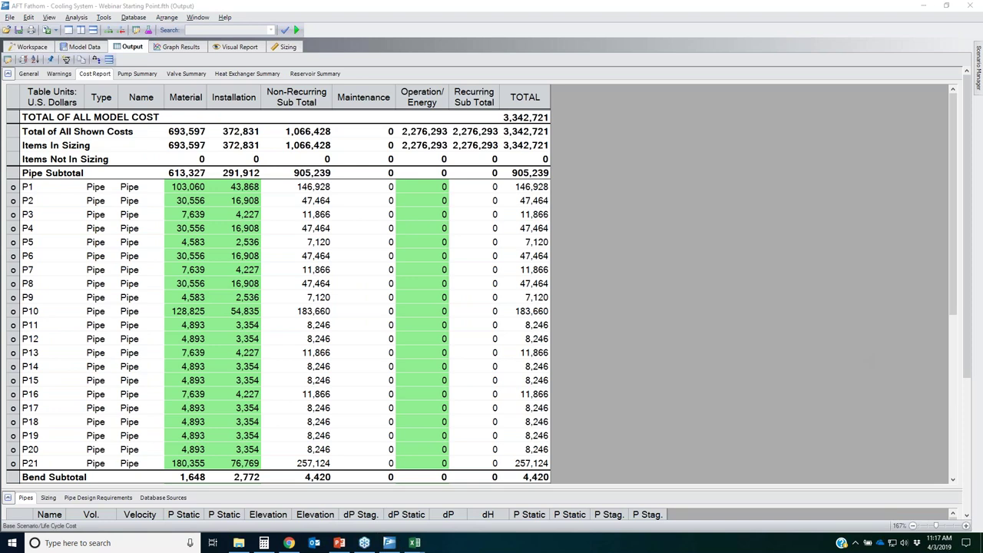
- Mark the 1,066,428 initial and 2,276,293 energy cost totals, then collapse the cost report
{"action": "mouse_move", "coordinate": [269, 130]}
{"action": "left_mouse_down"}
{"action": "mouse_move", "coordinate": [352, 123]}
{"action": "mouse_move", "coordinate": [274, 133]}
{"action": "left_mouse_up"}
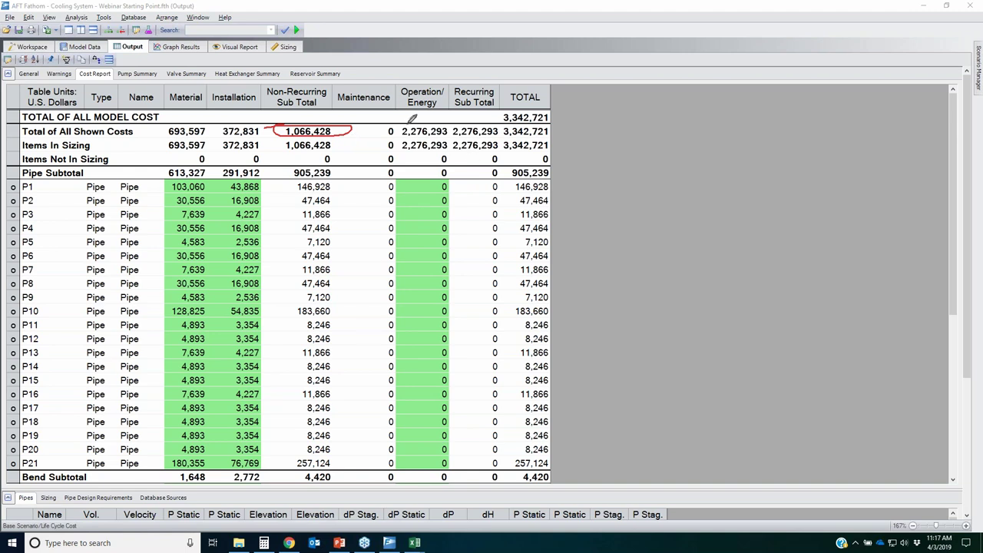
{"action": "mouse_move", "coordinate": [473, 117]}
{"action": "left_mouse_down"}
{"action": "mouse_move", "coordinate": [395, 138]}
{"action": "mouse_move", "coordinate": [387, 126]}
{"action": "mouse_move", "coordinate": [475, 119]}
{"action": "left_mouse_up"}
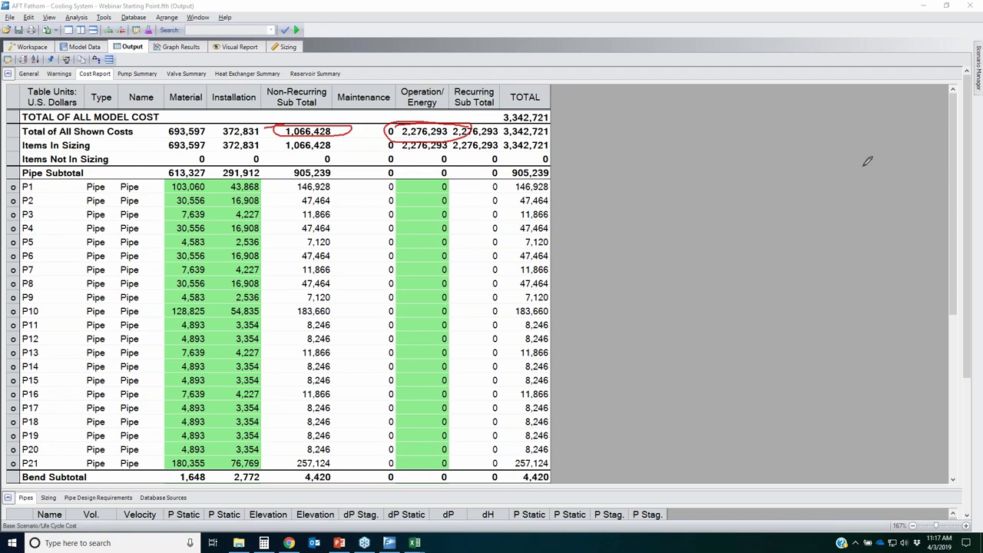
{"action": "key", "text": "Escape"}
{"action": "left_click", "coordinate": [8, 74]}
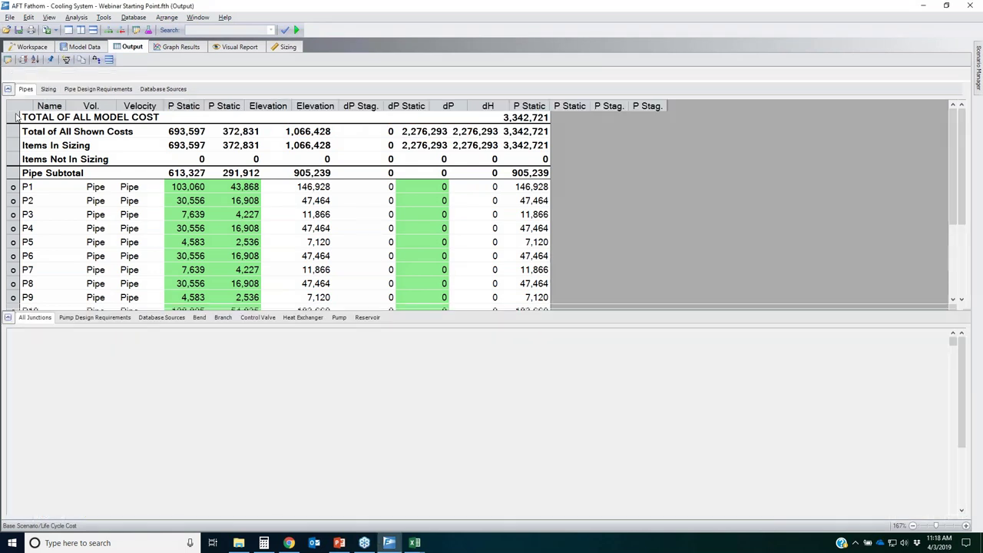
- Review the sized pipe materials and sizes, then the pipe design requirement values
{"action": "left_click", "coordinate": [48, 89]}
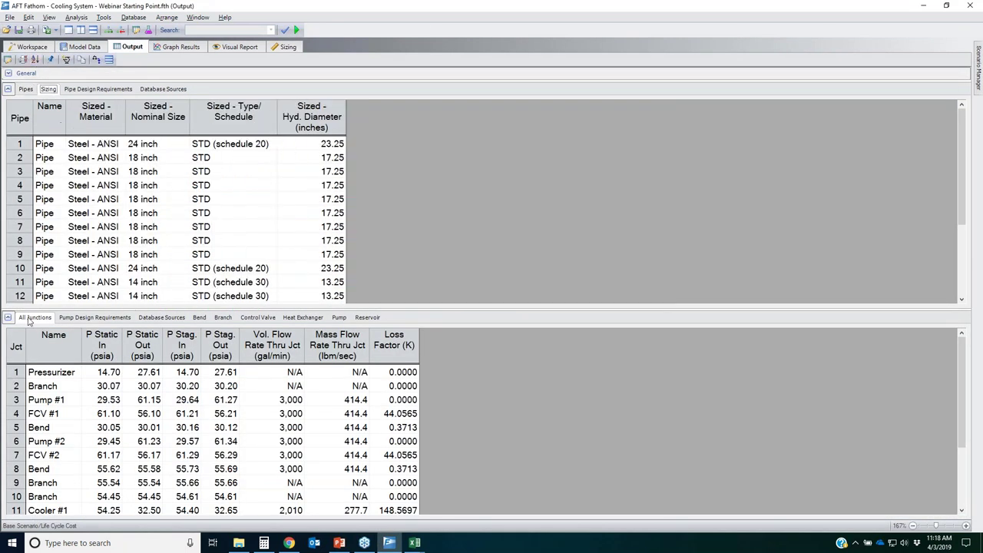
{"action": "left_click", "coordinate": [7, 317]}
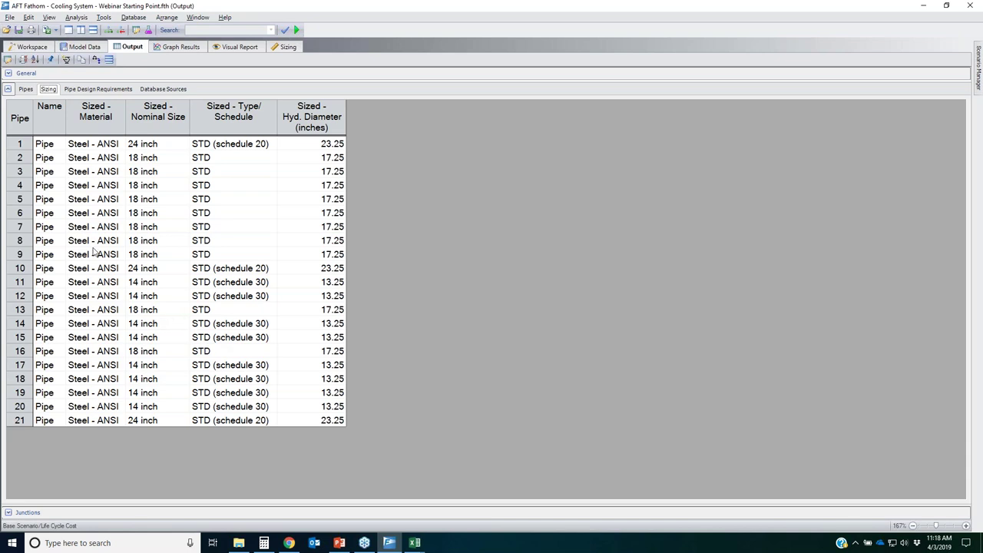
{"action": "left_click", "coordinate": [88, 90]}
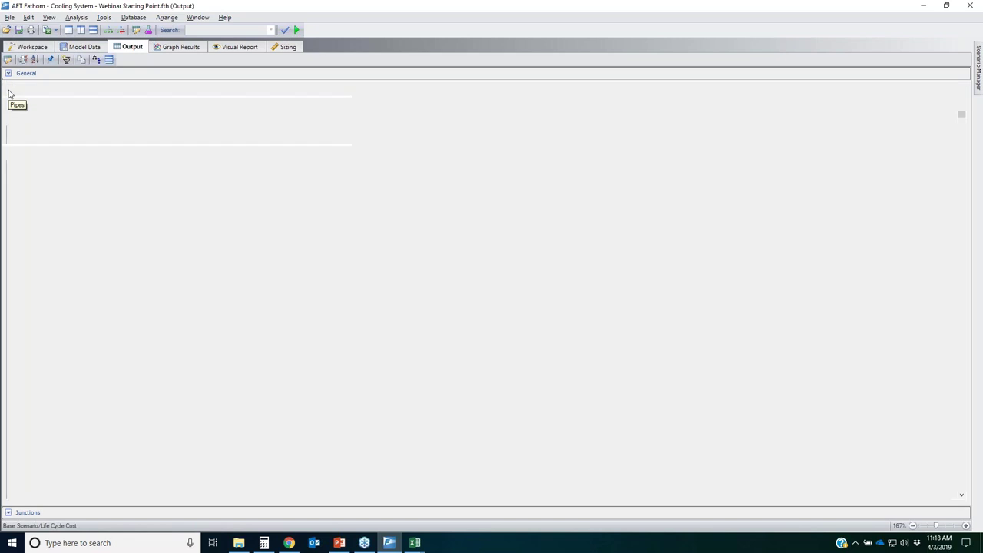
- Check the pump NPSH margins (16.63 and 16.45 feet) and return to the network workspace
{"action": "left_click", "coordinate": [8, 89]}
{"action": "left_click", "coordinate": [7, 104]}
{"action": "left_click", "coordinate": [77, 105]}
{"action": "left_click_drag", "start_coordinate": [121, 154], "coordinate": [116, 176]}
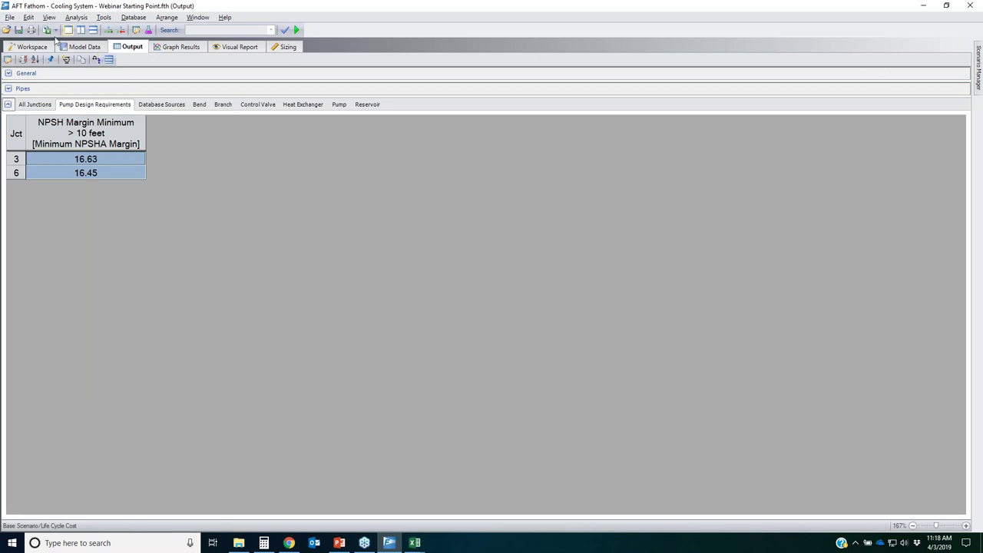
{"action": "left_click", "coordinate": [23, 47]}
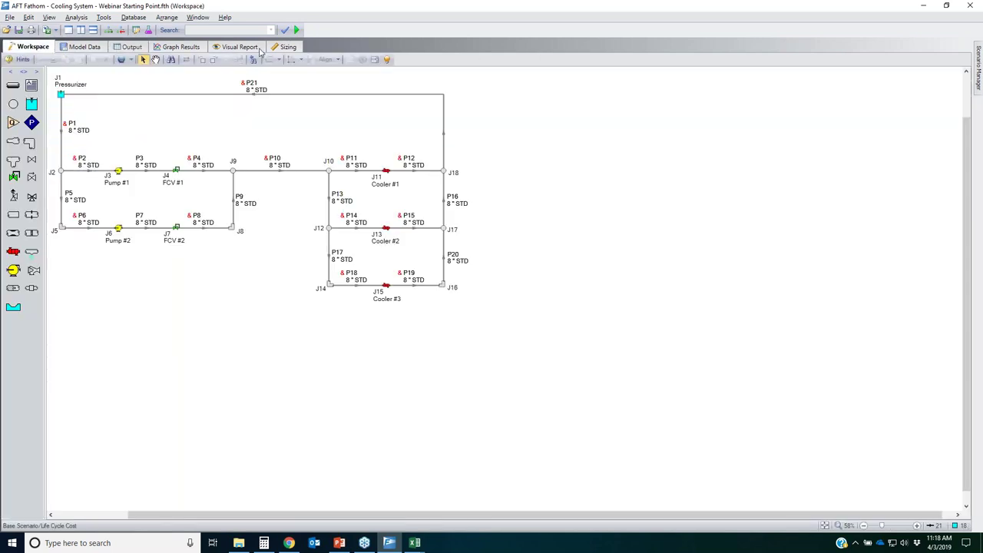
- Show the Life Cycle Cost sizing objective and briefly mark the sizing setup and dependent design cases steps
{"action": "left_click", "coordinate": [284, 47]}
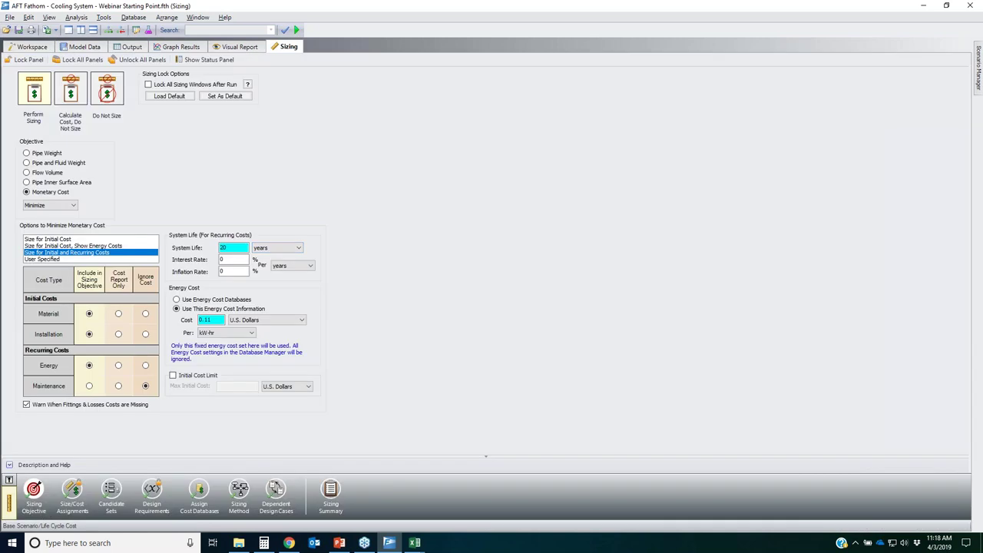
{"action": "mouse_move", "coordinate": [10, 468]}
{"action": "left_mouse_down"}
{"action": "mouse_move", "coordinate": [137, 475]}
{"action": "mouse_move", "coordinate": [358, 478]}
{"action": "mouse_move", "coordinate": [343, 503]}
{"action": "mouse_move", "coordinate": [22, 524]}
{"action": "mouse_move", "coordinate": [33, 466]}
{"action": "mouse_move", "coordinate": [93, 474]}
{"action": "left_mouse_up"}
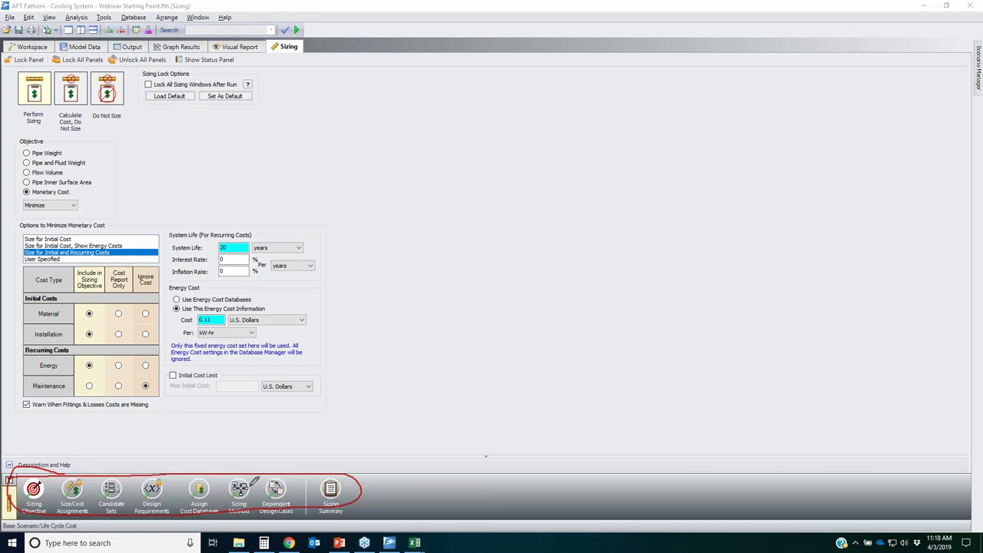
{"action": "mouse_move", "coordinate": [259, 482]}
{"action": "left_mouse_down"}
{"action": "mouse_move", "coordinate": [299, 519]}
{"action": "mouse_move", "coordinate": [245, 508]}
{"action": "mouse_move", "coordinate": [257, 479]}
{"action": "left_mouse_up"}
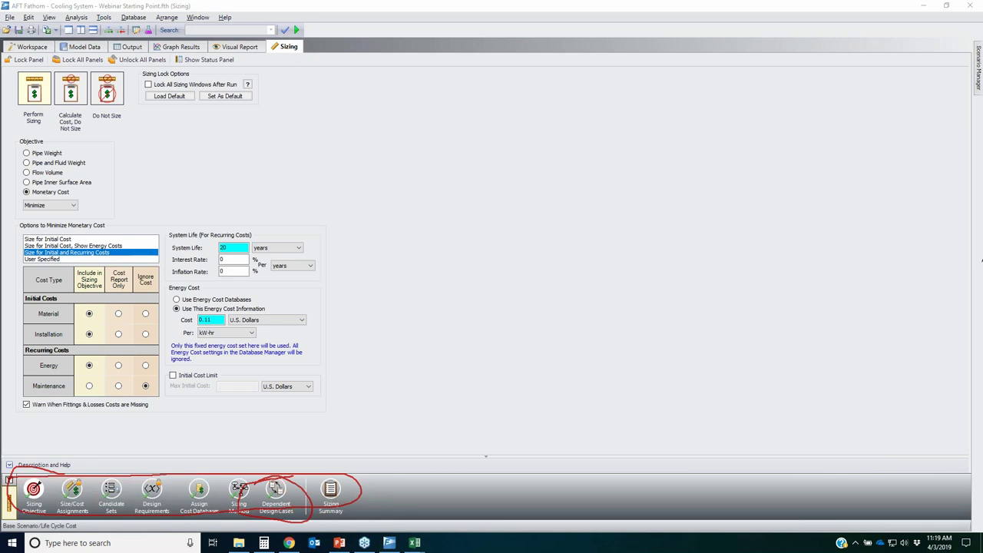
{"action": "key", "text": "Escape"}
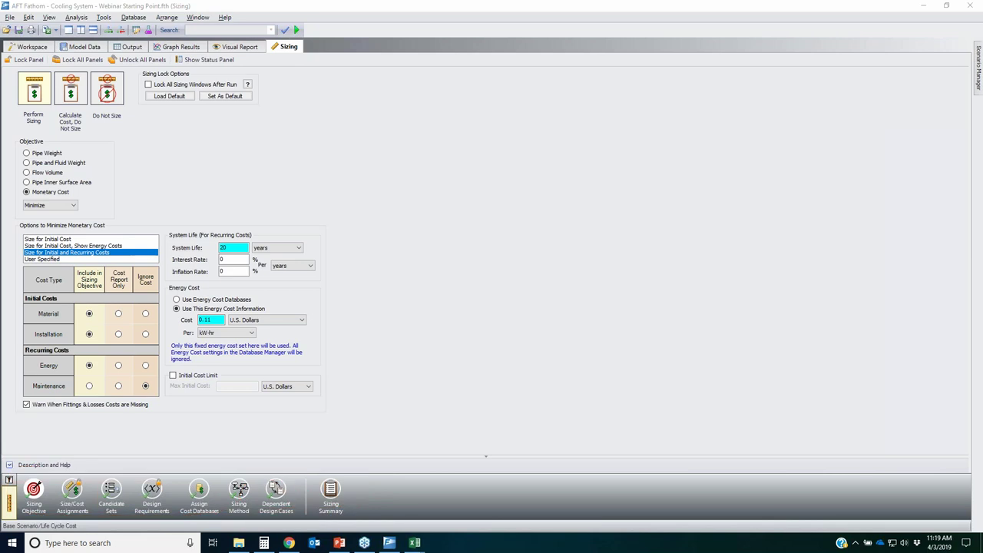